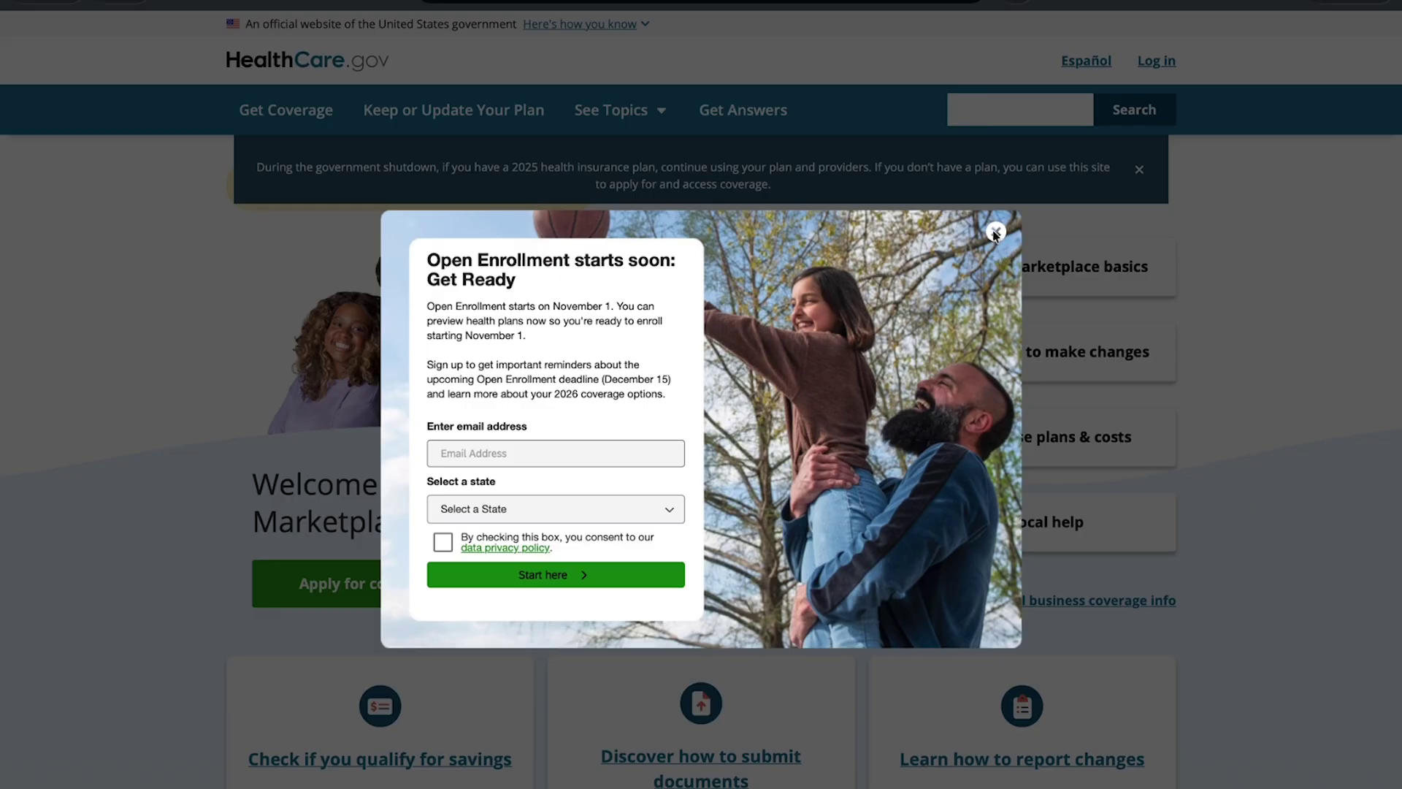
# Step: Dismiss the Open Enrollment pop-up, browse plans and costs, and submit Anchorage County, AK 99503 as the location
pyautogui.click(995, 232)
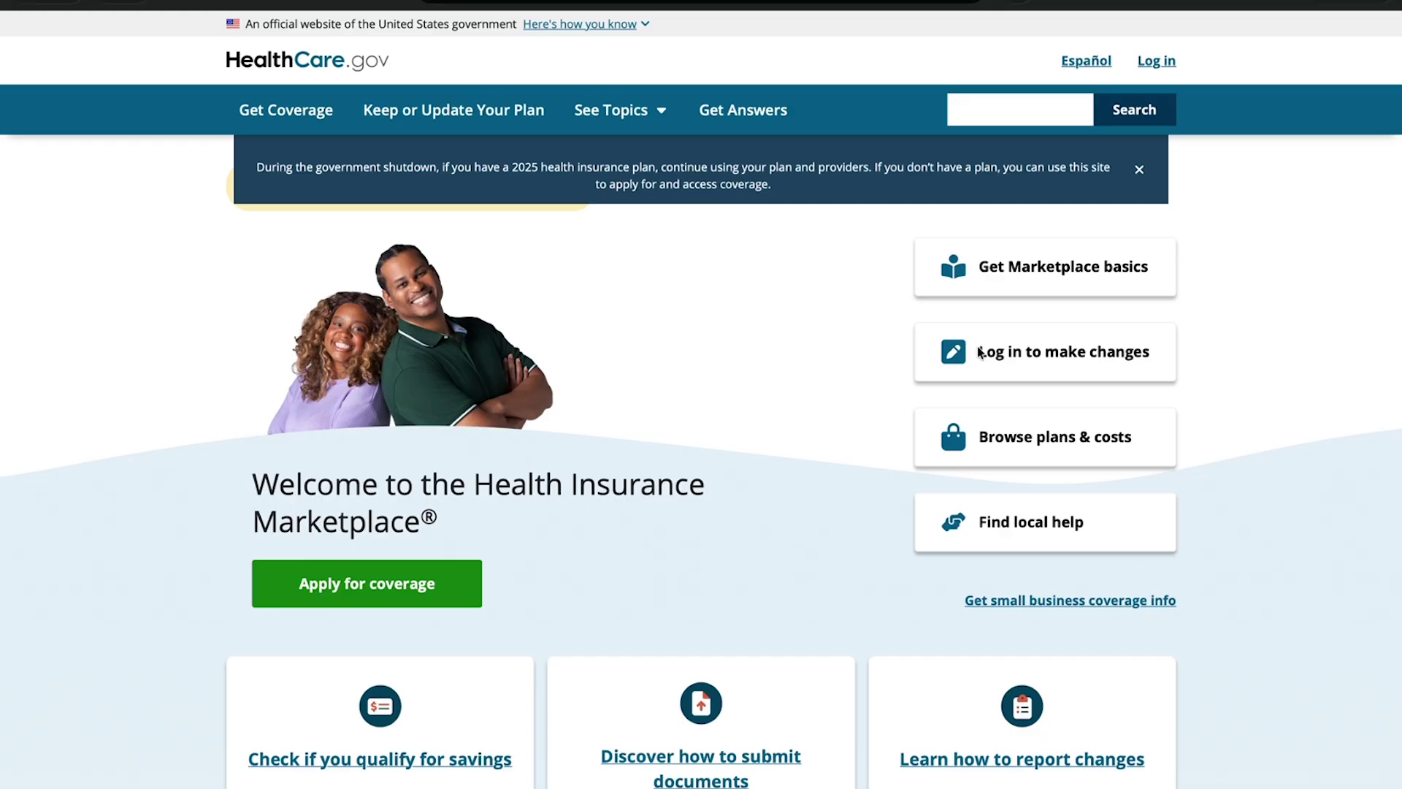
pyautogui.click(1017, 440)
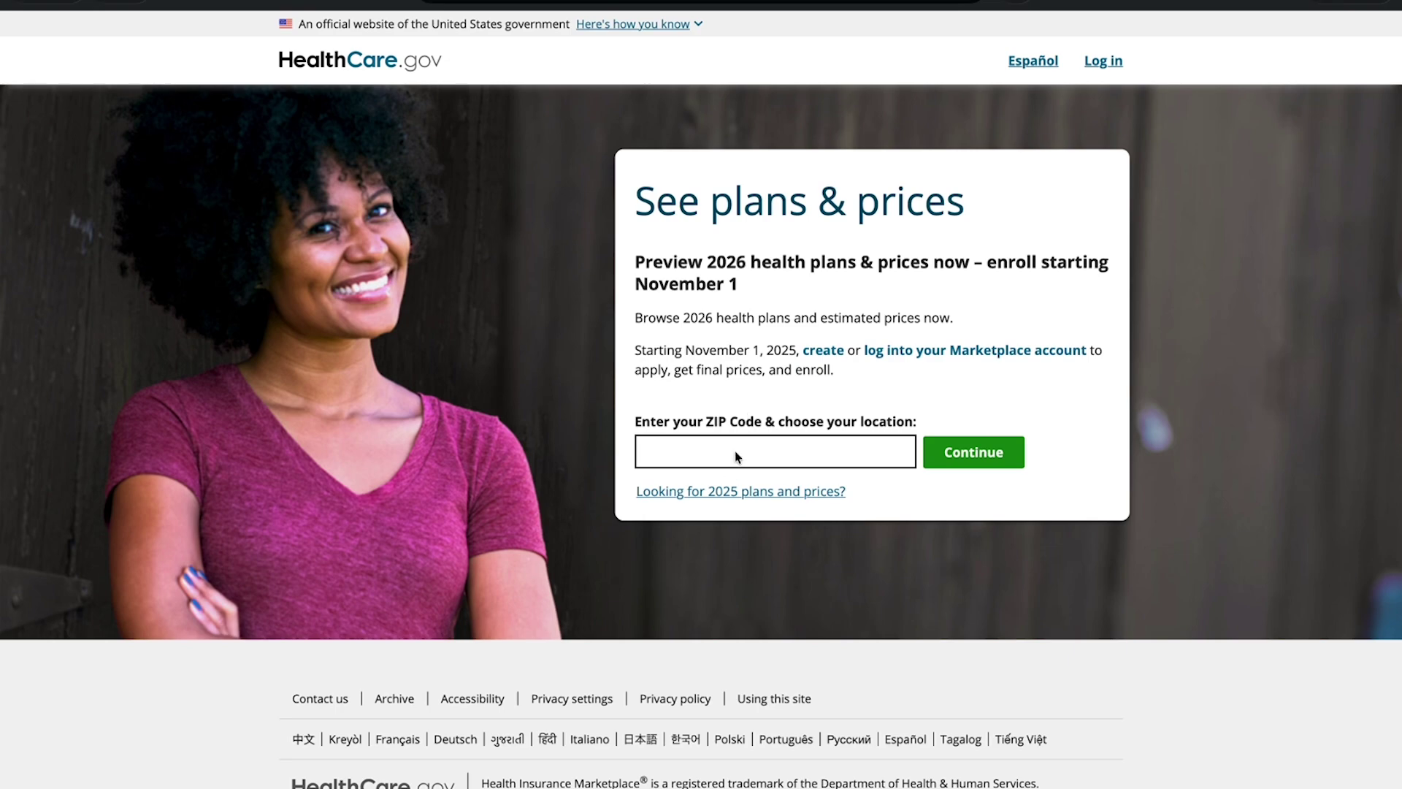
pyautogui.click(690, 459)
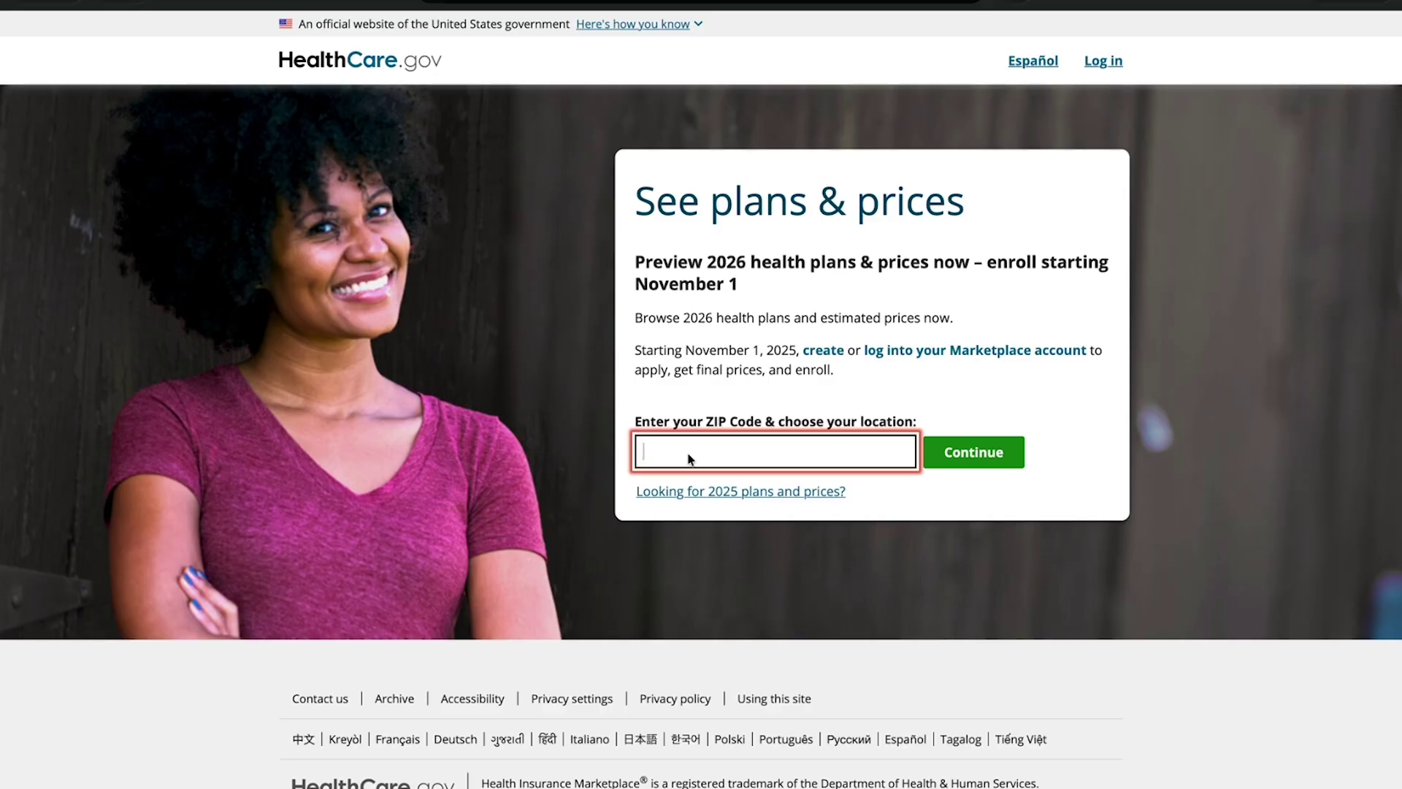
pyautogui.write('99503')
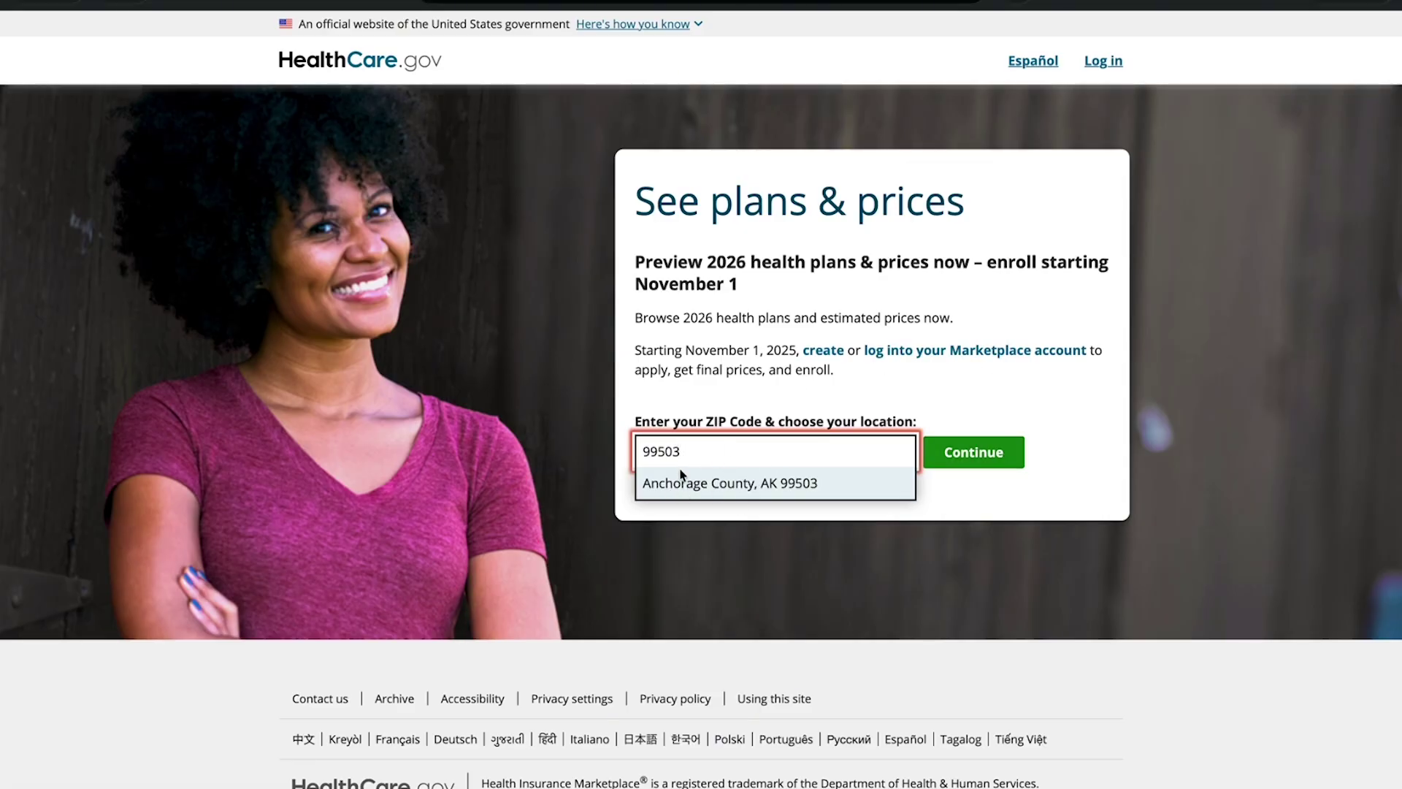
pyautogui.click(734, 484)
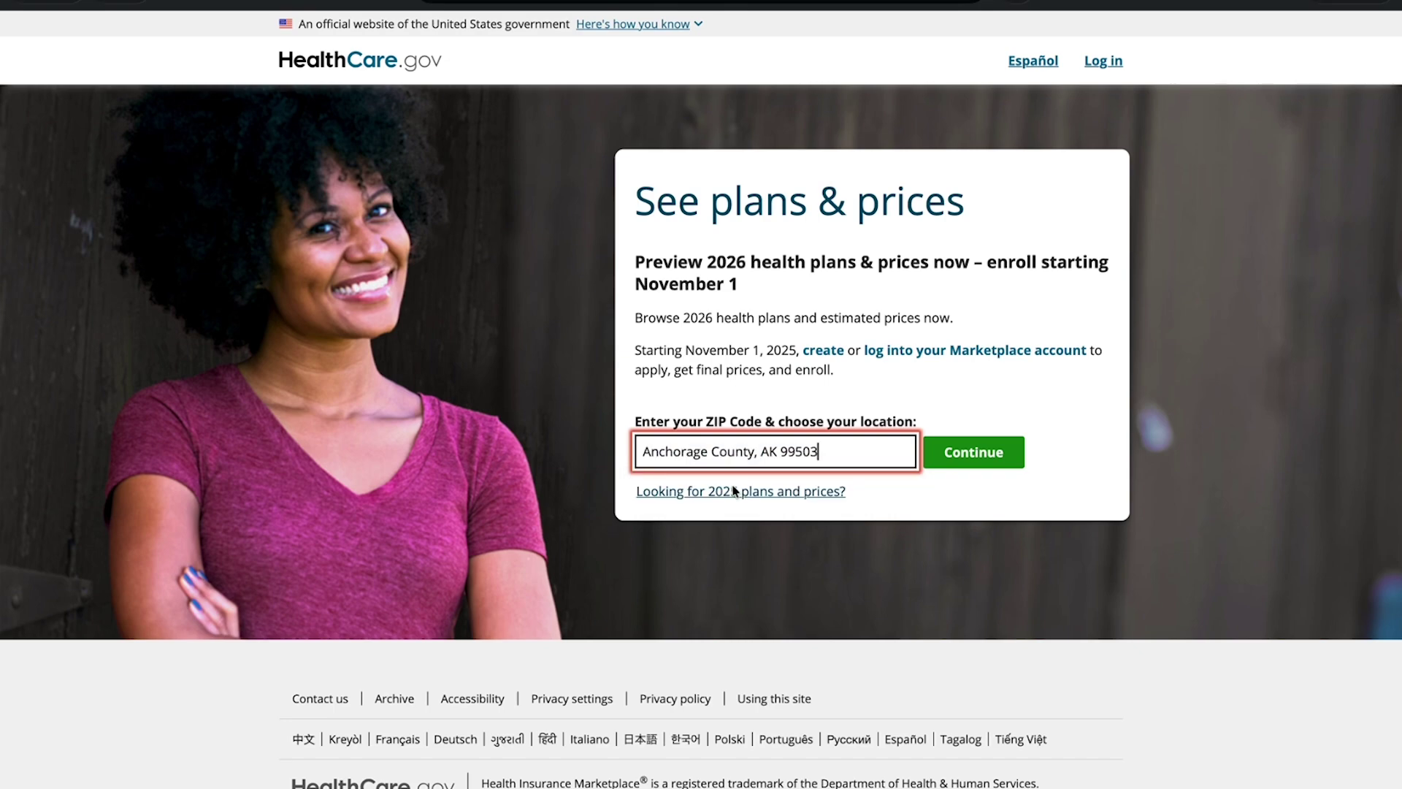
pyautogui.click(972, 457)
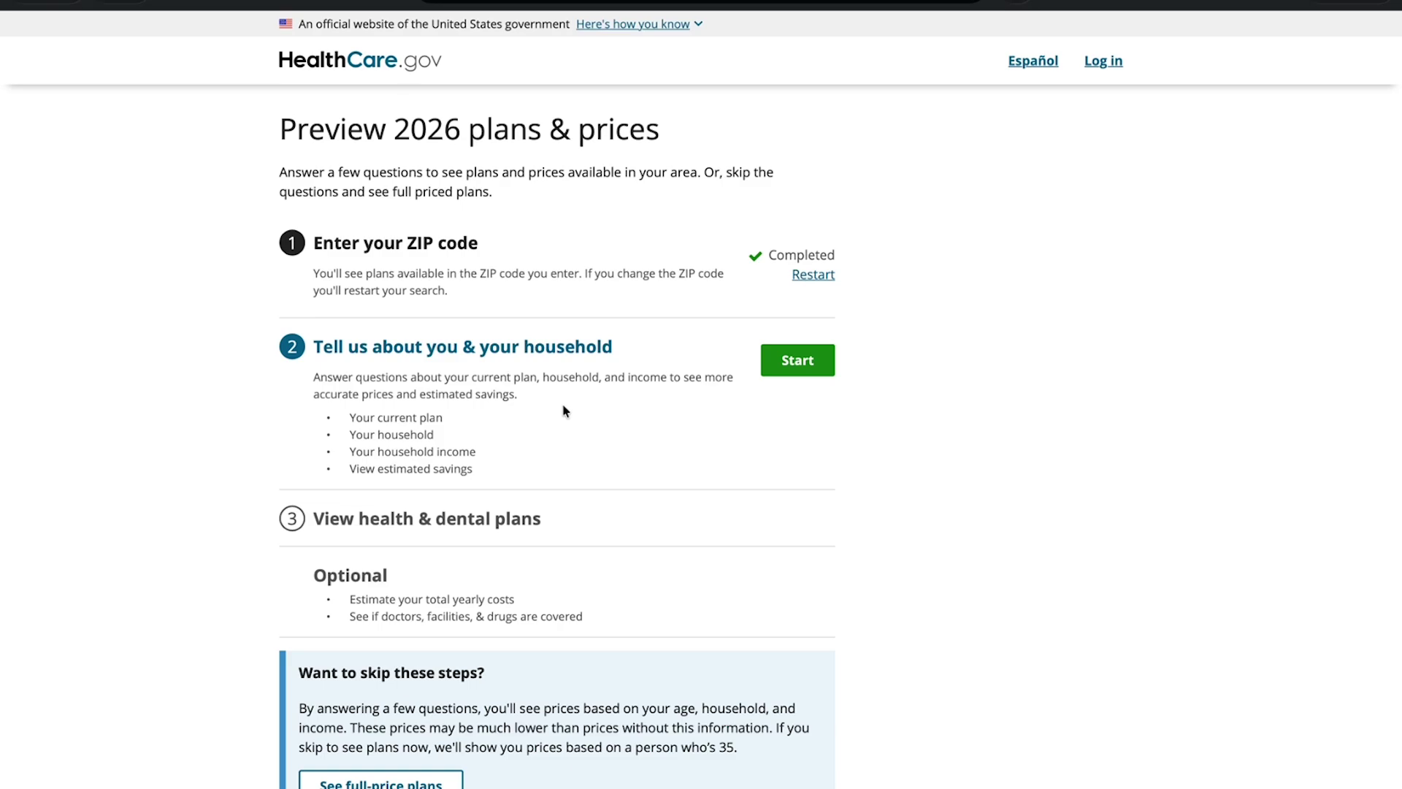
# Step: Start the questions about you and your household, and skip the 2025 Plan ID question
pyautogui.scroll(-1, 563, 411)
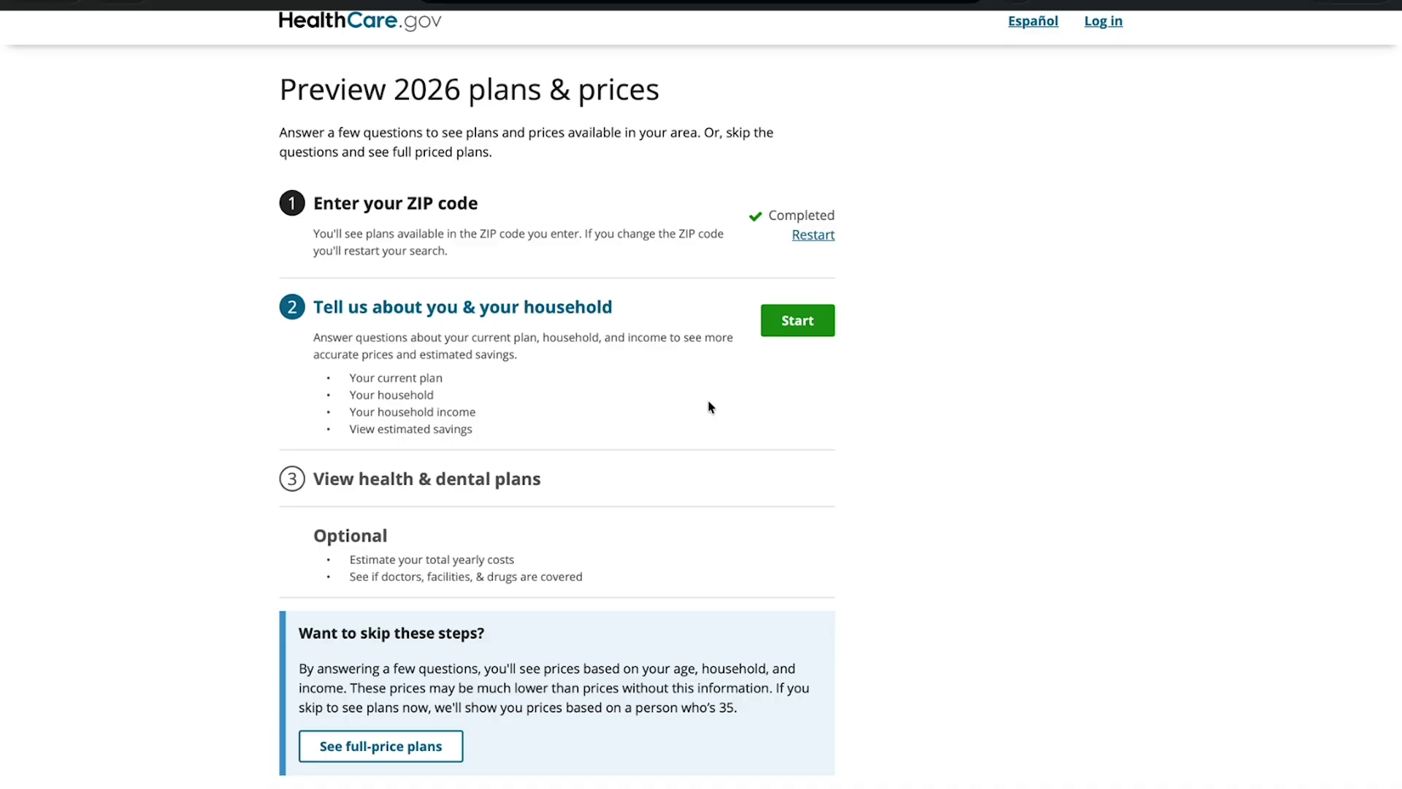
pyautogui.click(803, 326)
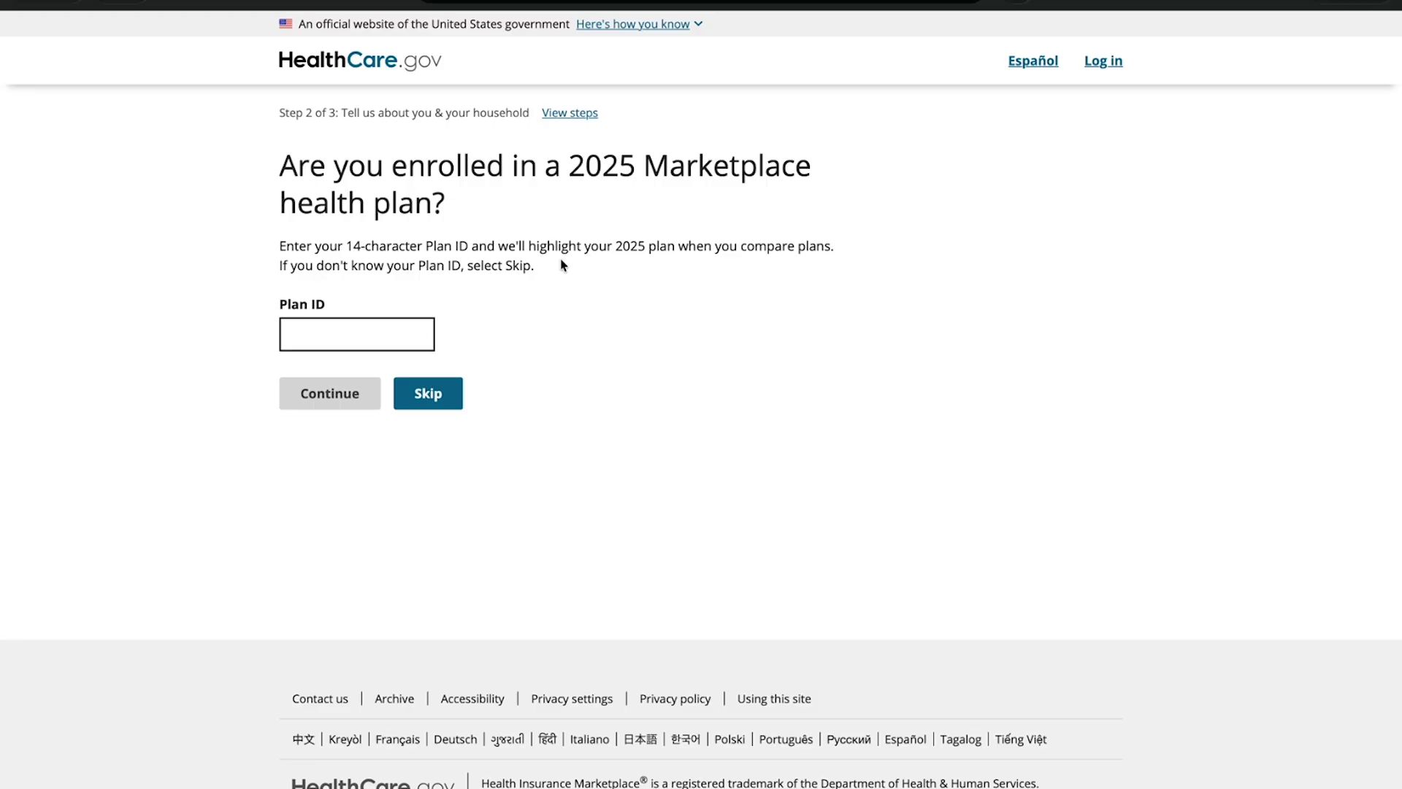
pyautogui.click(401, 336)
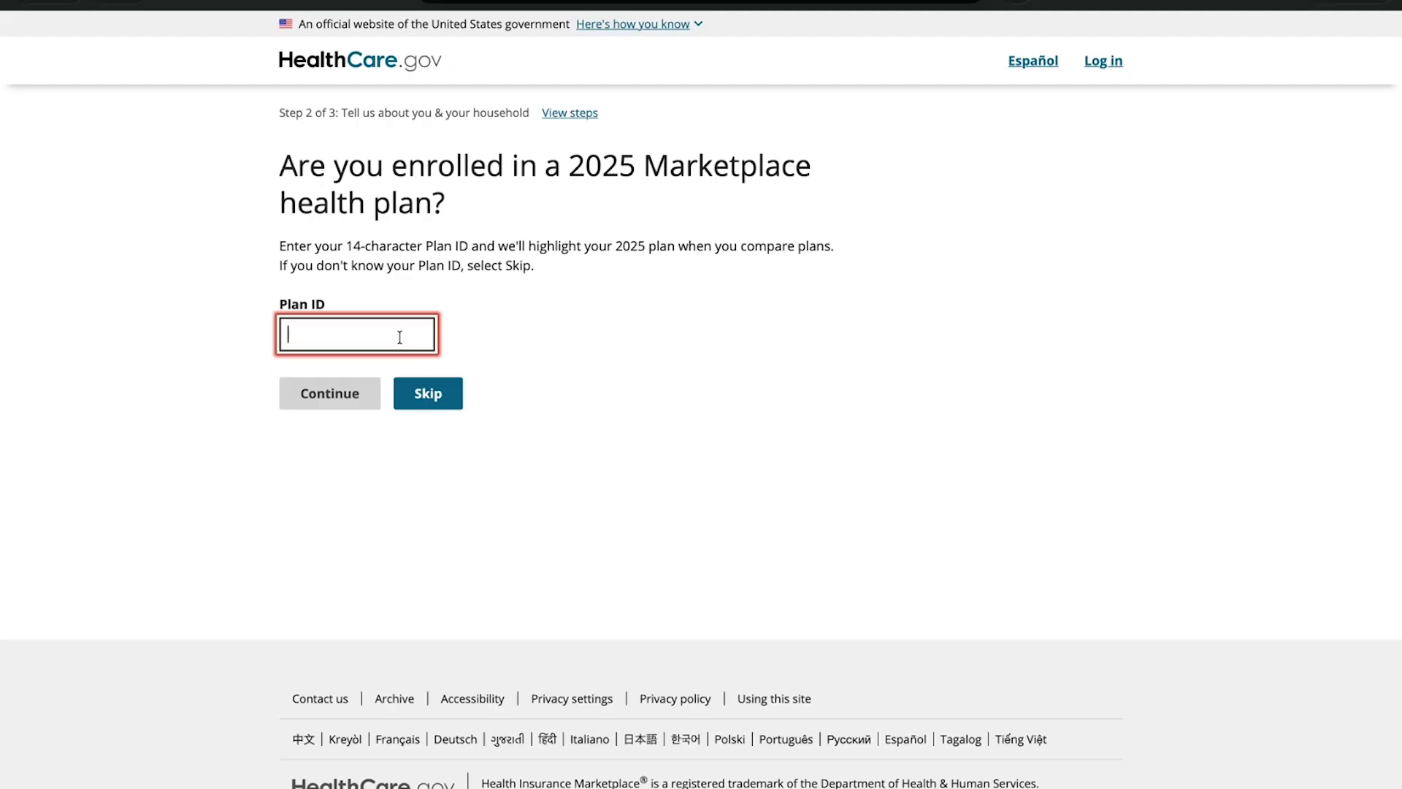
pyautogui.click(444, 392)
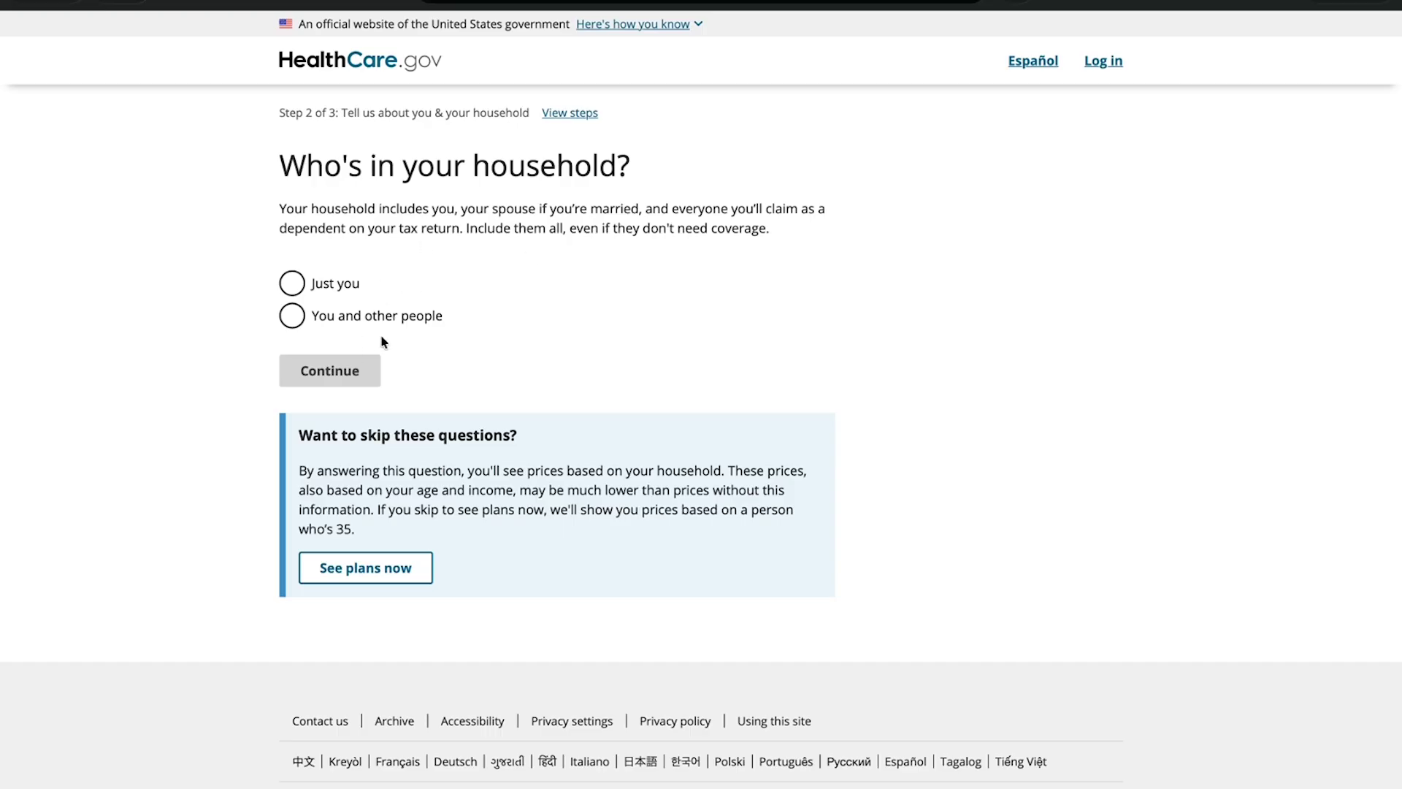
# Step: Answer that the household is you and other people, and that you are married
pyautogui.click(332, 323)
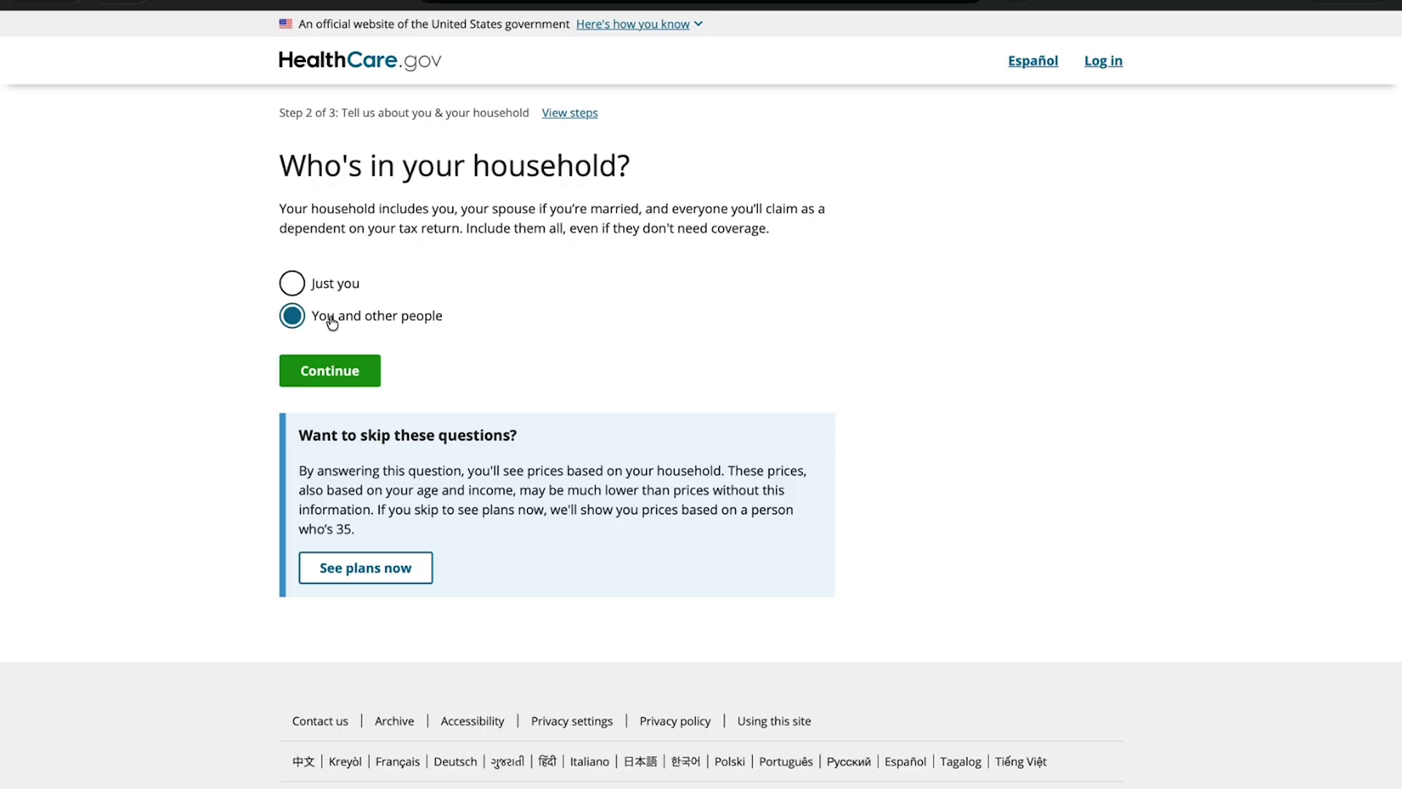
pyautogui.click(337, 376)
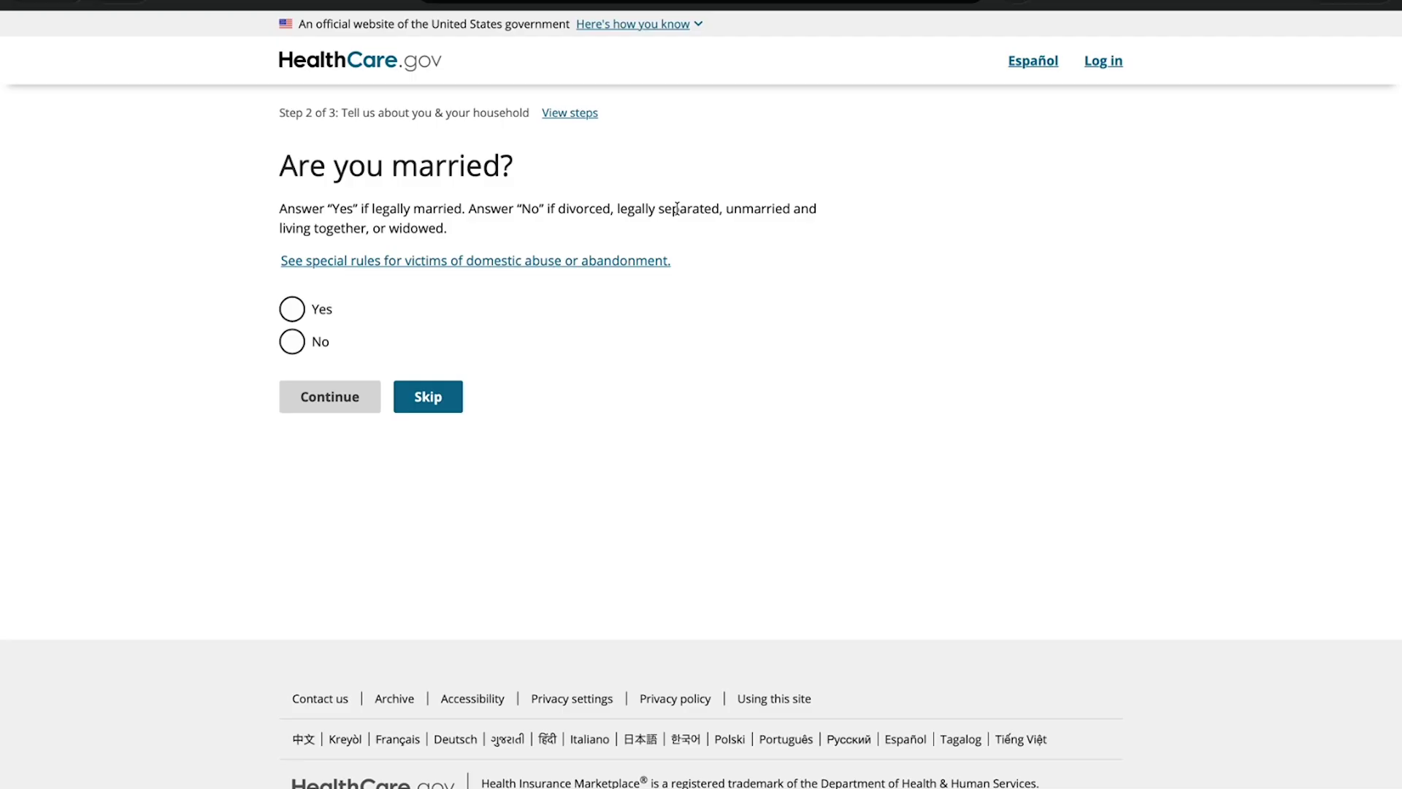
pyautogui.click(295, 303)
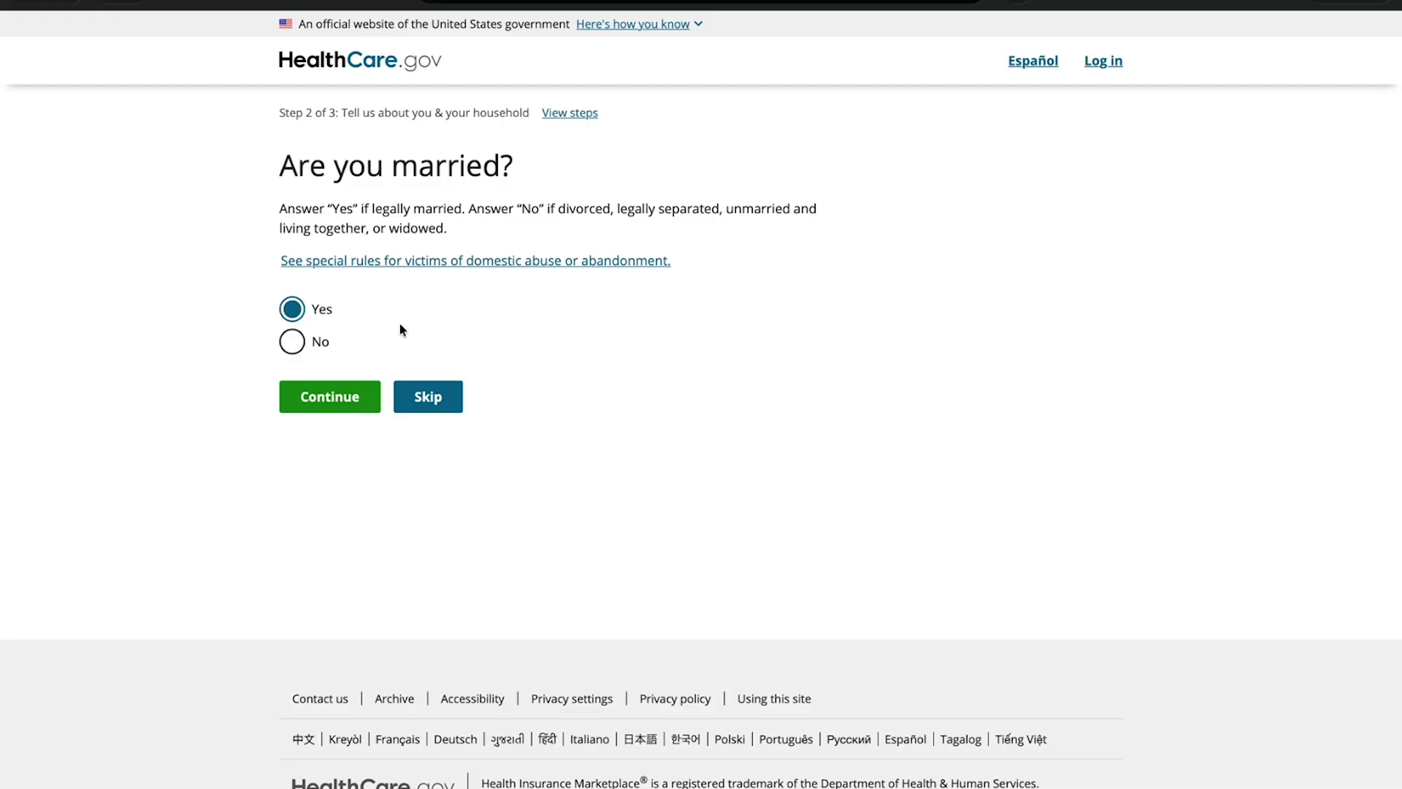
pyautogui.click(361, 403)
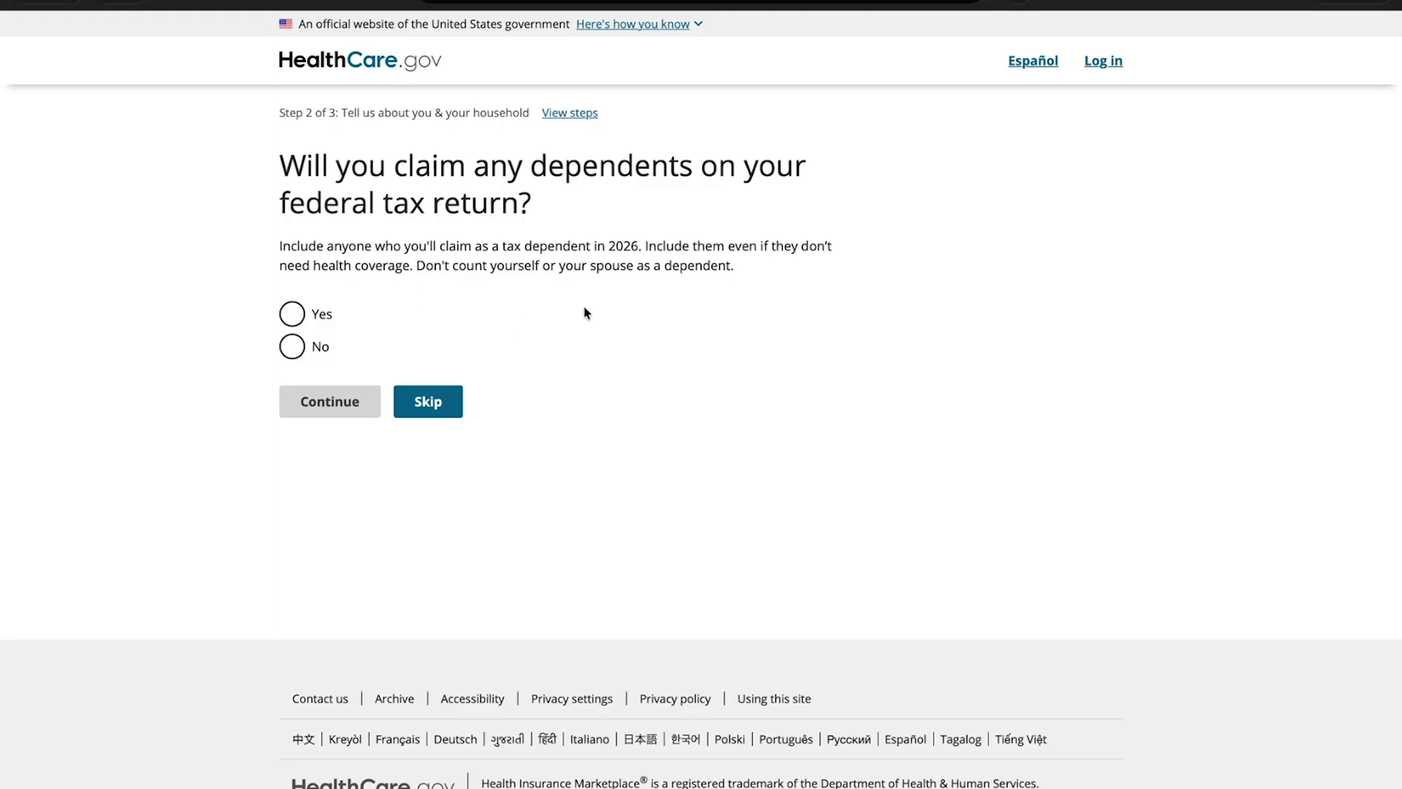
# Step: Answer Yes to claiming dependents on the federal tax return, with 1 dependent, and continue
pyautogui.click(292, 315)
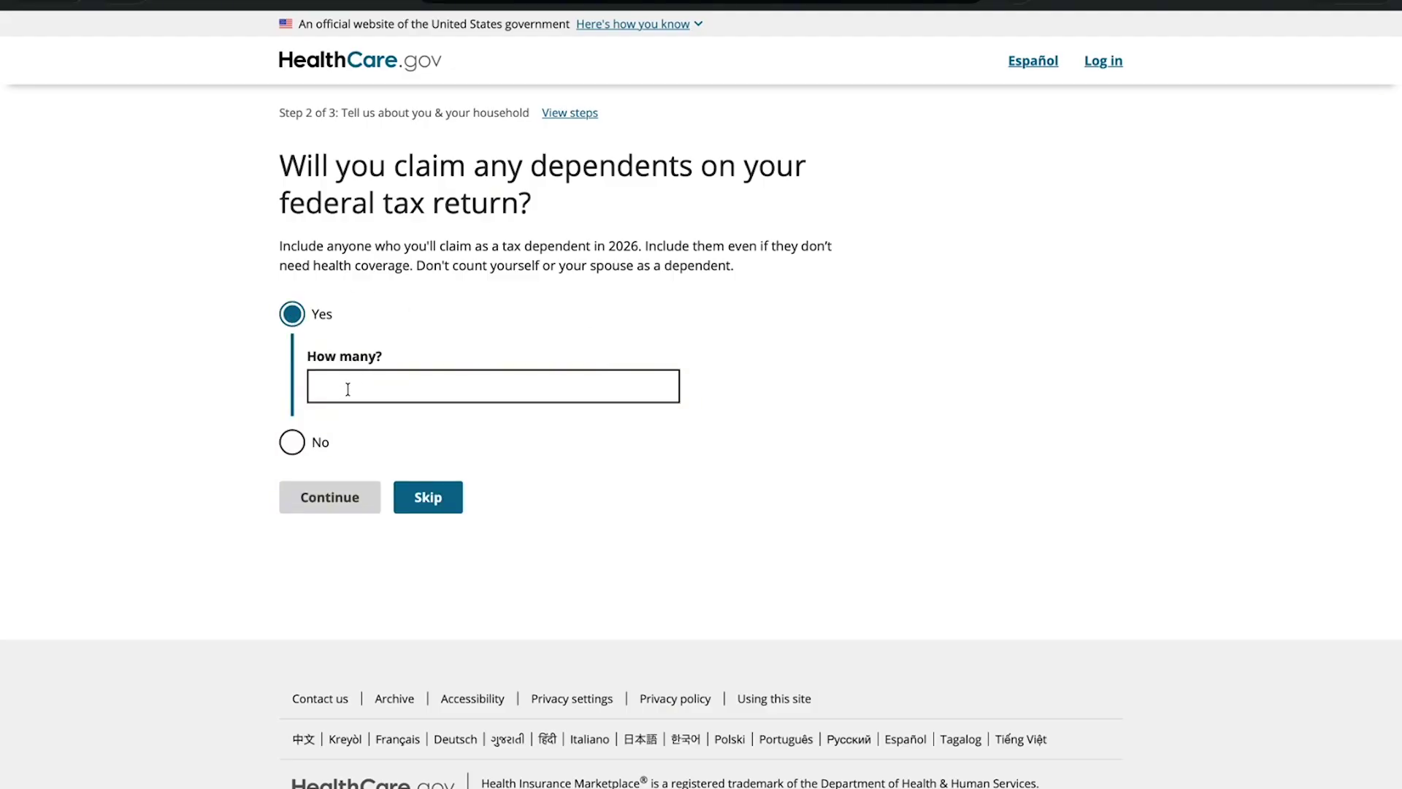
pyautogui.click(346, 389)
pyautogui.write('1')
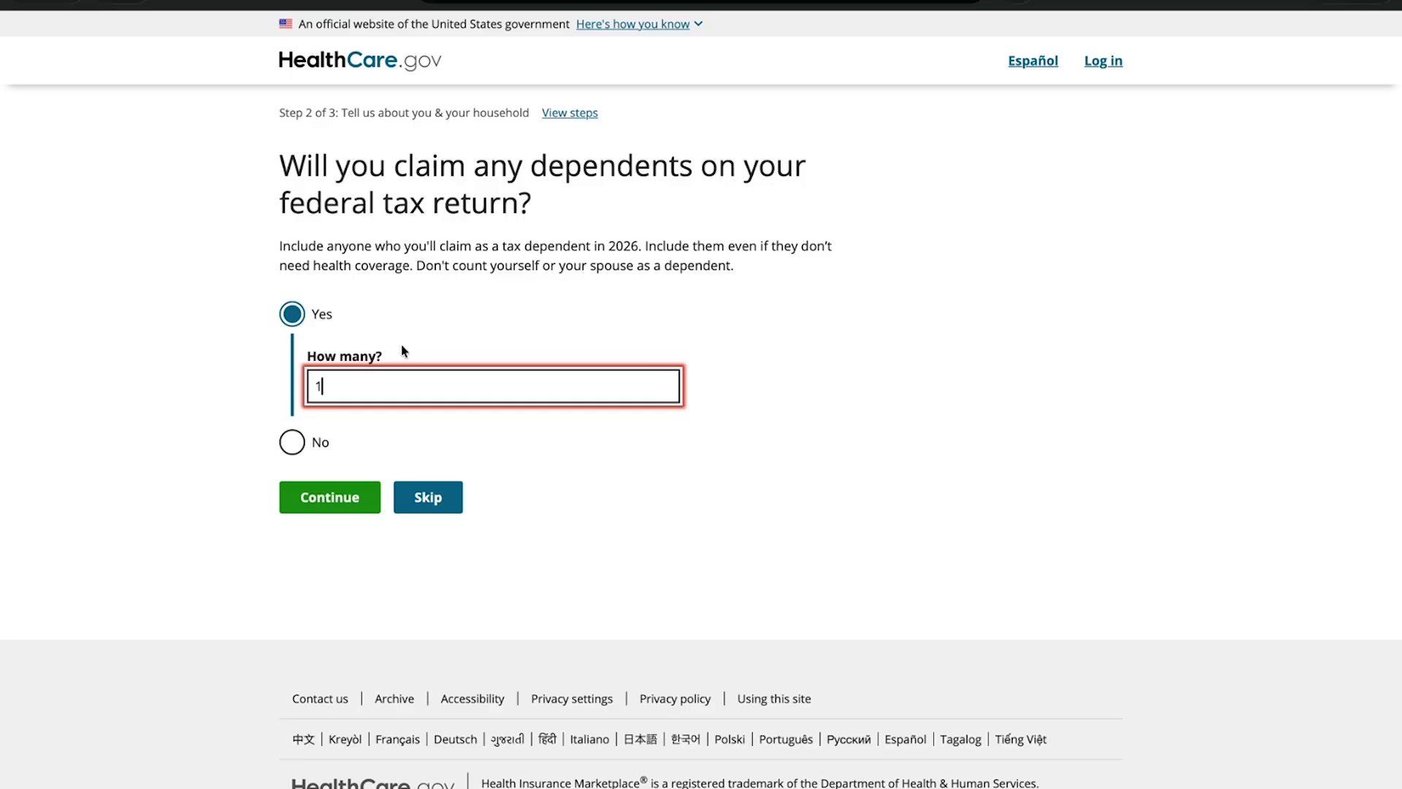
pyautogui.click(423, 334)
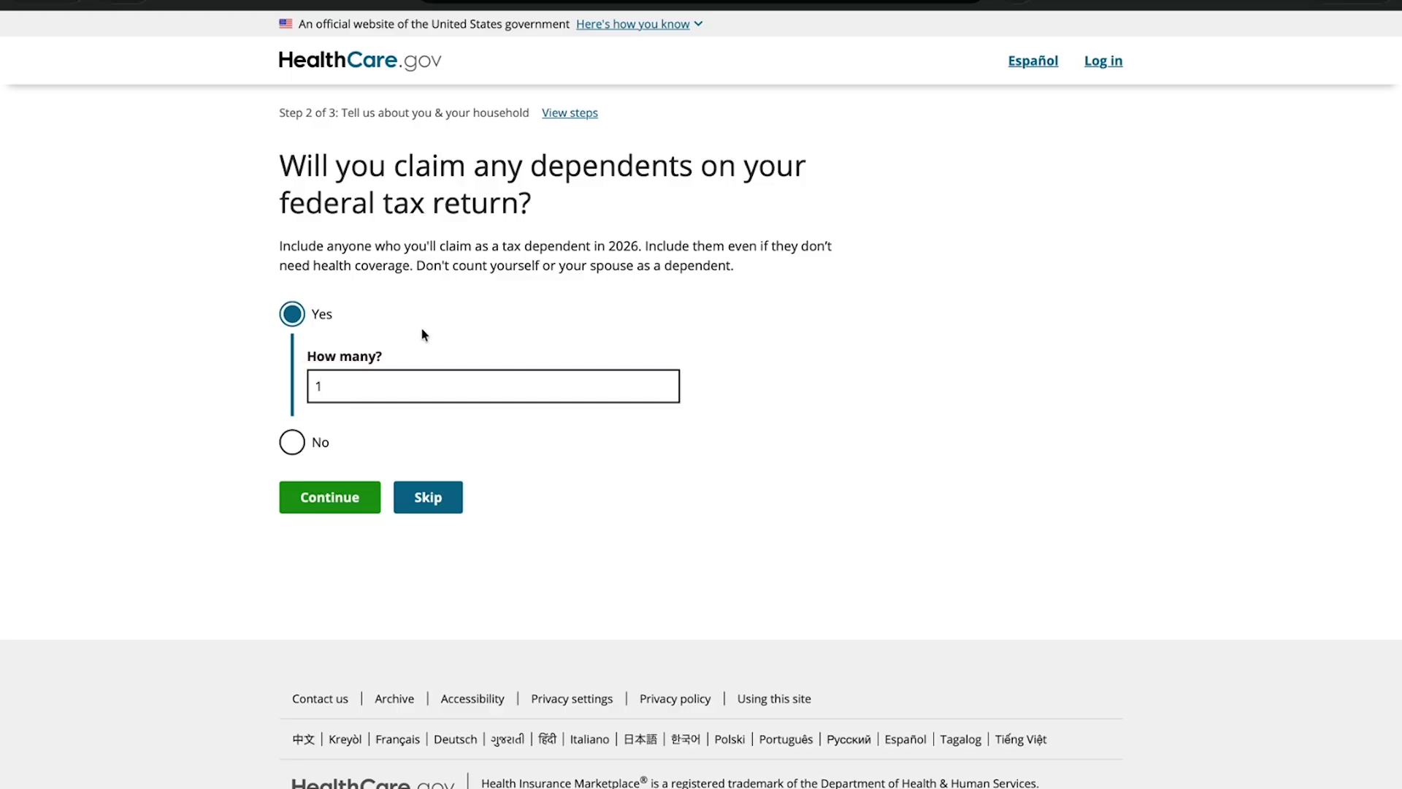
pyautogui.click(348, 497)
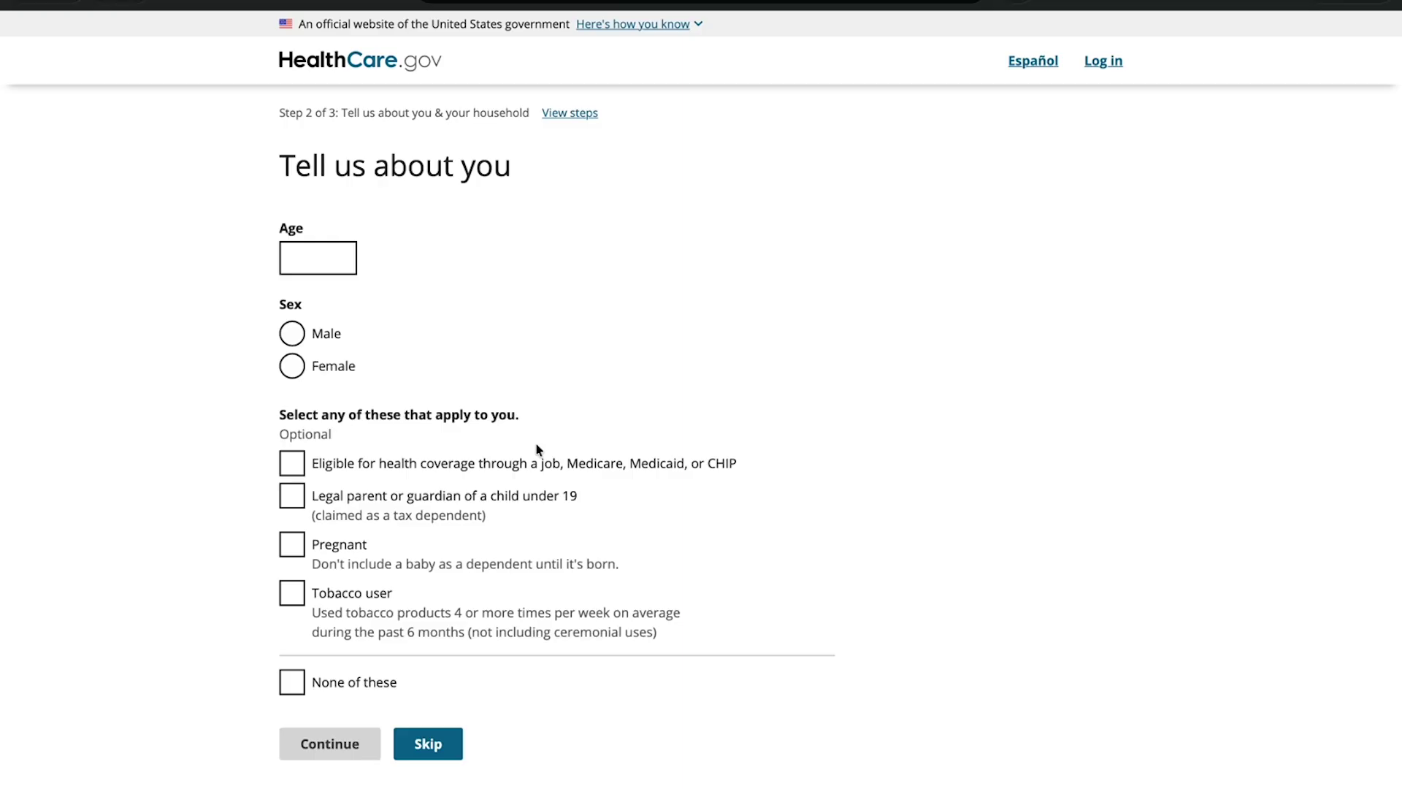
# Step: Enter your own details as age 38, male, and legal parent or guardian of a child under 19, and continue
pyautogui.scroll(-1, 538, 449)
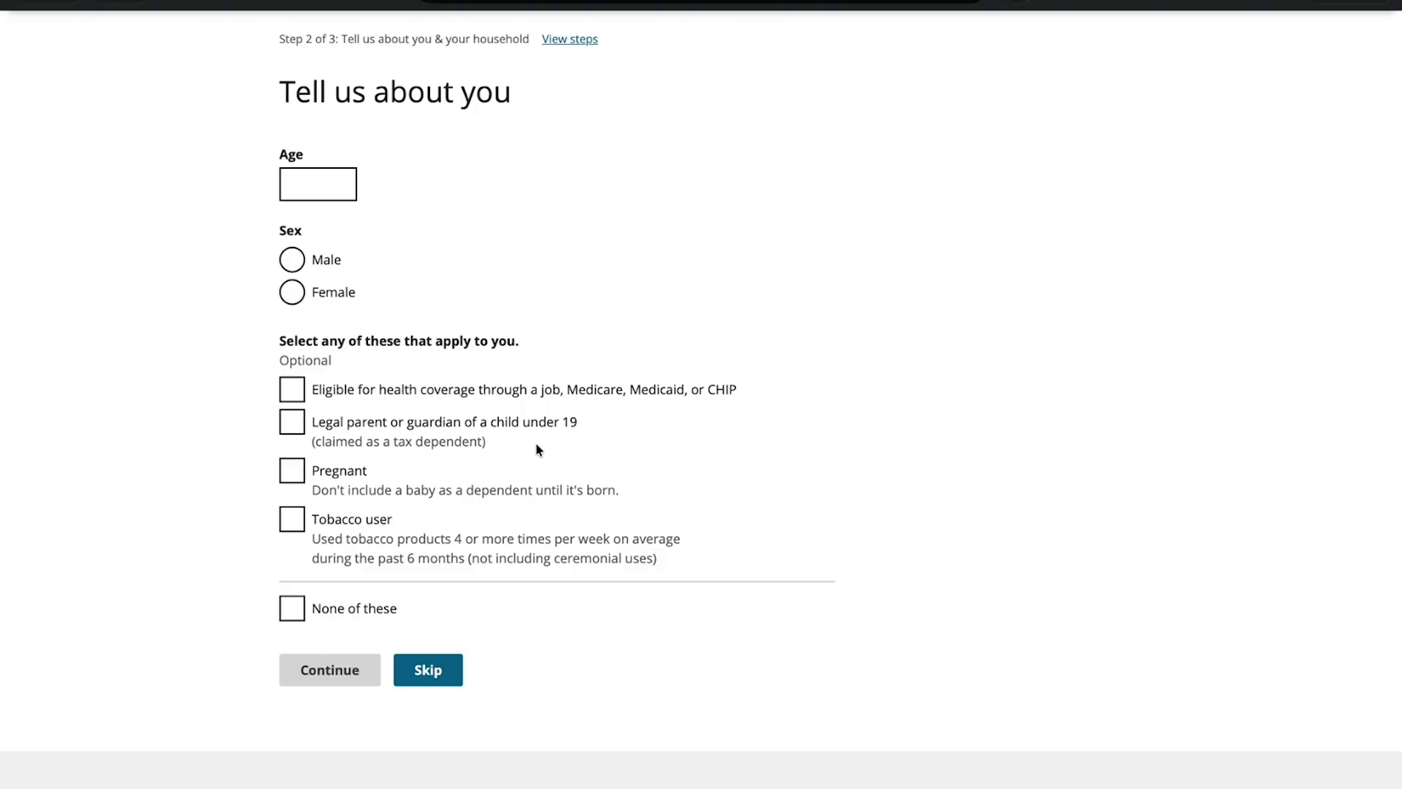
pyautogui.scroll(-1, 488, 464)
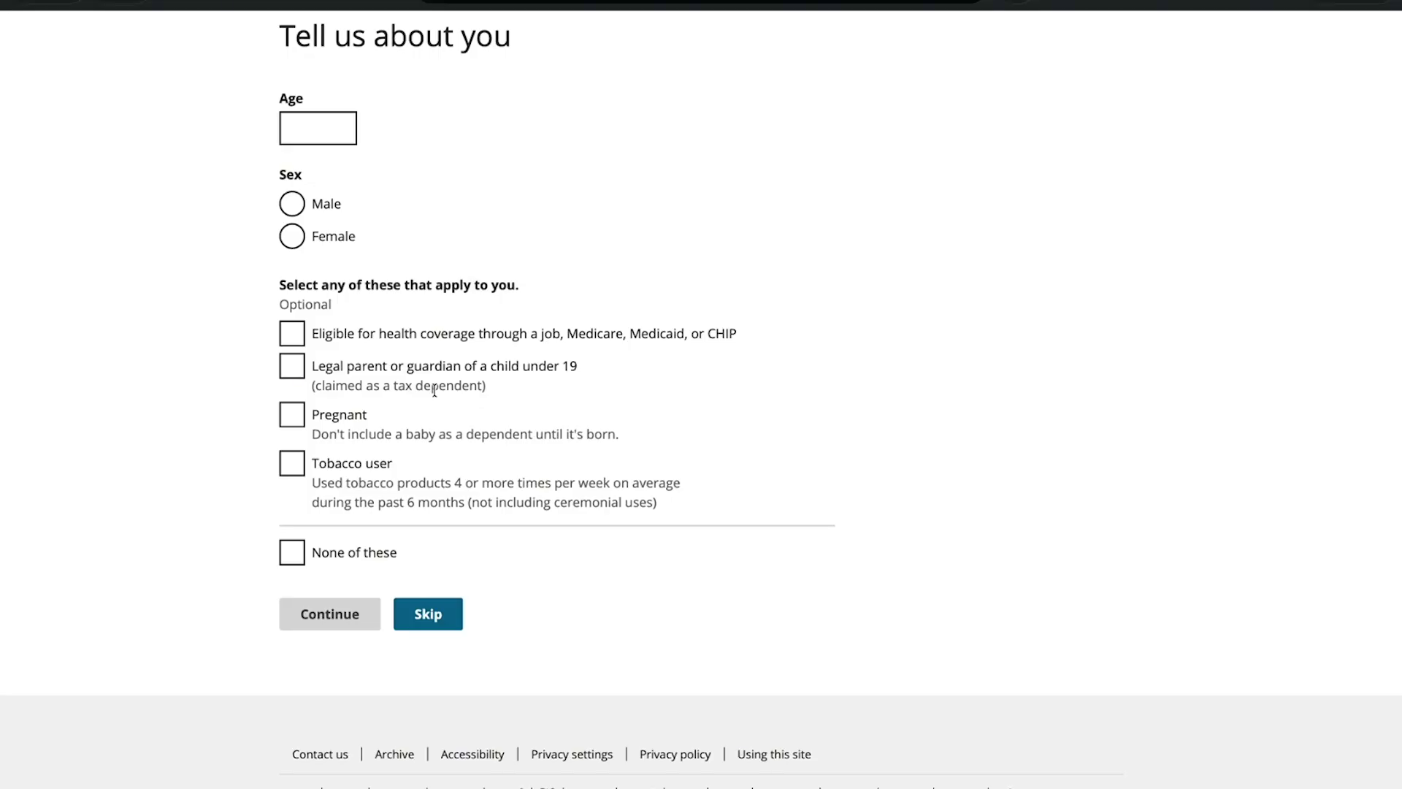
pyautogui.scroll(-1, 434, 390)
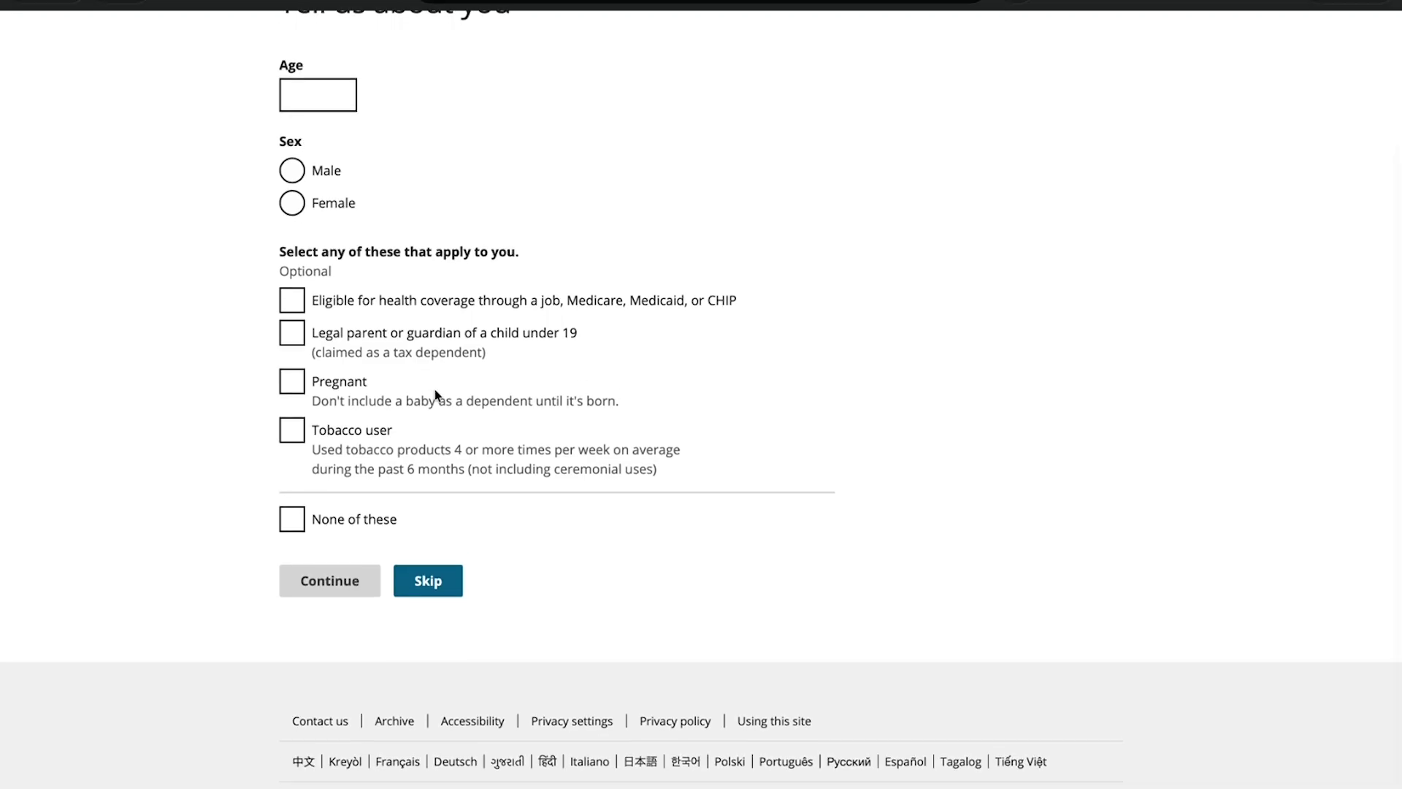
pyautogui.scroll(-1, 436, 395)
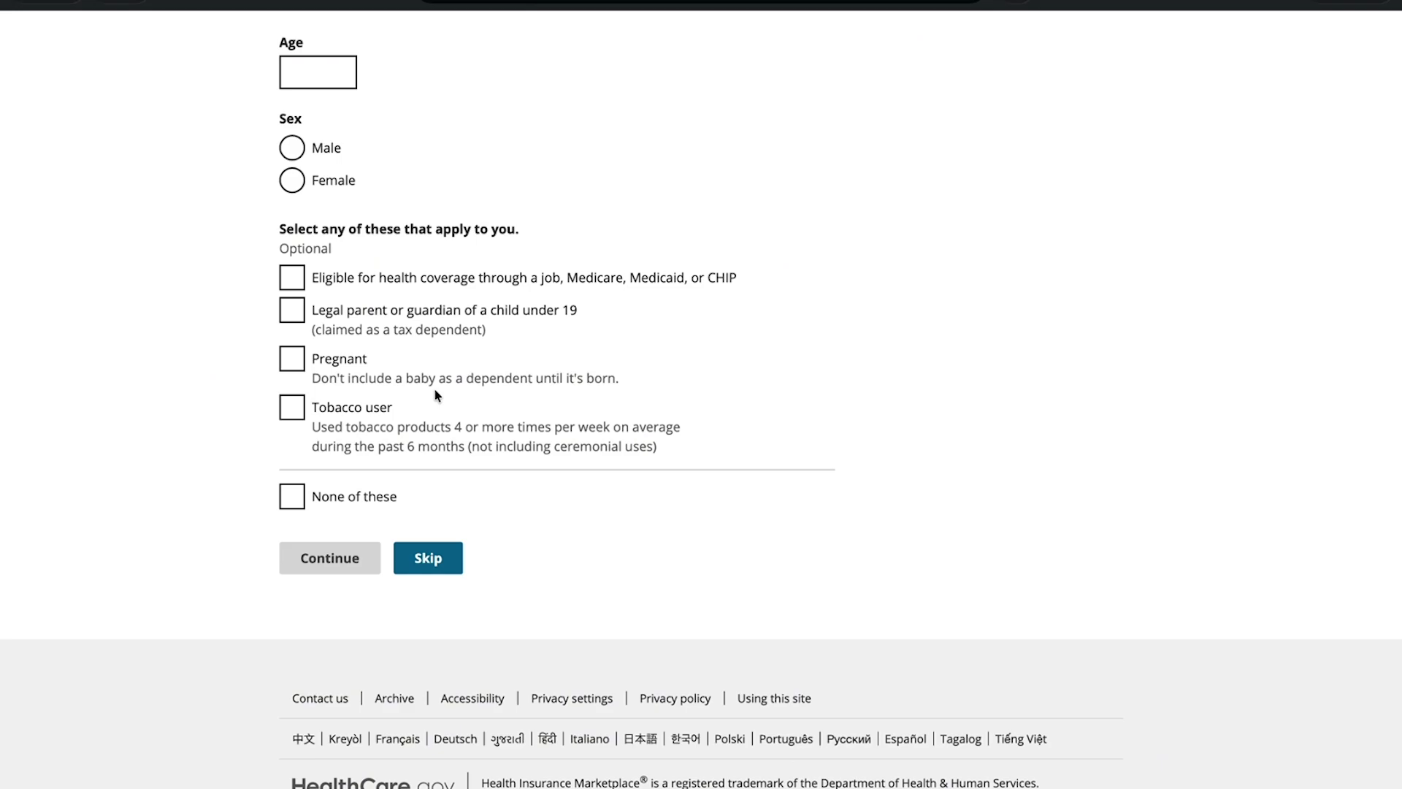
pyautogui.scroll(1, 436, 395)
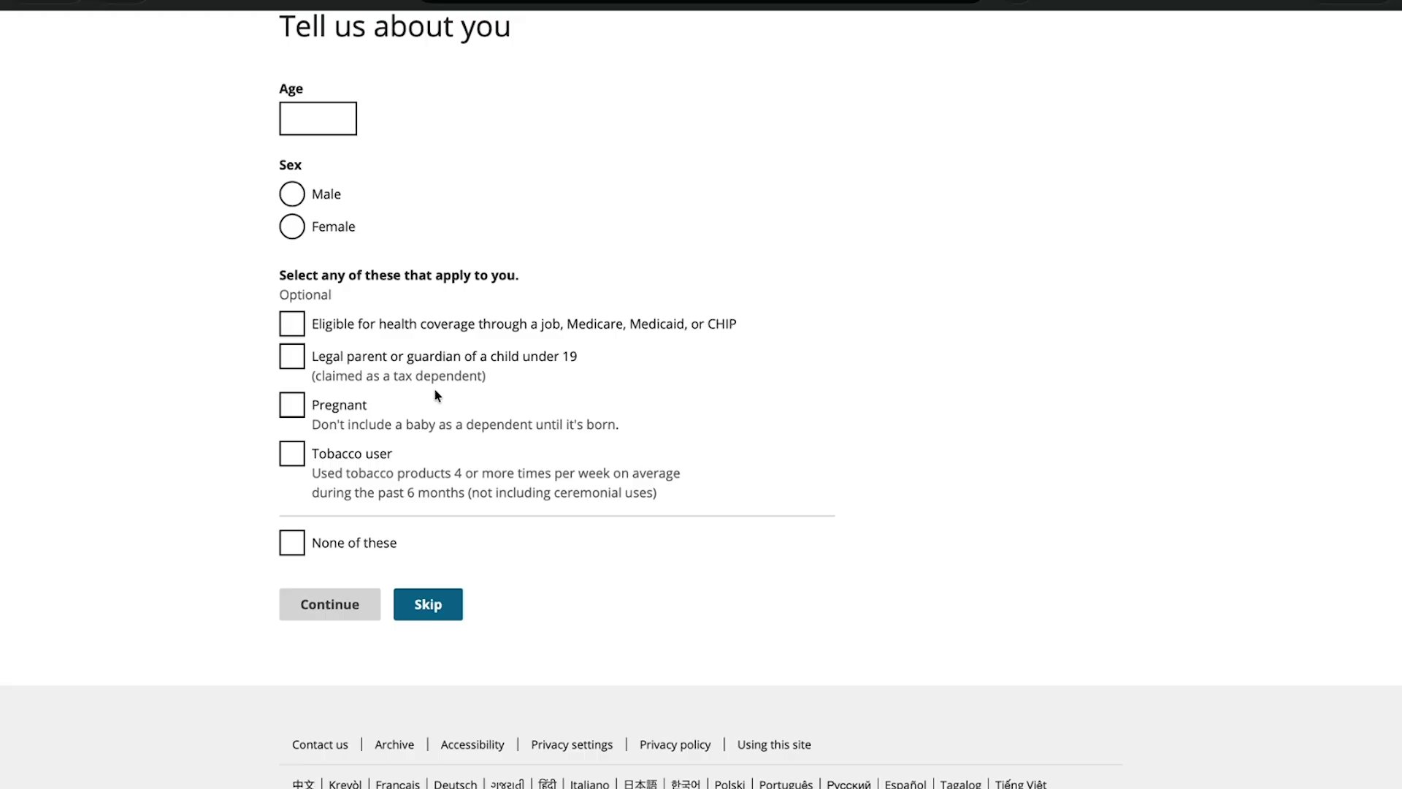
pyautogui.click(312, 119)
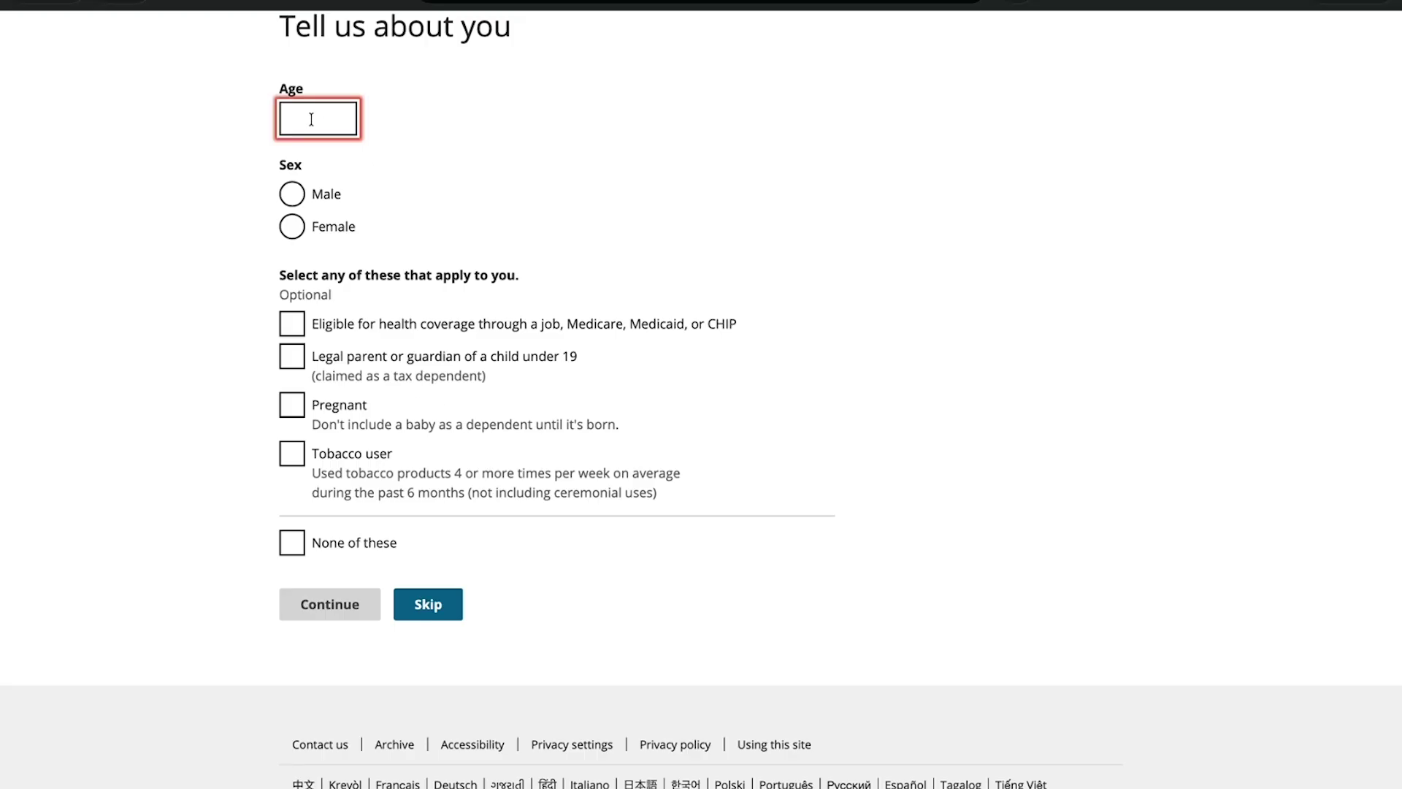
pyautogui.write('38')
pyautogui.click(296, 198)
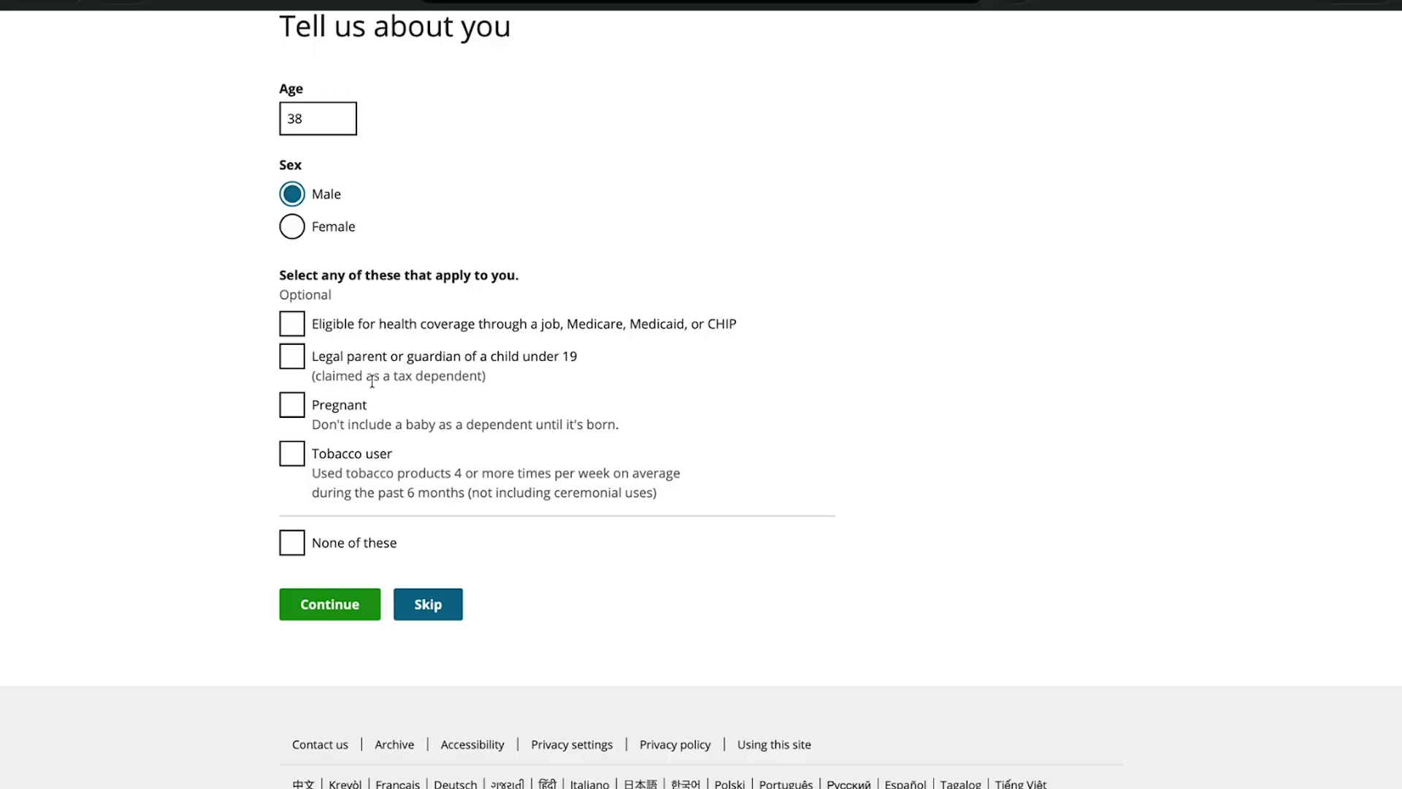
pyautogui.click(291, 362)
pyautogui.click(334, 604)
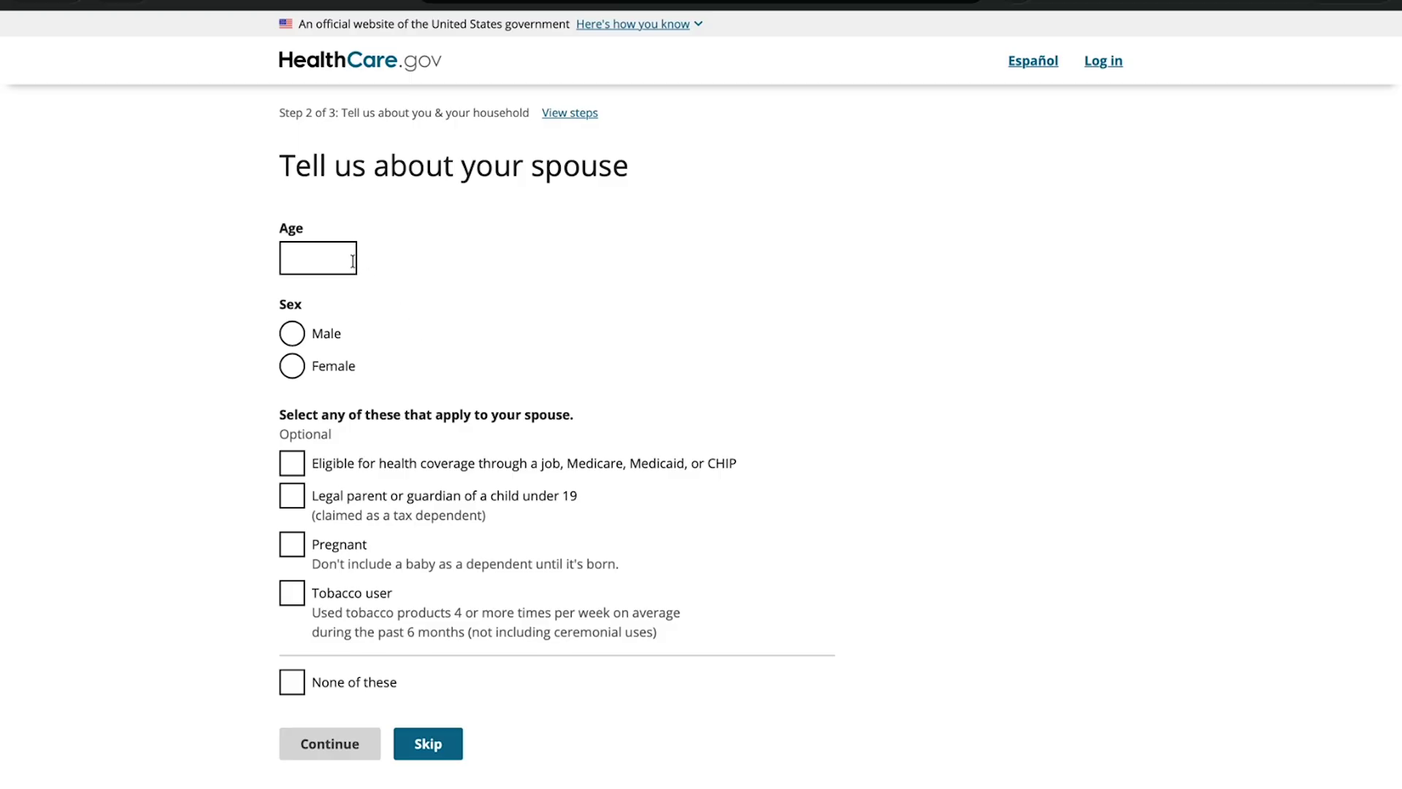
# Step: Enter the spouse's details as age 34, female, and legal parent or guardian of a child under 19
pyautogui.click(319, 256)
pyautogui.write('34')
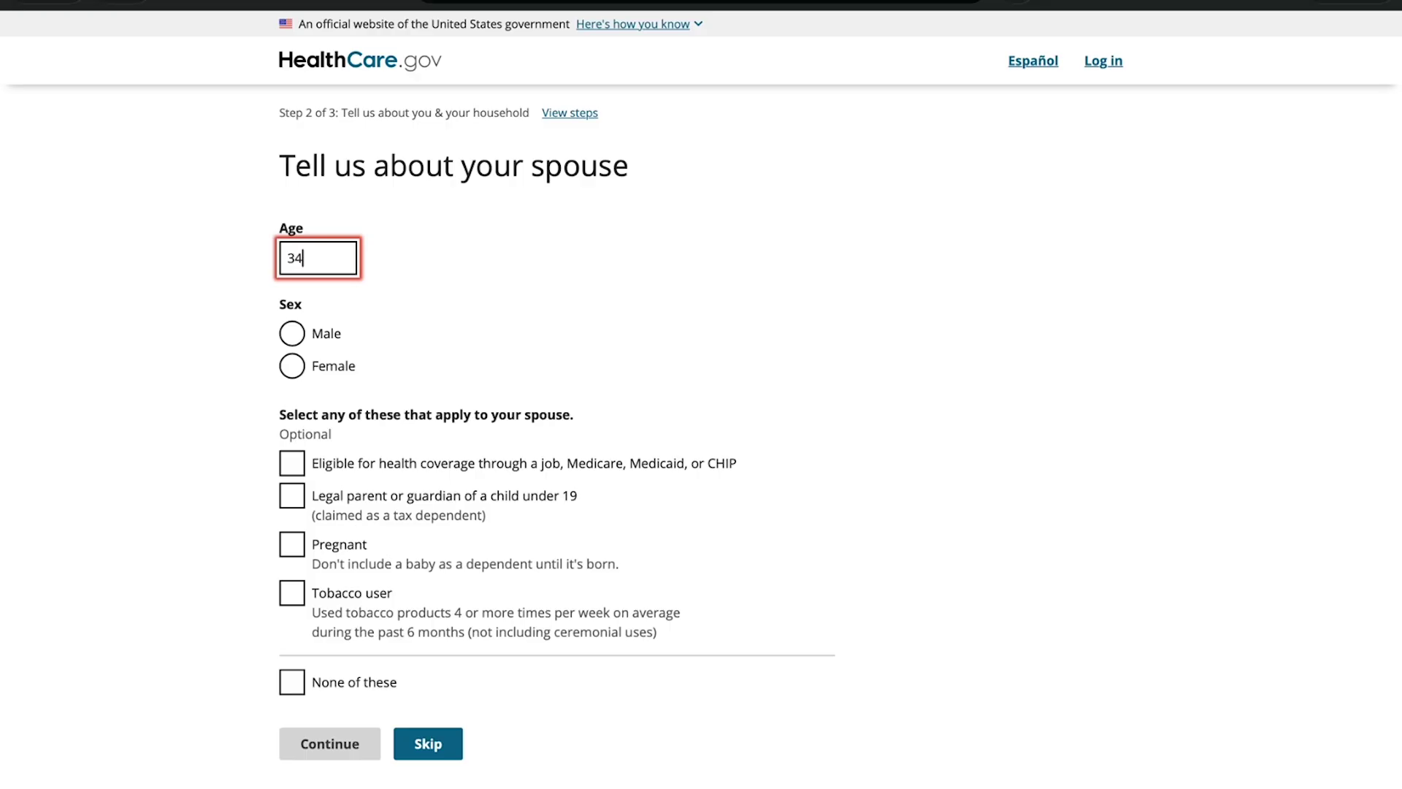
pyautogui.click(291, 366)
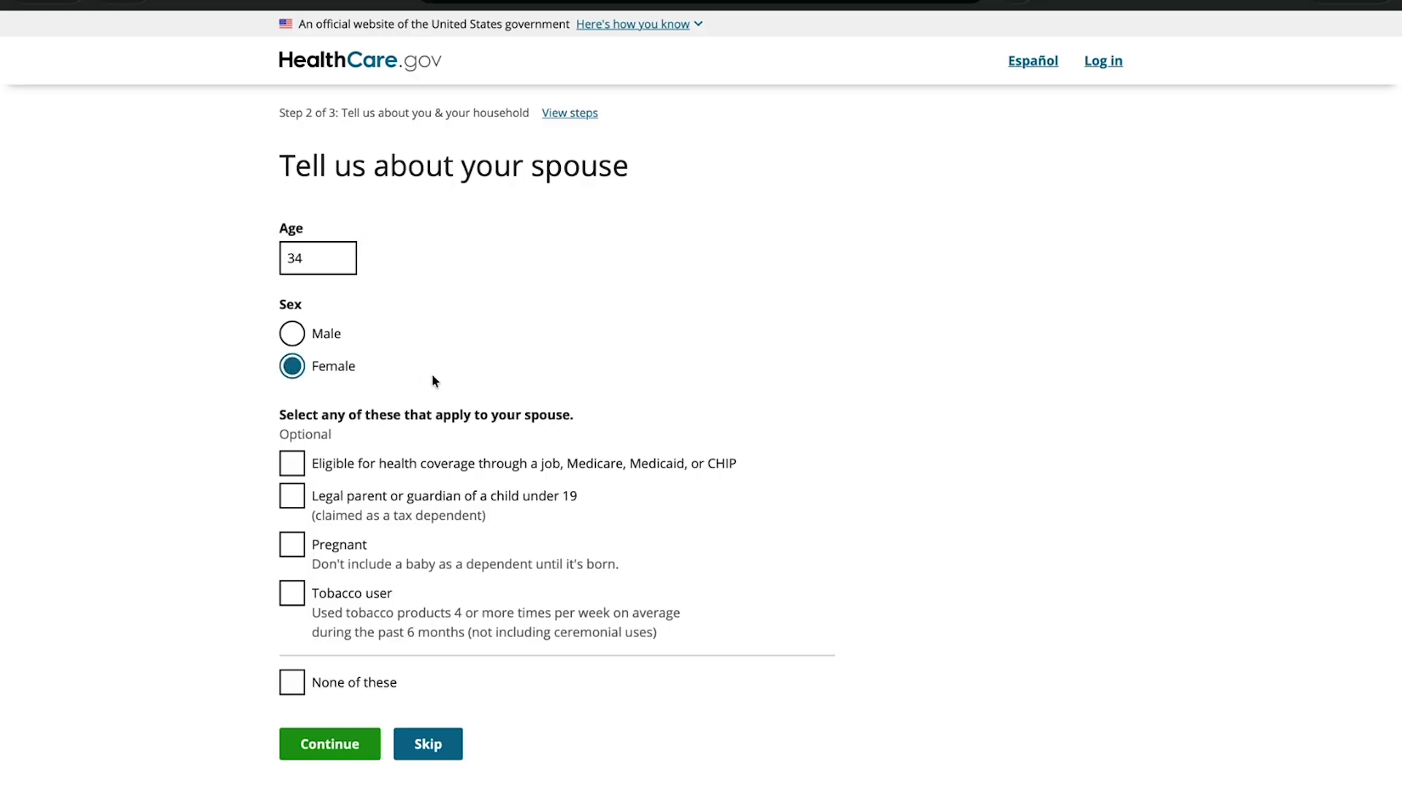
pyautogui.scroll(-1, 432, 382)
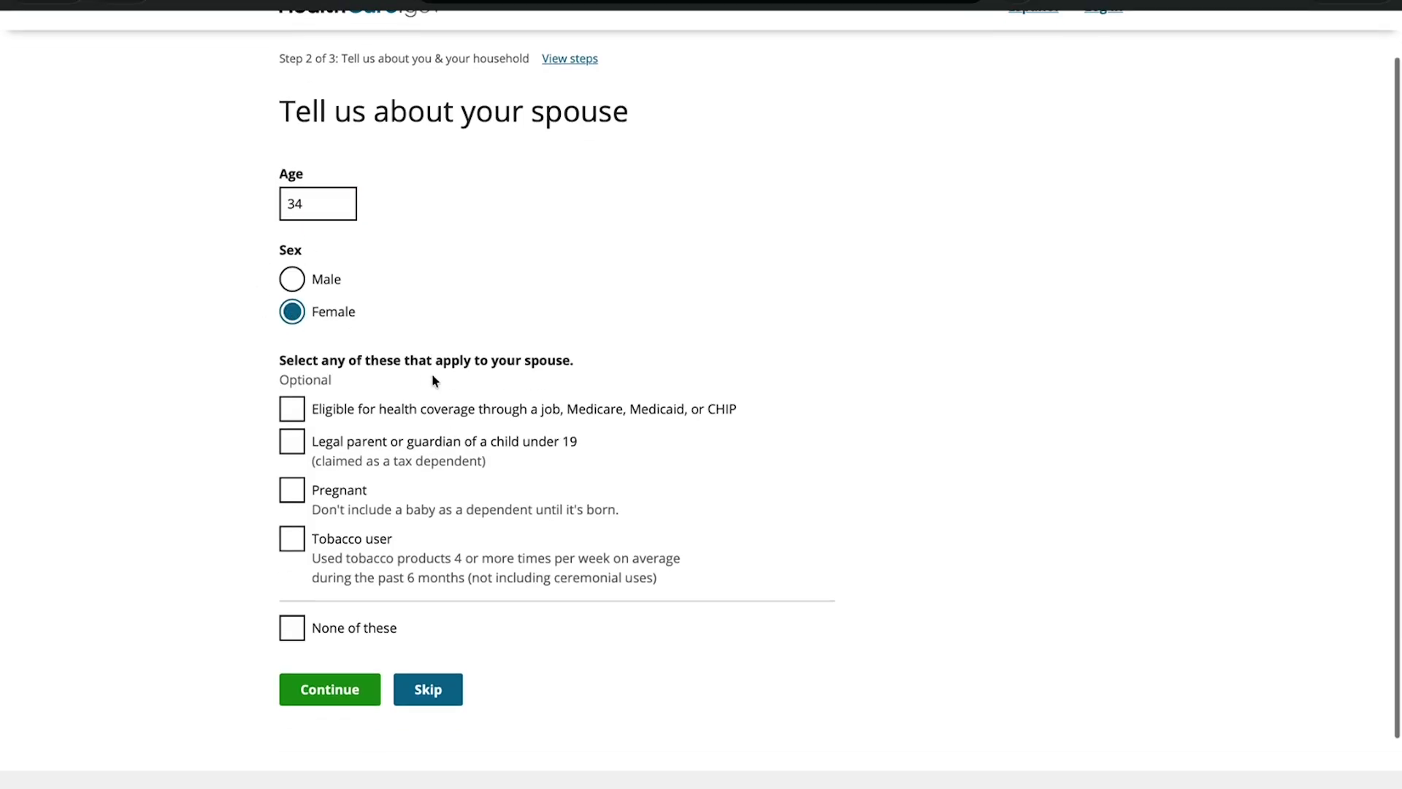
pyautogui.click(289, 447)
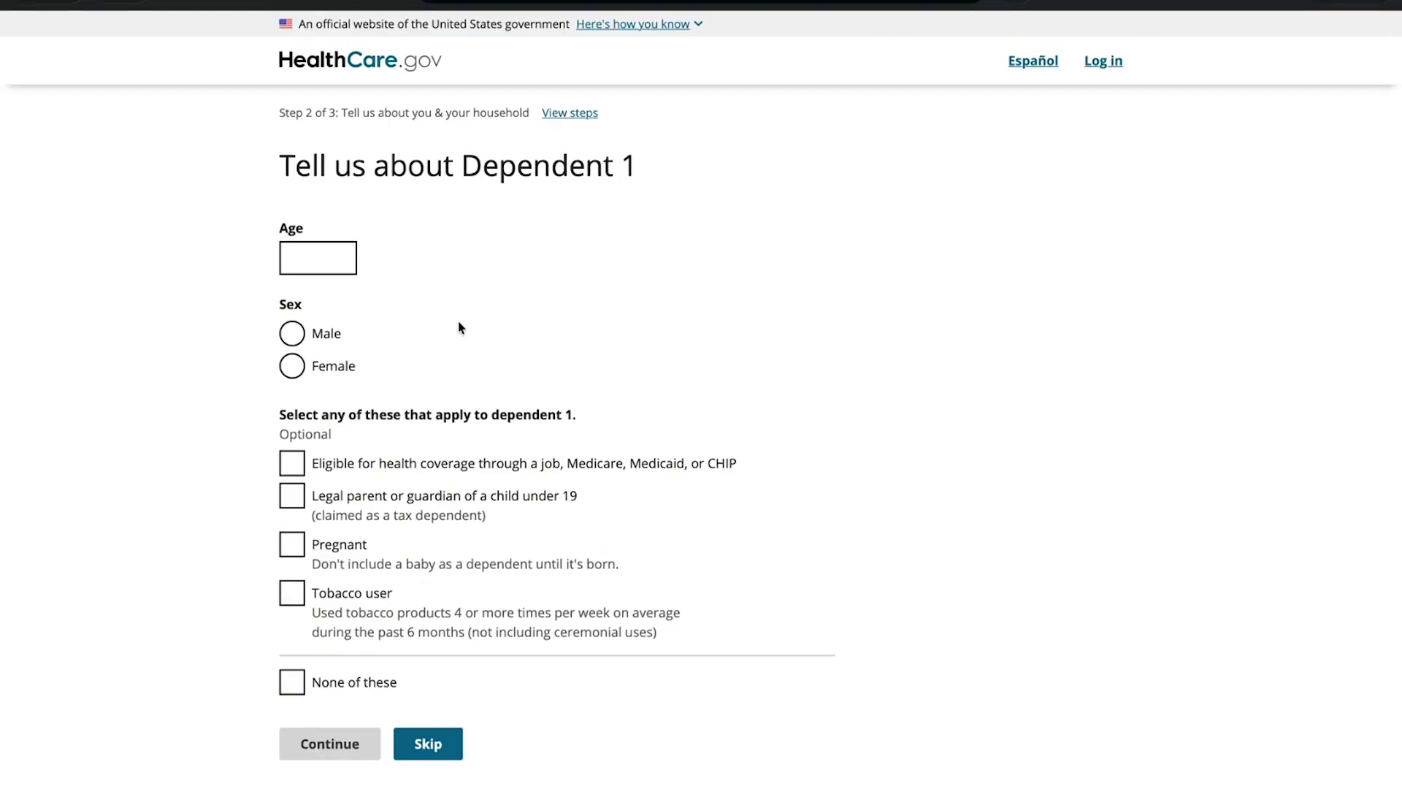
# Step: Enter Dependent 1 as age 8 and female, and confirm the household members
pyautogui.click(317, 271)
pyautogui.write('8')
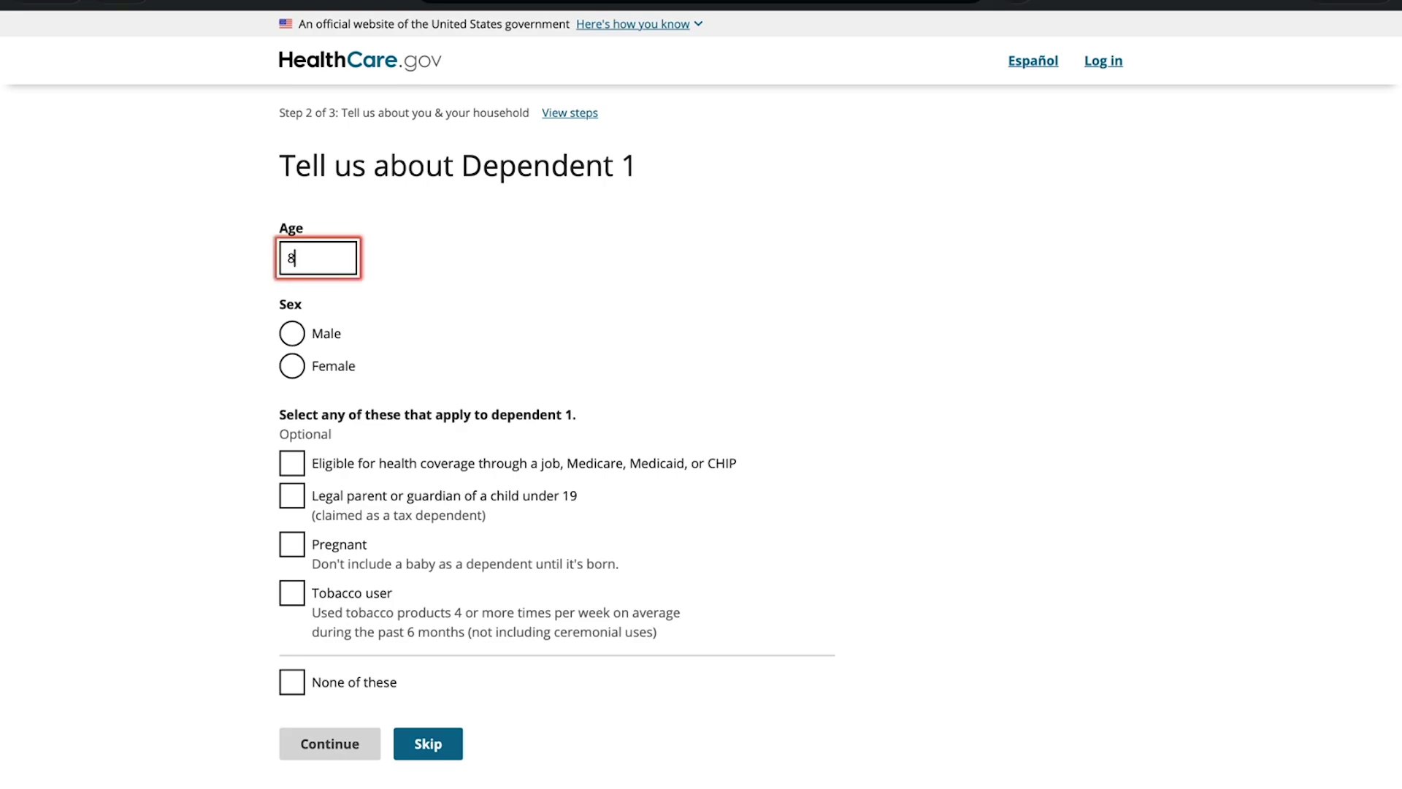
pyautogui.click(291, 364)
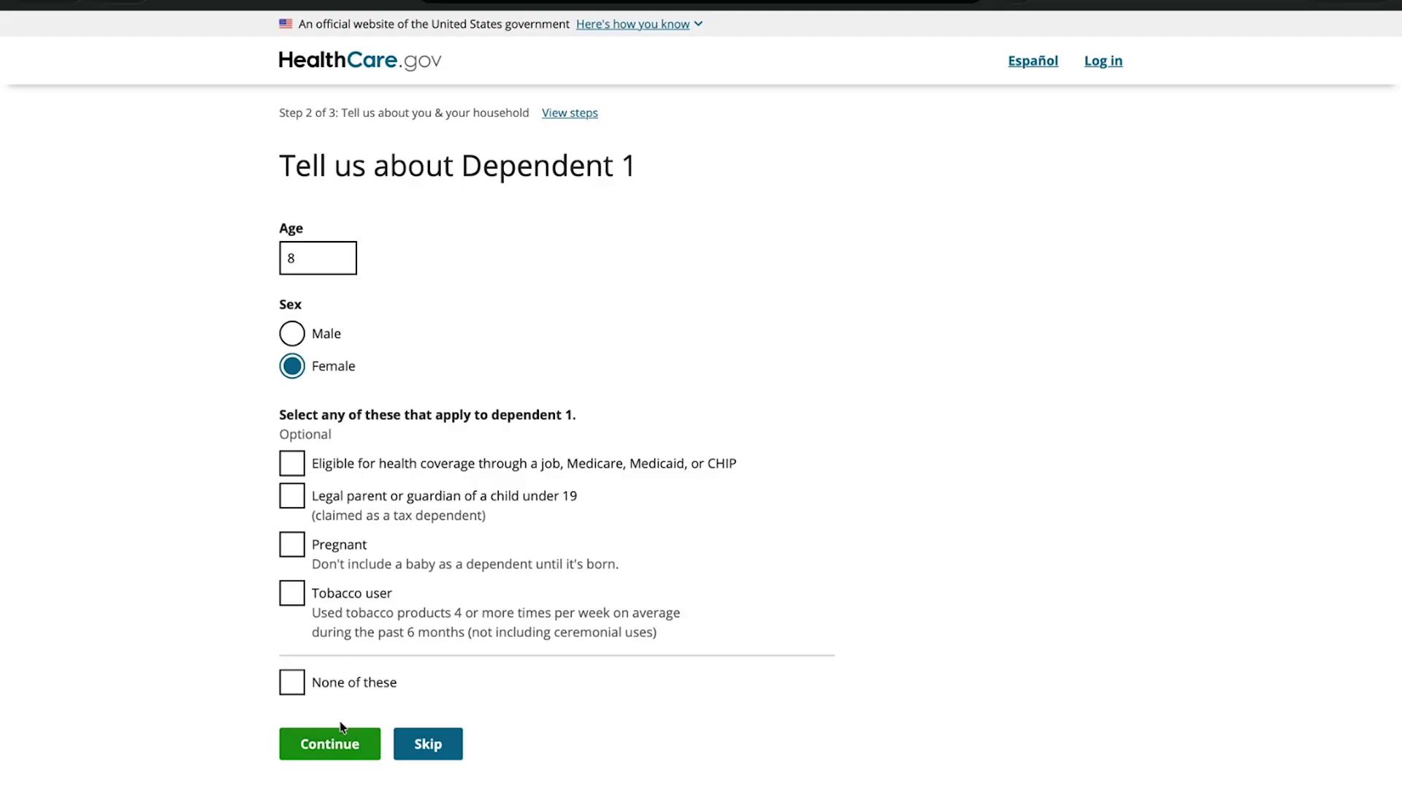
pyautogui.click(333, 745)
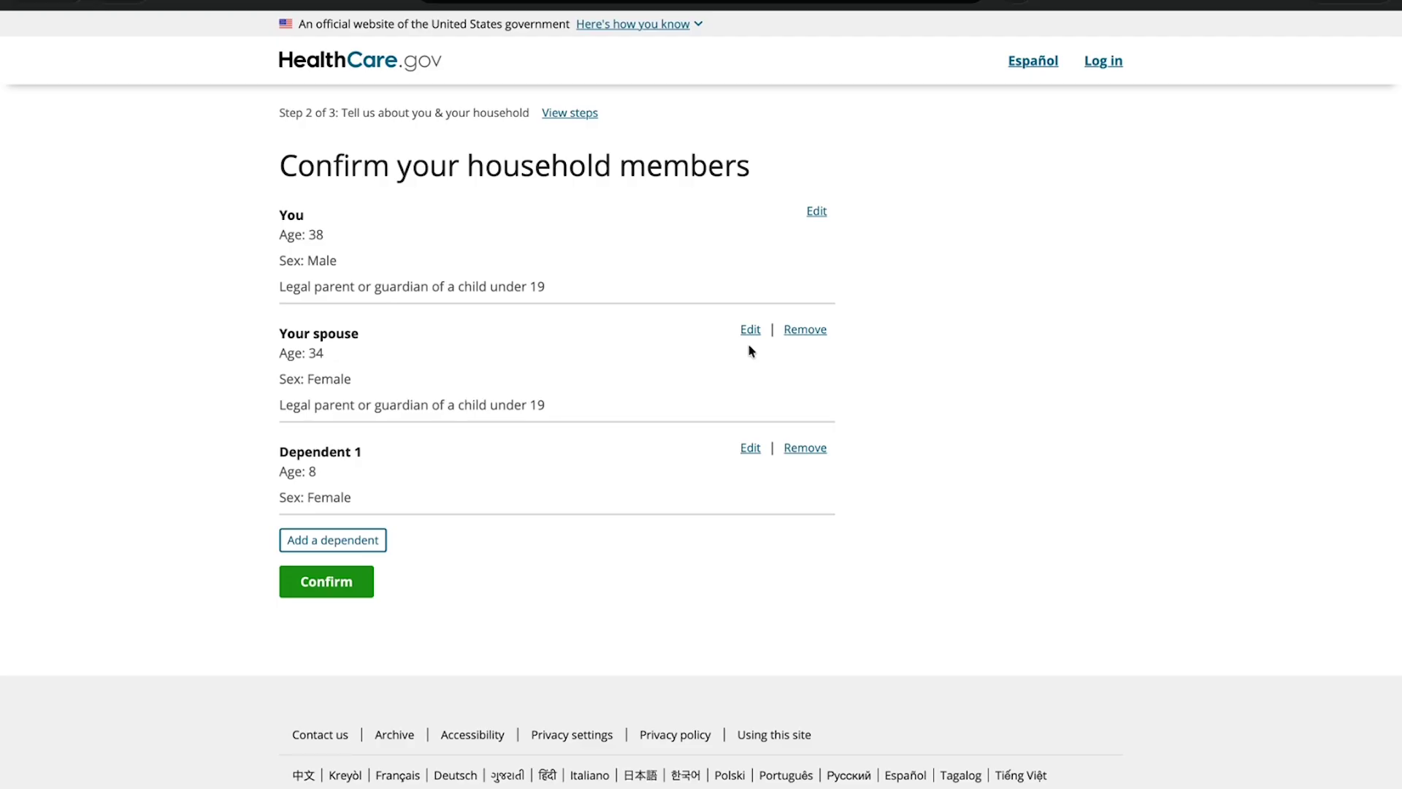
pyautogui.scroll(-1, 749, 346)
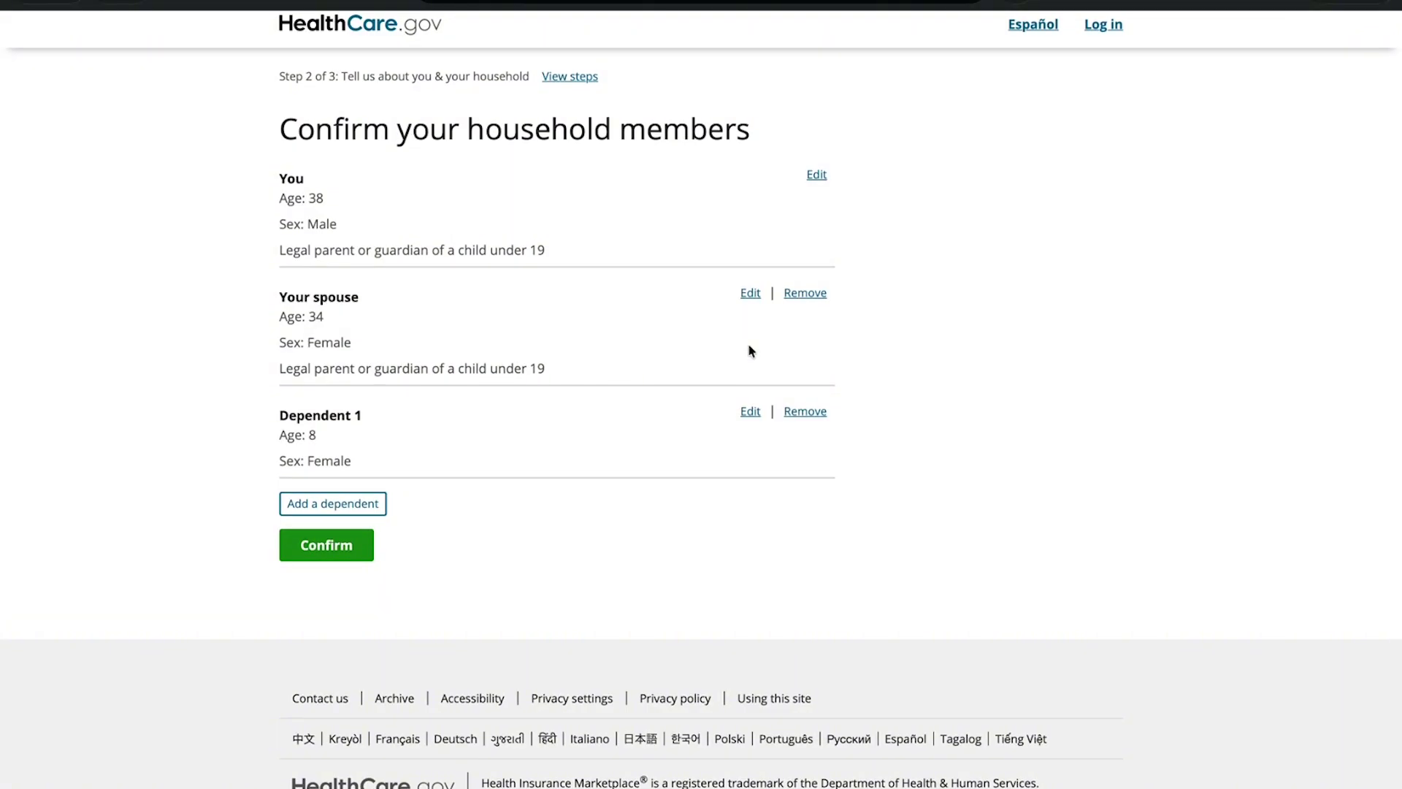
pyautogui.click(344, 545)
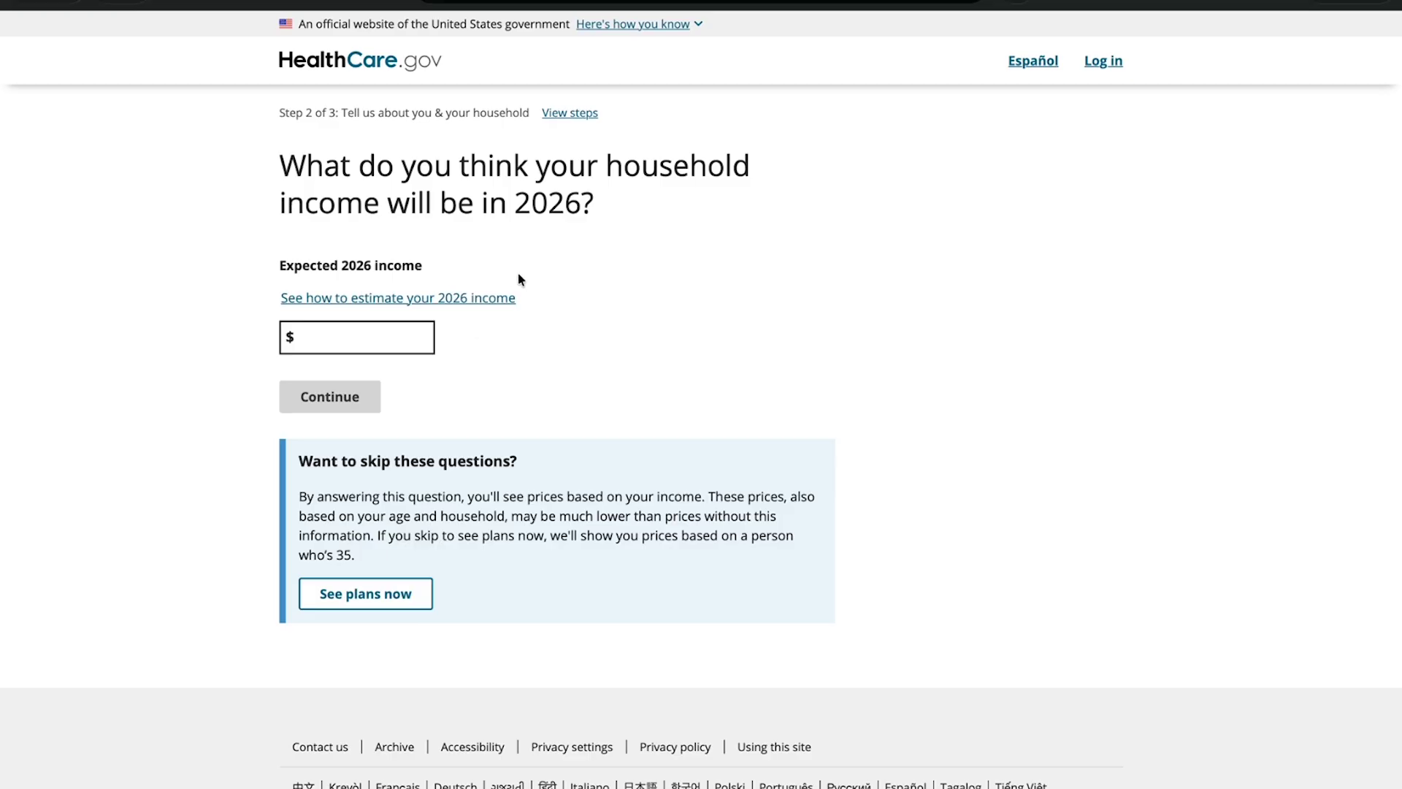
# Step: Review the guidance on estimating 2026 household income, including its notes and steps, and close it
pyautogui.click(326, 302)
pyautogui.scroll(-1, 1056, 344)
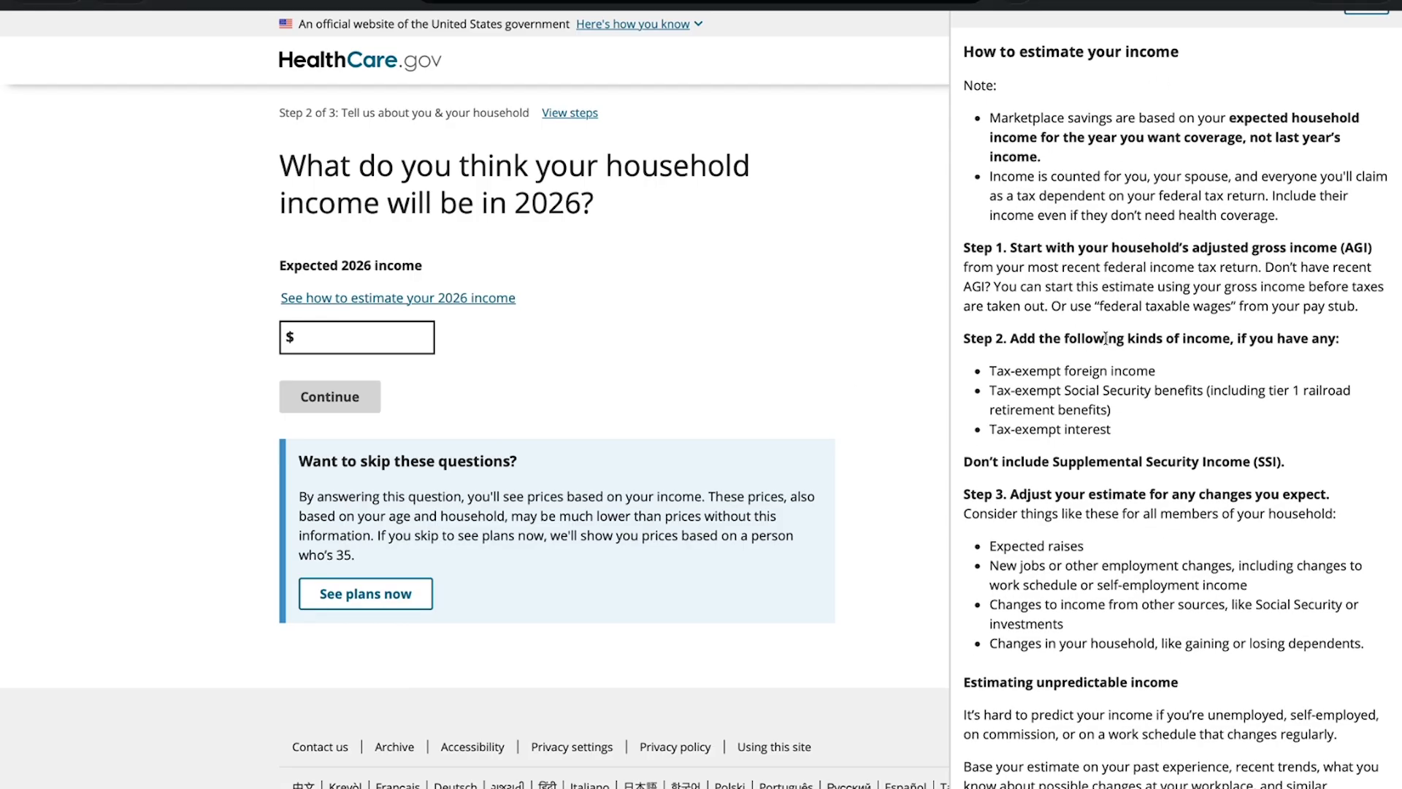
pyautogui.scroll(1, 1106, 337)
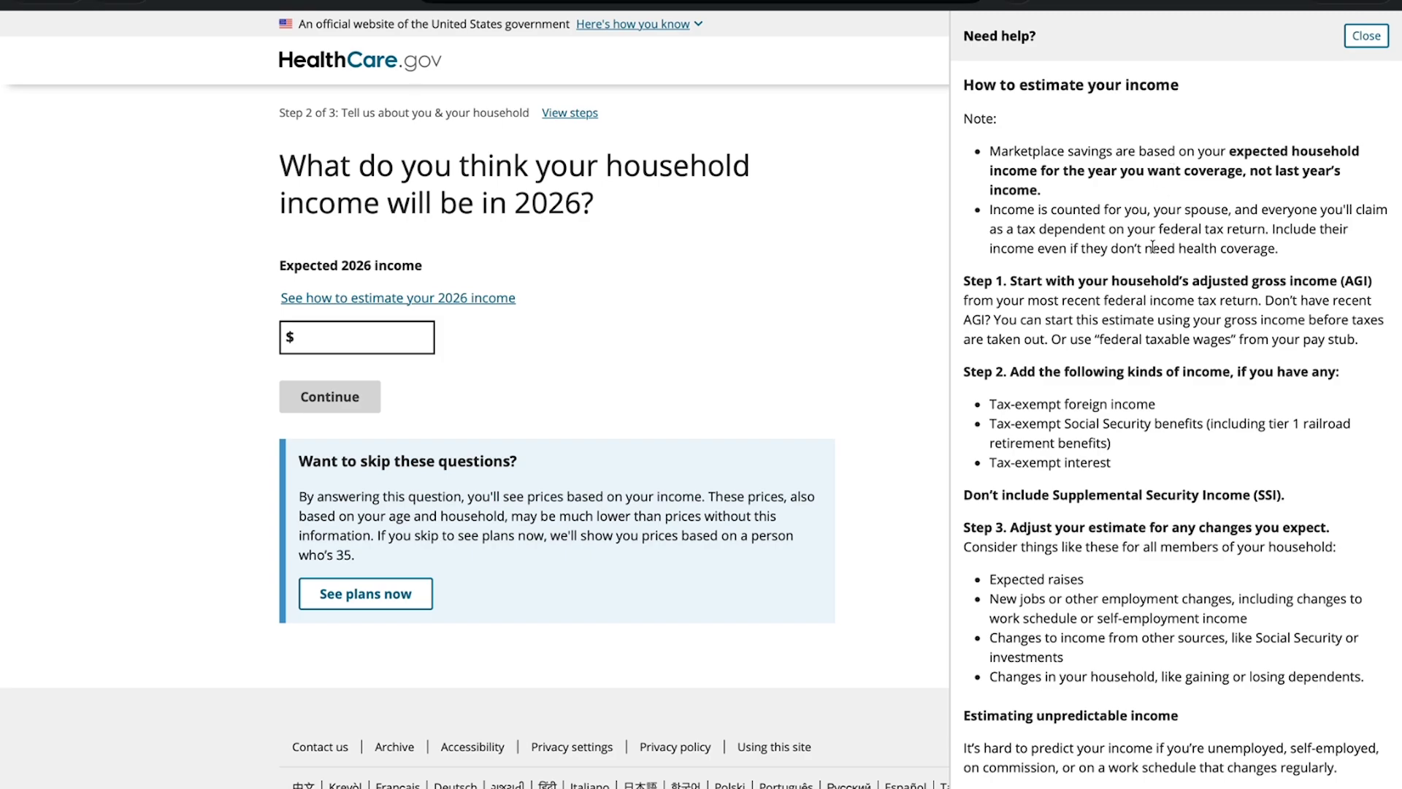
pyautogui.click(1367, 36)
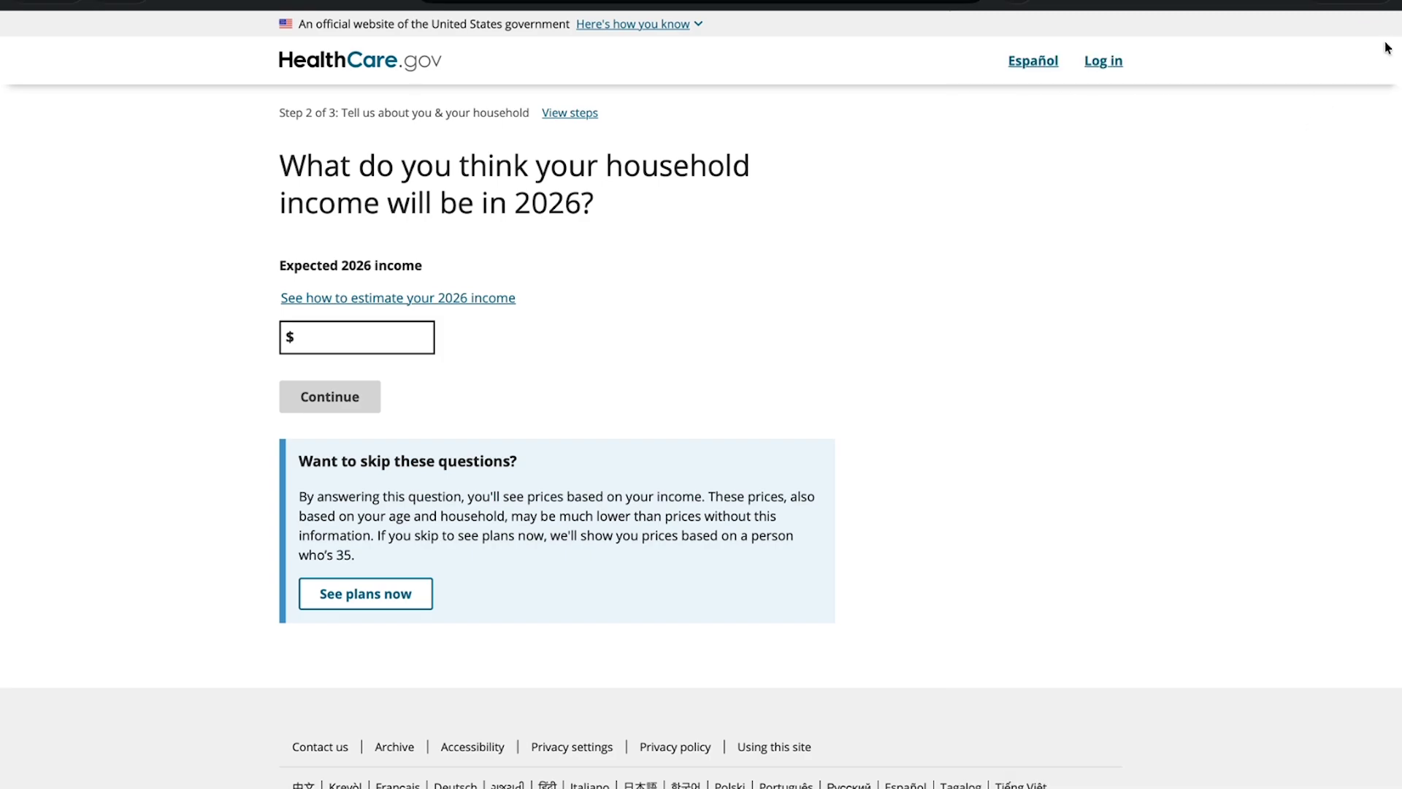
# Step: Enter $85,000 as the expected 2026 household income and continue to the estimated savings overview
pyautogui.click(357, 333)
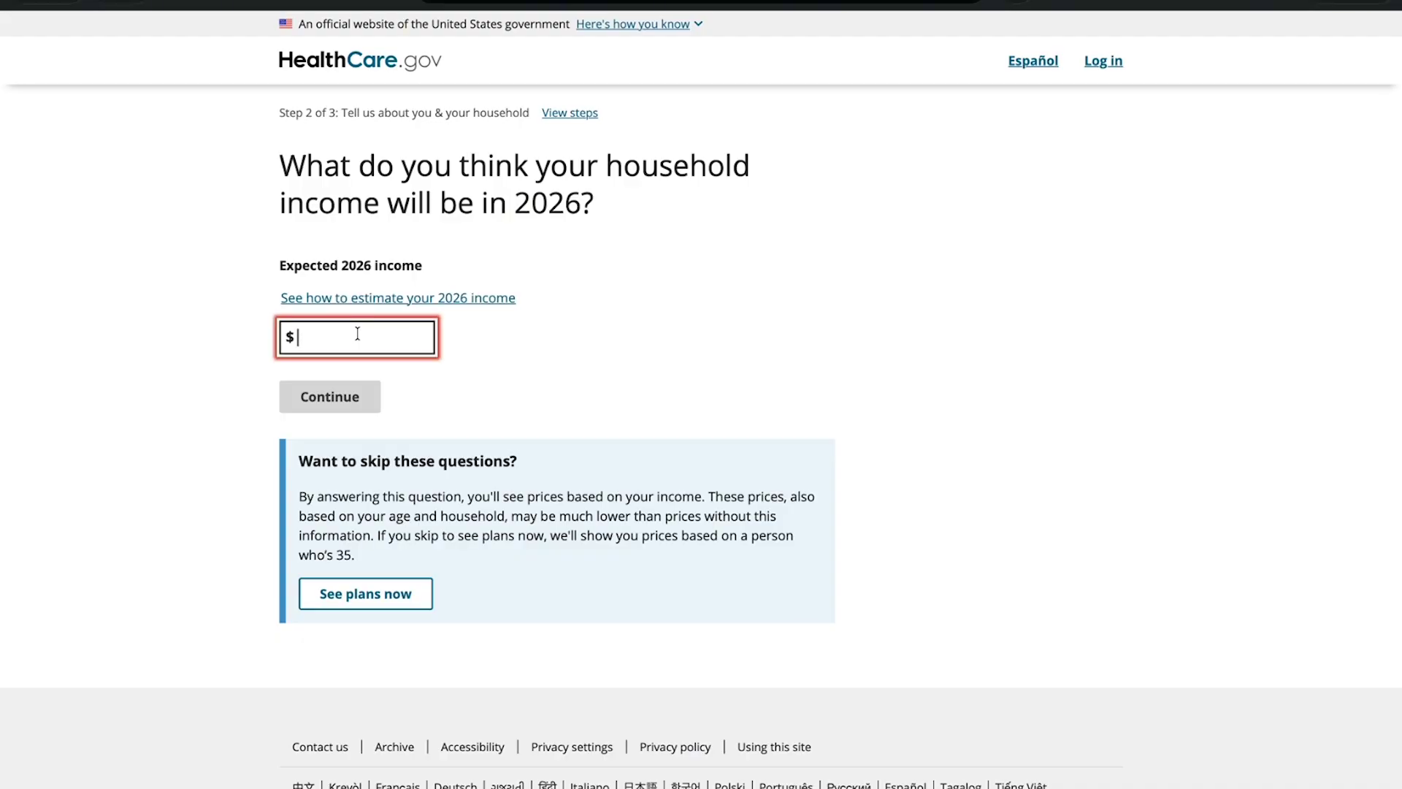
pyautogui.write('8500')
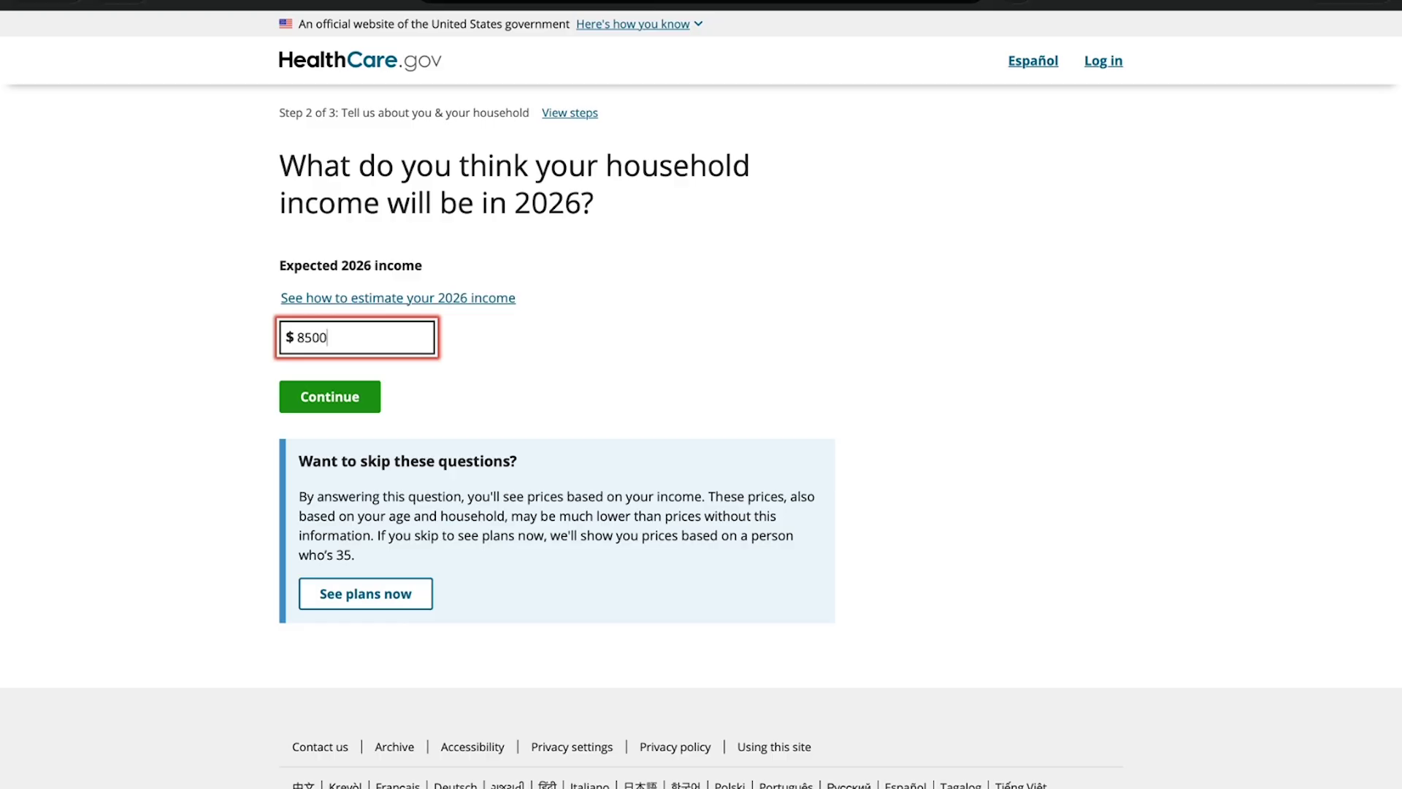
pyautogui.write('0')
pyautogui.click(471, 379)
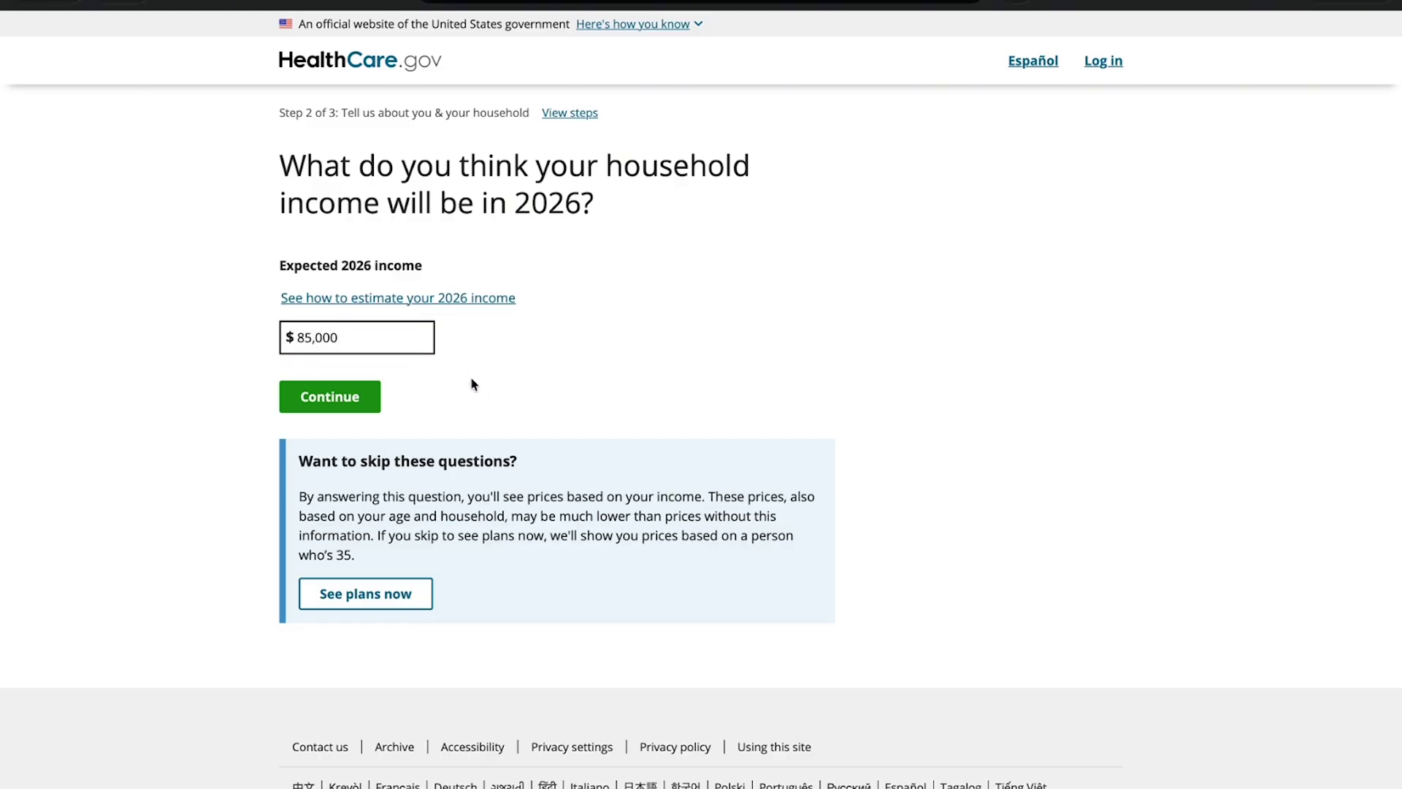
pyautogui.click(338, 405)
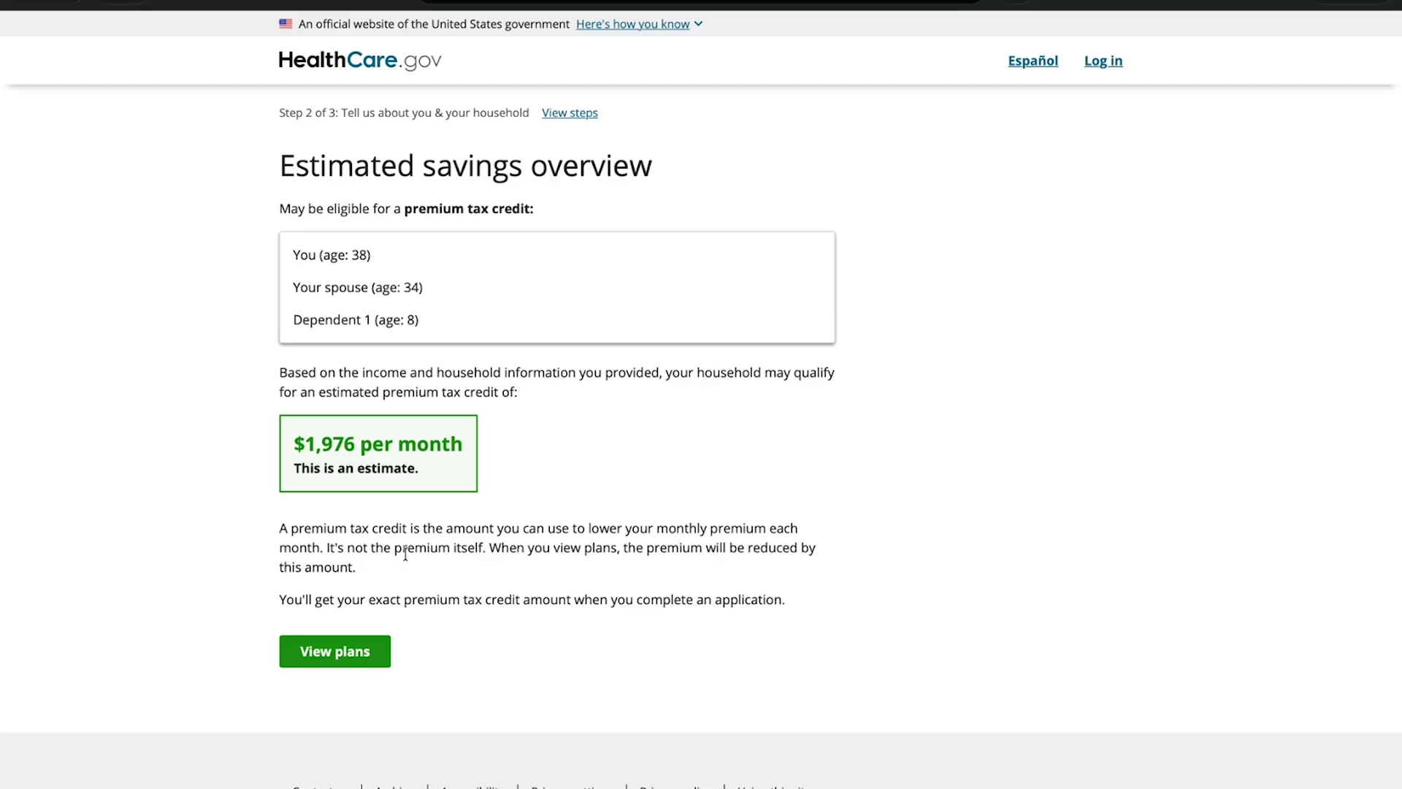
# Step: View the available health plans and dismiss the help on comparing plans
pyautogui.click(346, 649)
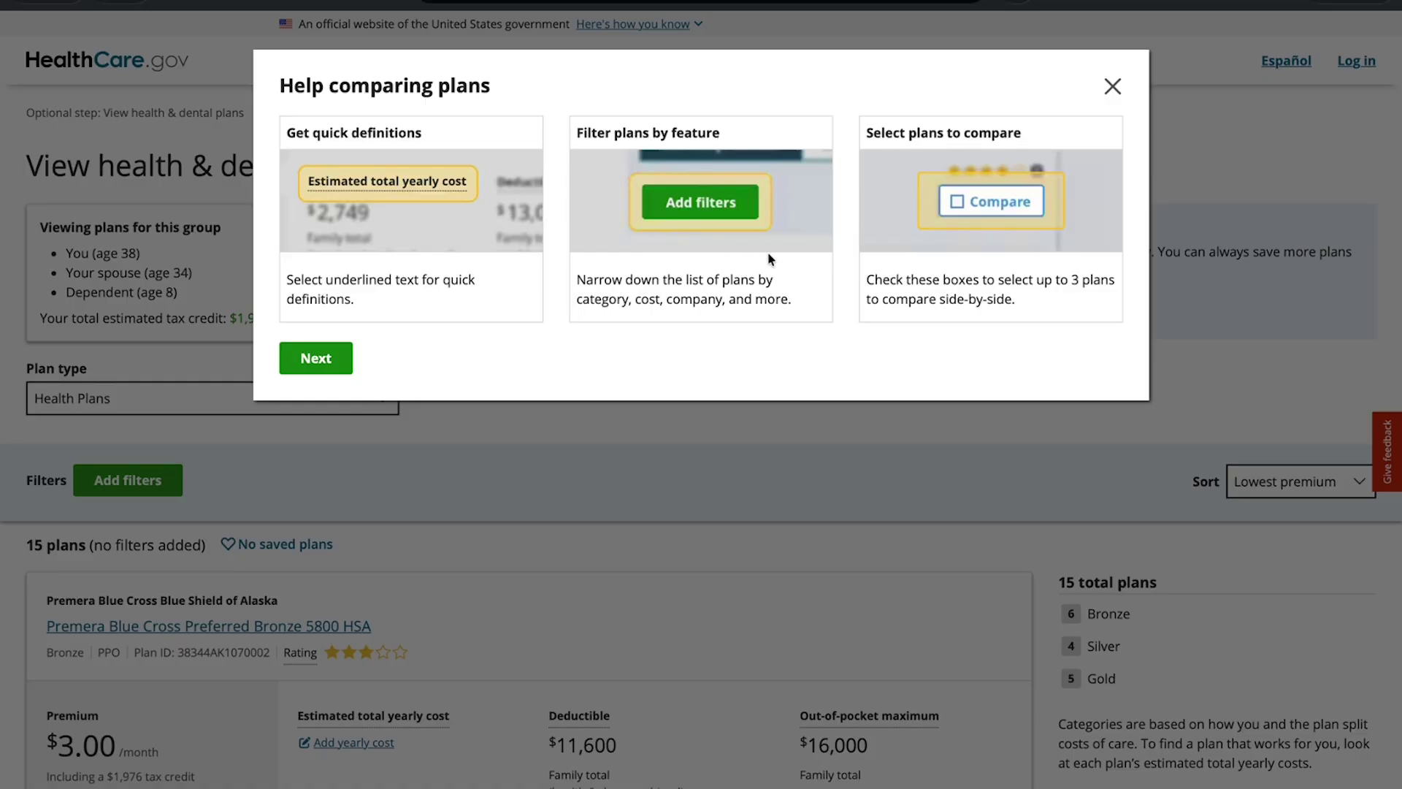
pyautogui.click(1113, 88)
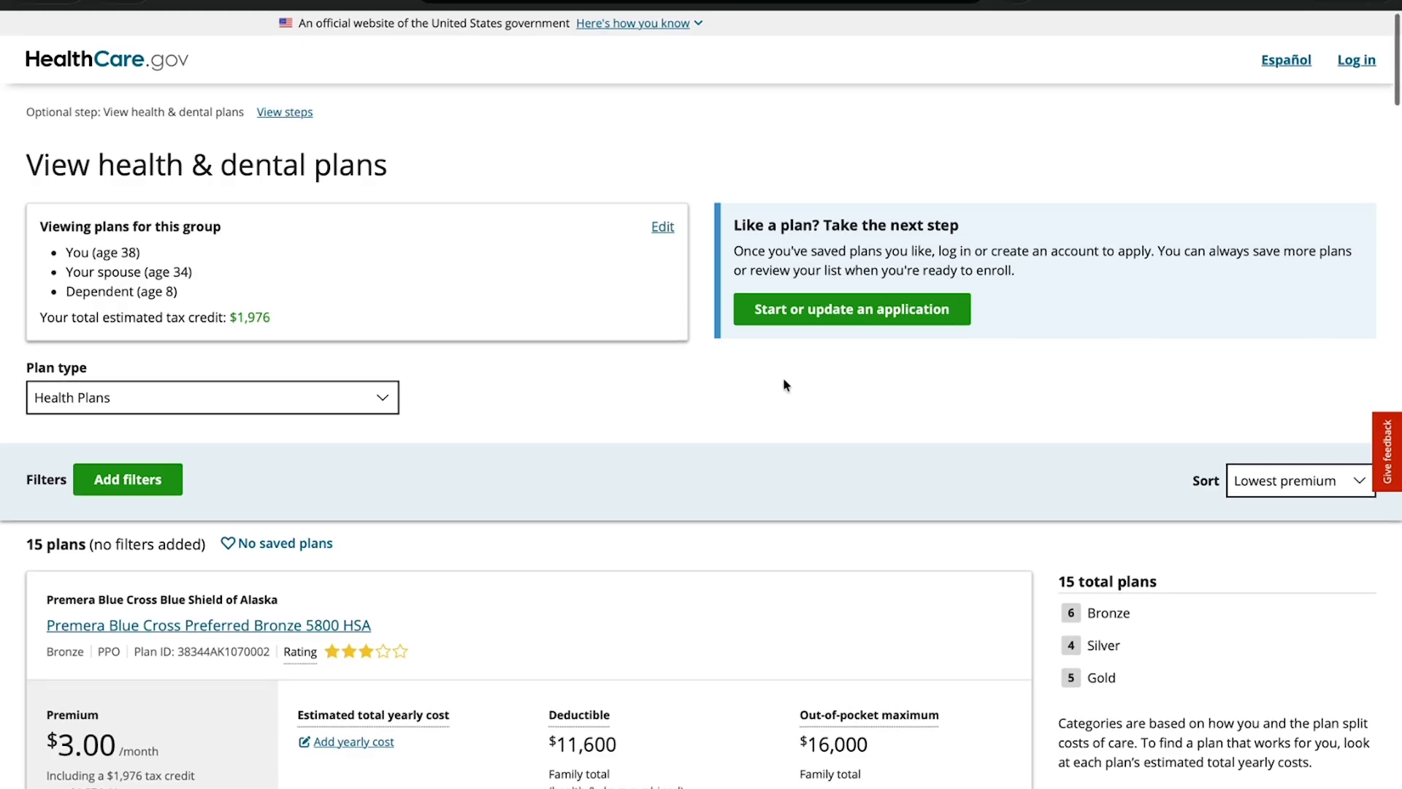
# Step: Browse the plan list sorted by lowest premium, checking the Bronze plans' ratings, premiums, deductibles and out-of-pocket maximums, and return to the first plan
pyautogui.scroll(-6, 783, 385)
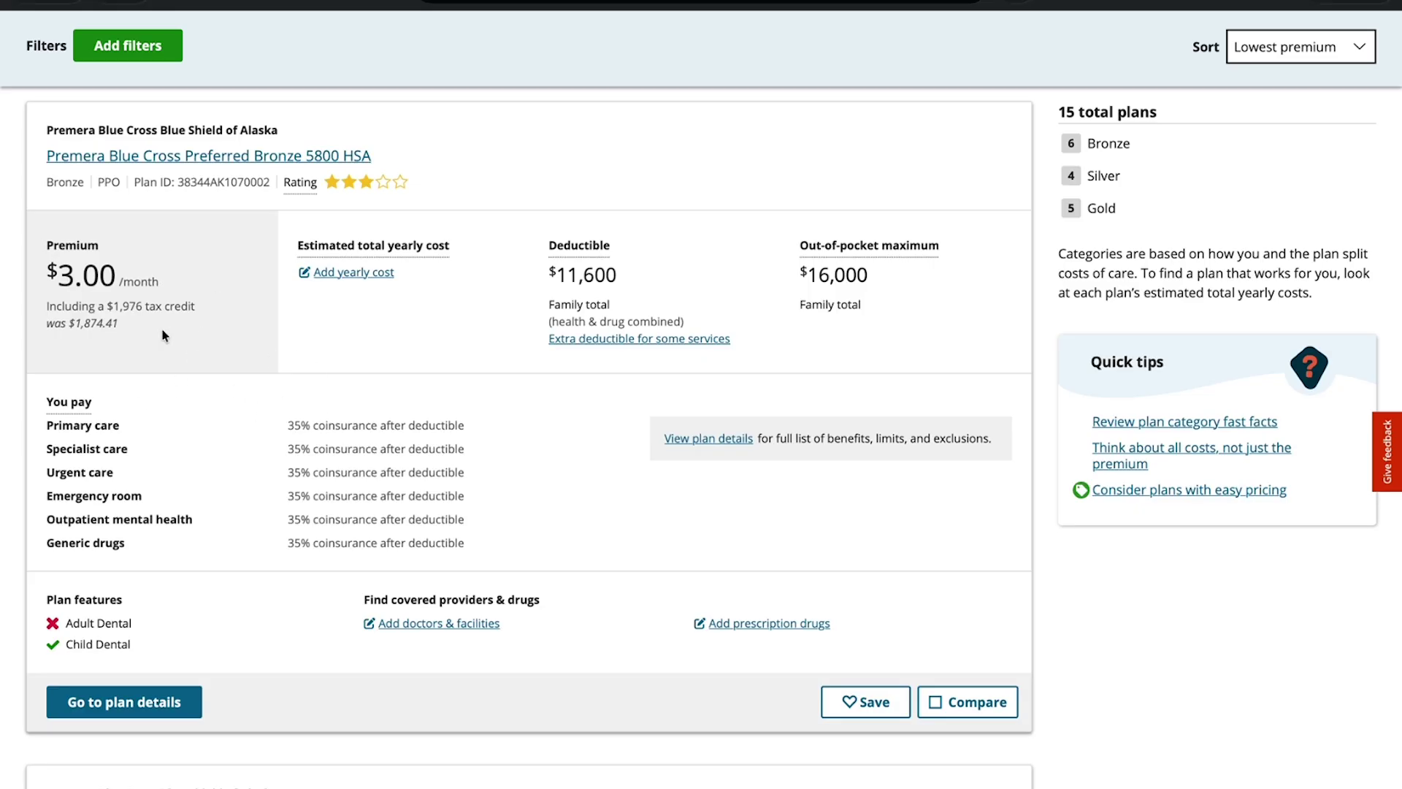
pyautogui.scroll(1, 219, 261)
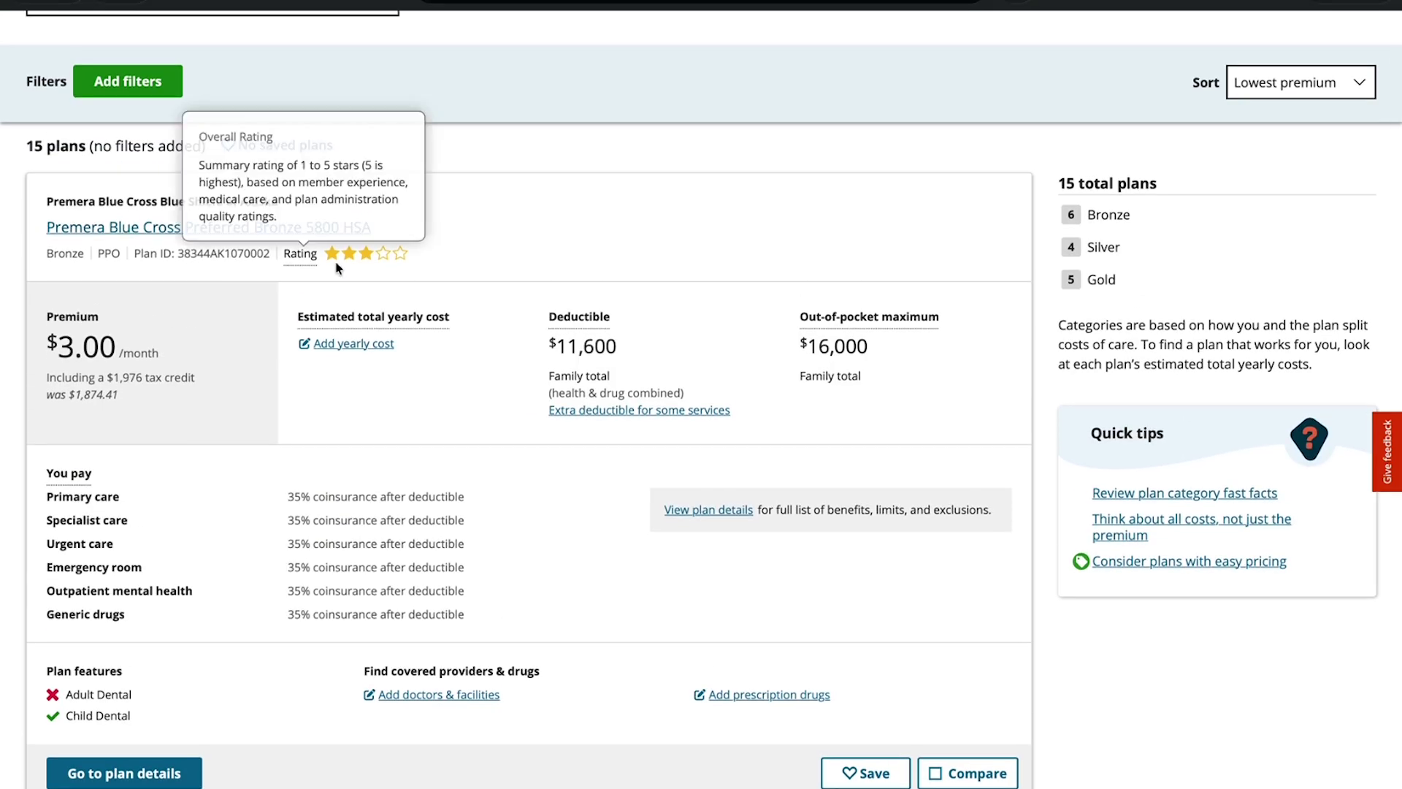
pyautogui.moveTo(325, 318)
pyautogui.scroll(-10, 325, 317)
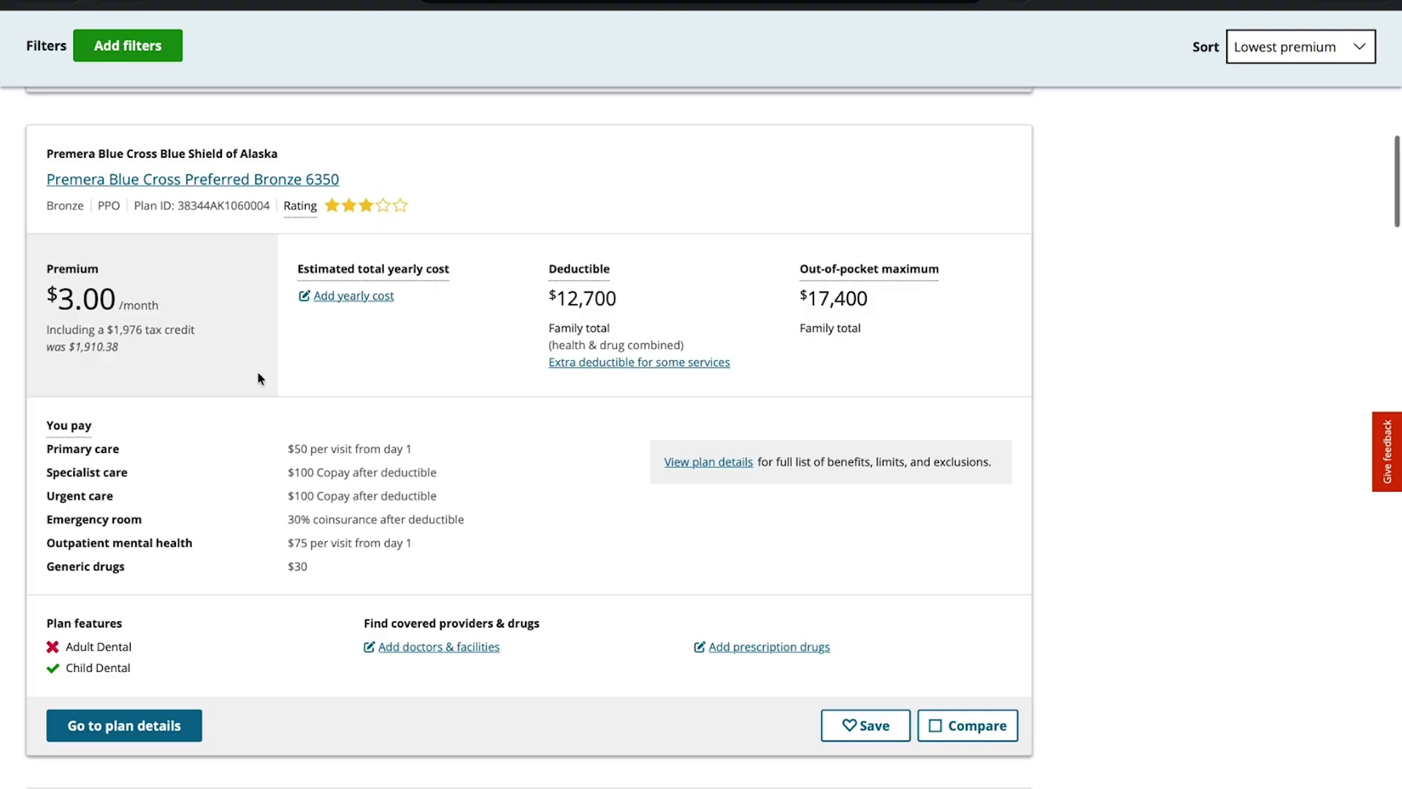
pyautogui.moveTo(413, 312)
pyautogui.scroll(-10, 451, 417)
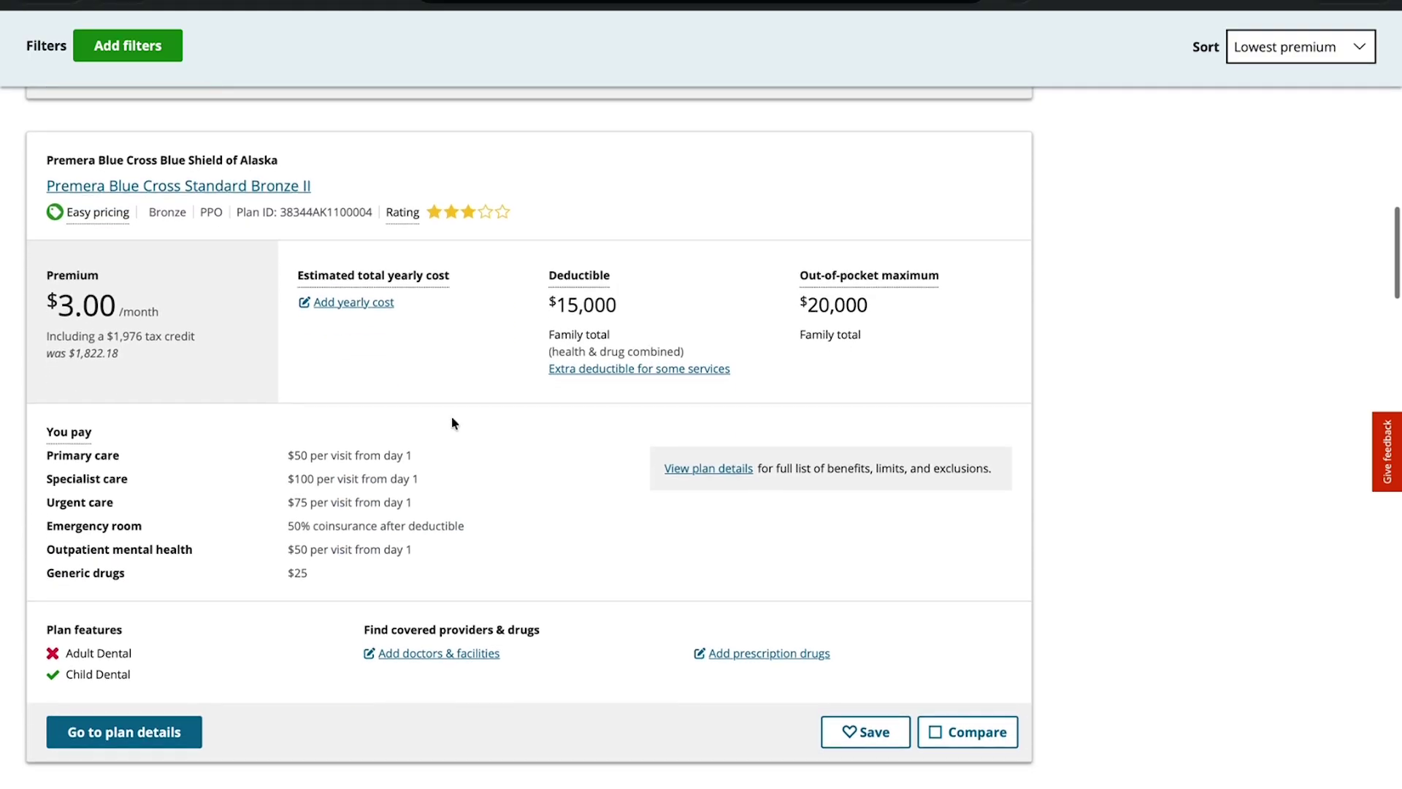
pyautogui.scroll(-10, 451, 420)
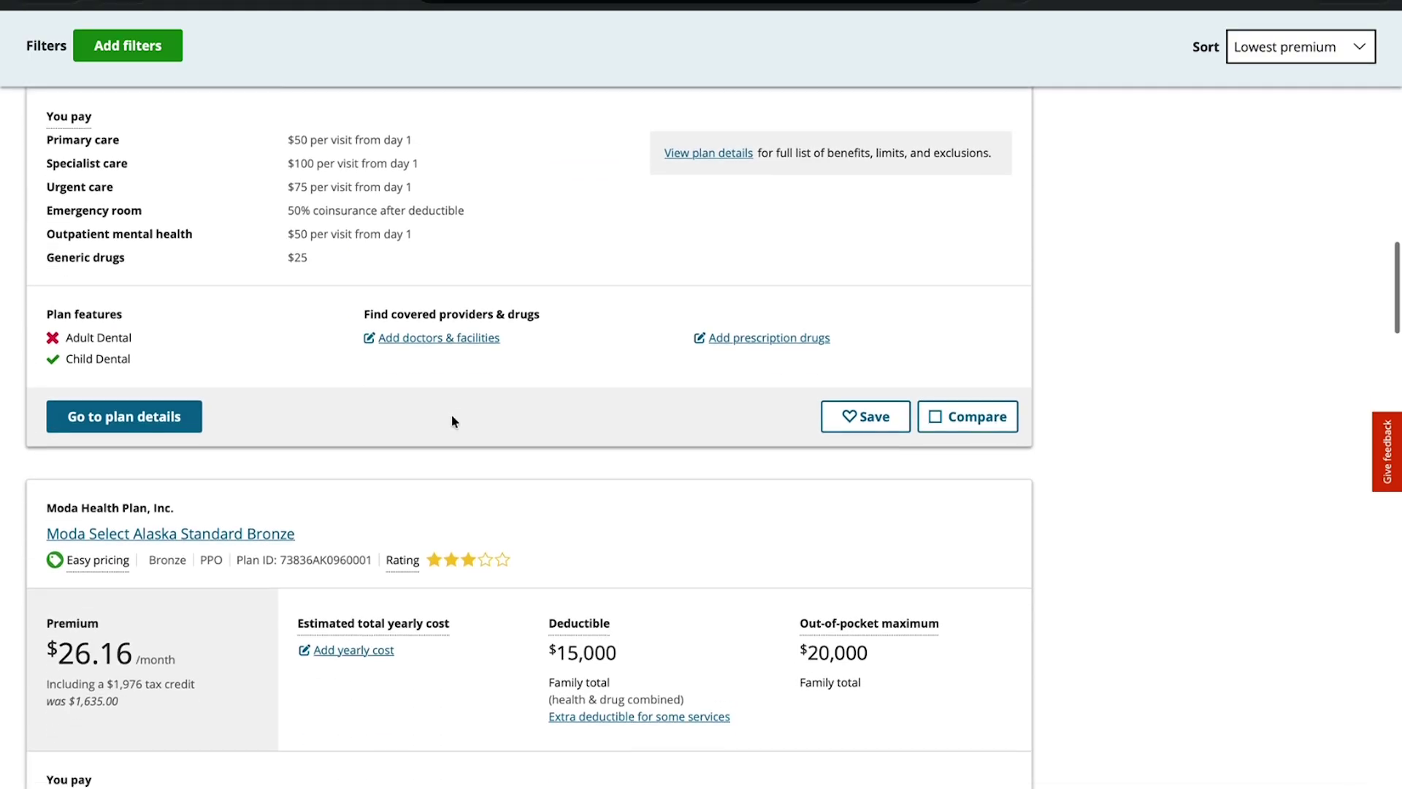
pyautogui.scroll(-5, 451, 417)
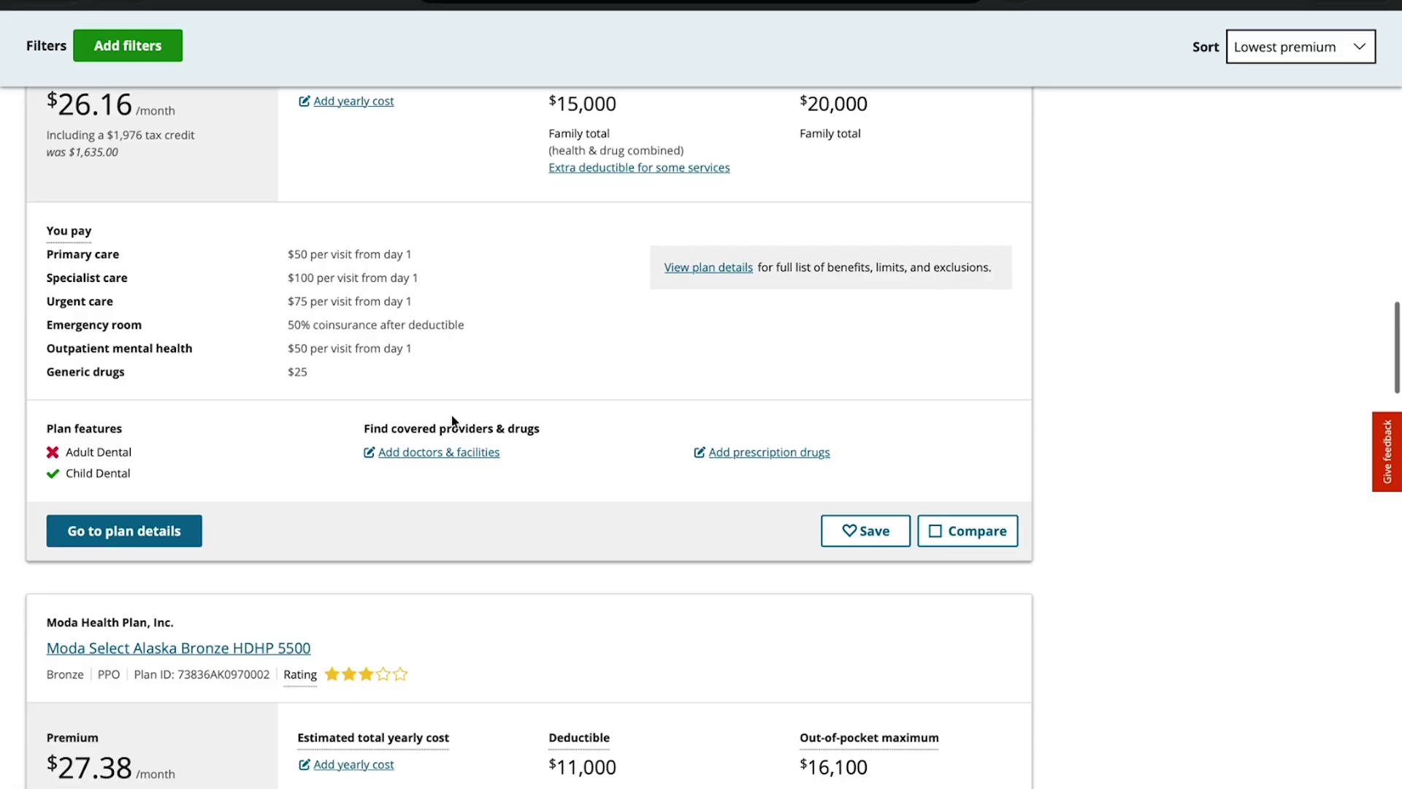
pyautogui.scroll(-8, 453, 422)
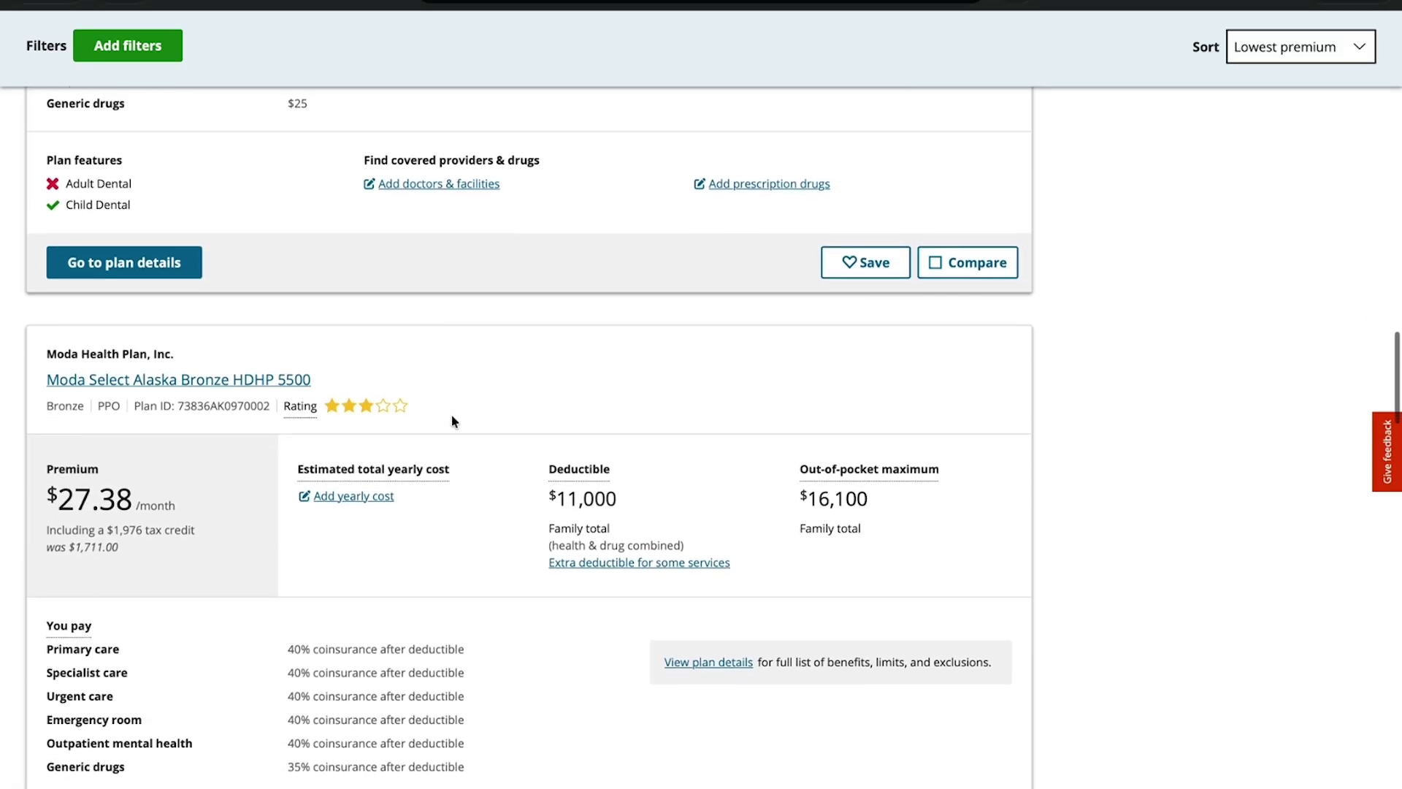
pyautogui.scroll(-7, 451, 421)
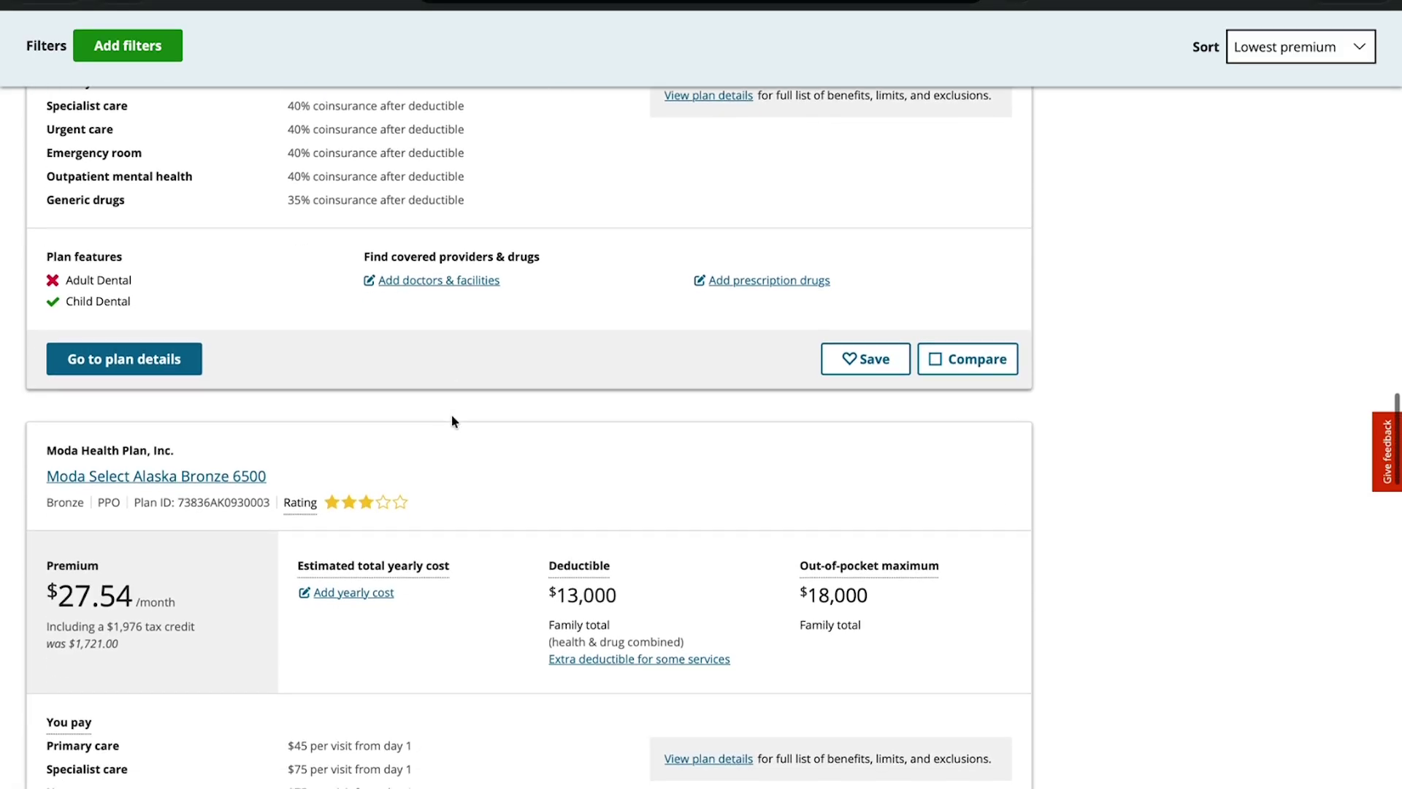
pyautogui.scroll(-5, 451, 414)
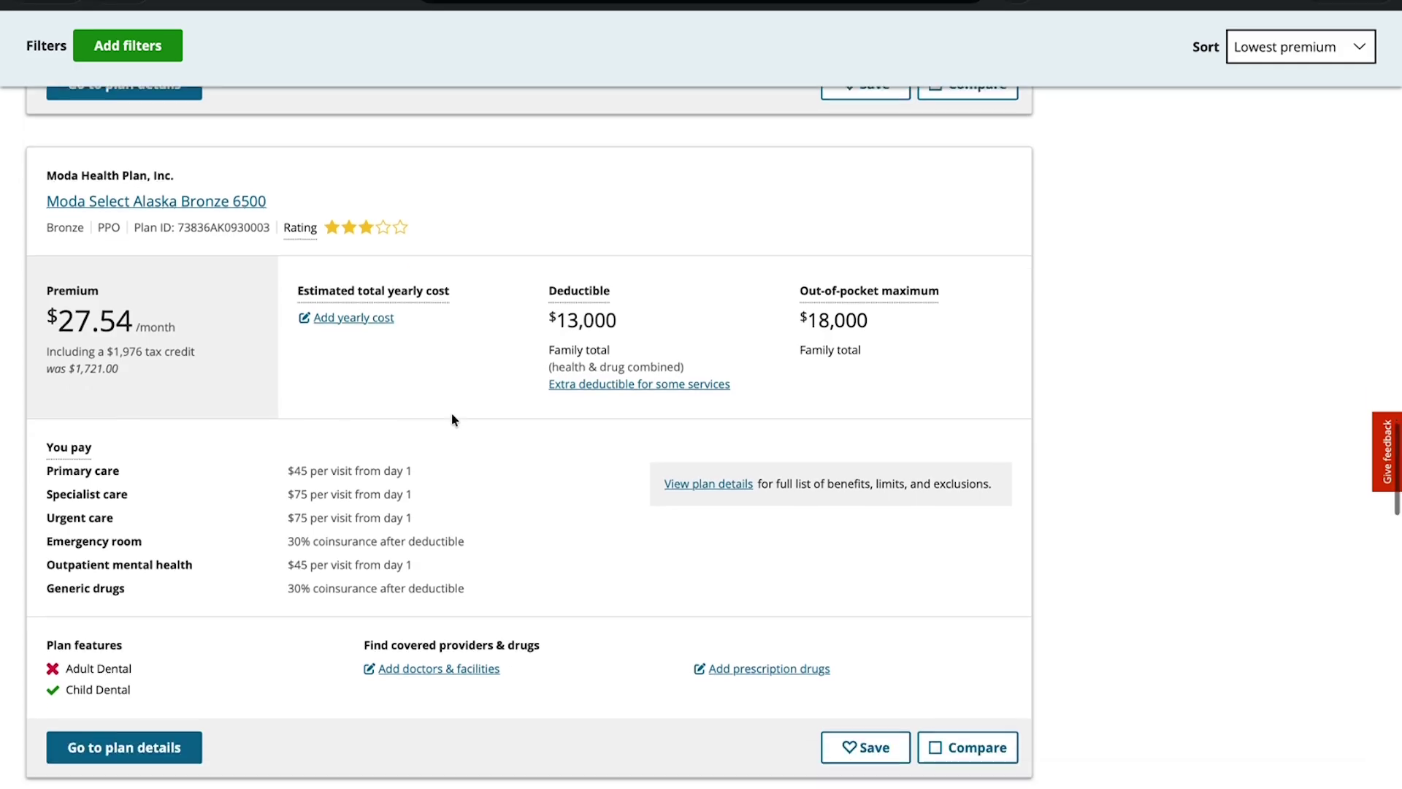
pyautogui.scroll(-4, 451, 414)
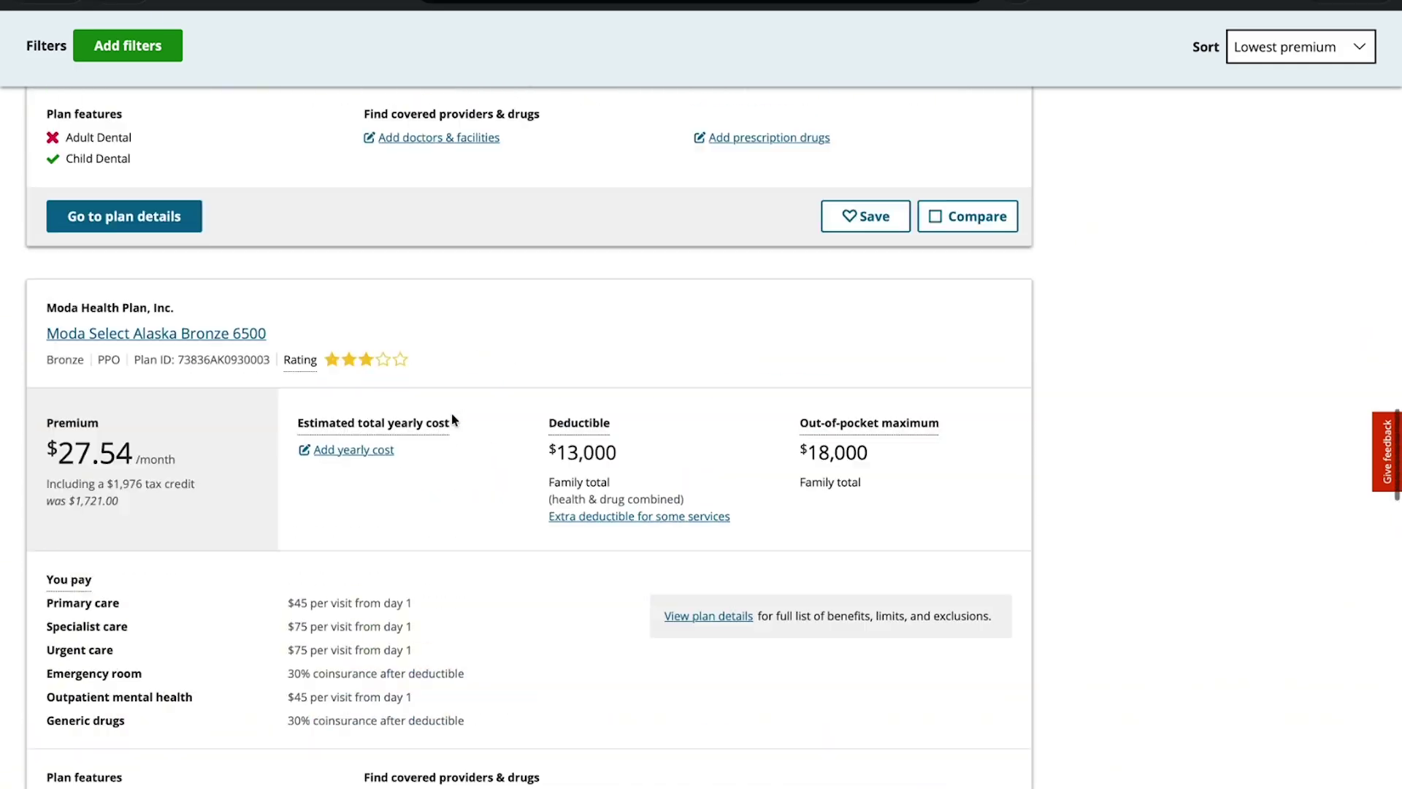
pyautogui.scroll(20, 452, 414)
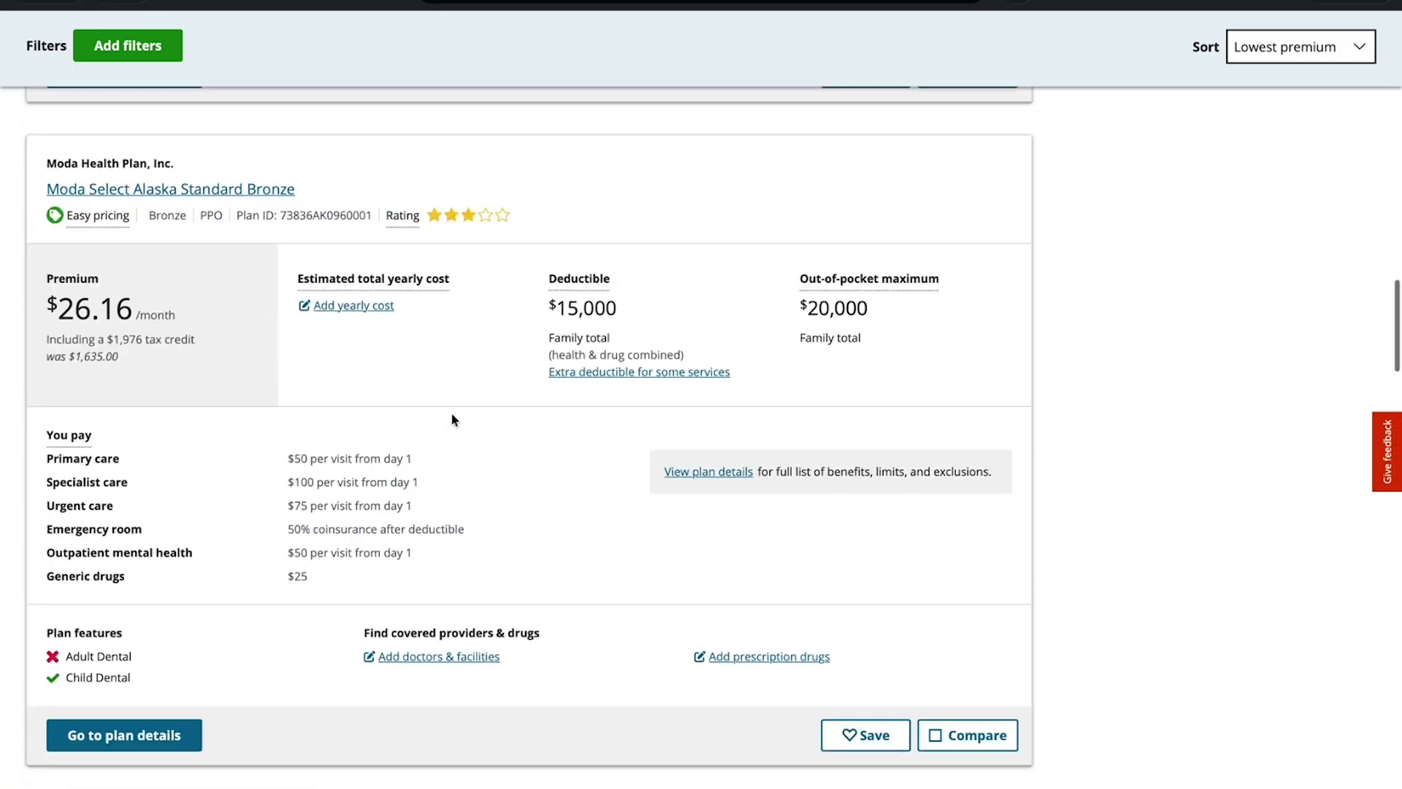
pyautogui.scroll(4, 452, 414)
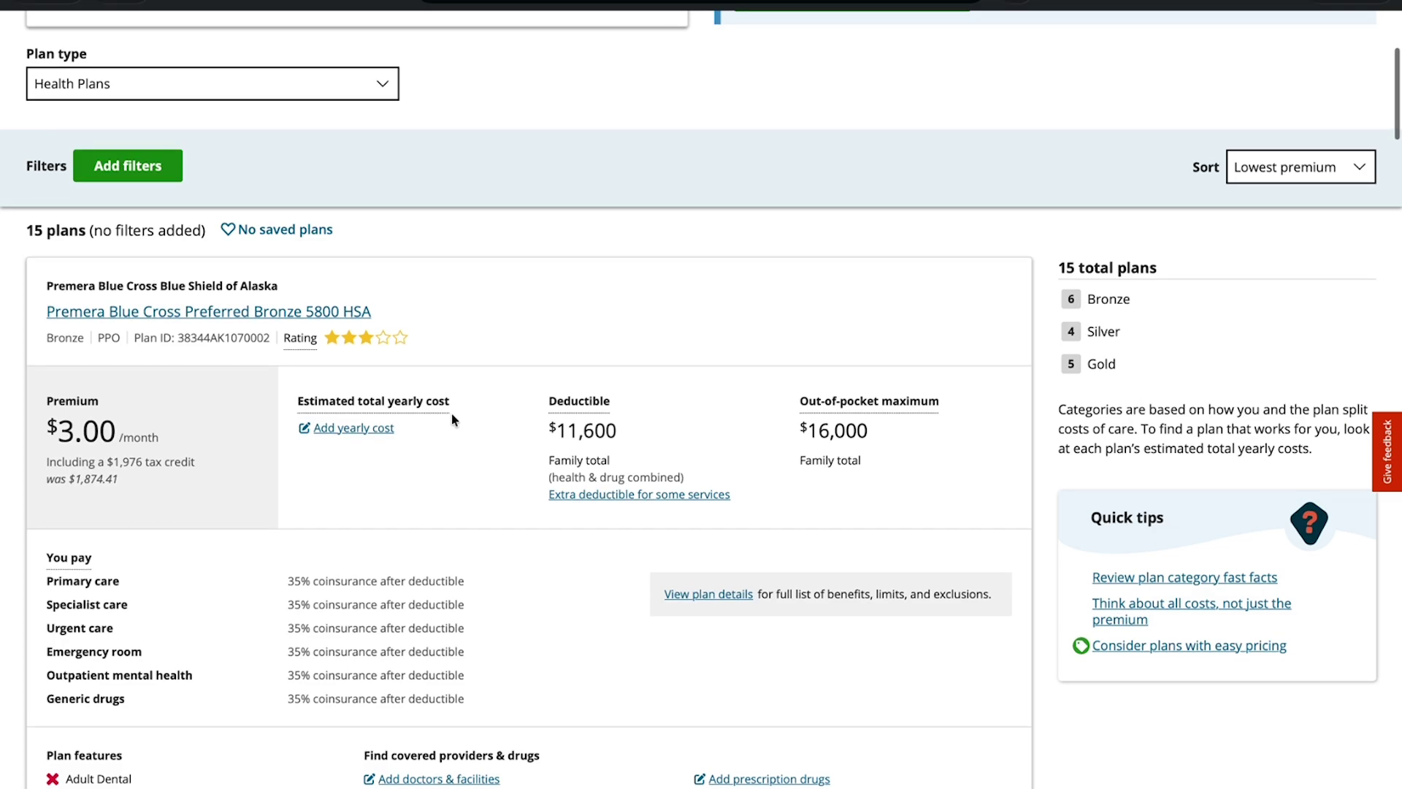
# Step: Examine the Premera Blue Cross Preferred Bronze 5800 HSA plan's premium, deductible, out-of-pocket maximum, coinsurance and dental features against the Preferred Bronze 6350 plan
pyautogui.scroll(-1, 452, 413)
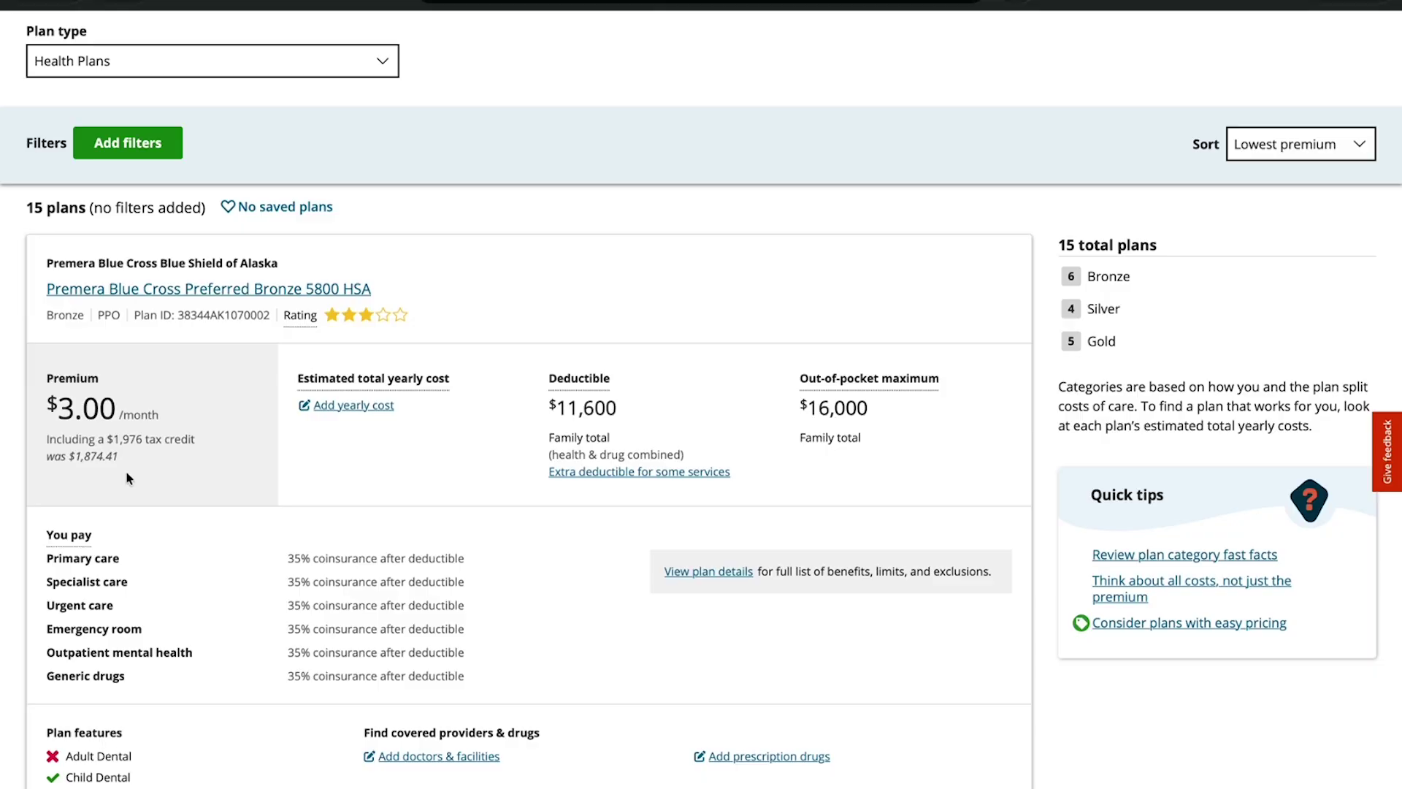
pyautogui.scroll(-2, 126, 478)
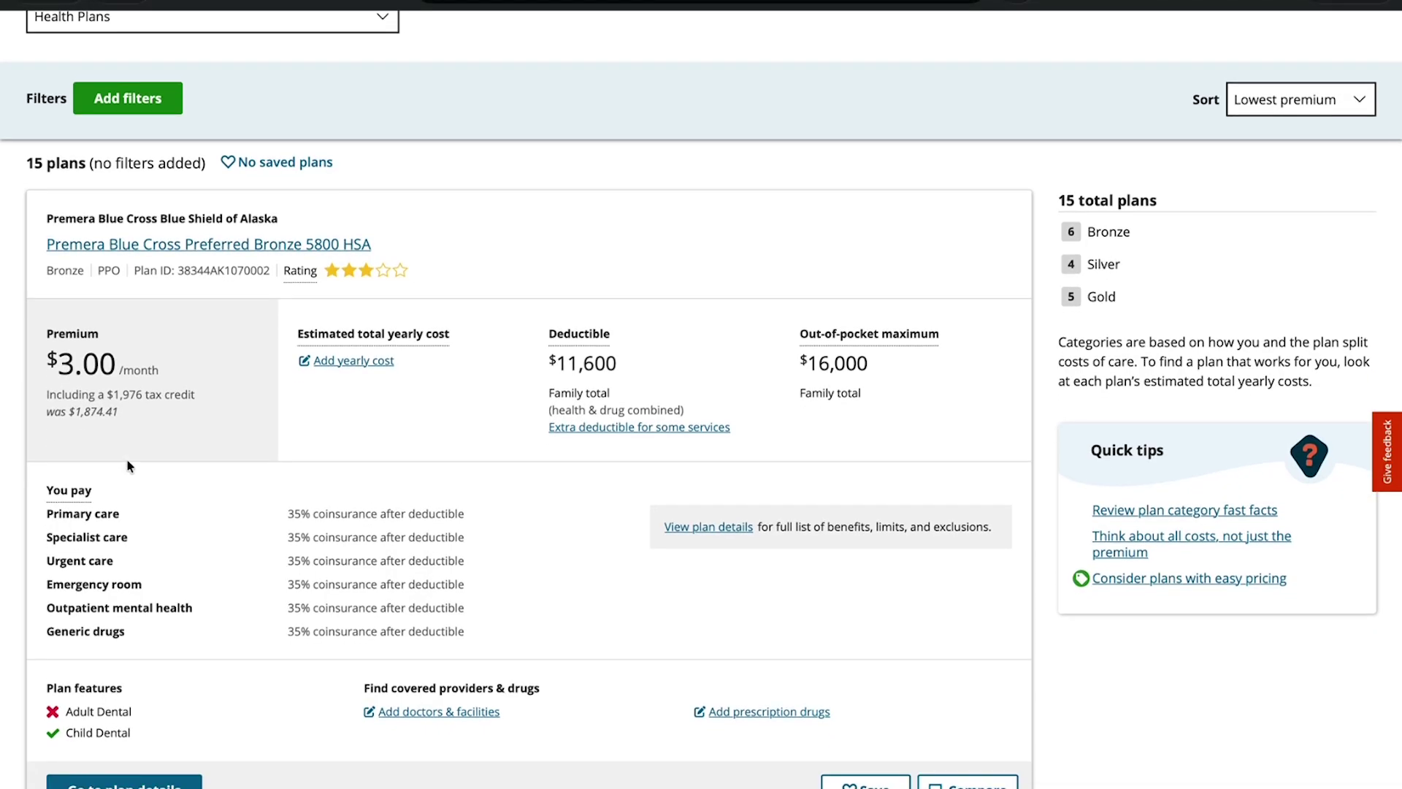
pyautogui.scroll(-3, 128, 466)
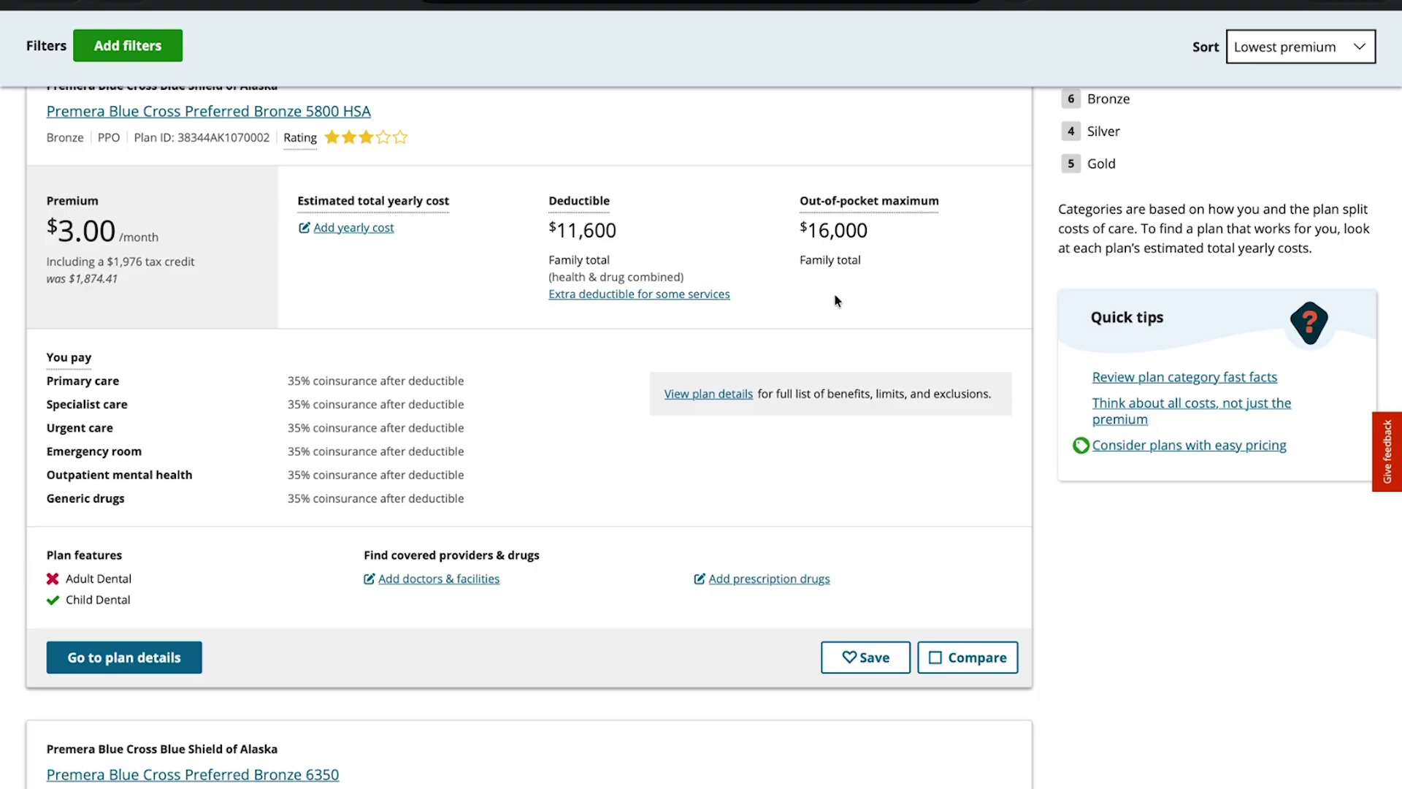
pyautogui.scroll(-1, 837, 300)
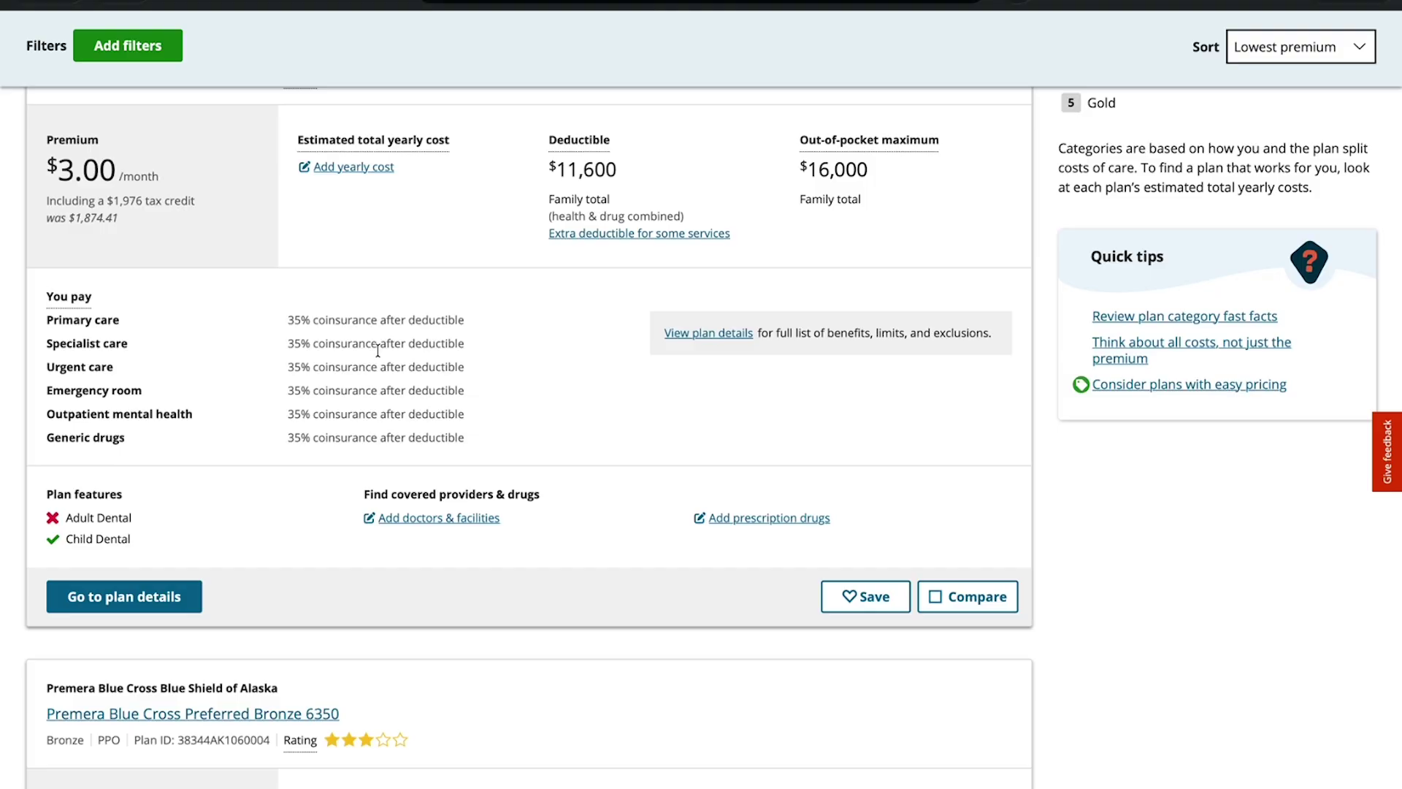
pyautogui.scroll(-1, 378, 352)
pyautogui.scroll(-1, 378, 354)
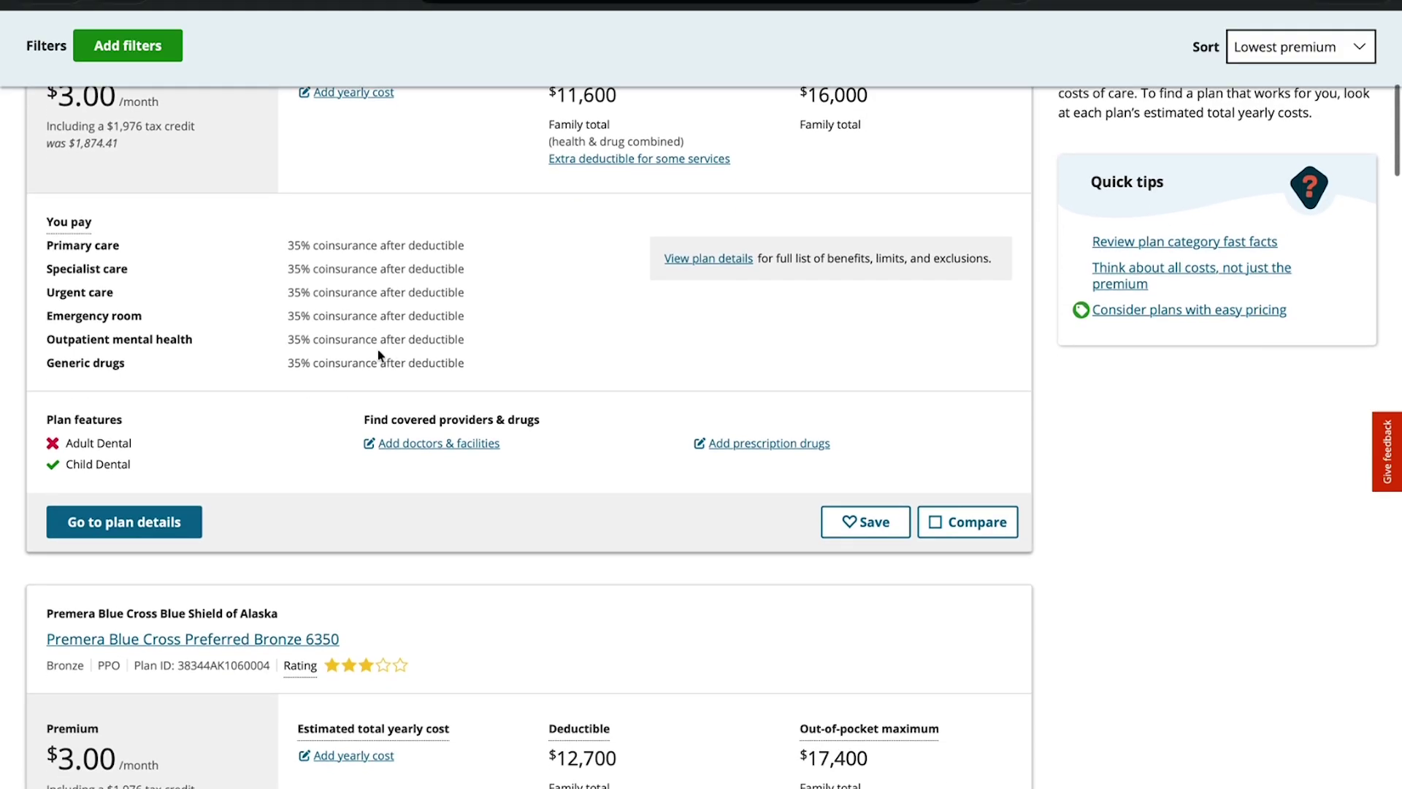
pyautogui.scroll(-2, 378, 353)
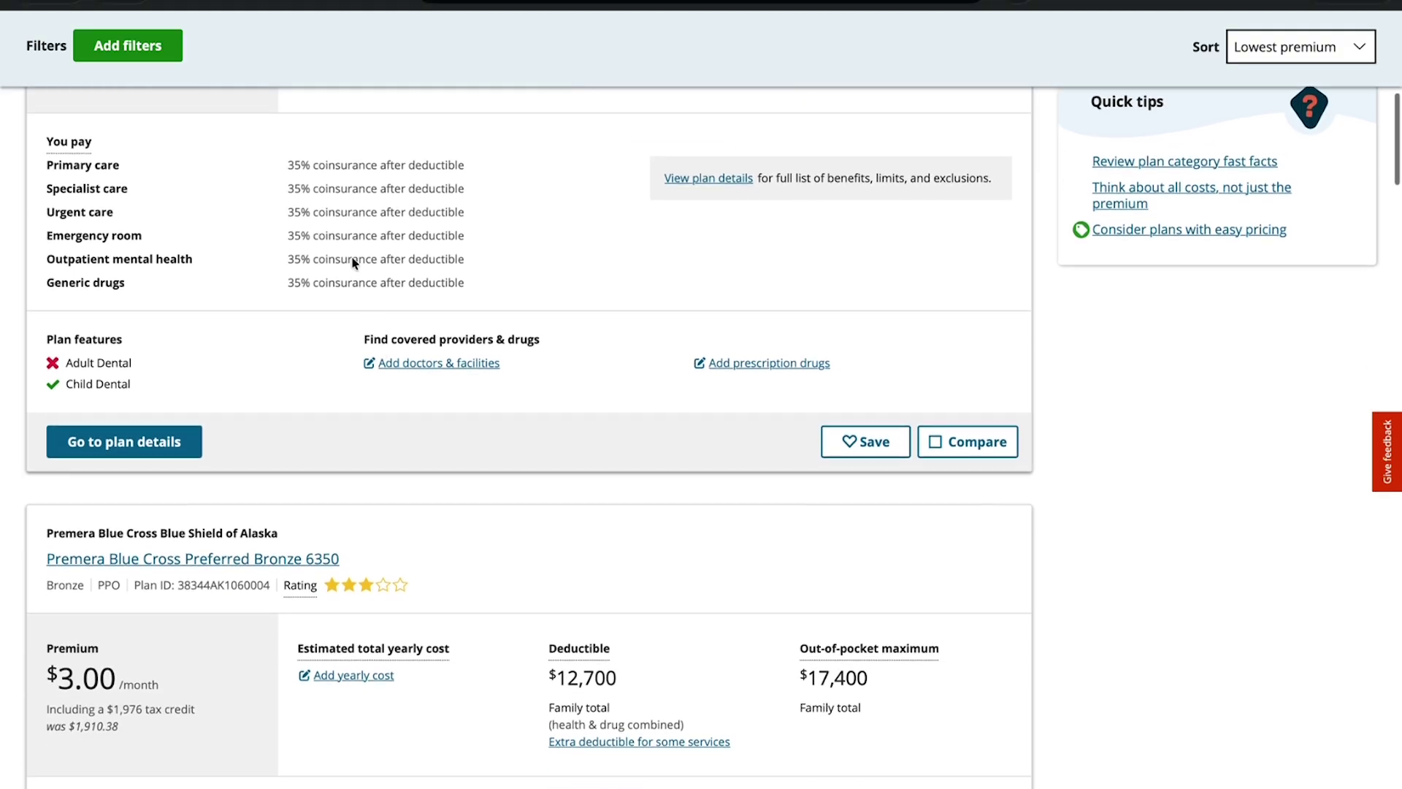
pyautogui.scroll(-5, 369, 249)
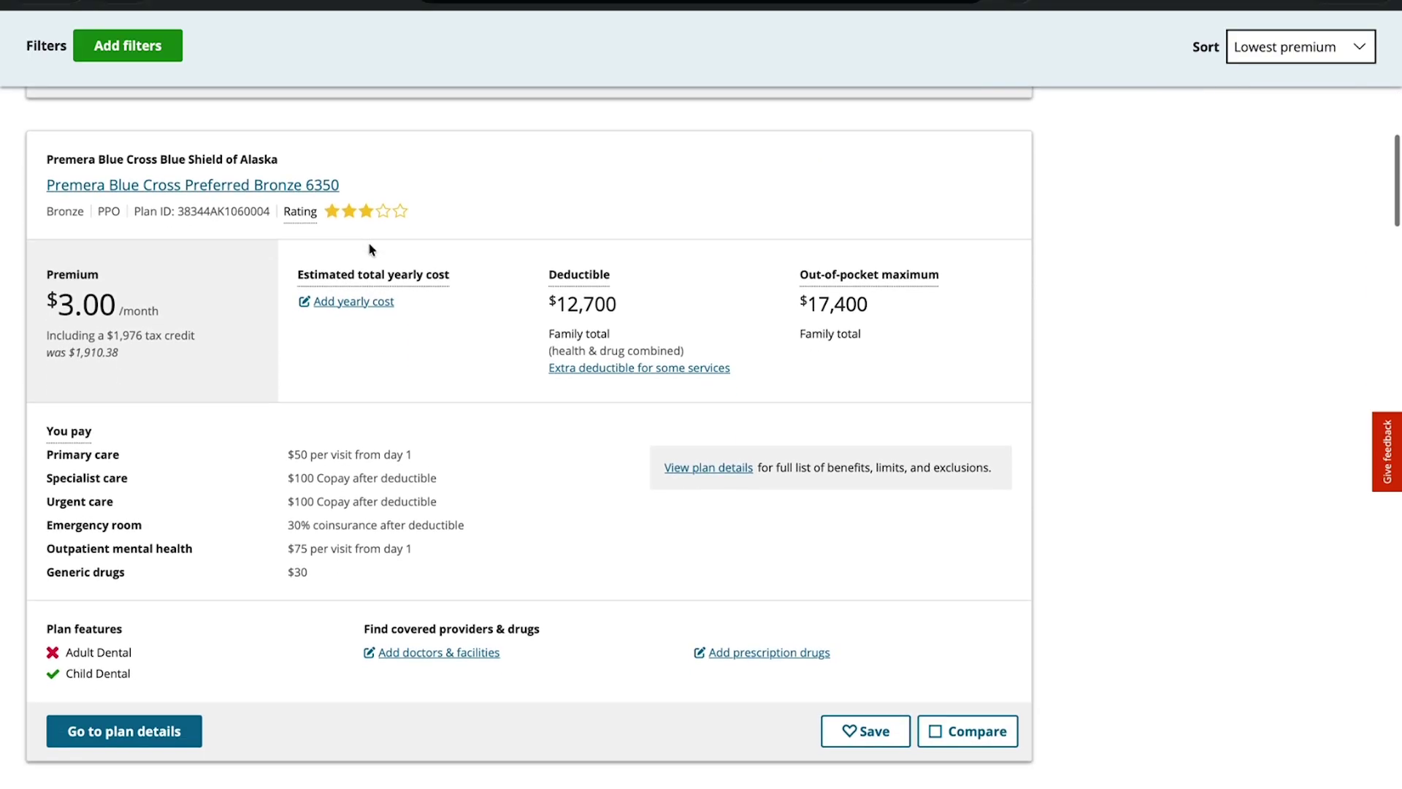
pyautogui.scroll(6, 360, 314)
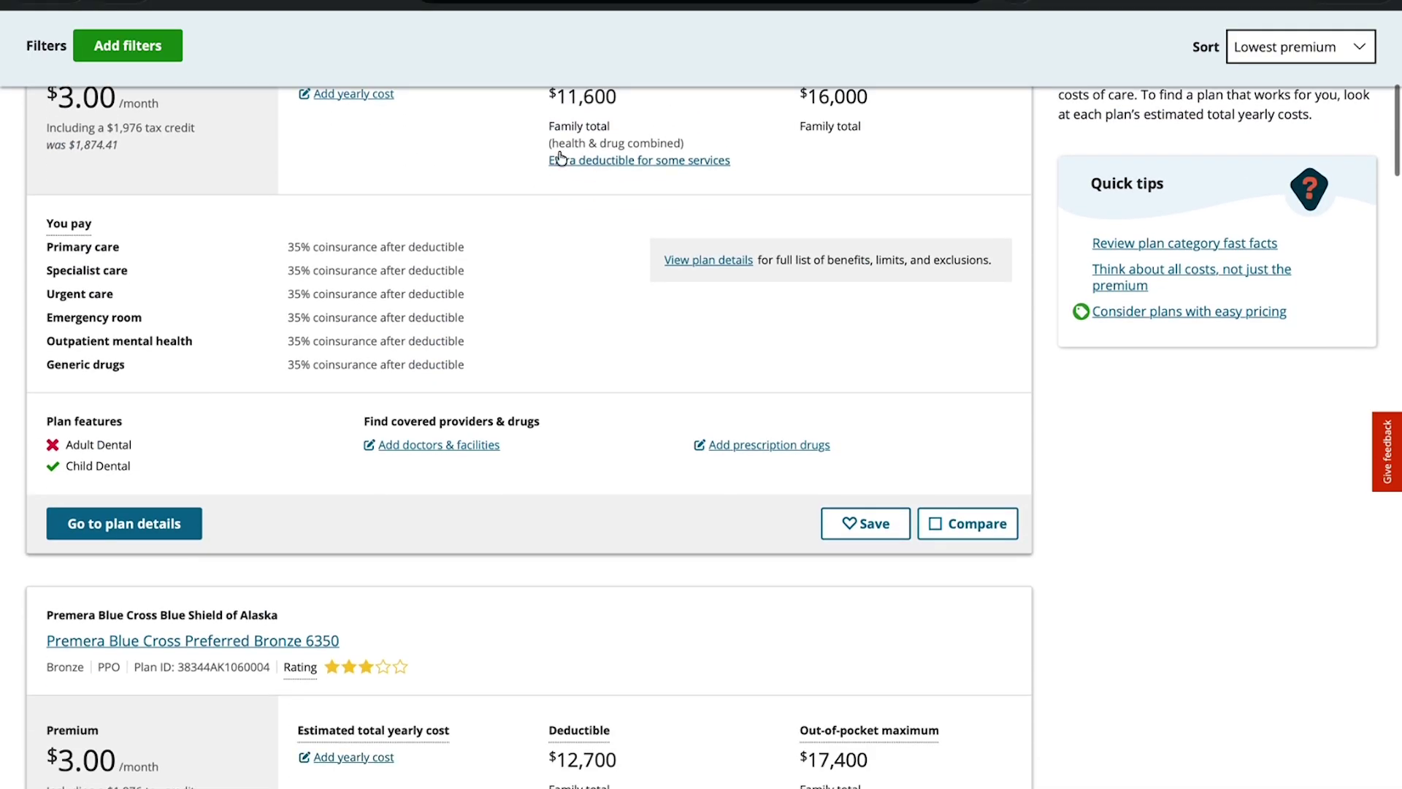
# Step: Browse the plan list from the Bronze to the Gold plans, examining premiums, deductibles, out-of-pocket maximums and visit copays, and return to the first plan
pyautogui.scroll(-5, 549, 501)
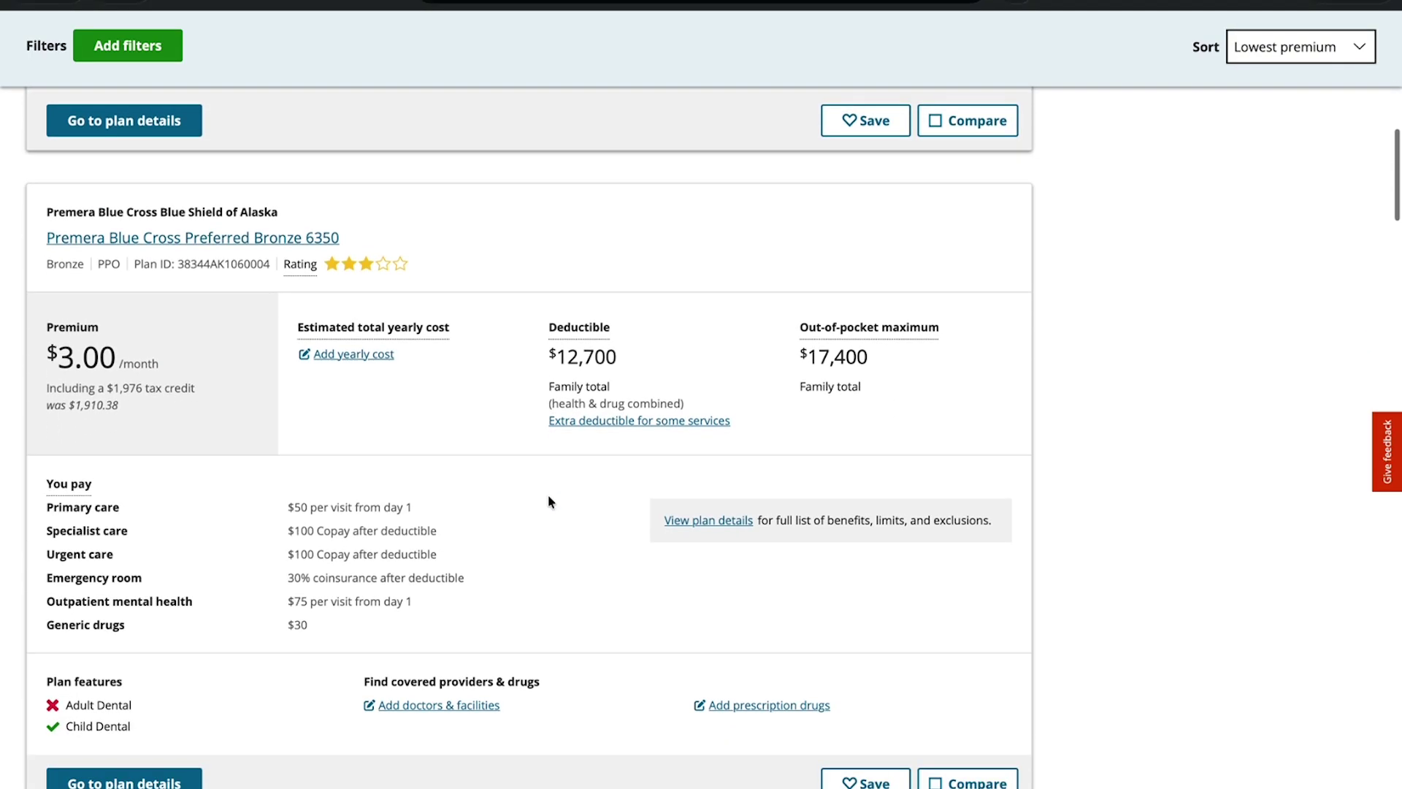
pyautogui.scroll(-14, 549, 501)
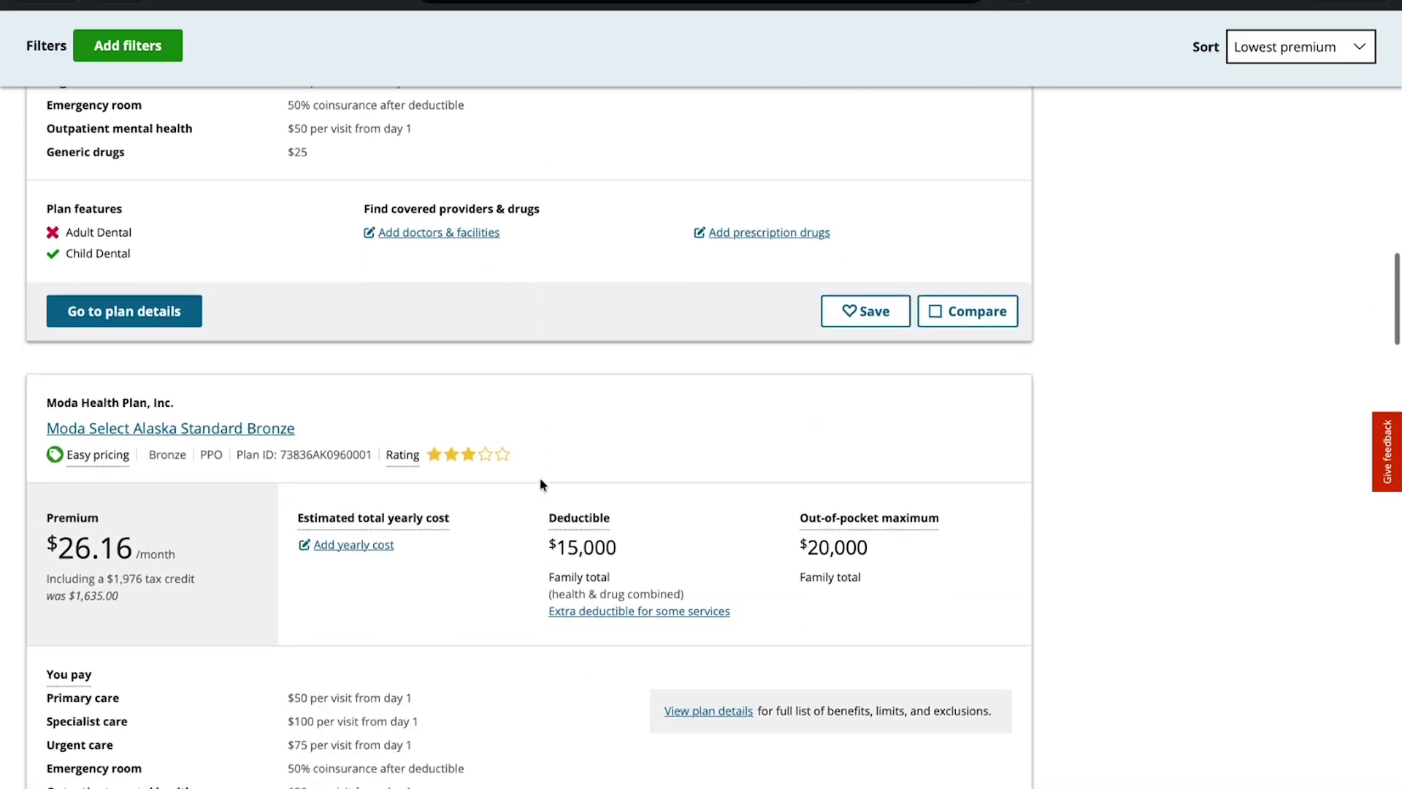
pyautogui.scroll(-16, 542, 484)
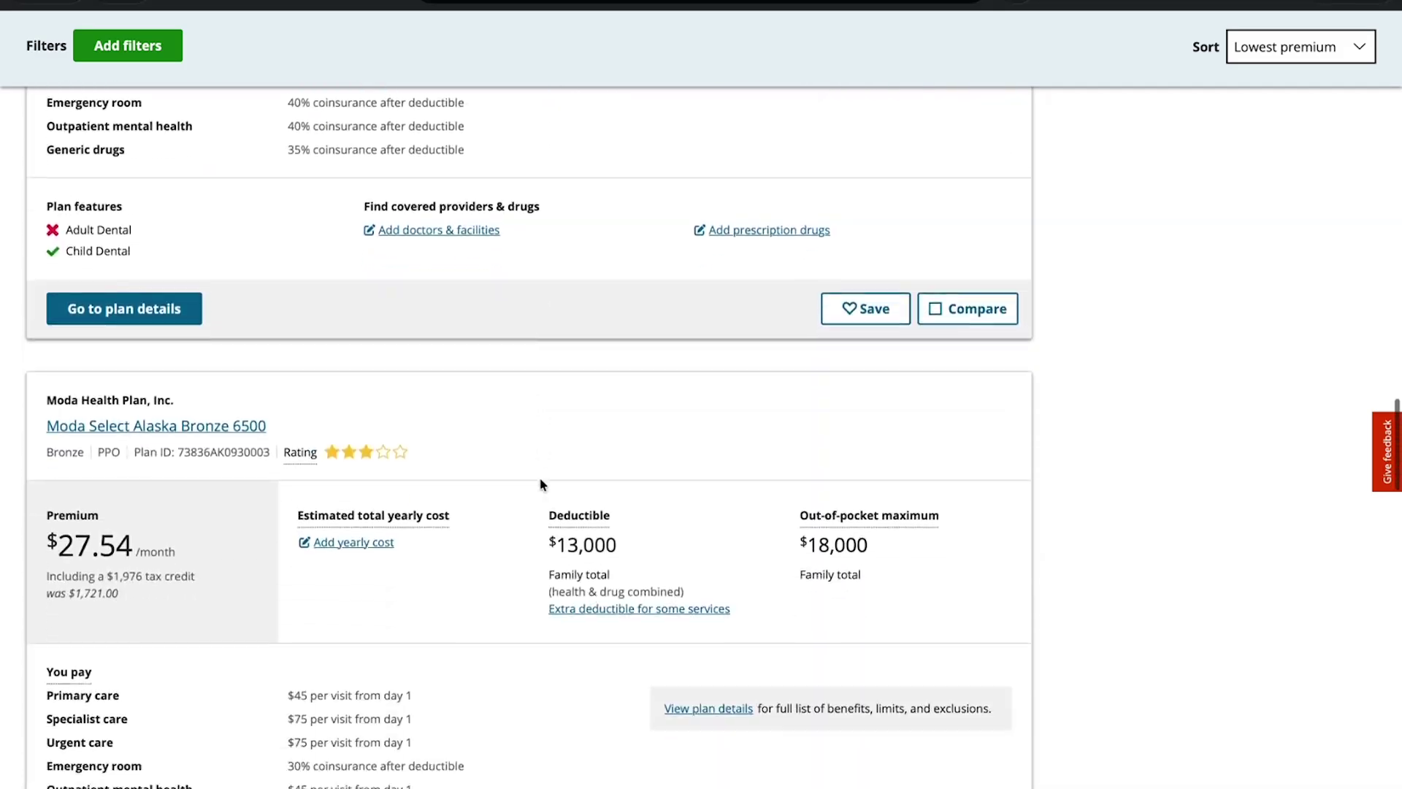
pyautogui.scroll(-4, 541, 484)
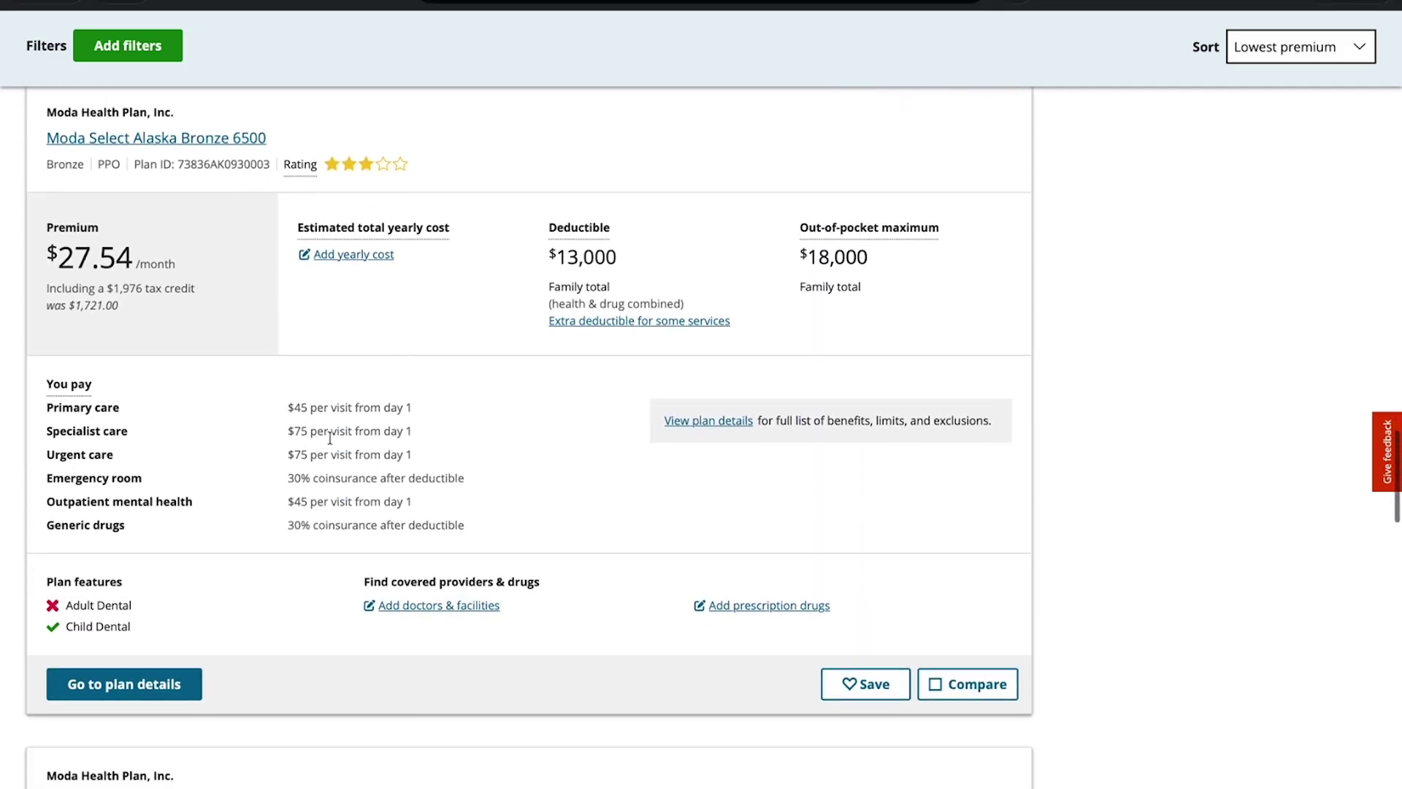
pyautogui.scroll(-1, 428, 443)
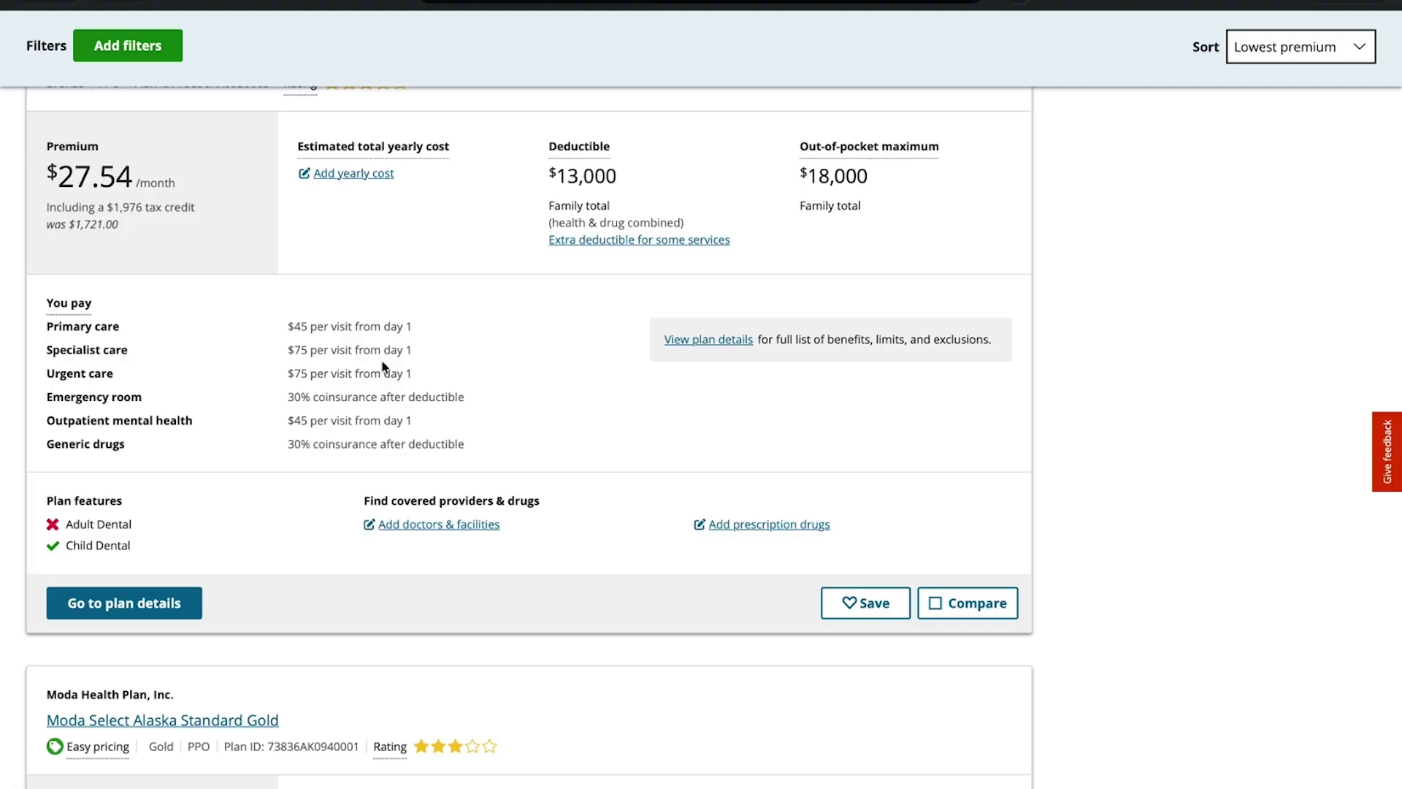
pyautogui.scroll(-2, 381, 362)
pyautogui.scroll(-4, 381, 362)
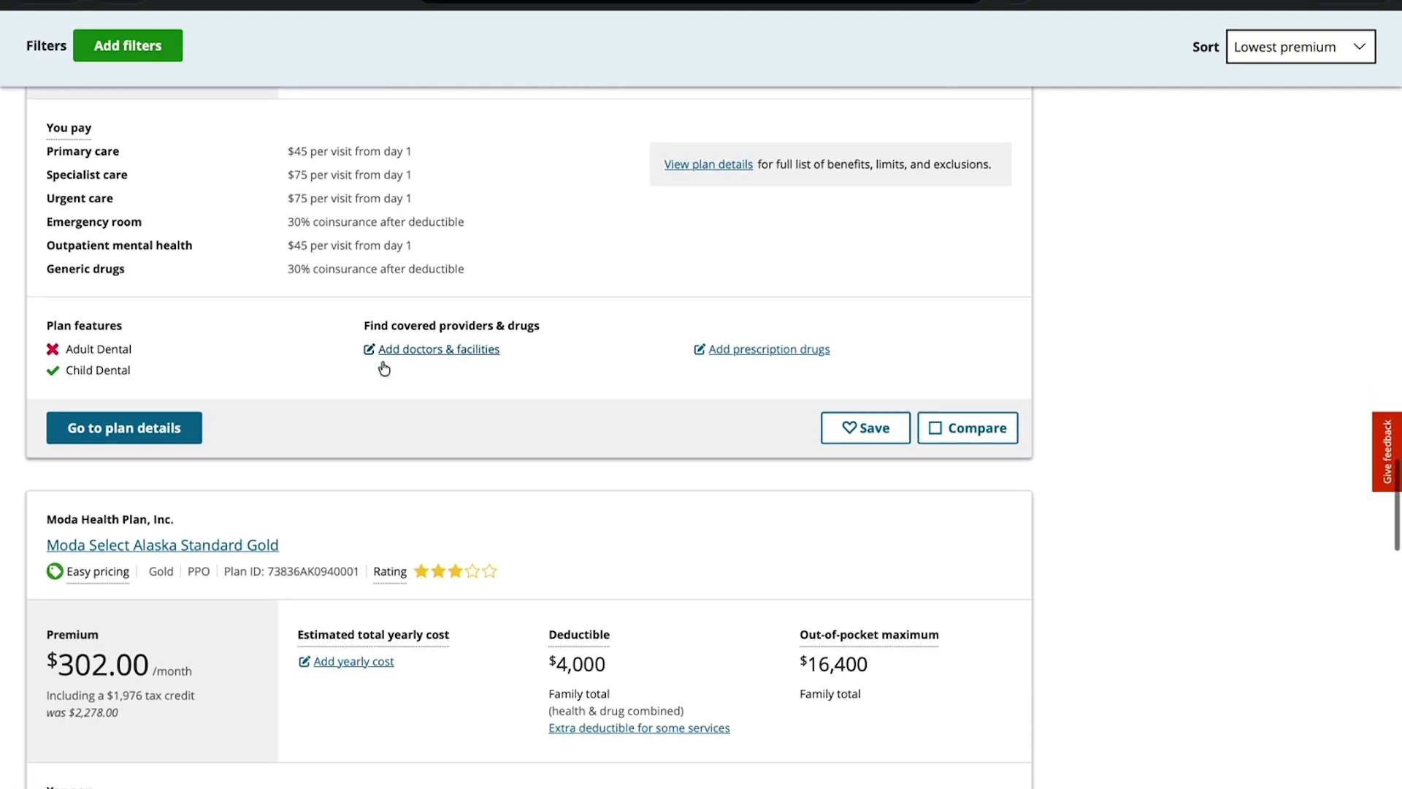
pyautogui.scroll(-3, 384, 368)
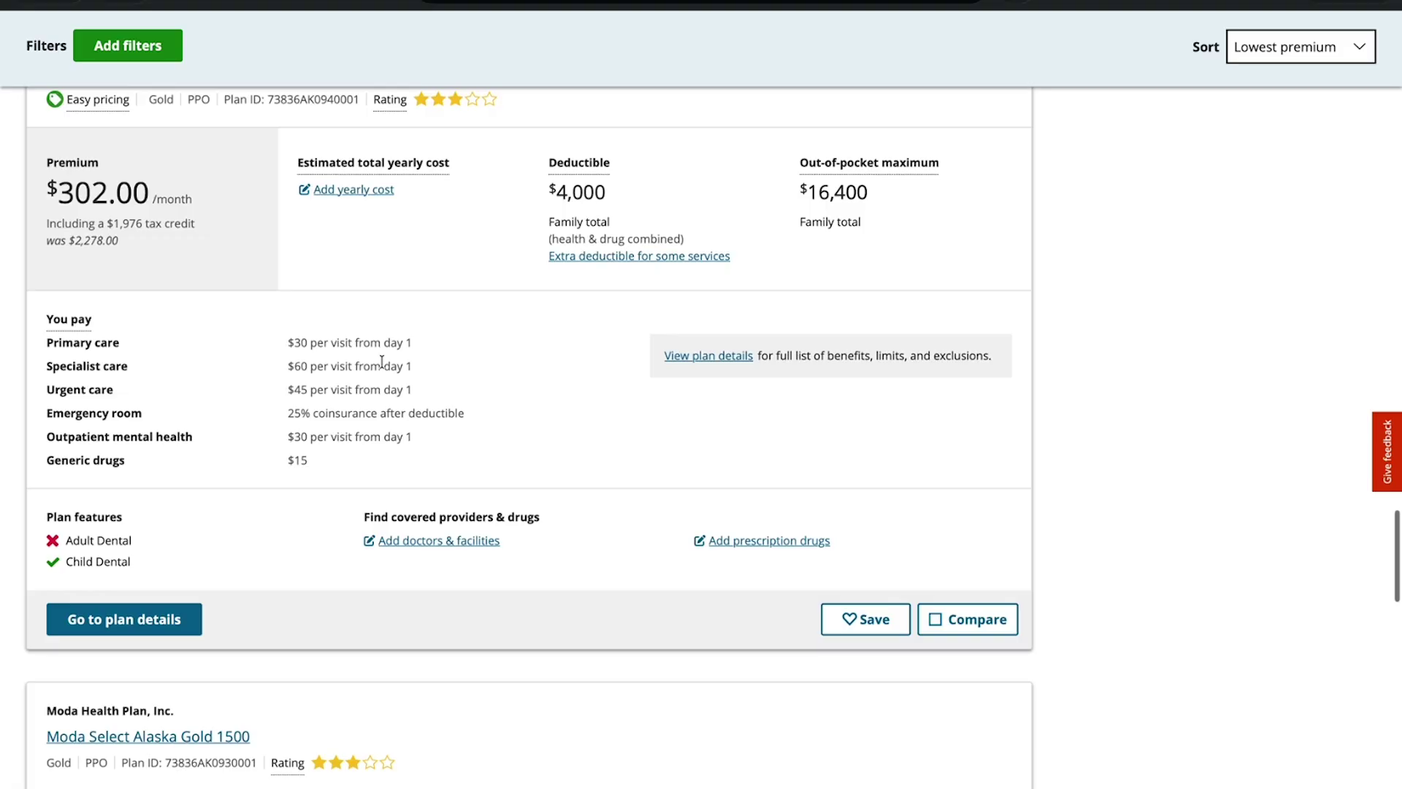
pyautogui.scroll(-15, 381, 361)
pyautogui.scroll(20, 381, 362)
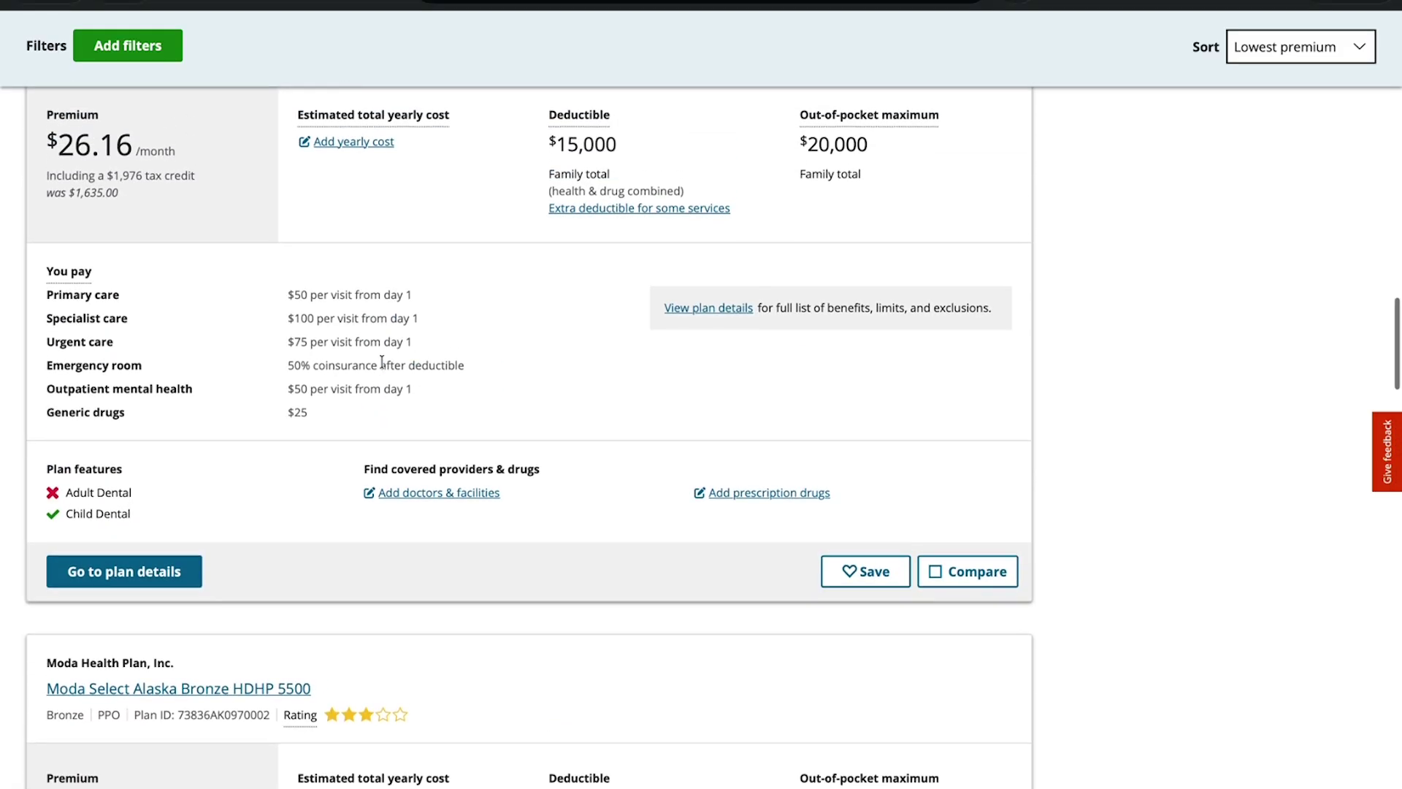
pyautogui.scroll(5, 381, 361)
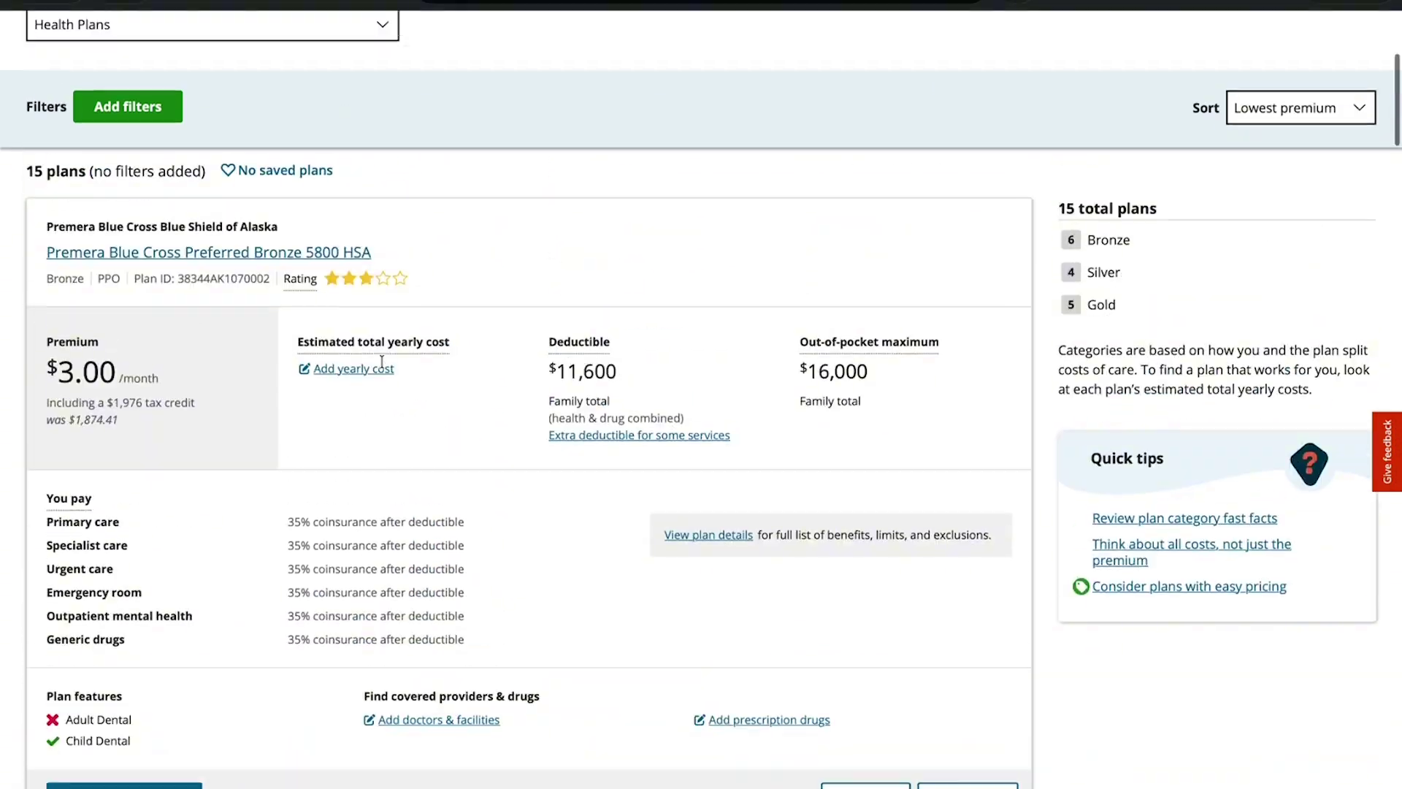
# Step: Start adding doctors and facilities from the Preferred Bronze 5800 HSA plan and search for the suggested Anchorage Neighborhood Health Center, Inc. using "anchorage"
pyautogui.scroll(-2, 385, 367)
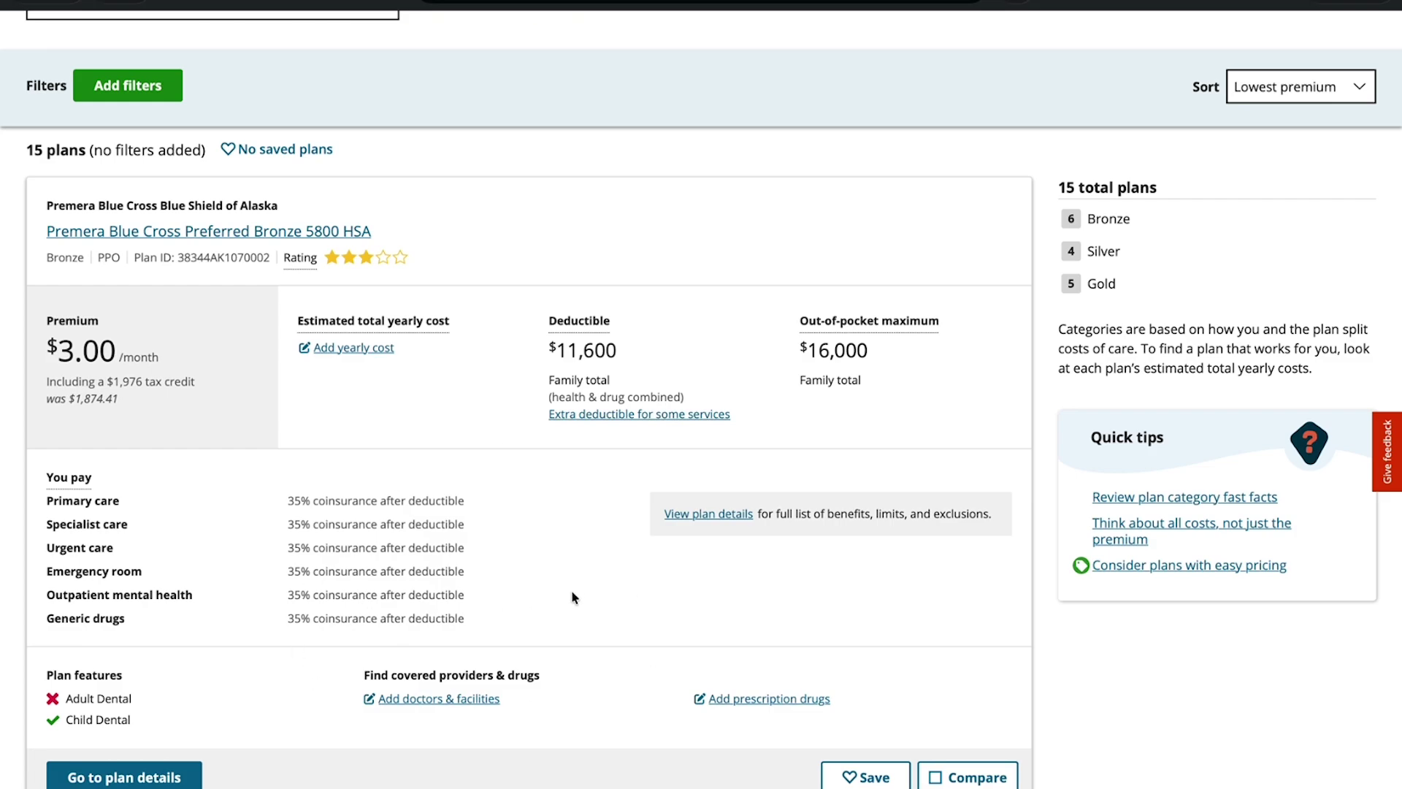
pyautogui.scroll(-1, 573, 591)
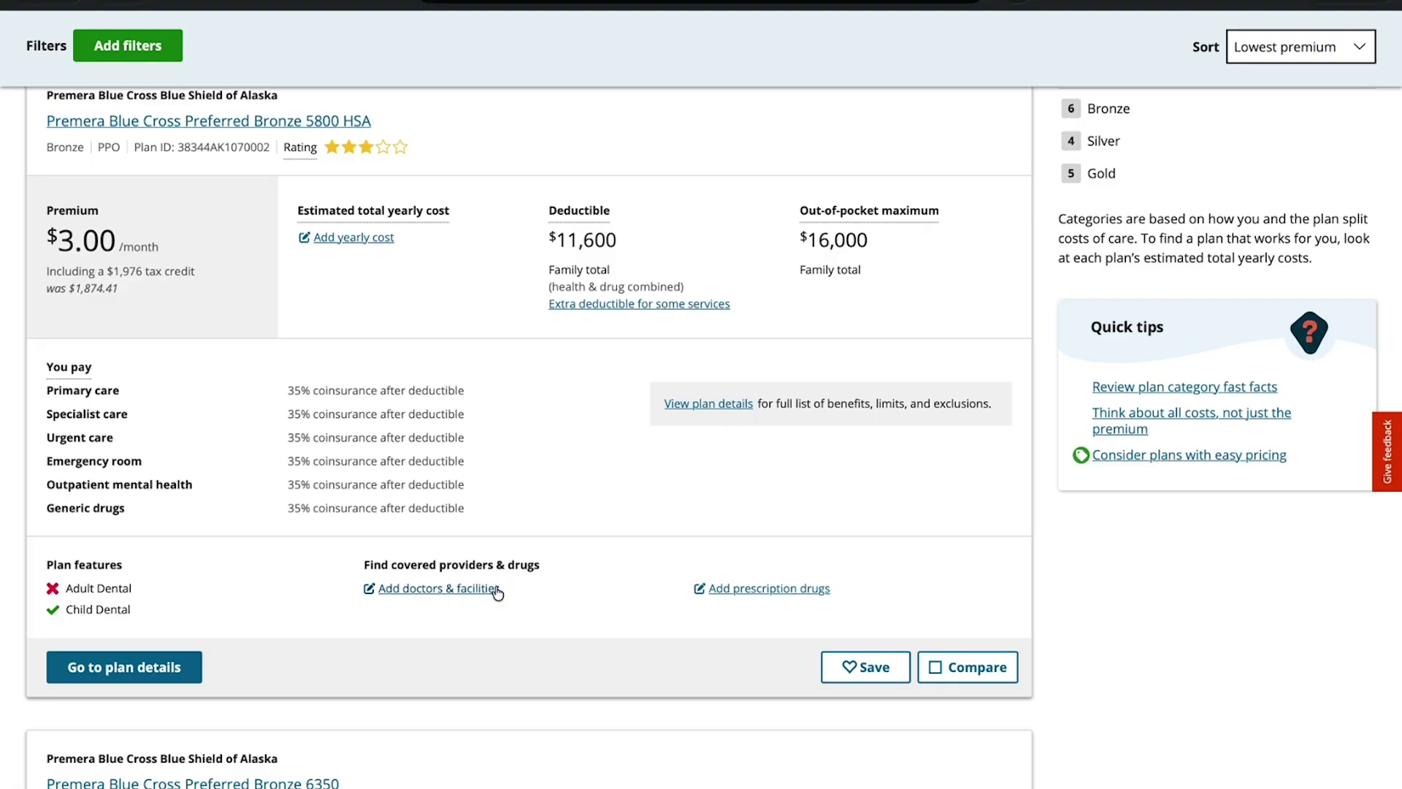
pyautogui.click(402, 593)
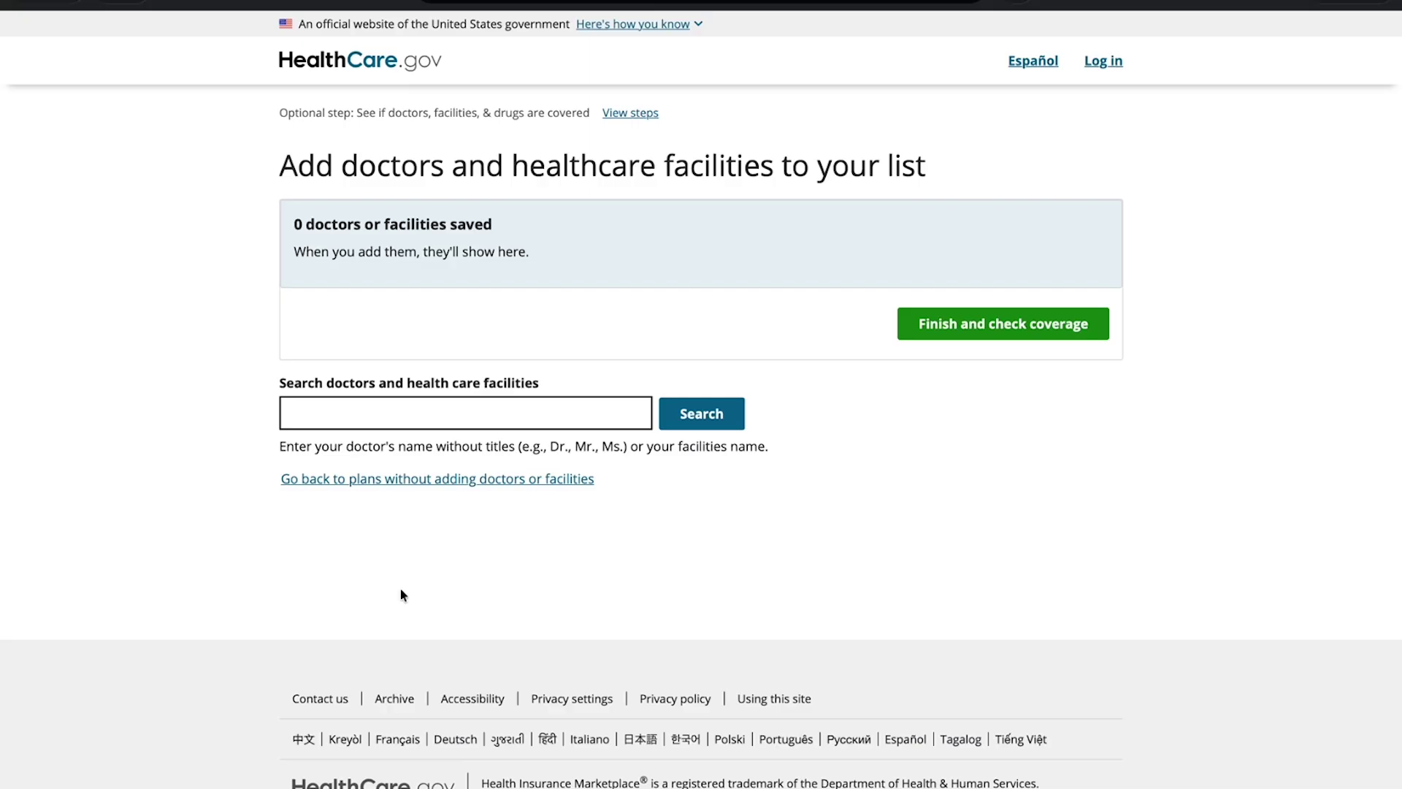
pyautogui.click(388, 415)
pyautogui.write('anc')
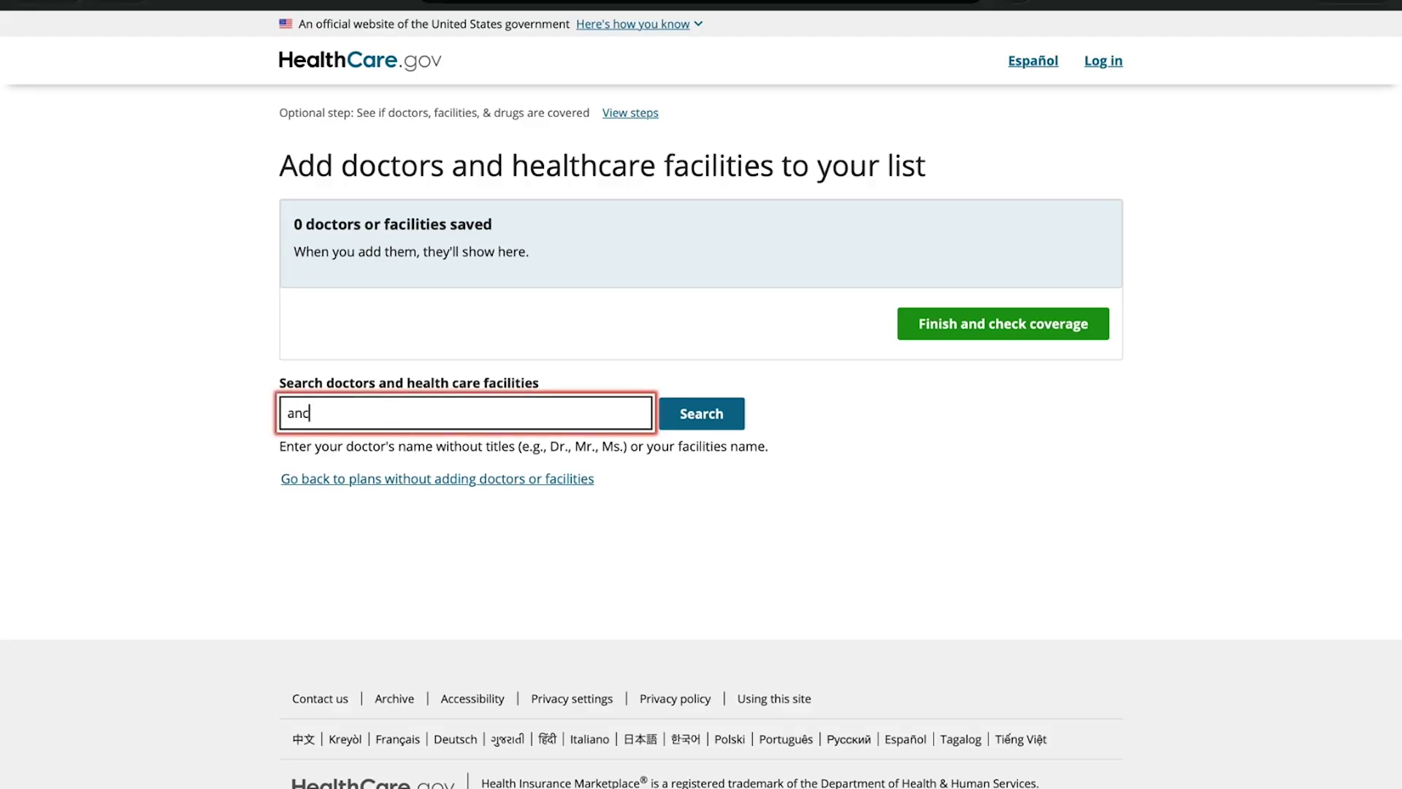
pyautogui.write('horage')
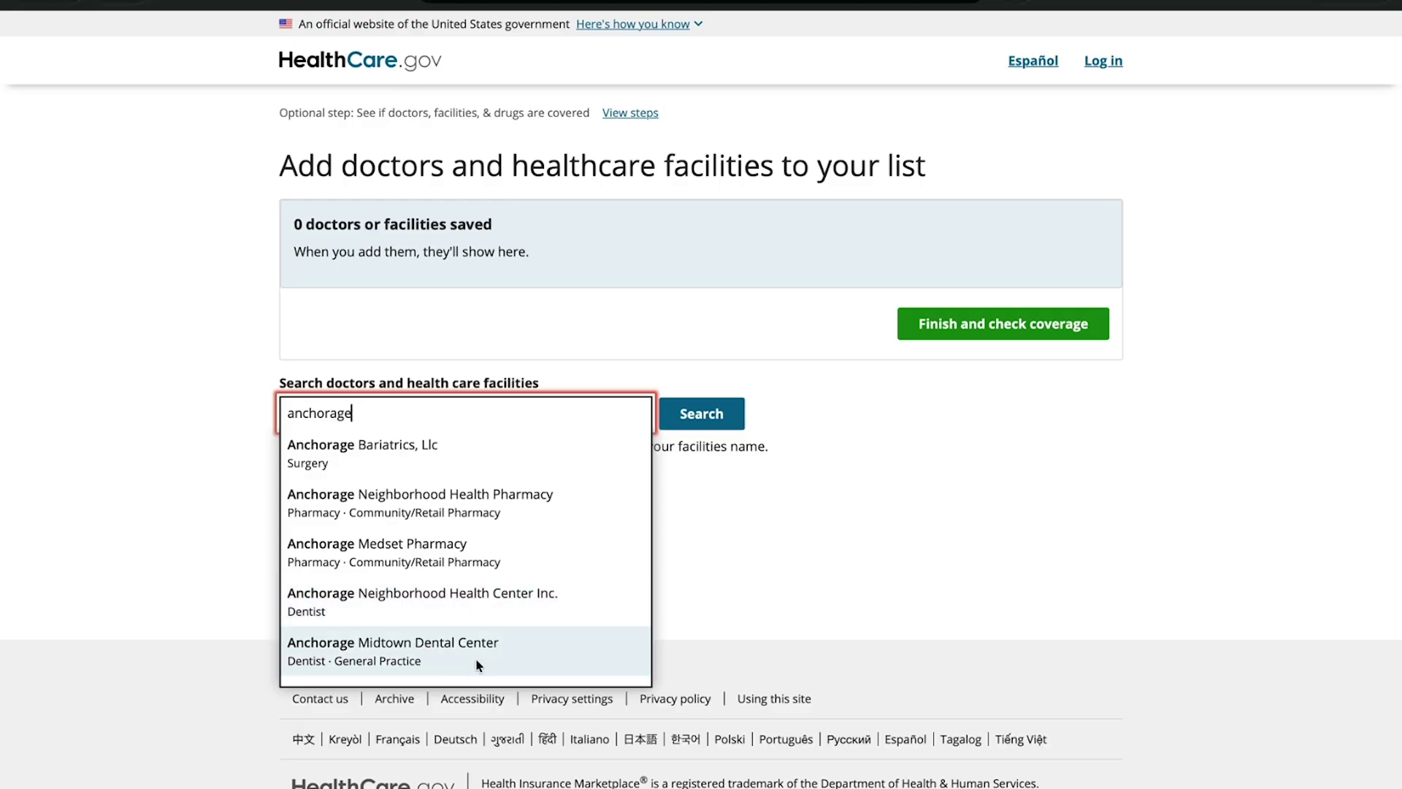
pyautogui.scroll(-3, 474, 510)
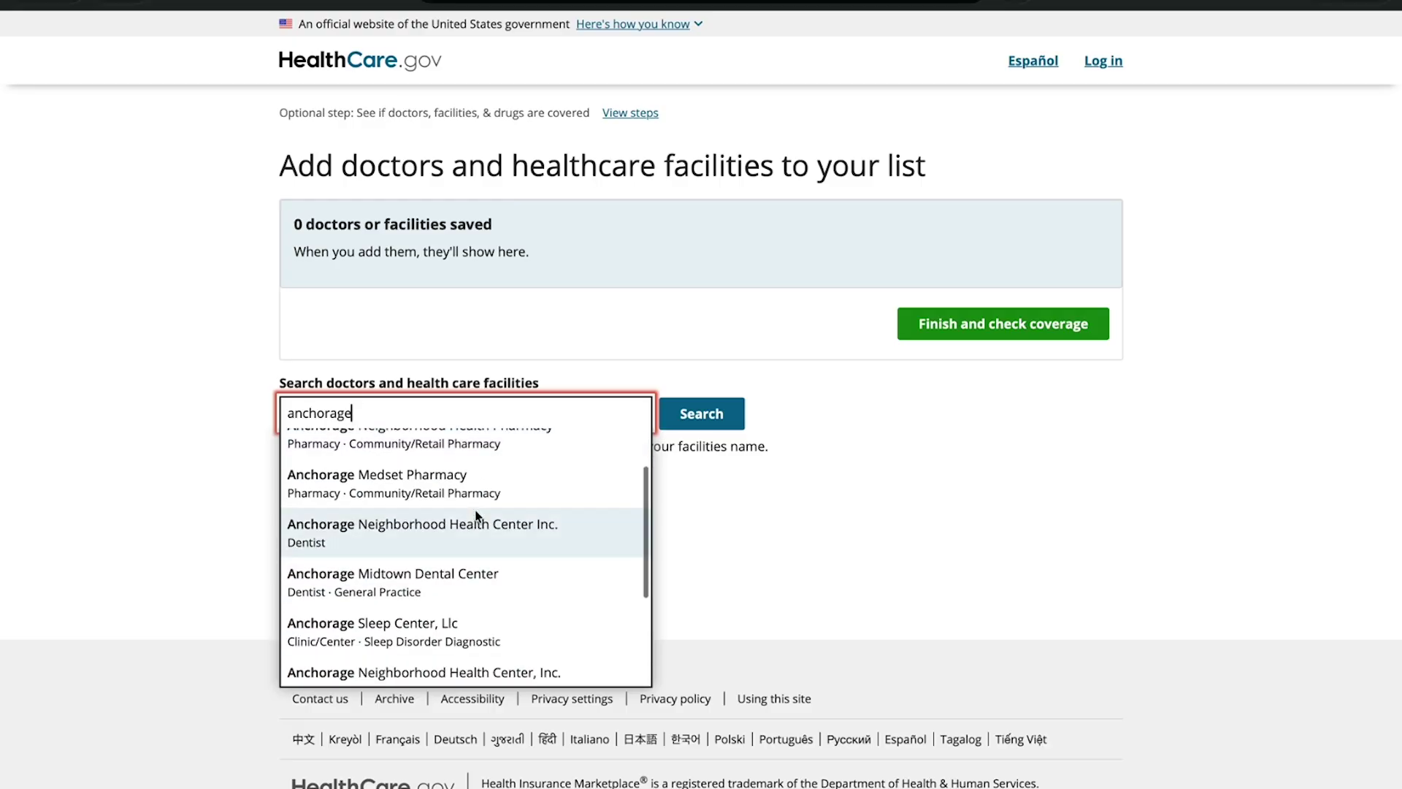
pyautogui.scroll(-2, 475, 515)
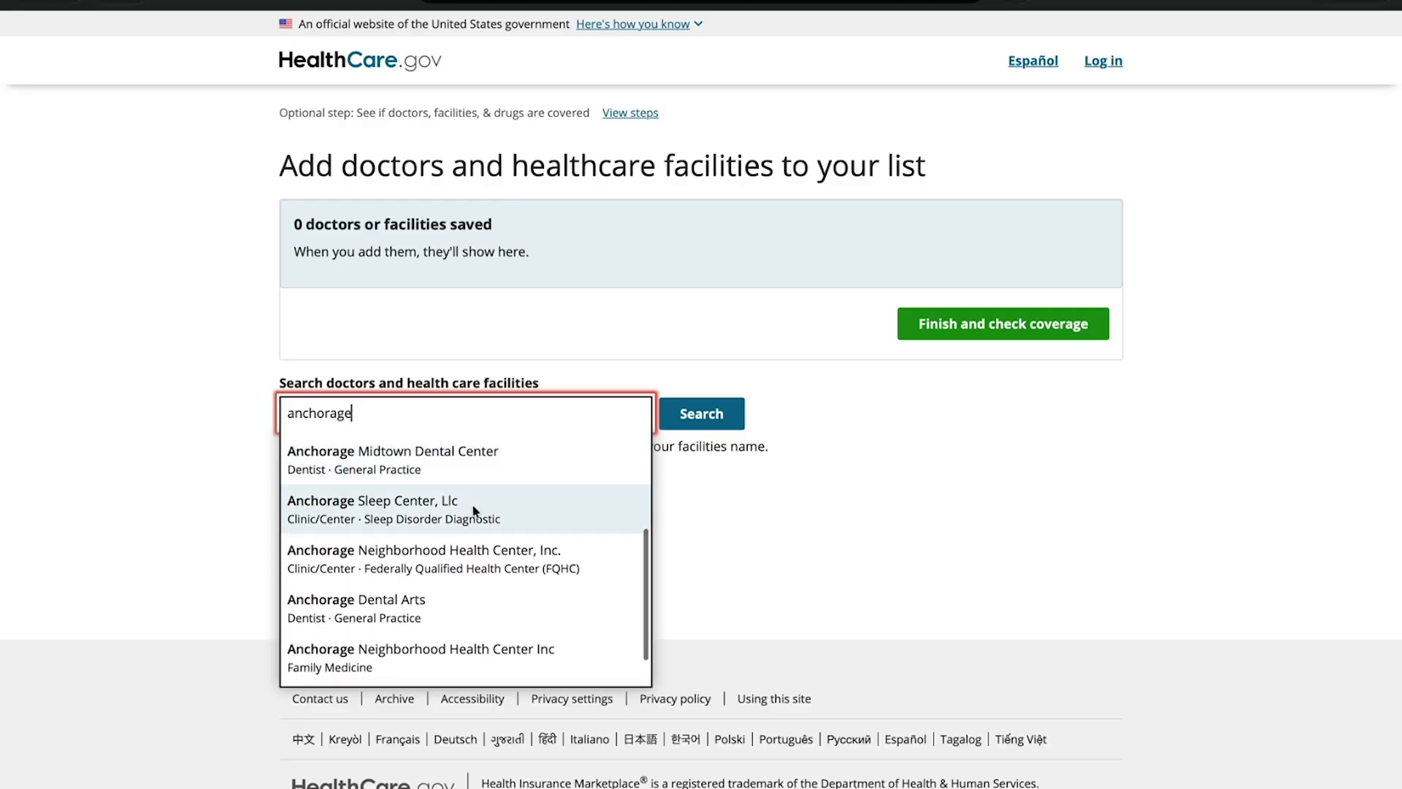
pyautogui.click(457, 551)
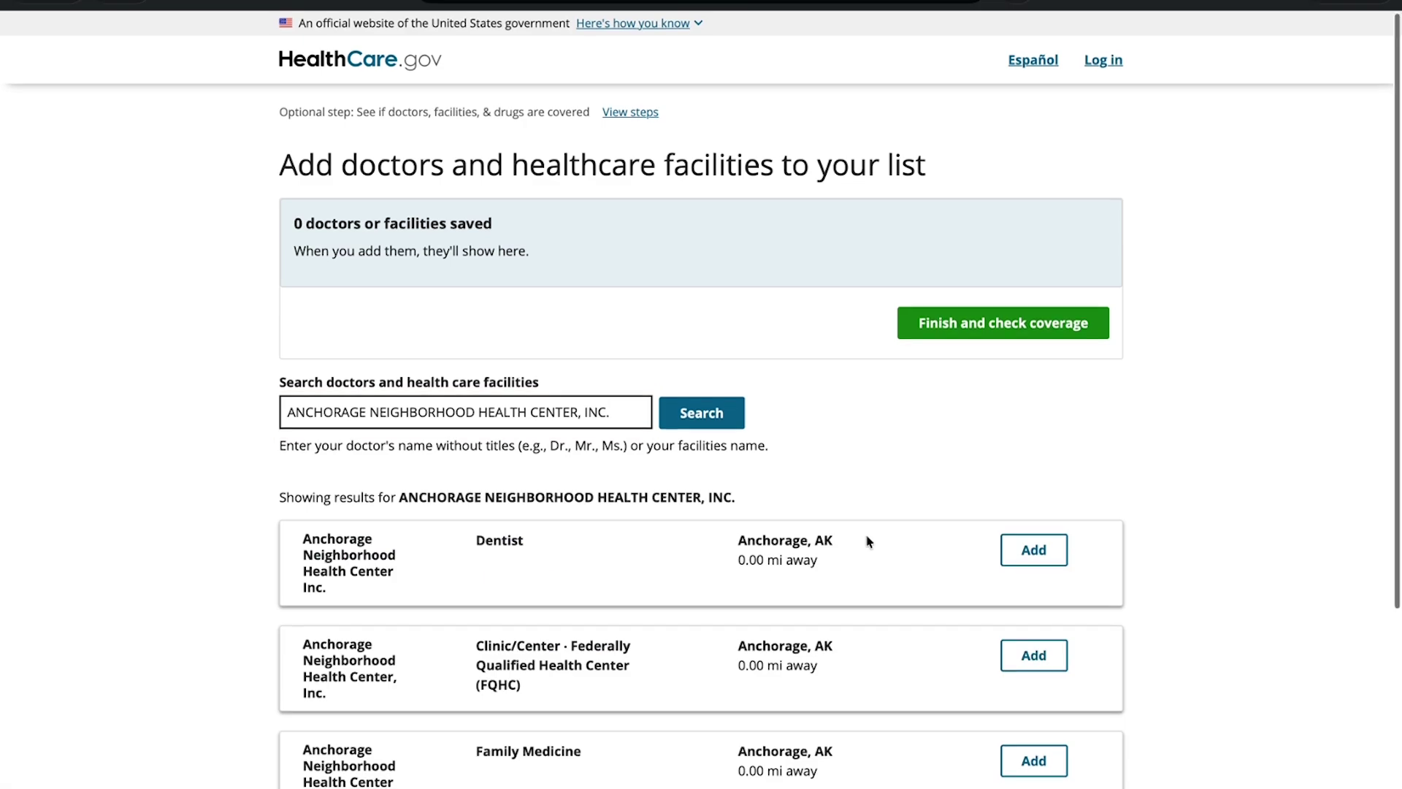
# Step: Add the Anchorage Neighborhood Health Center, Inc. Federally Qualified Health Center clinic to the saved facilities and acknowledge the location and department notice
pyautogui.scroll(-2, 868, 541)
pyautogui.scroll(-2, 868, 541)
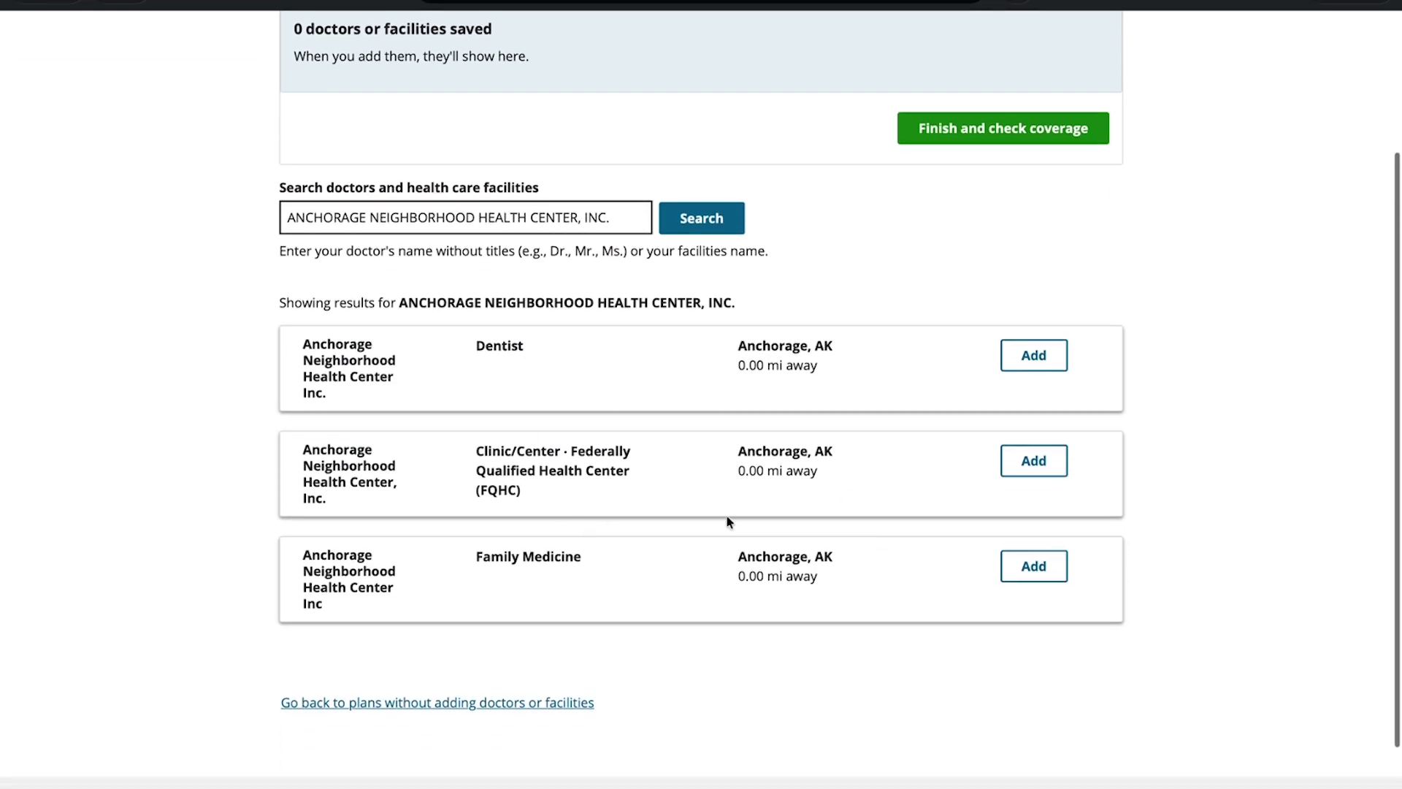
pyautogui.click(1039, 464)
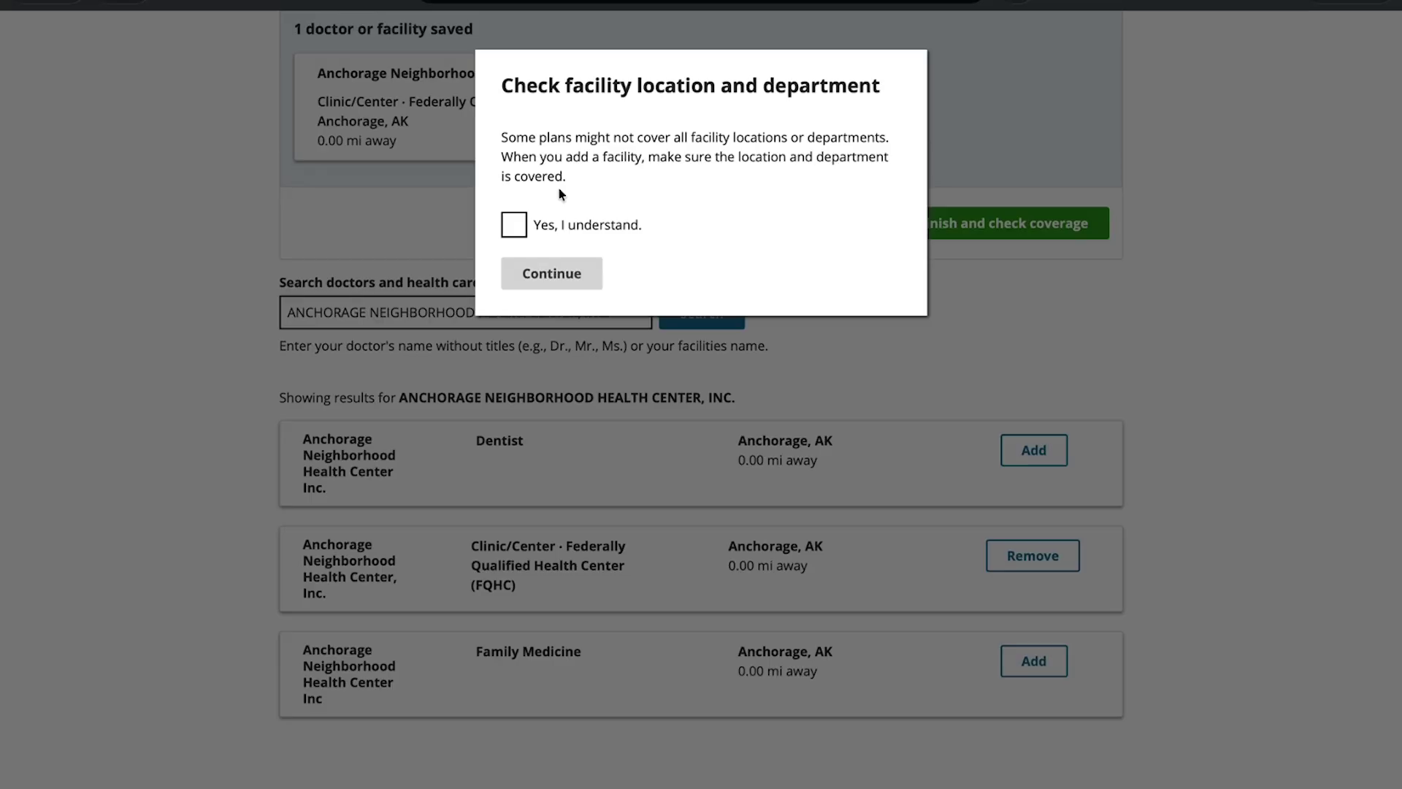
pyautogui.click(515, 226)
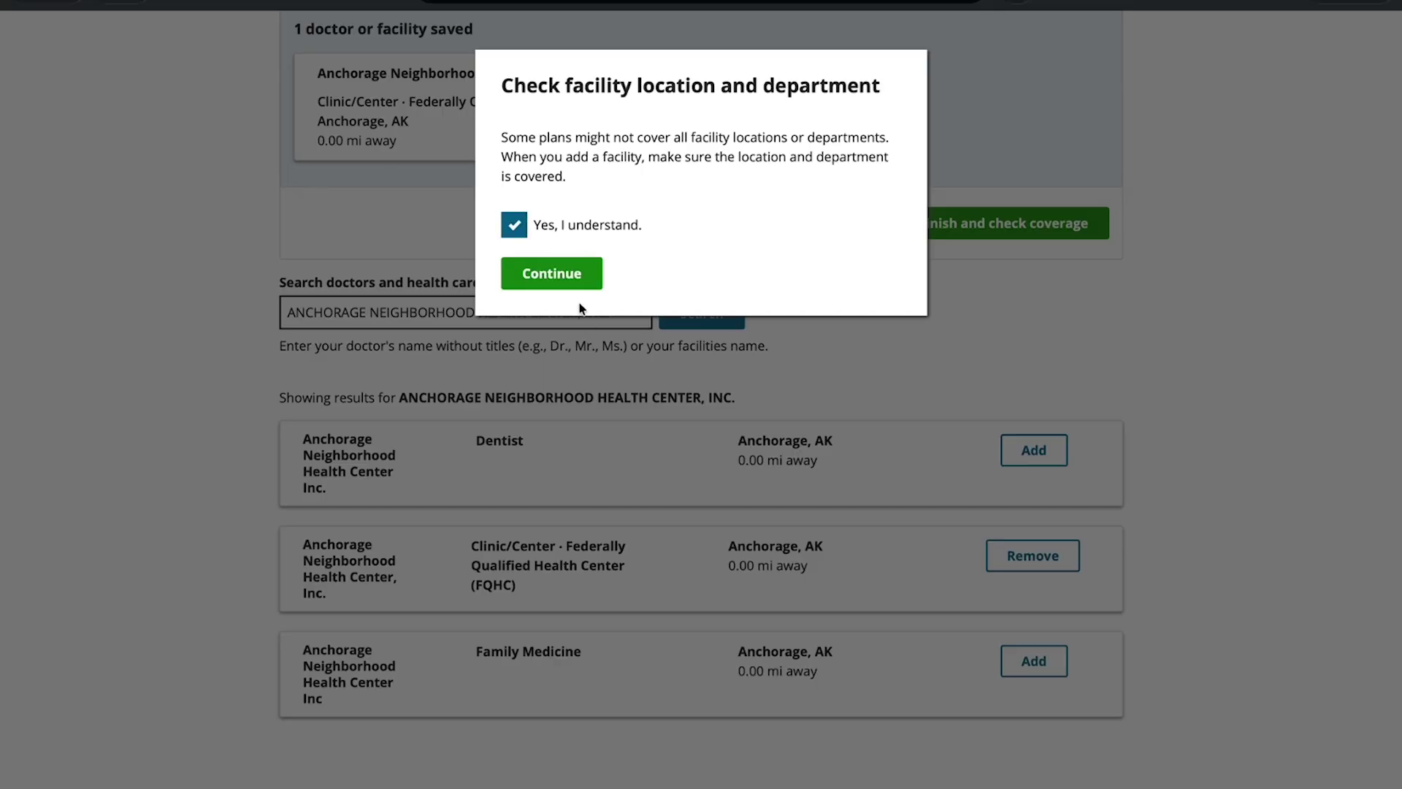
pyautogui.click(562, 284)
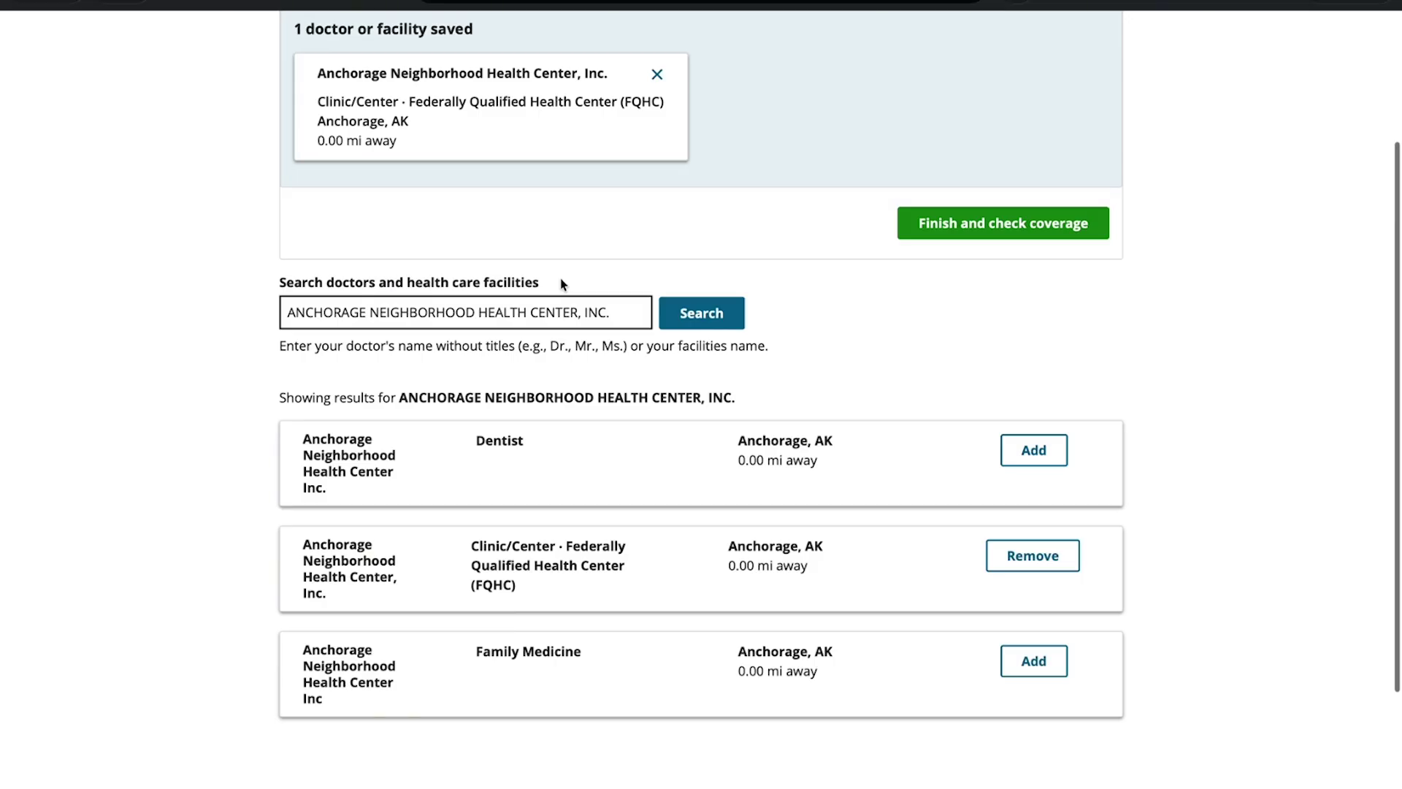
# Step: Finish the facility list and check the saved clinic's coverage under the Preferred Bronze 5800 HSA plan
pyautogui.scroll(2, 731, 310)
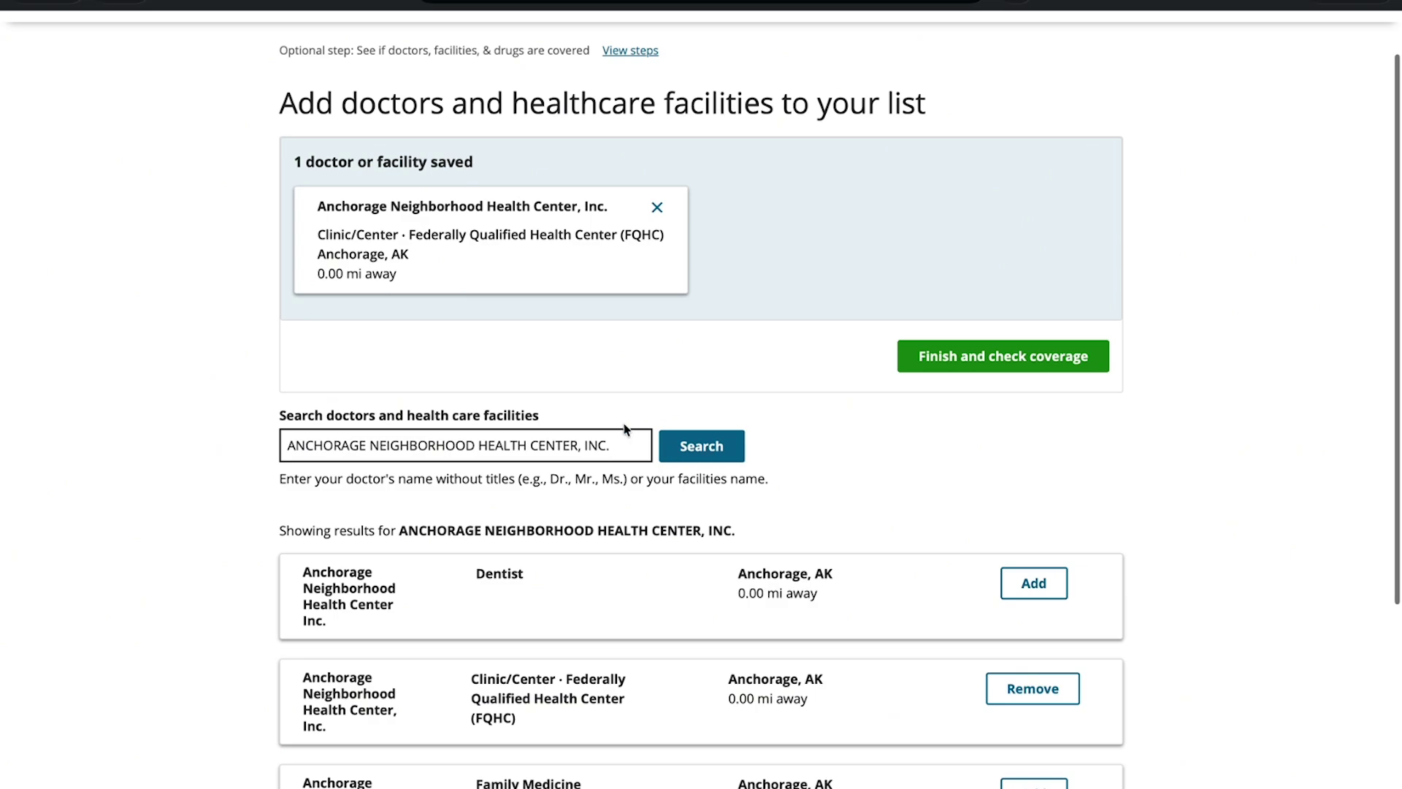
pyautogui.click(977, 358)
pyautogui.scroll(-6, 974, 366)
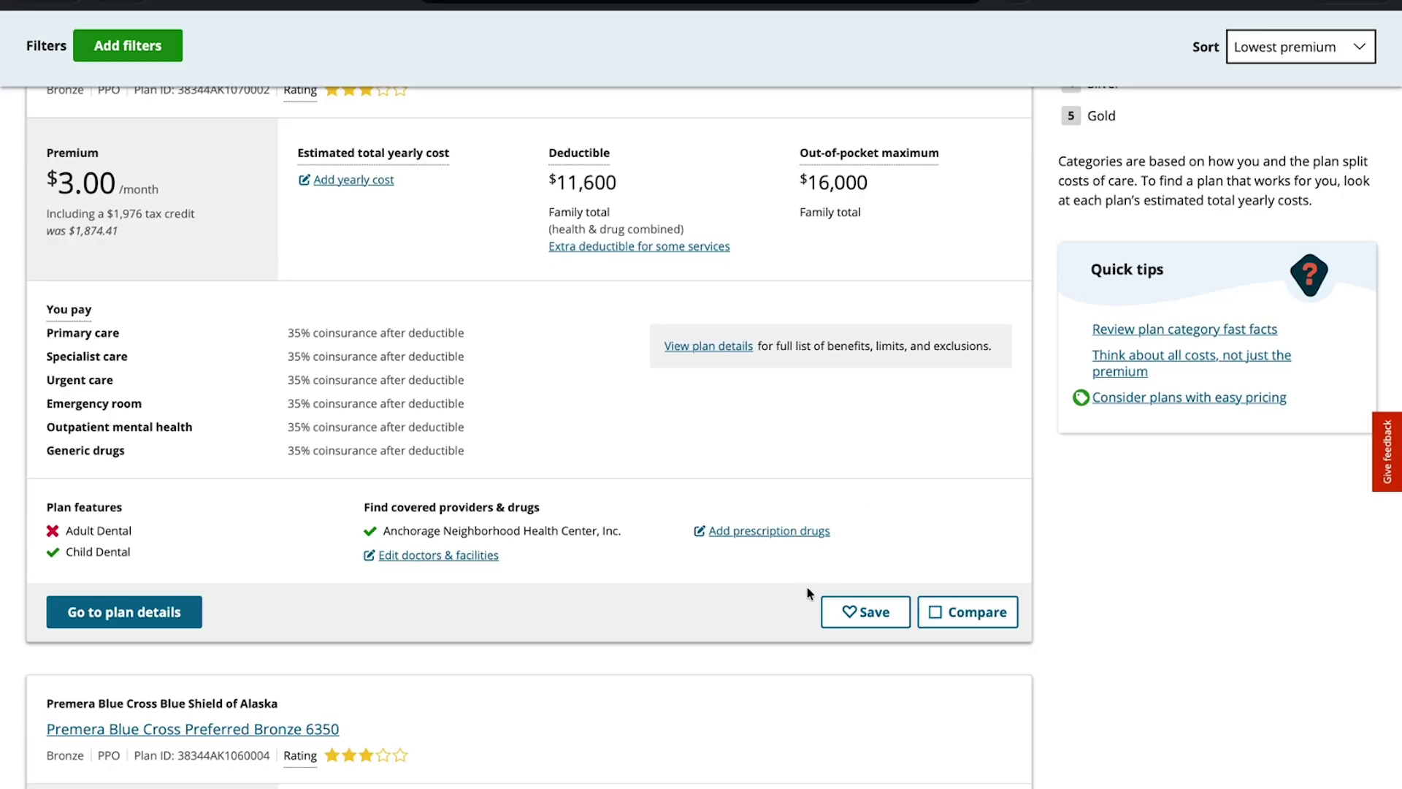
pyautogui.scroll(-1, 841, 497)
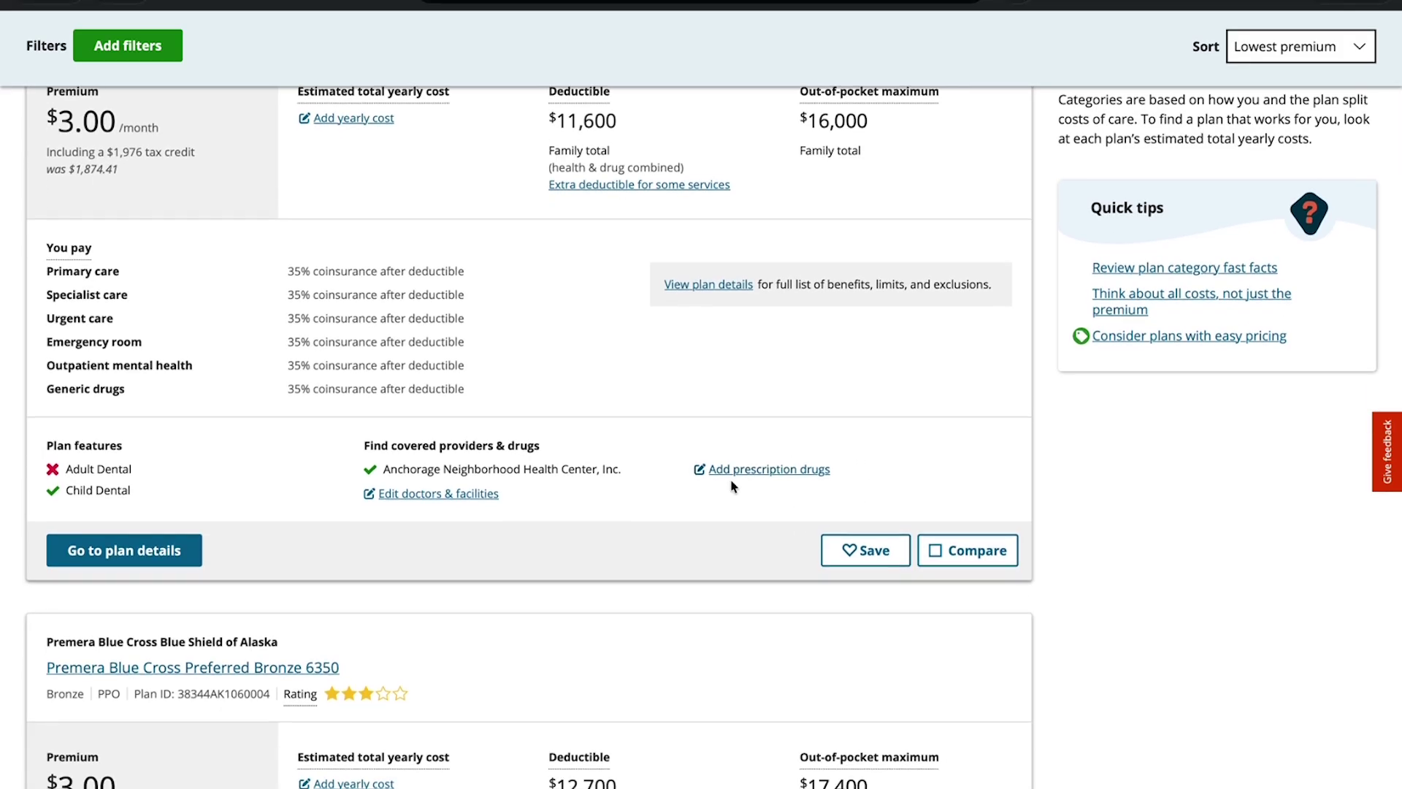
# Step: View the prescription drug search, return to the plans without adding drugs, and review the first plan's coinsurance, features and covered providers
pyautogui.click(757, 471)
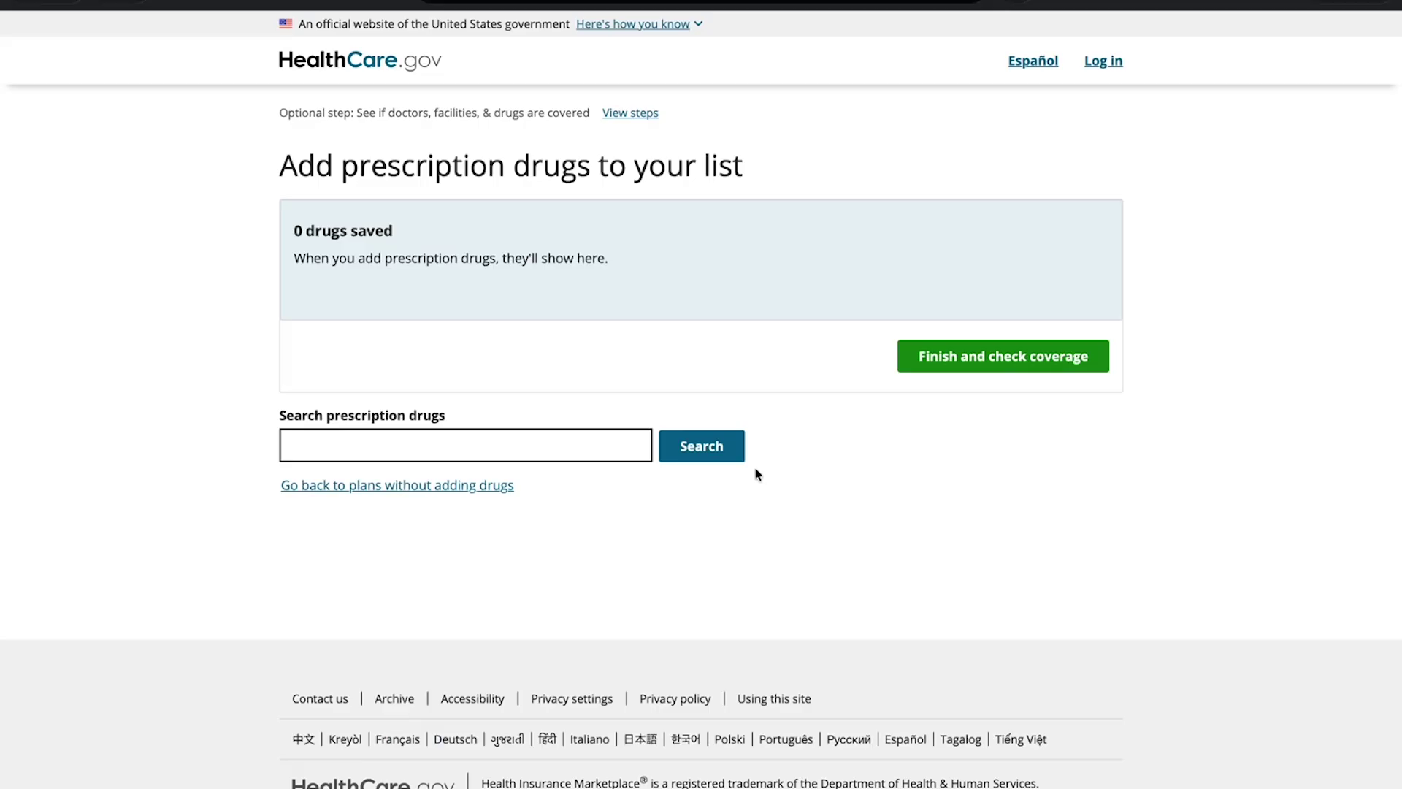
pyautogui.click(467, 451)
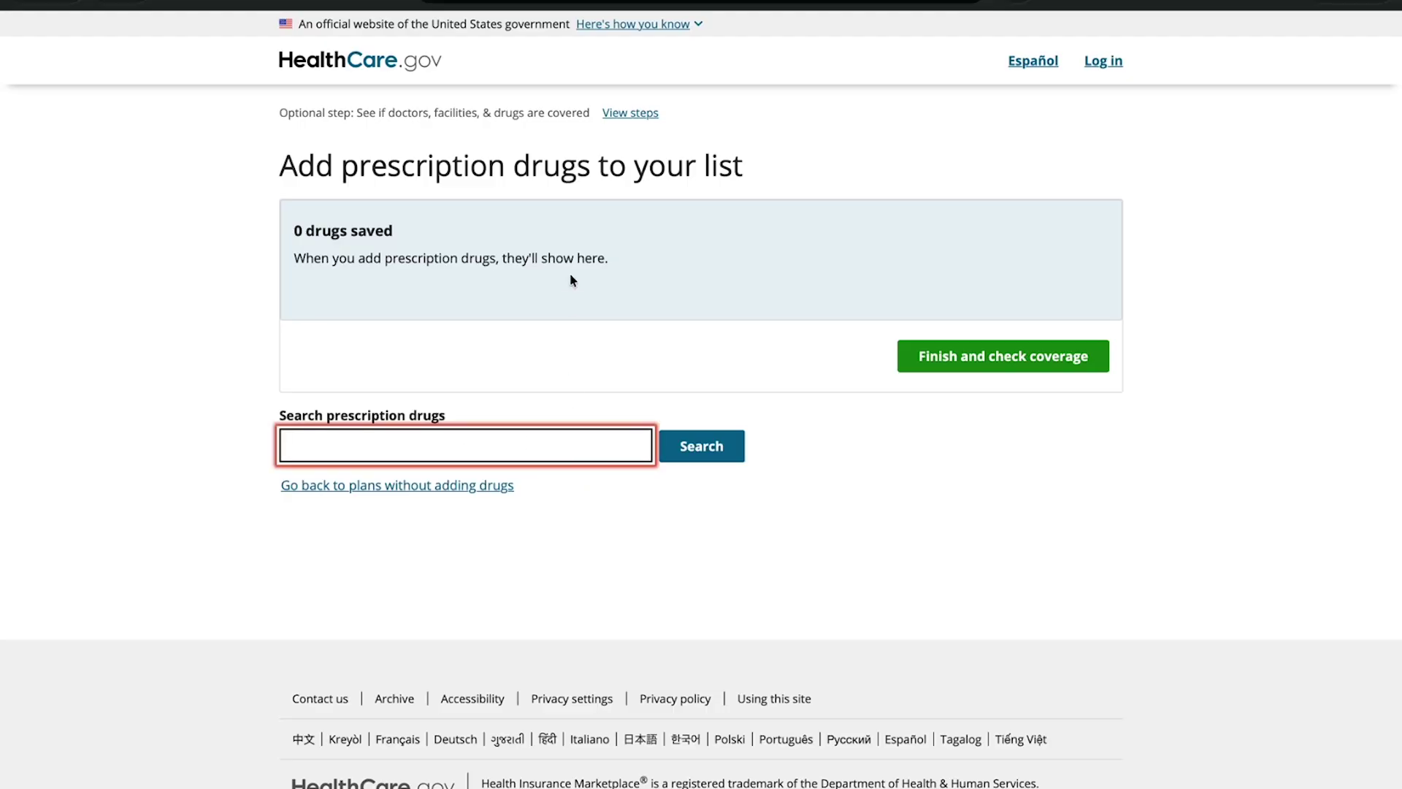
pyautogui.click(1008, 362)
pyautogui.scroll(-5, 1008, 363)
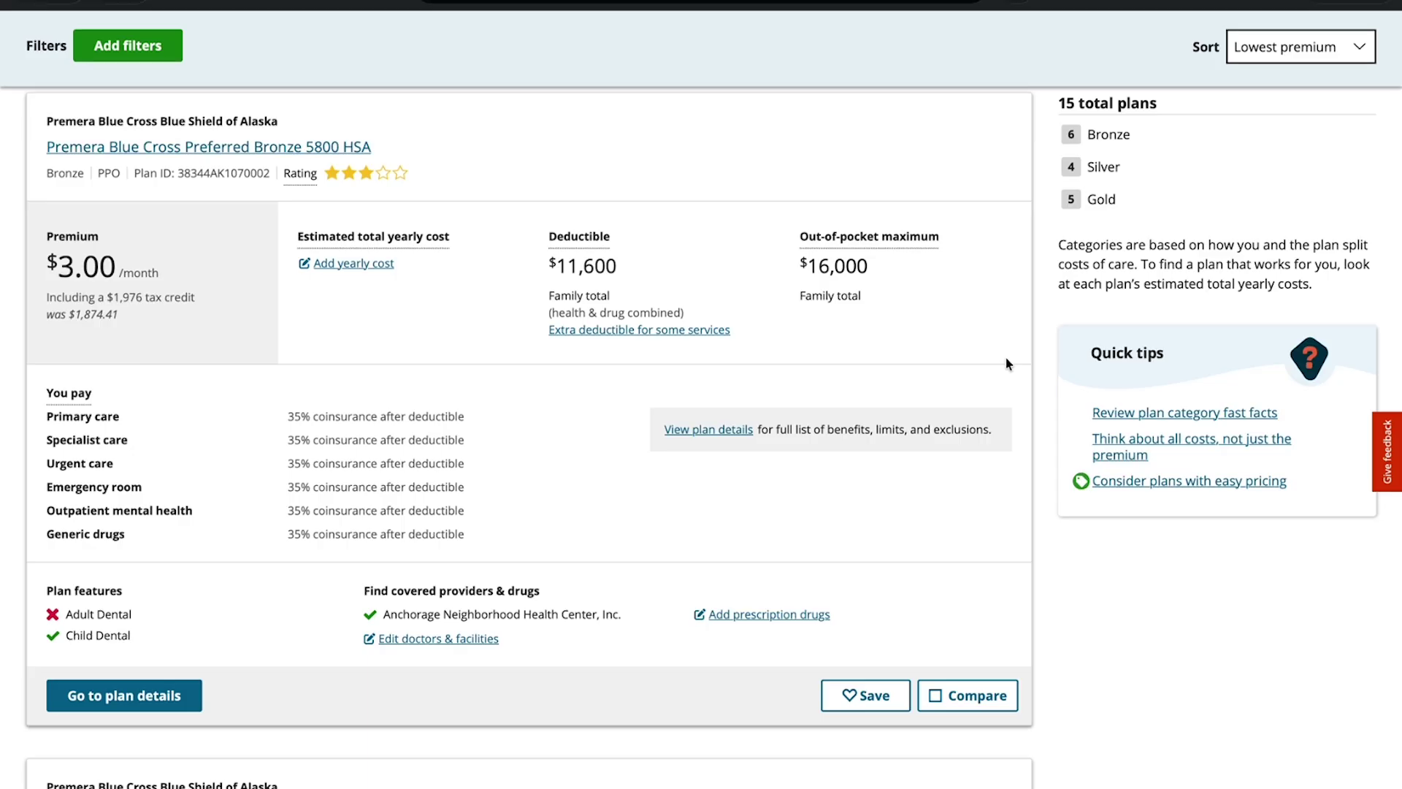
pyautogui.scroll(-1, 1008, 363)
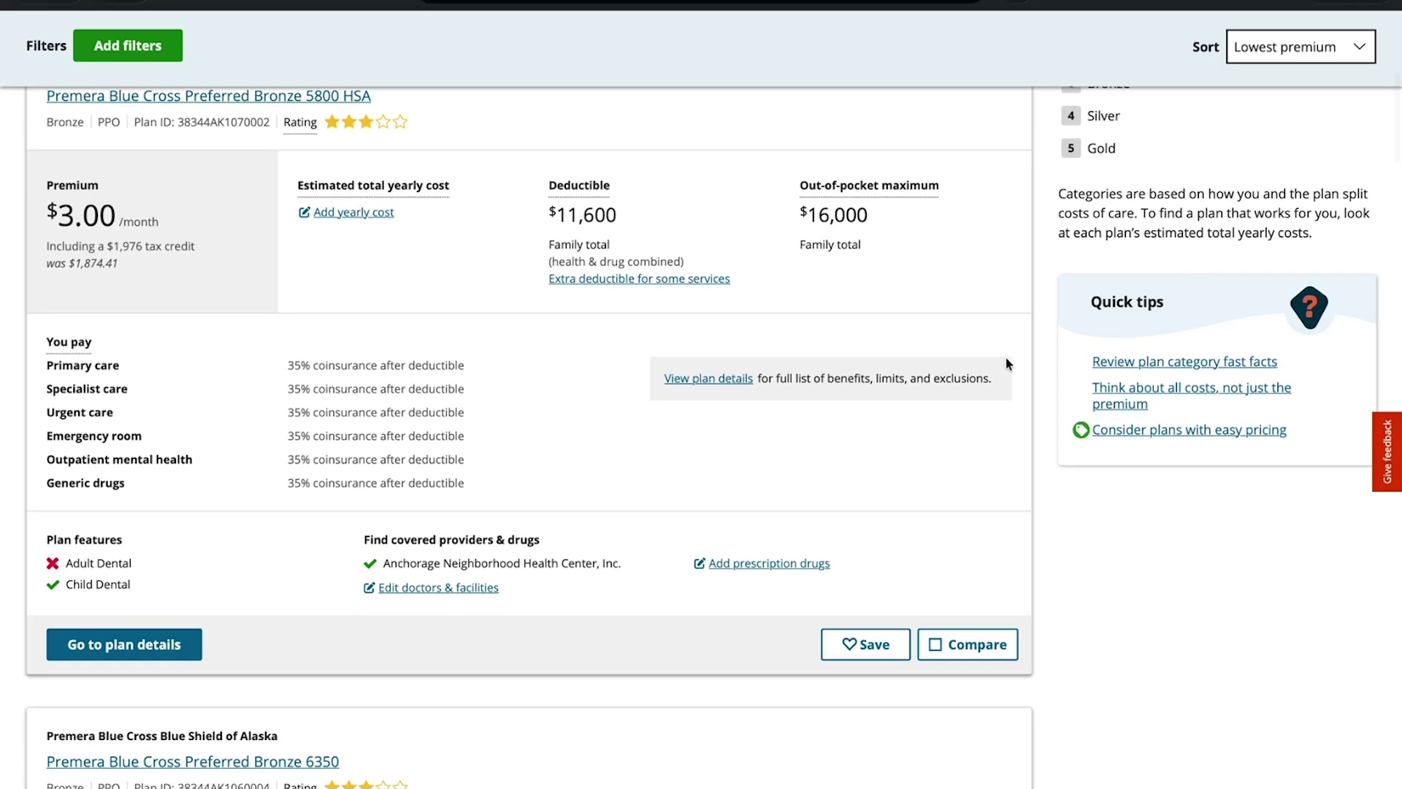
pyautogui.scroll(-2, 1008, 363)
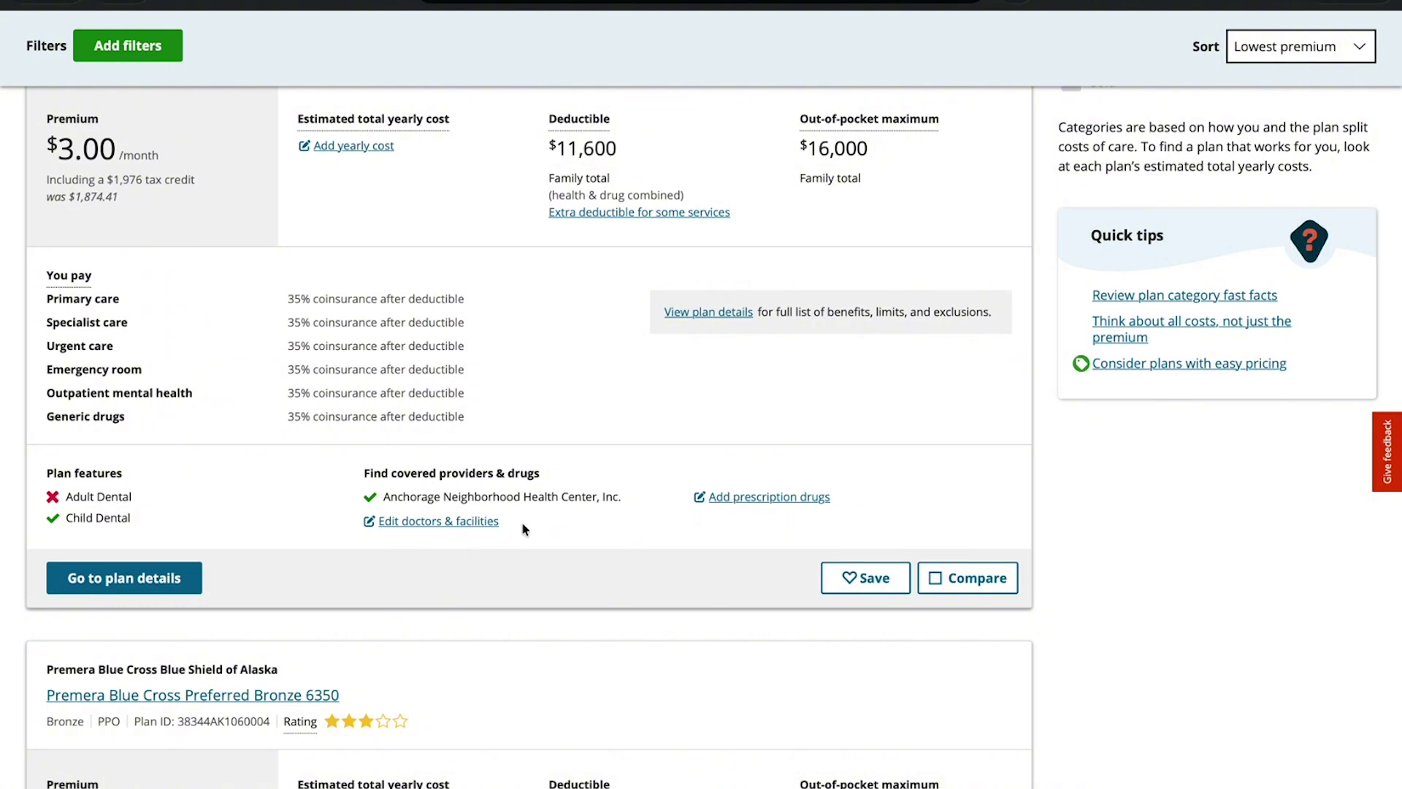
pyautogui.scroll(-1, 523, 527)
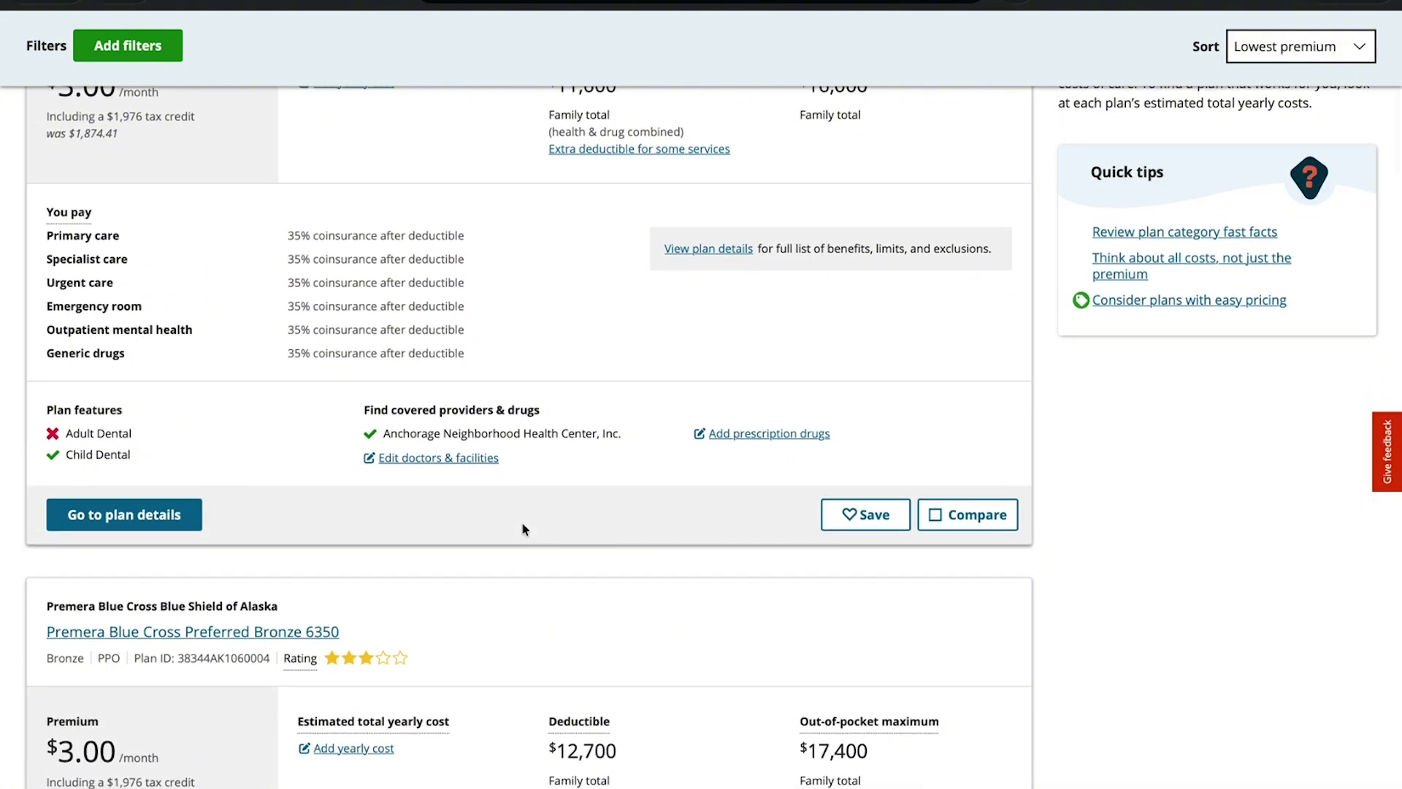
pyautogui.scroll(1, 523, 527)
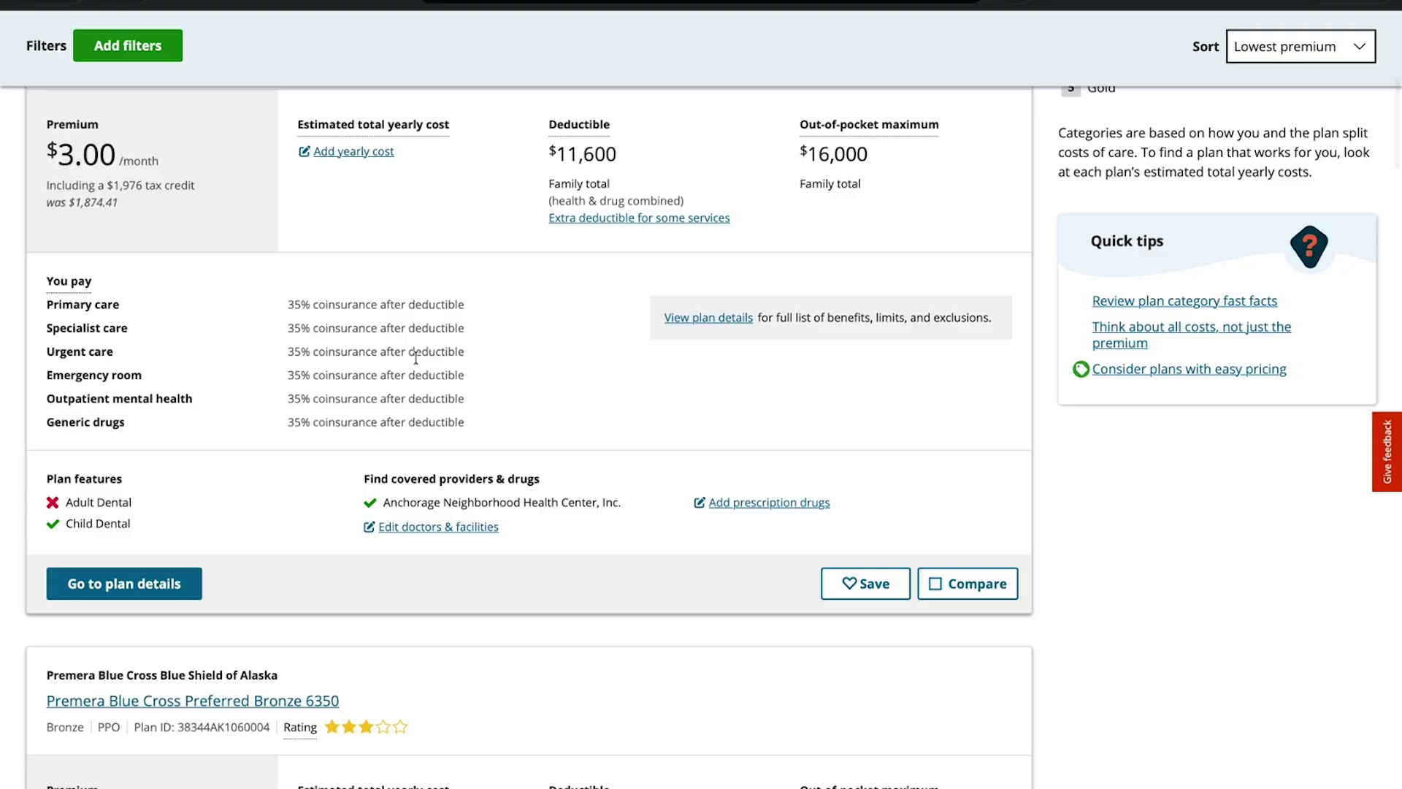
# Step: Switch the plan type to Dental Plans and review the waiting-period notice and the first BEST Life dental plans
pyautogui.scroll(4, 415, 358)
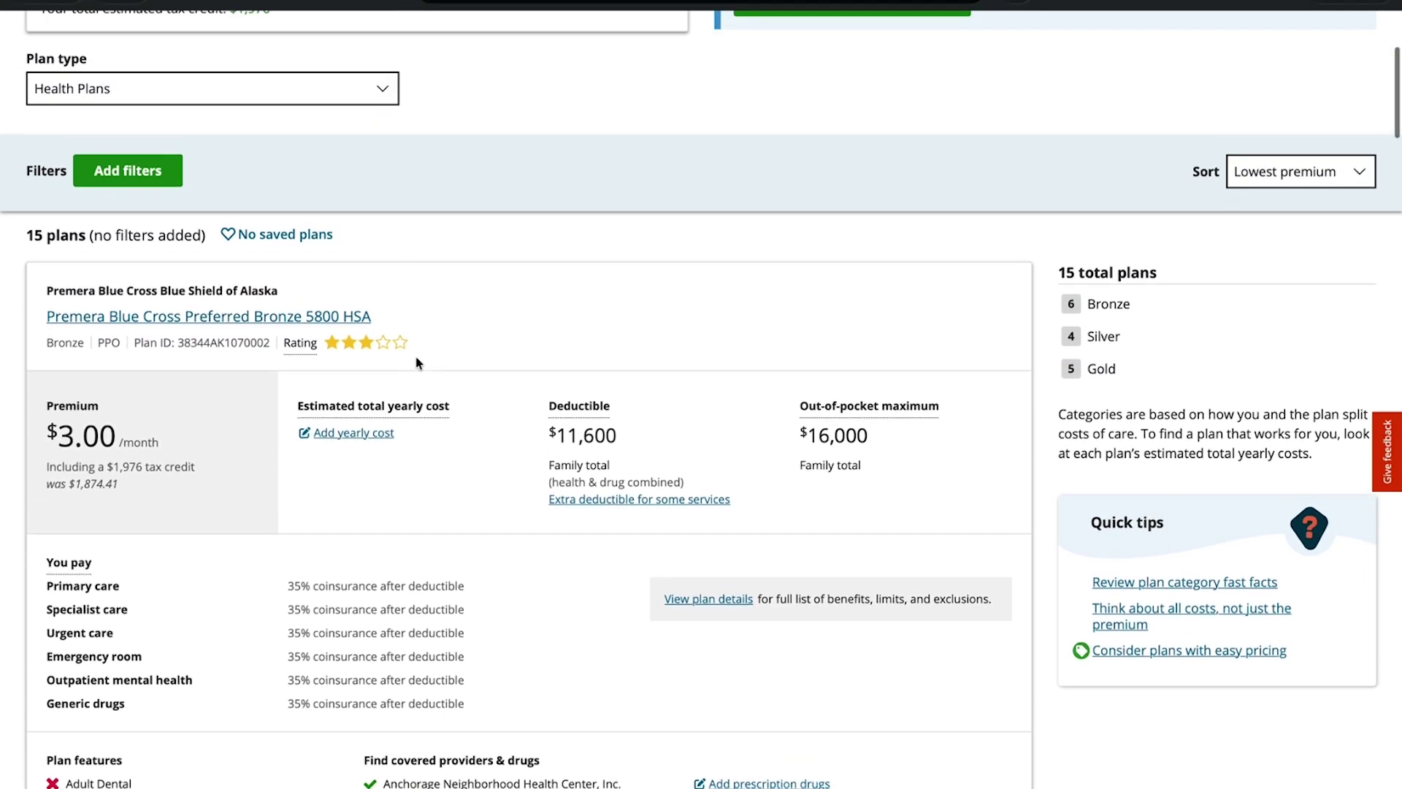
pyautogui.scroll(3, 415, 355)
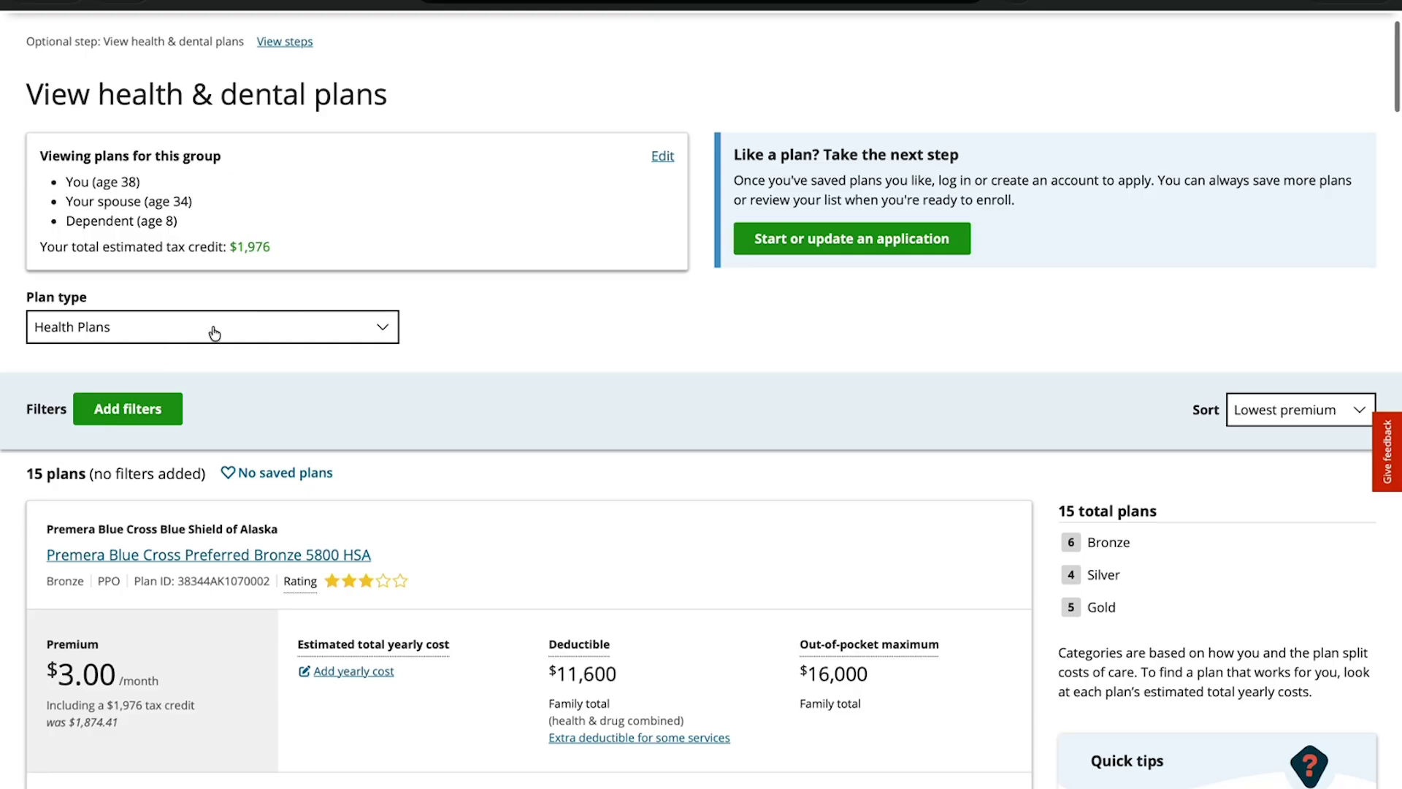
pyautogui.click(386, 335)
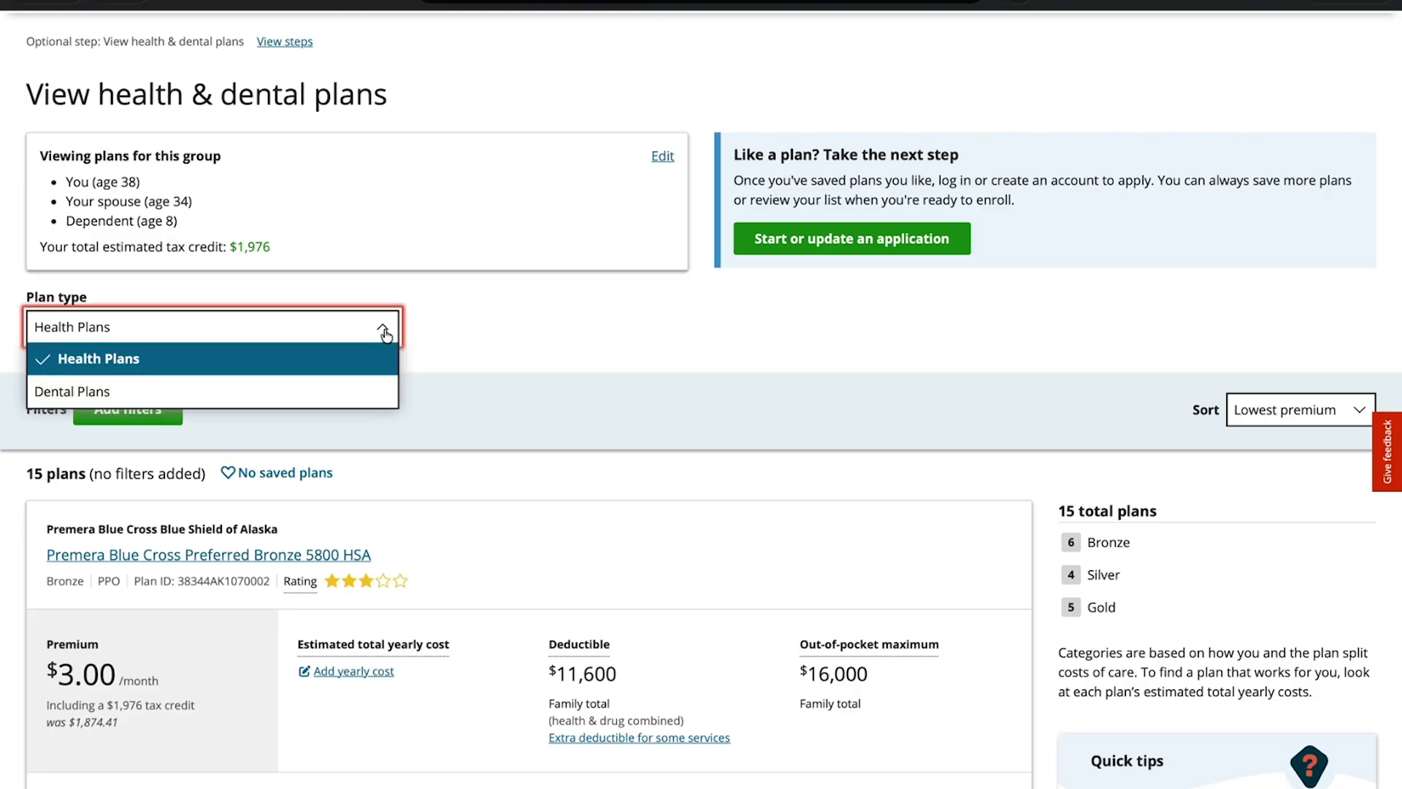
pyautogui.click(453, 332)
pyautogui.click(384, 332)
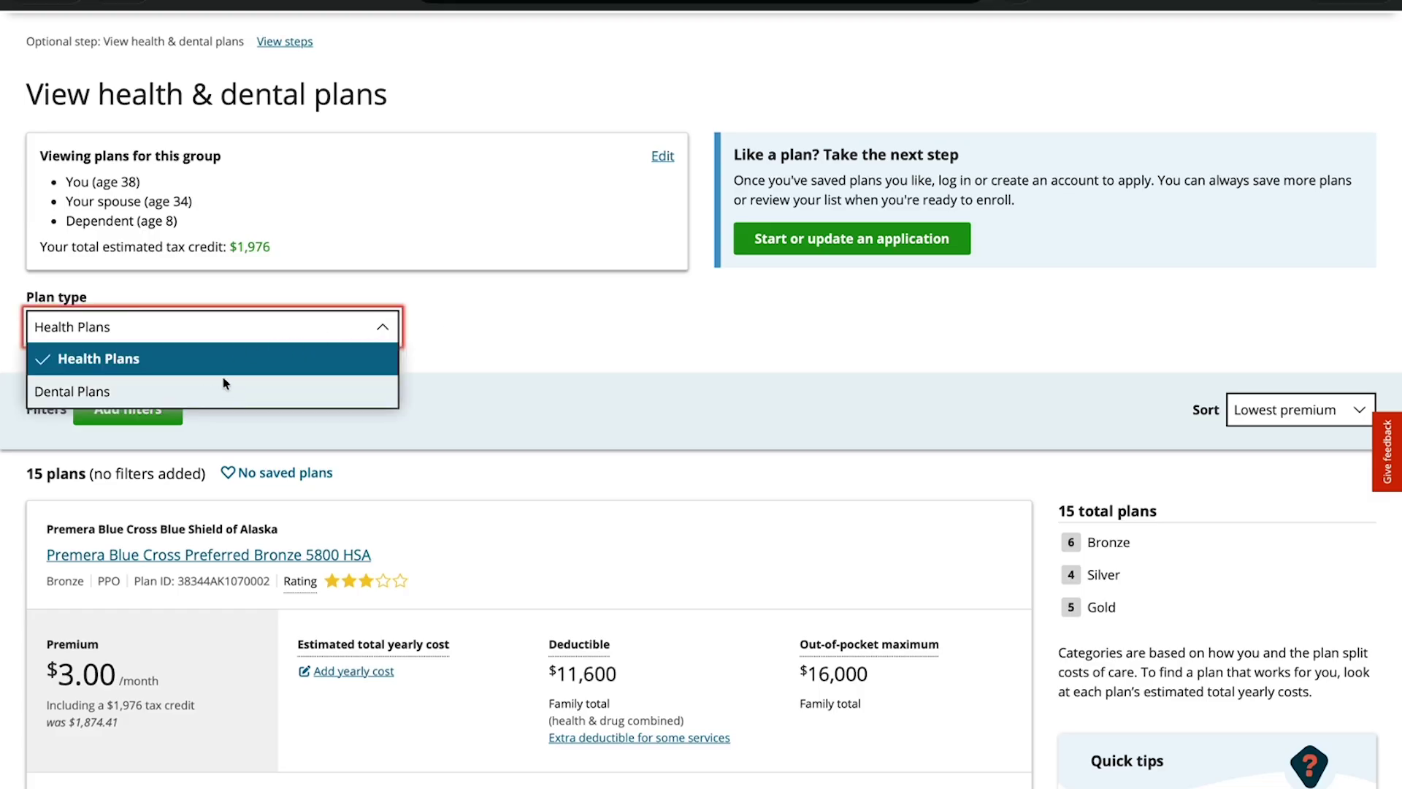
pyautogui.click(146, 392)
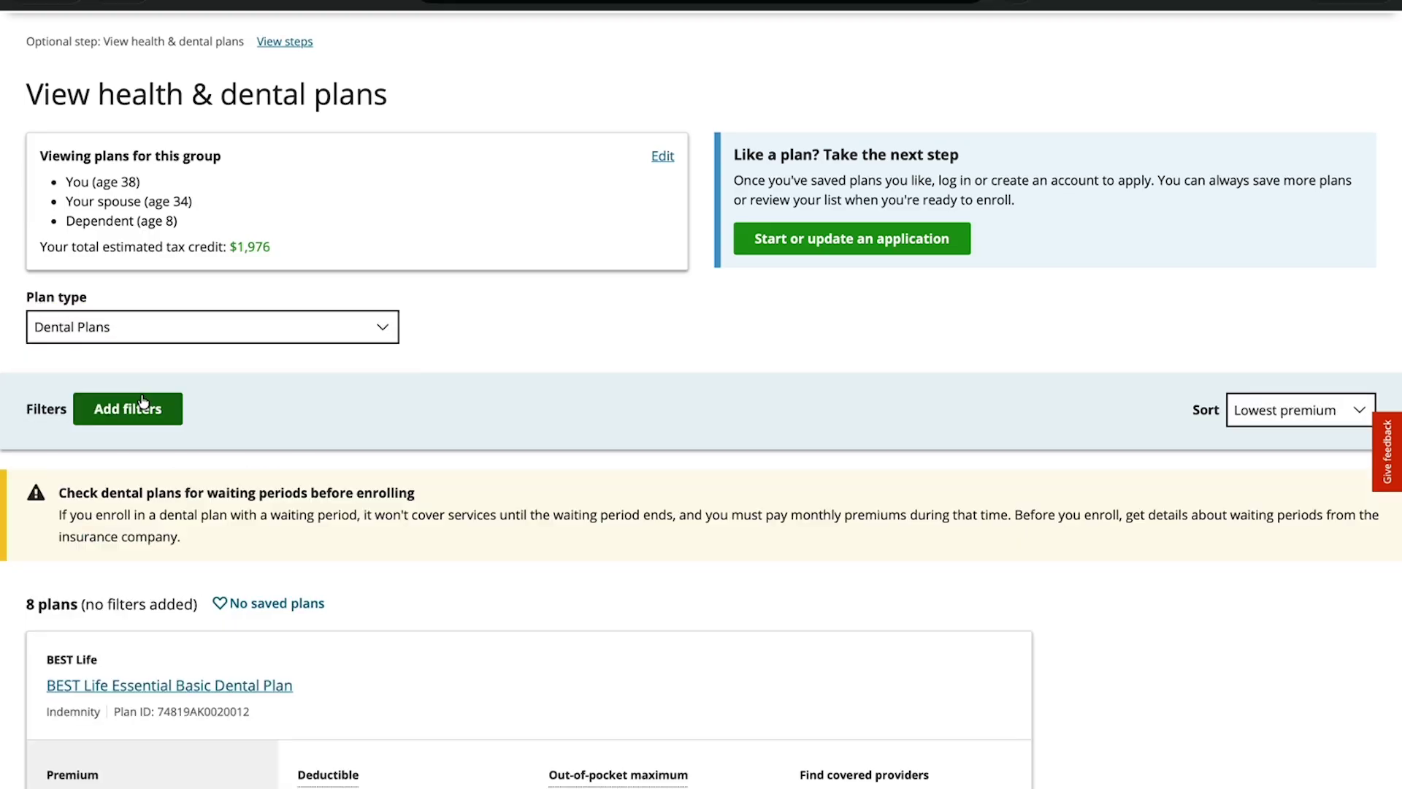
pyautogui.scroll(-2, 256, 486)
pyautogui.scroll(-8, 254, 485)
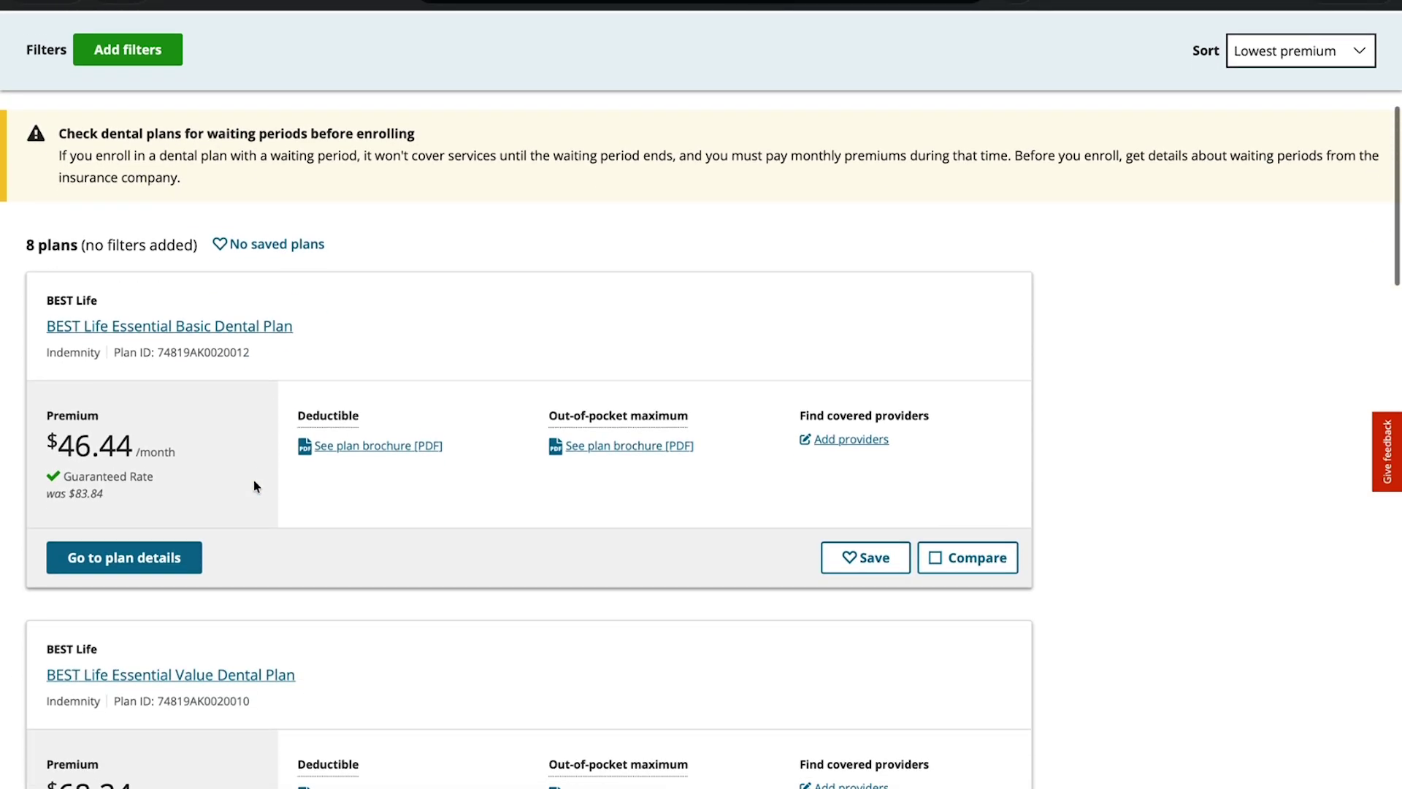
pyautogui.scroll(10, 254, 486)
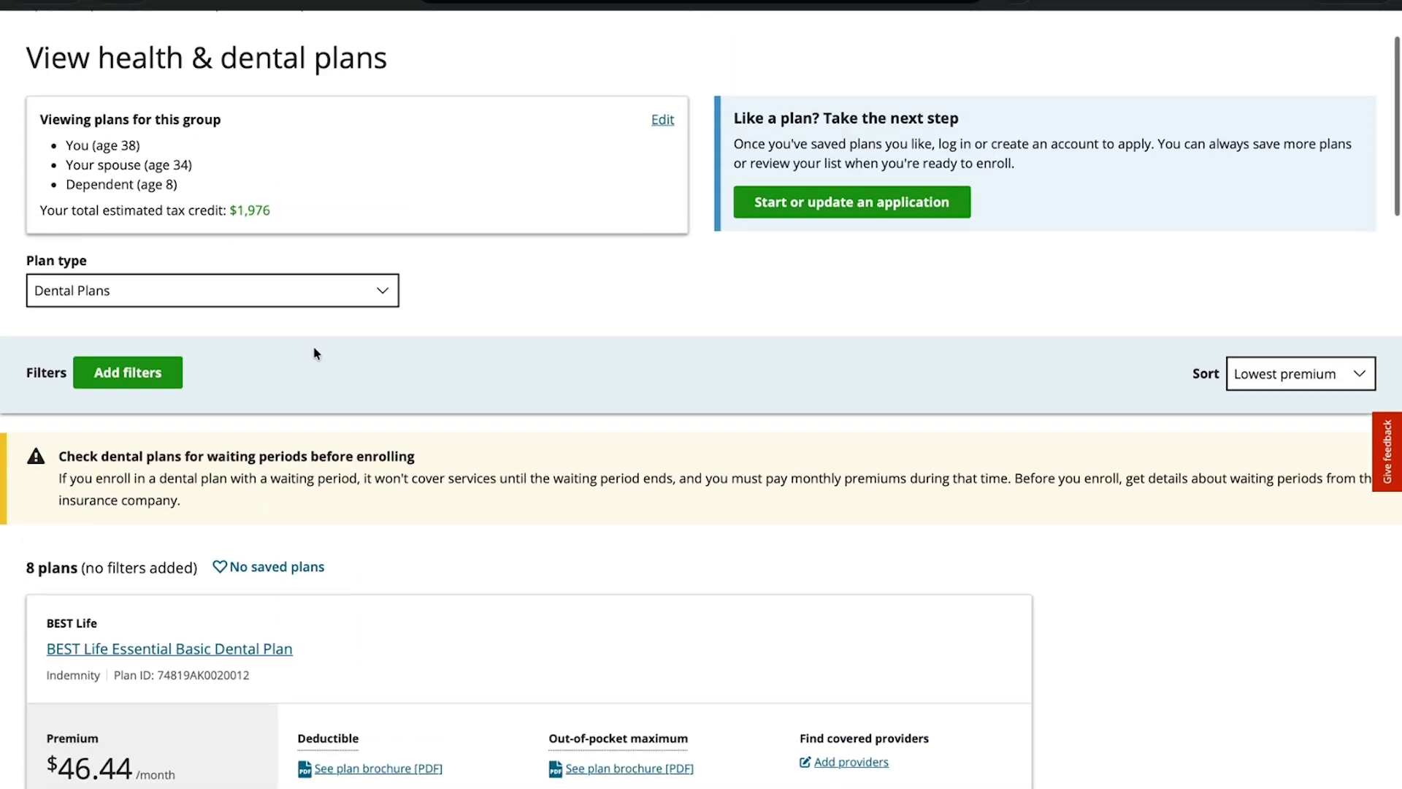
# Step: Set the plan type back to Health Plans and review the summary of the first listed plan
pyautogui.click(296, 284)
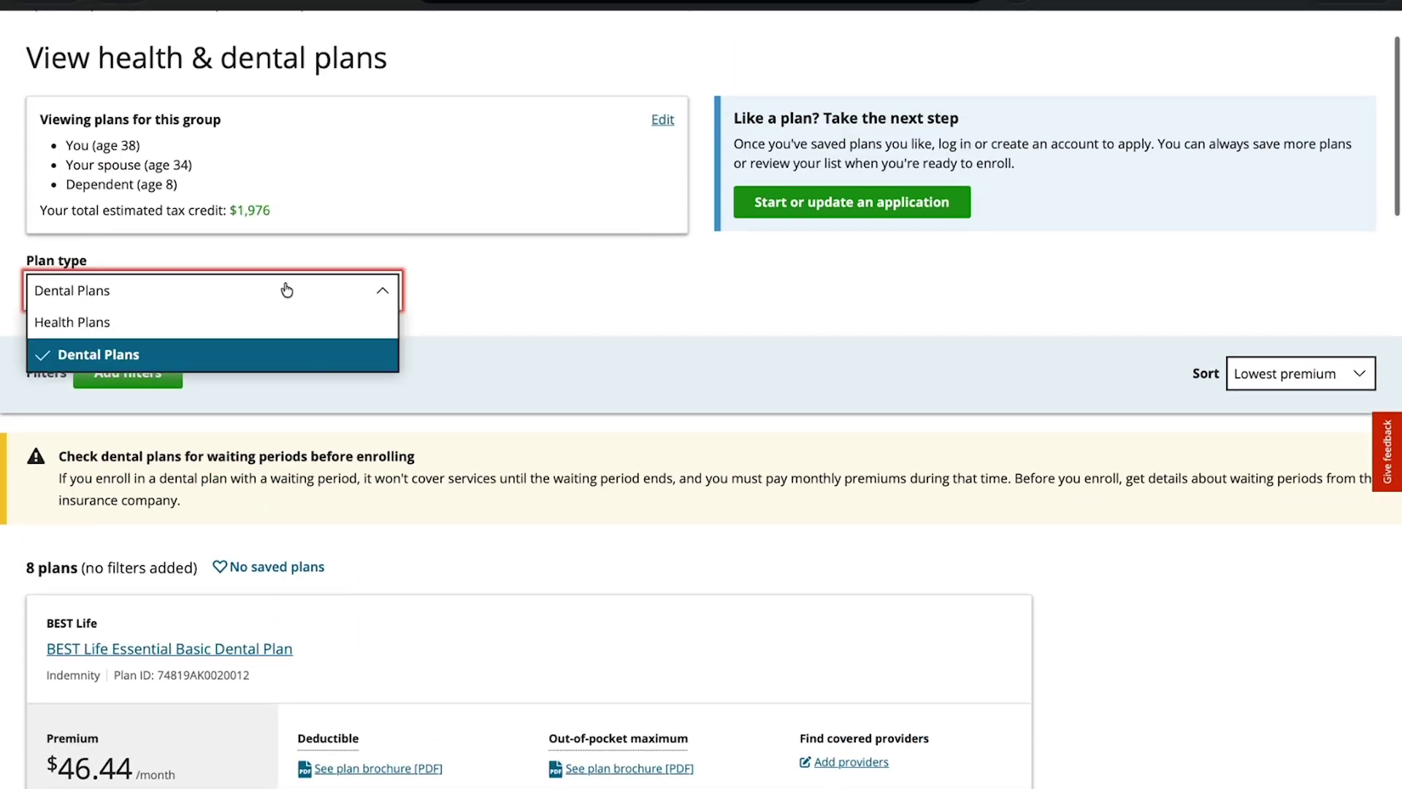
pyautogui.click(214, 322)
pyautogui.scroll(-5, 453, 350)
pyautogui.scroll(3, 501, 350)
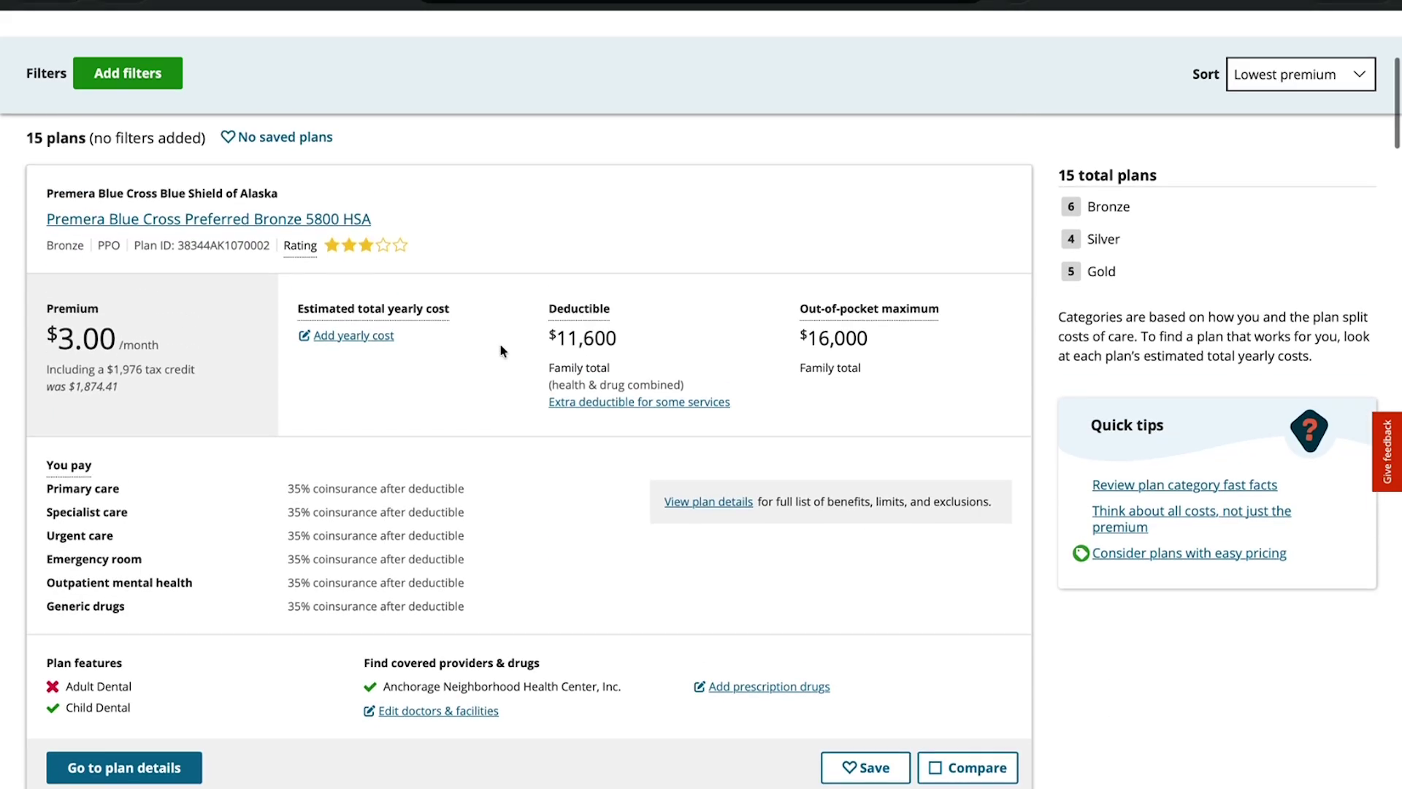
pyautogui.scroll(3, 500, 351)
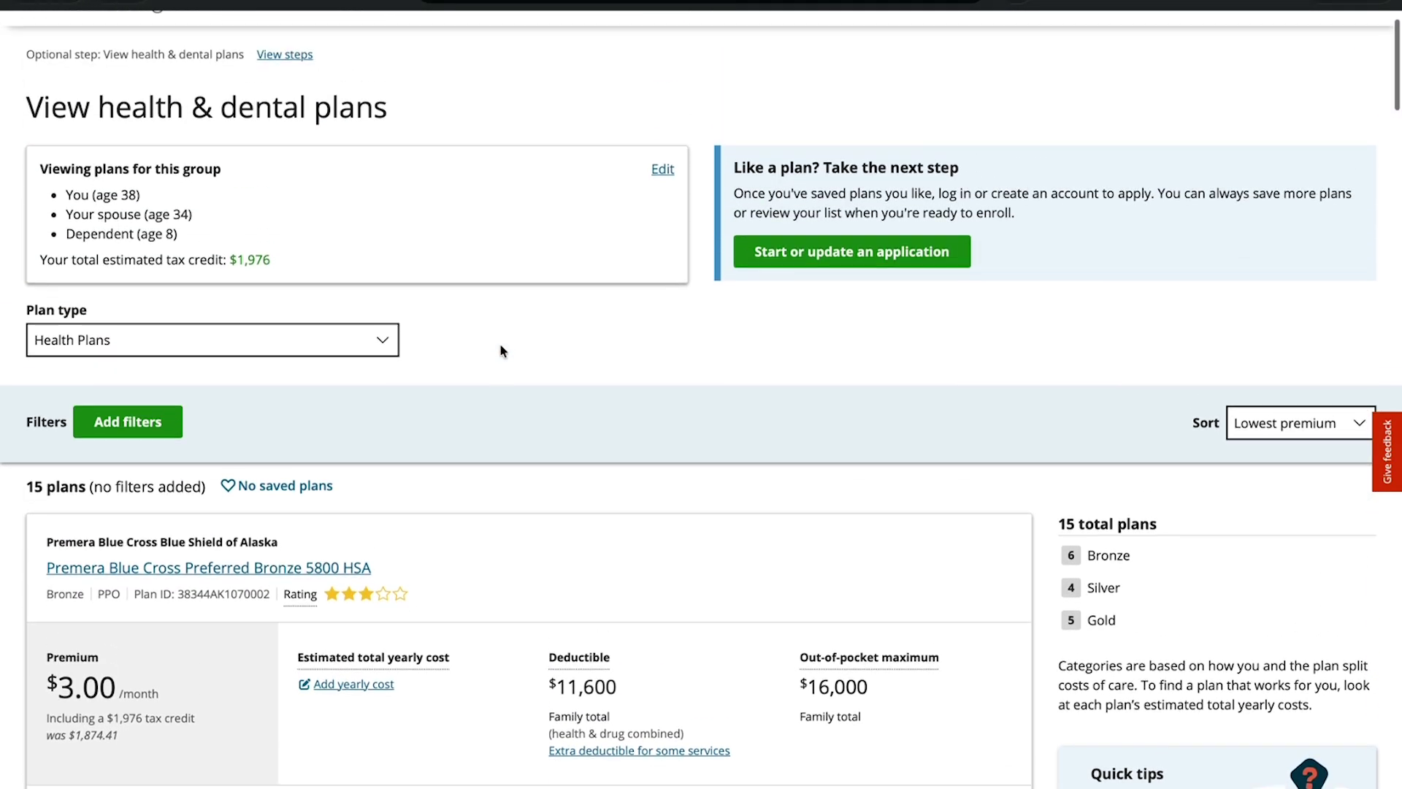
pyautogui.scroll(-5, 501, 350)
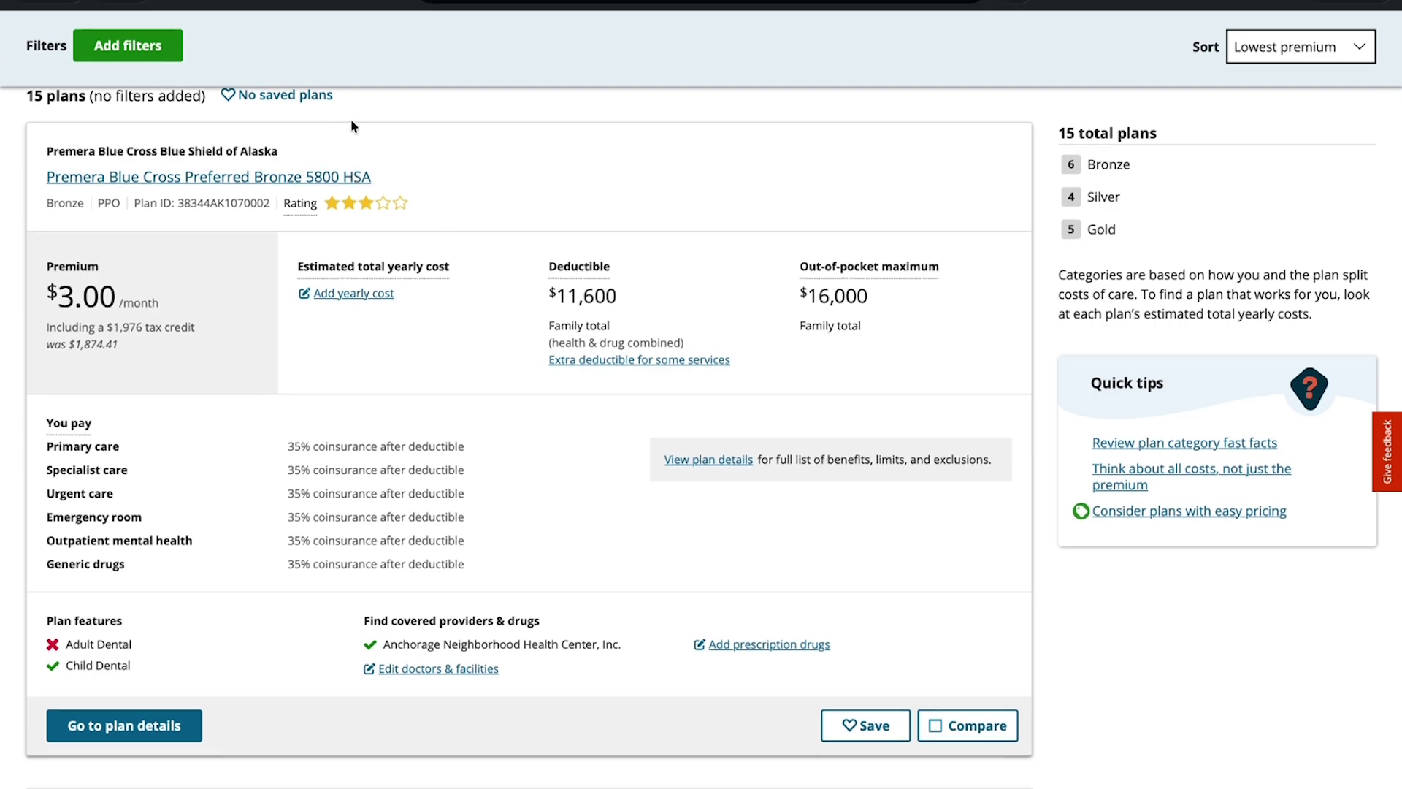
# Step: View the Preferred Bronze 5800 HSA plan's details and review its highlights on premium, deductible, out-of-pocket maximum and in-network providers
pyautogui.click(150, 727)
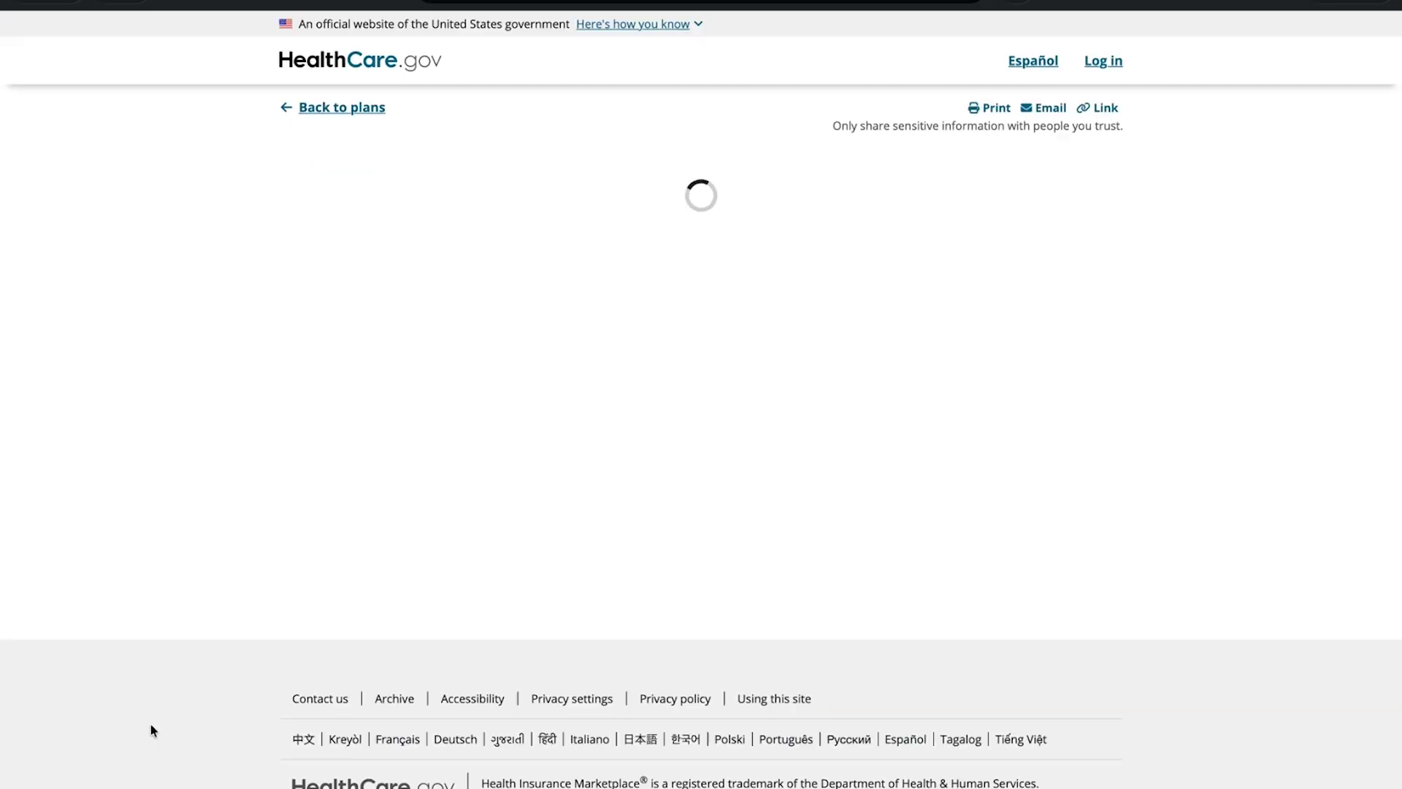
pyautogui.scroll(-5, 597, 473)
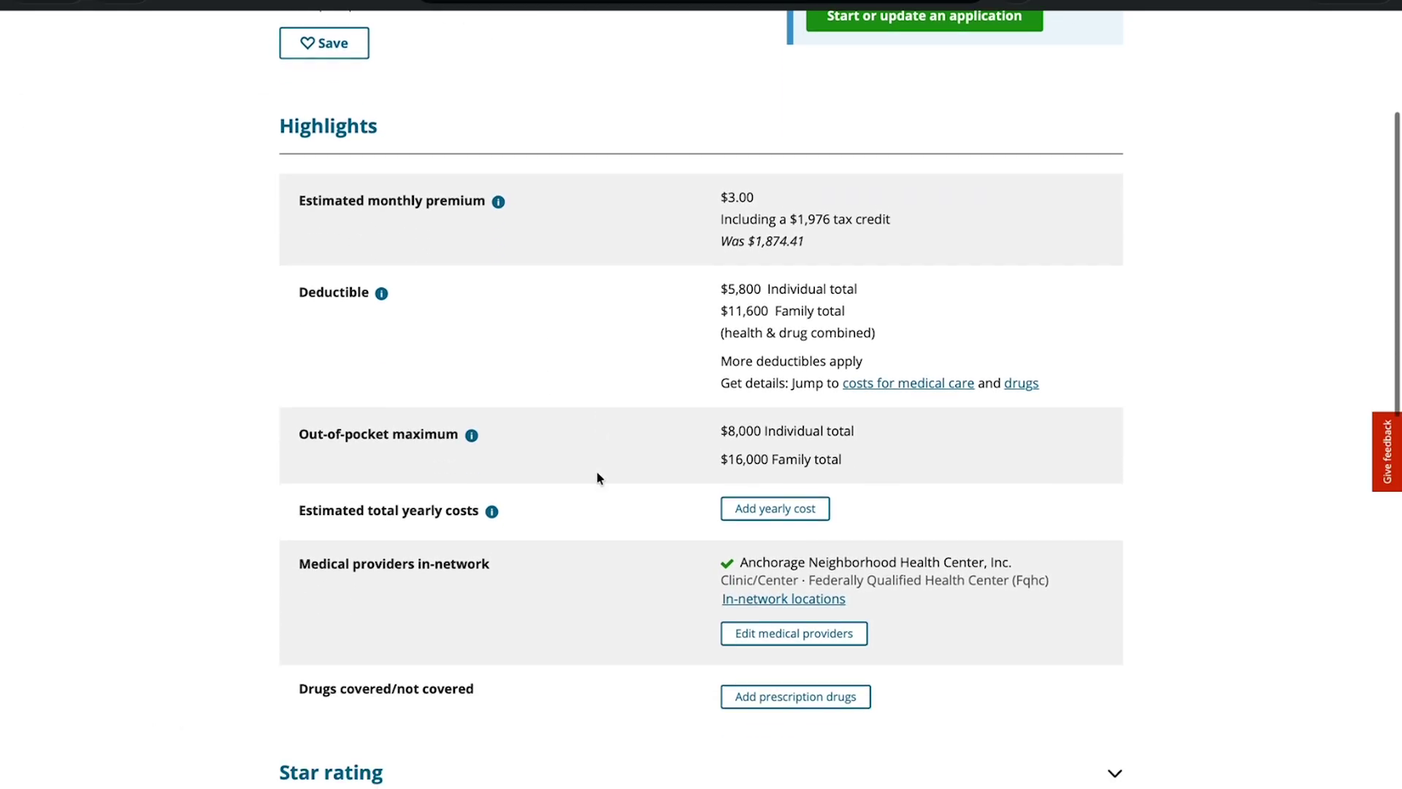
pyautogui.scroll(-2, 597, 473)
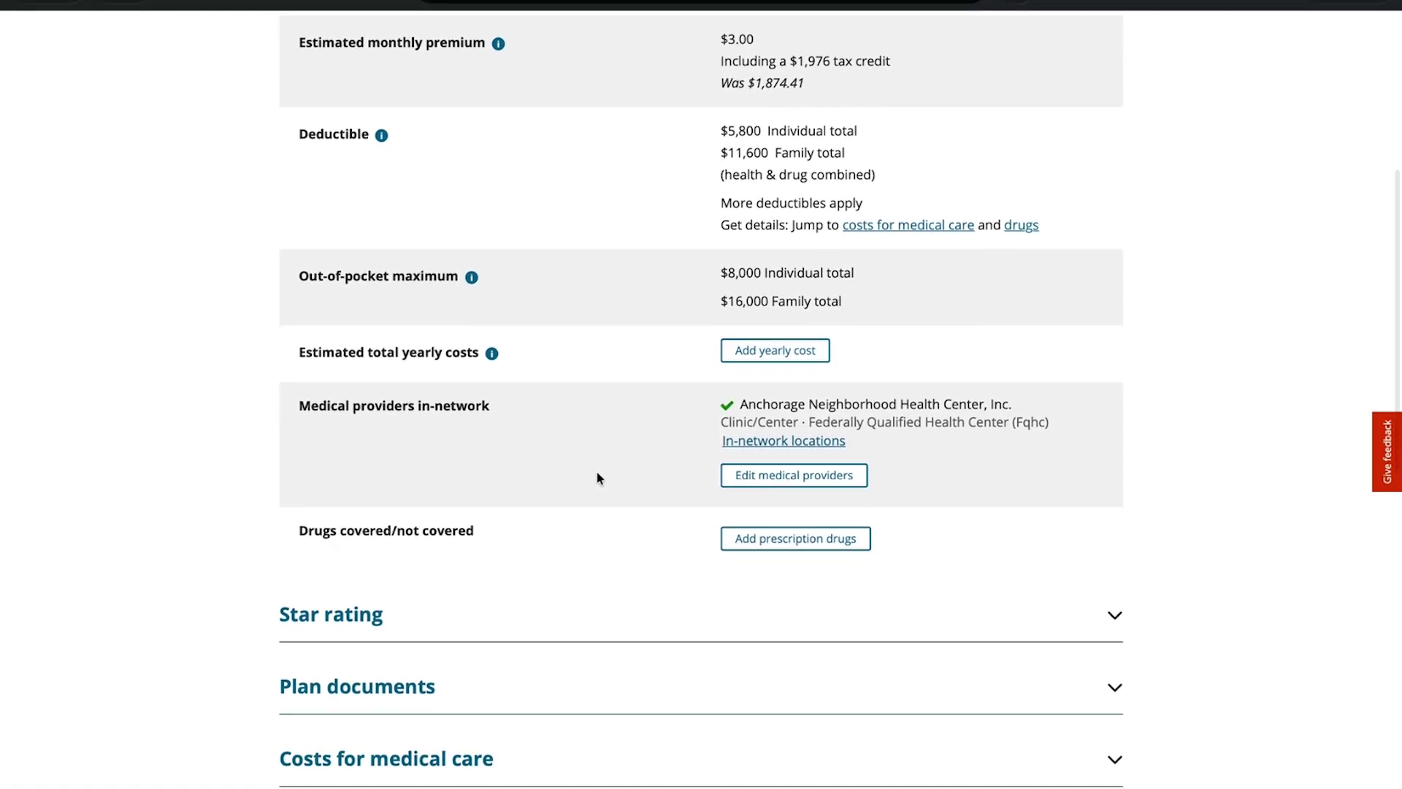
pyautogui.scroll(-2, 597, 478)
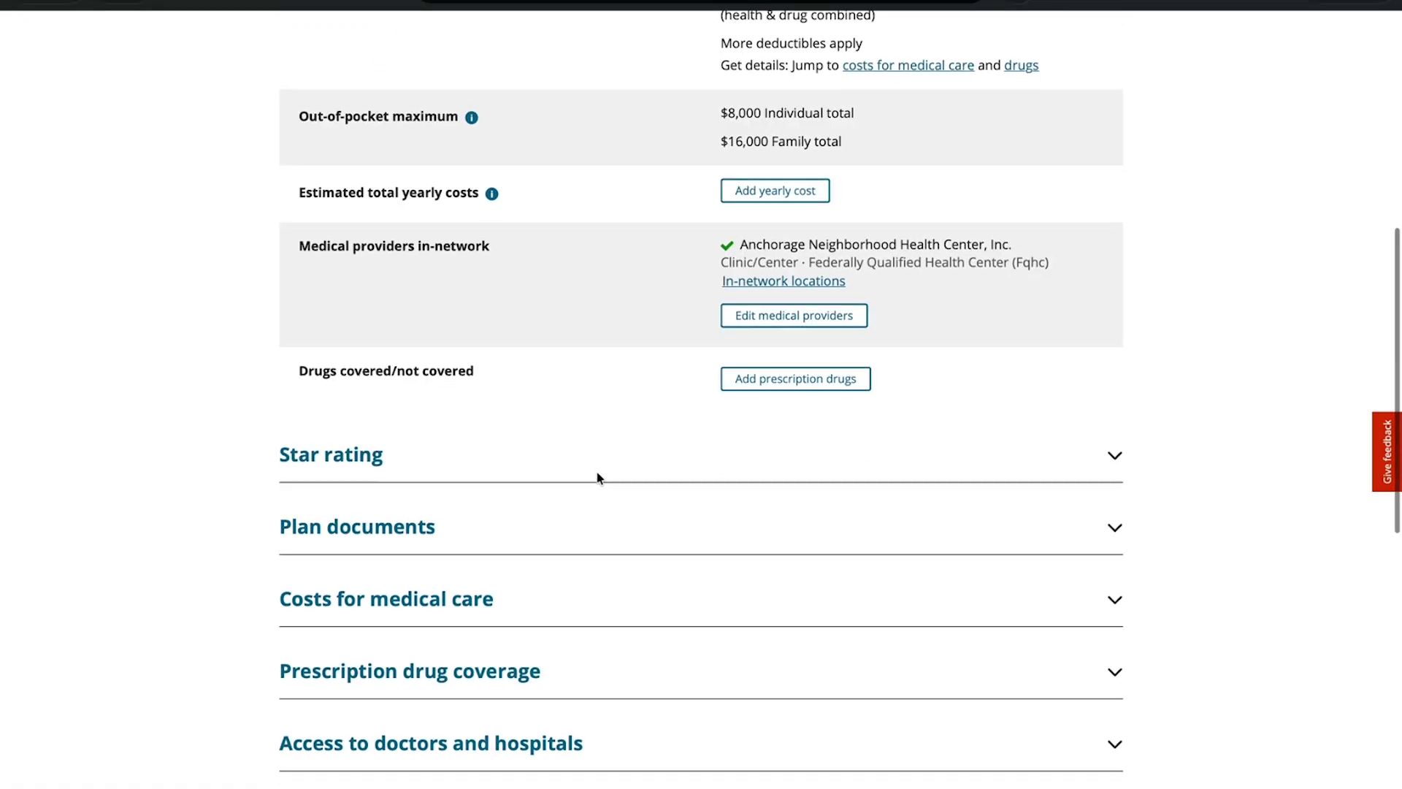
pyautogui.scroll(-1, 568, 473)
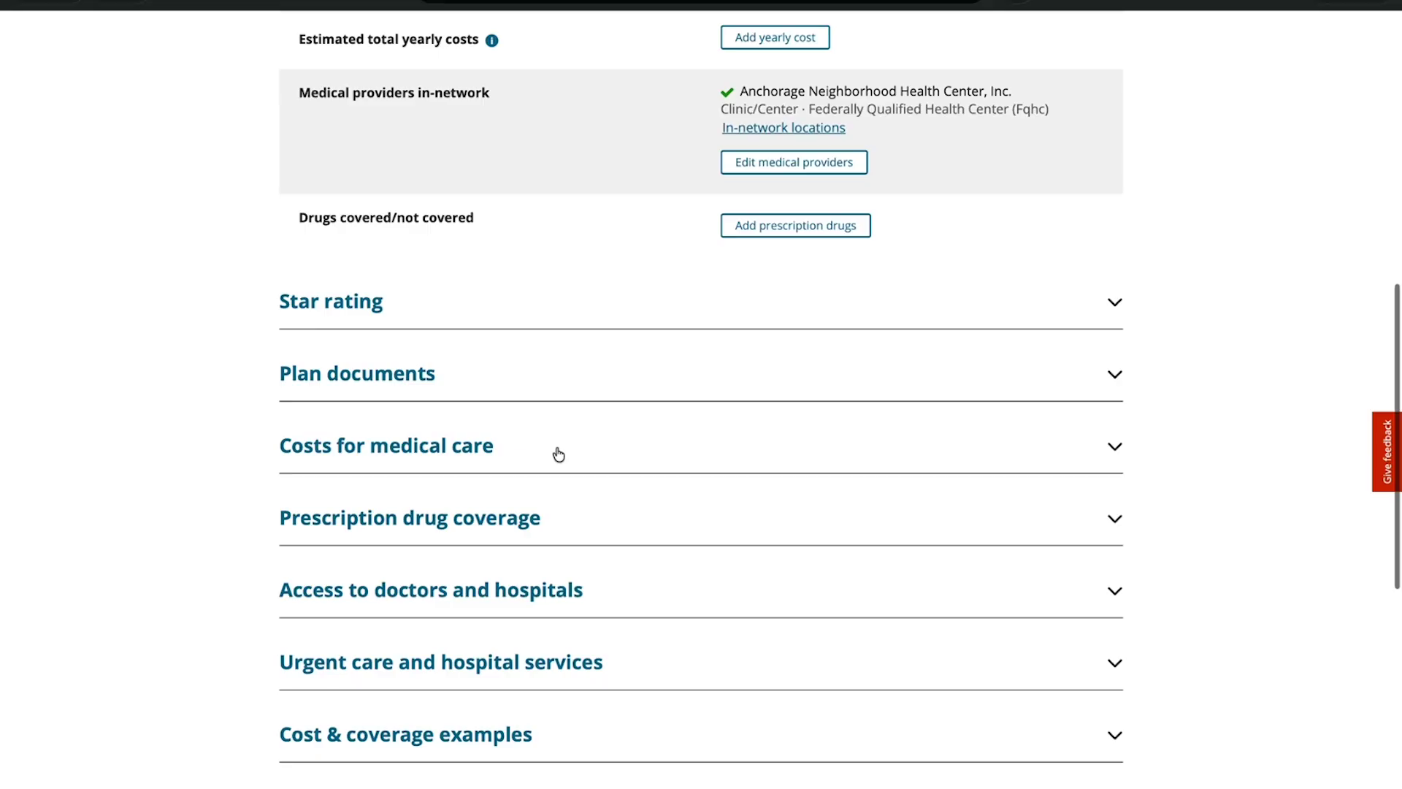
# Step: Expand the plan's costs for medical care and review the in-network and out-of-network costs, vision benefits and HSA eligibility
pyautogui.click(557, 453)
pyautogui.scroll(-2, 558, 454)
pyautogui.scroll(-5, 559, 455)
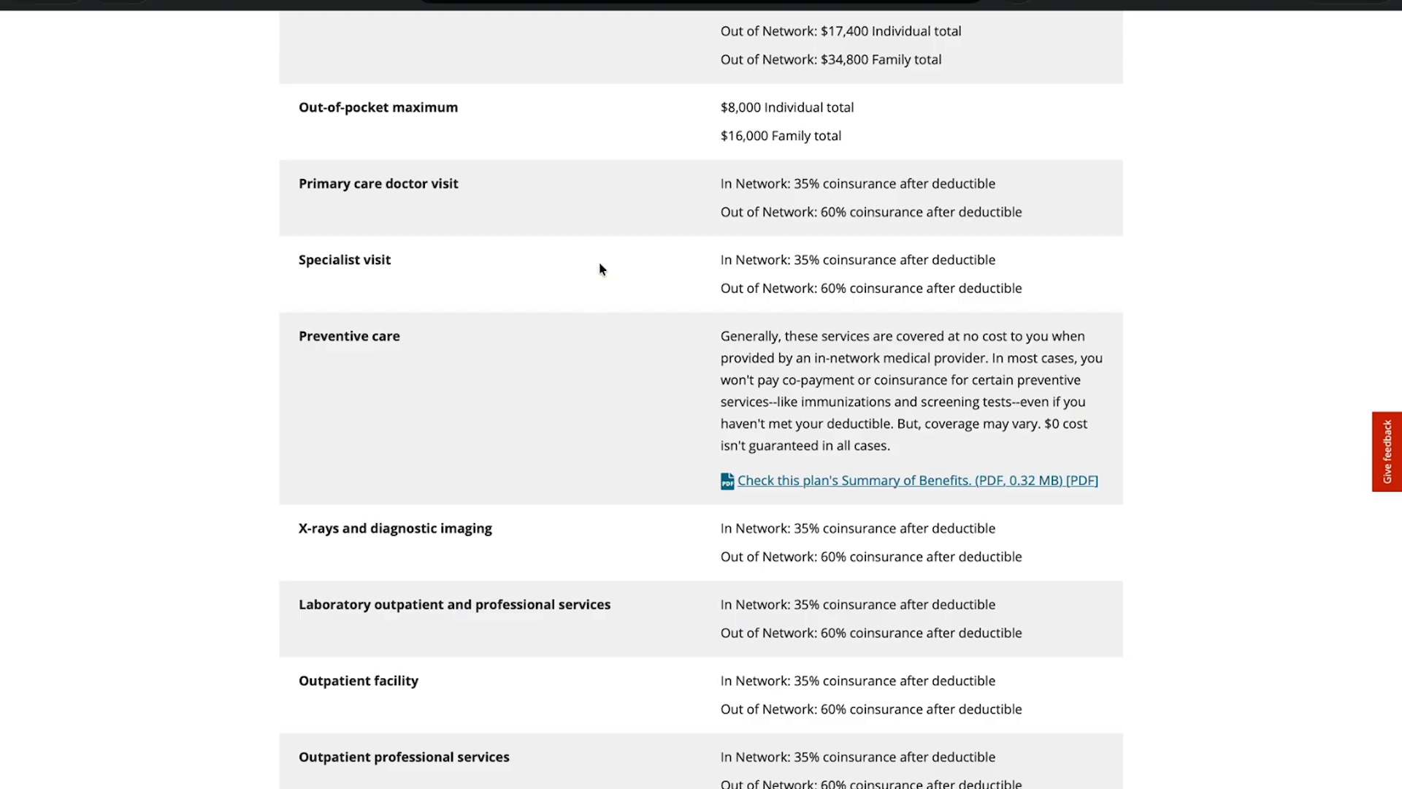
pyautogui.scroll(-3, 893, 309)
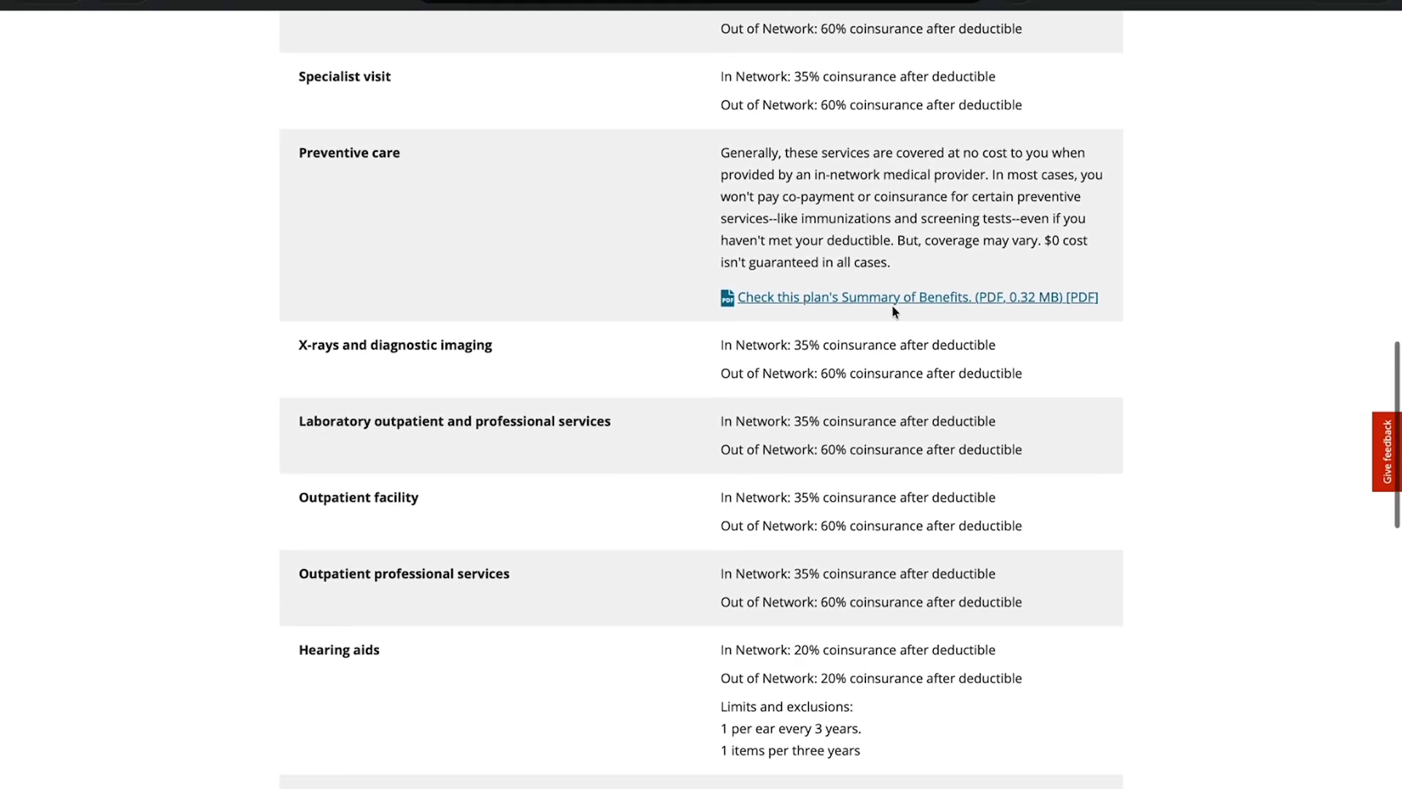
pyautogui.scroll(-2, 824, 395)
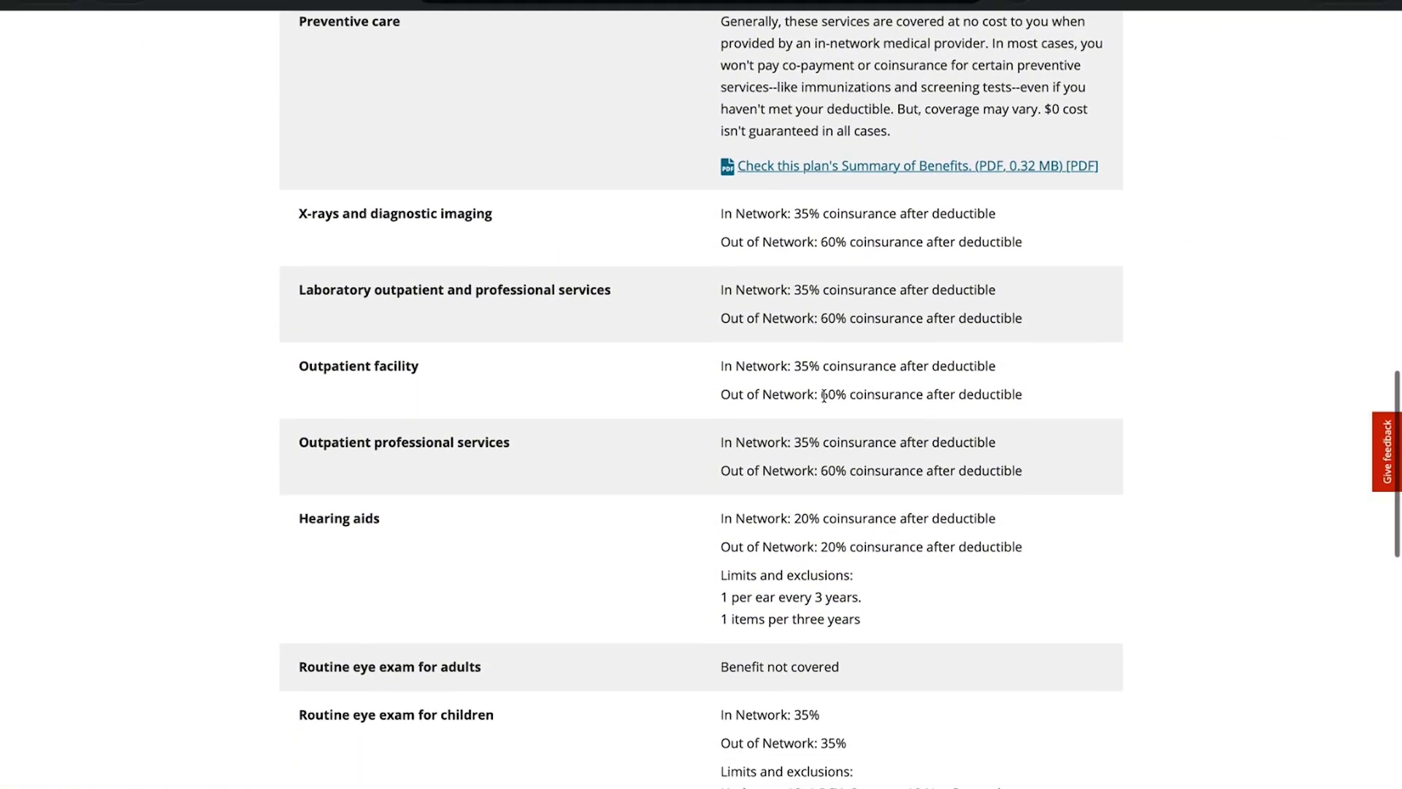
pyautogui.scroll(-5, 824, 395)
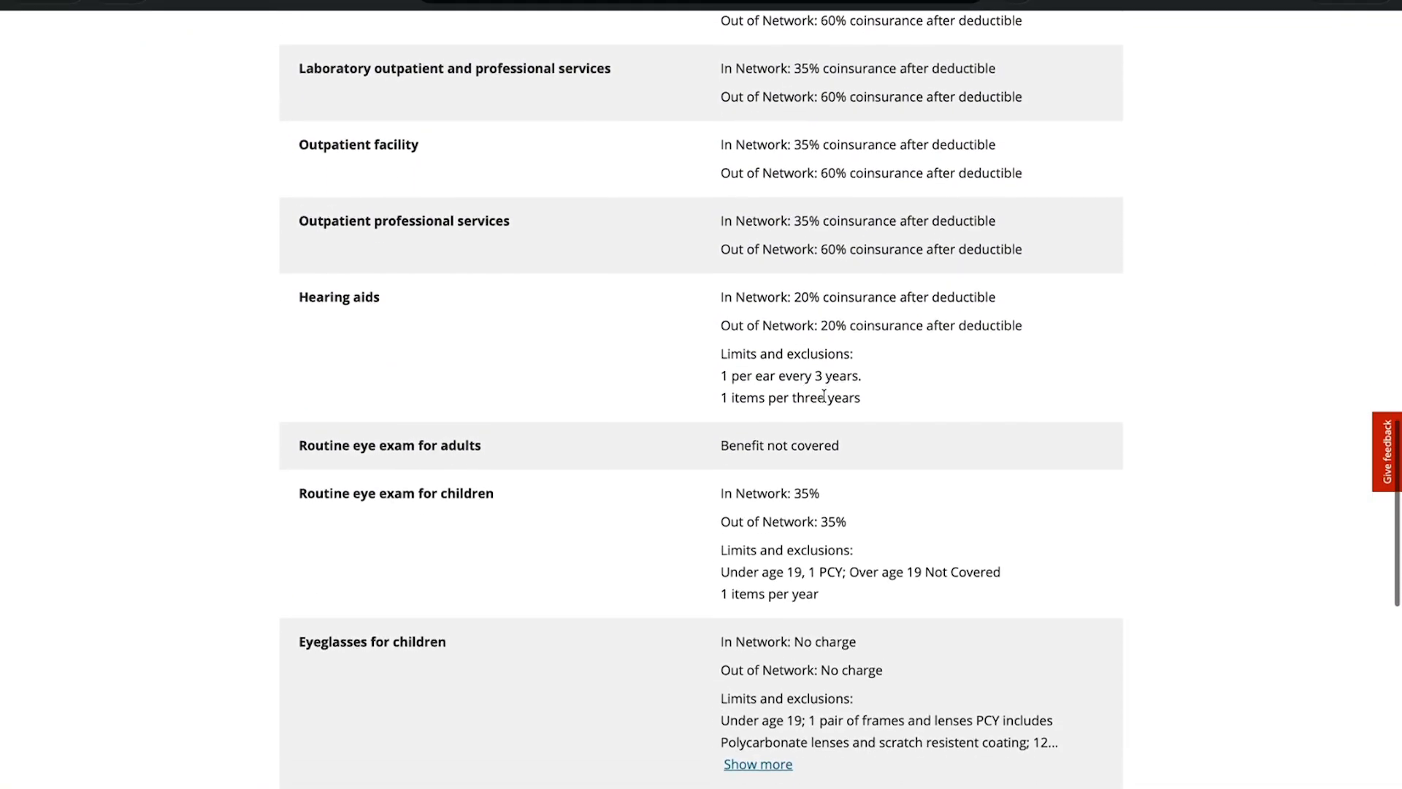
pyautogui.scroll(-6, 823, 395)
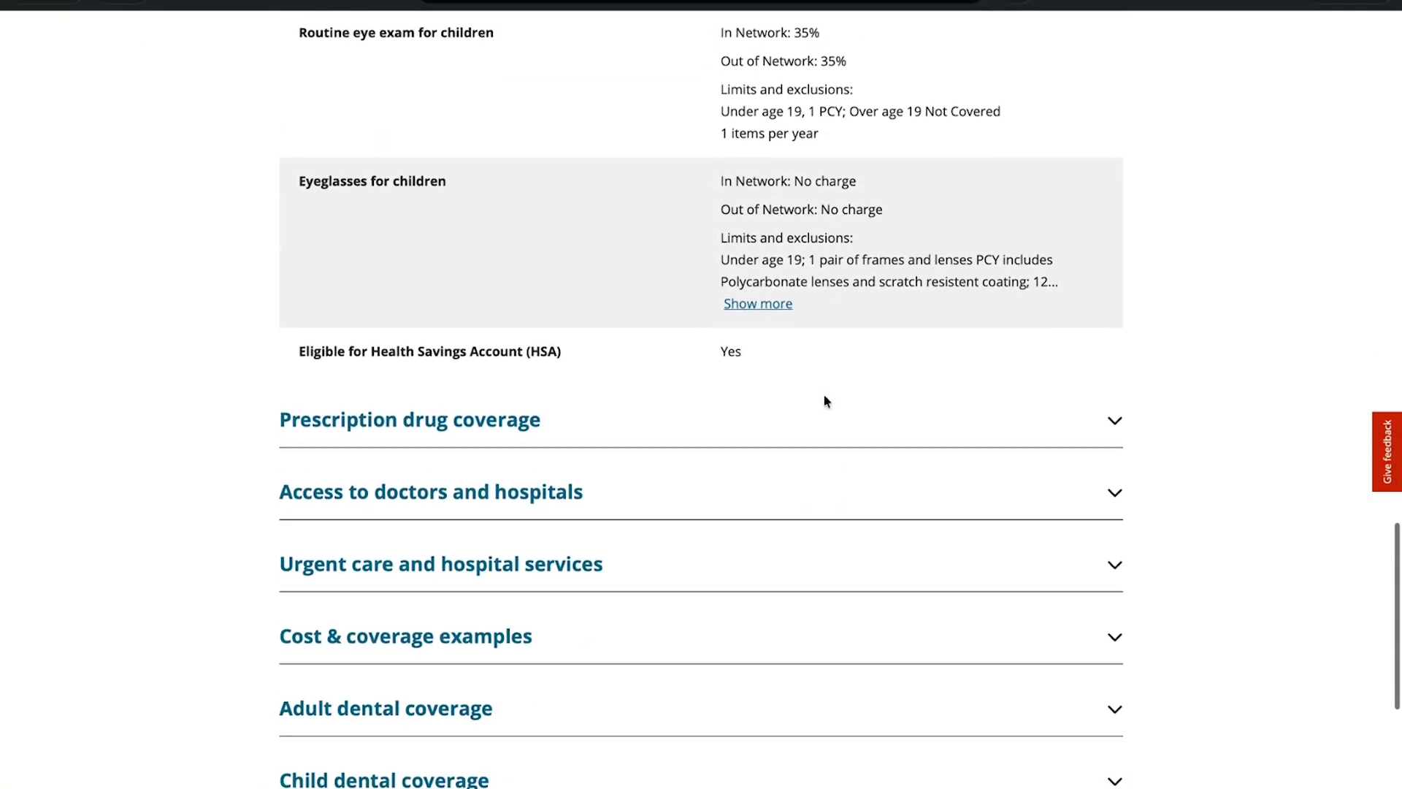
# Step: Expand the plan's prescription drug coverage and review the costs and limits for each drug tier
pyautogui.click(769, 344)
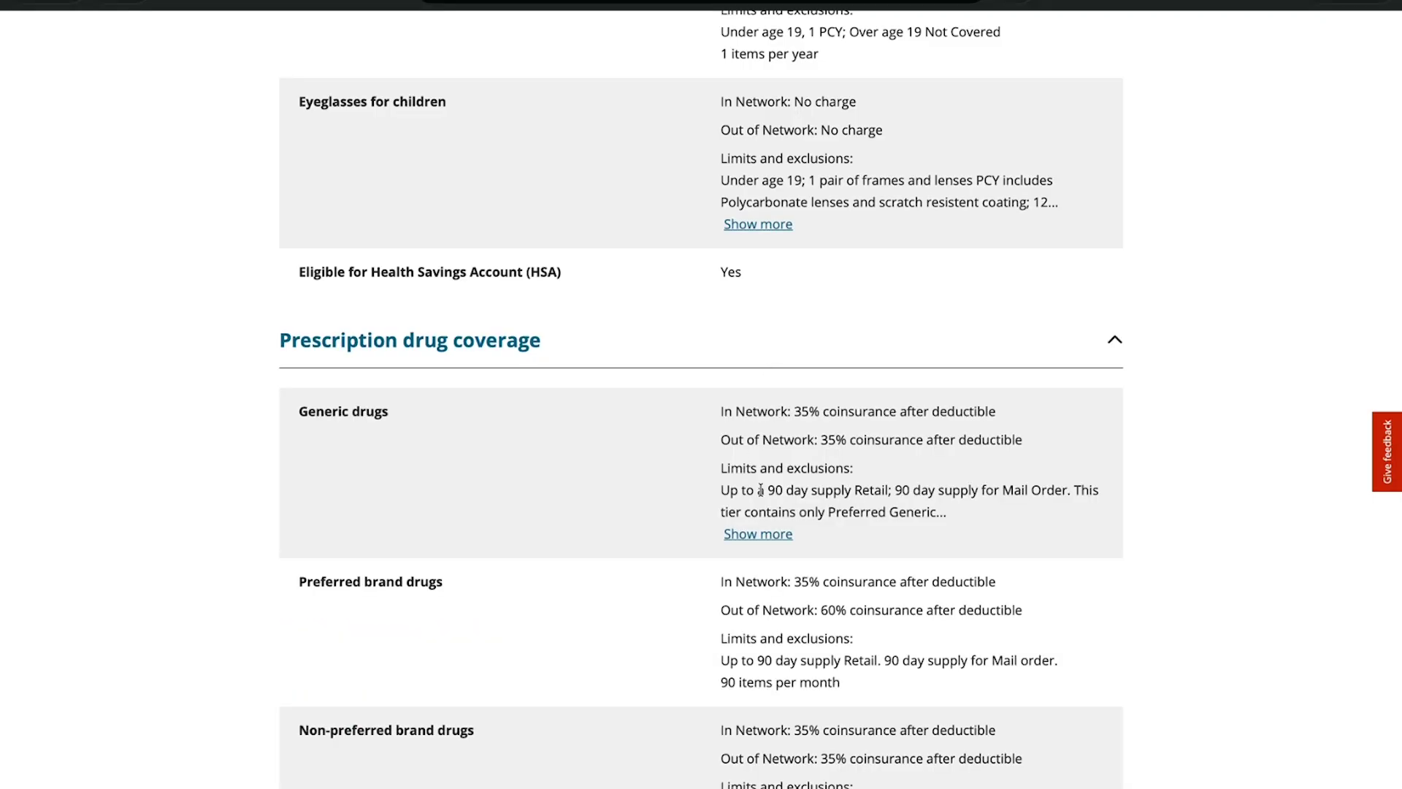
pyautogui.scroll(-4, 760, 490)
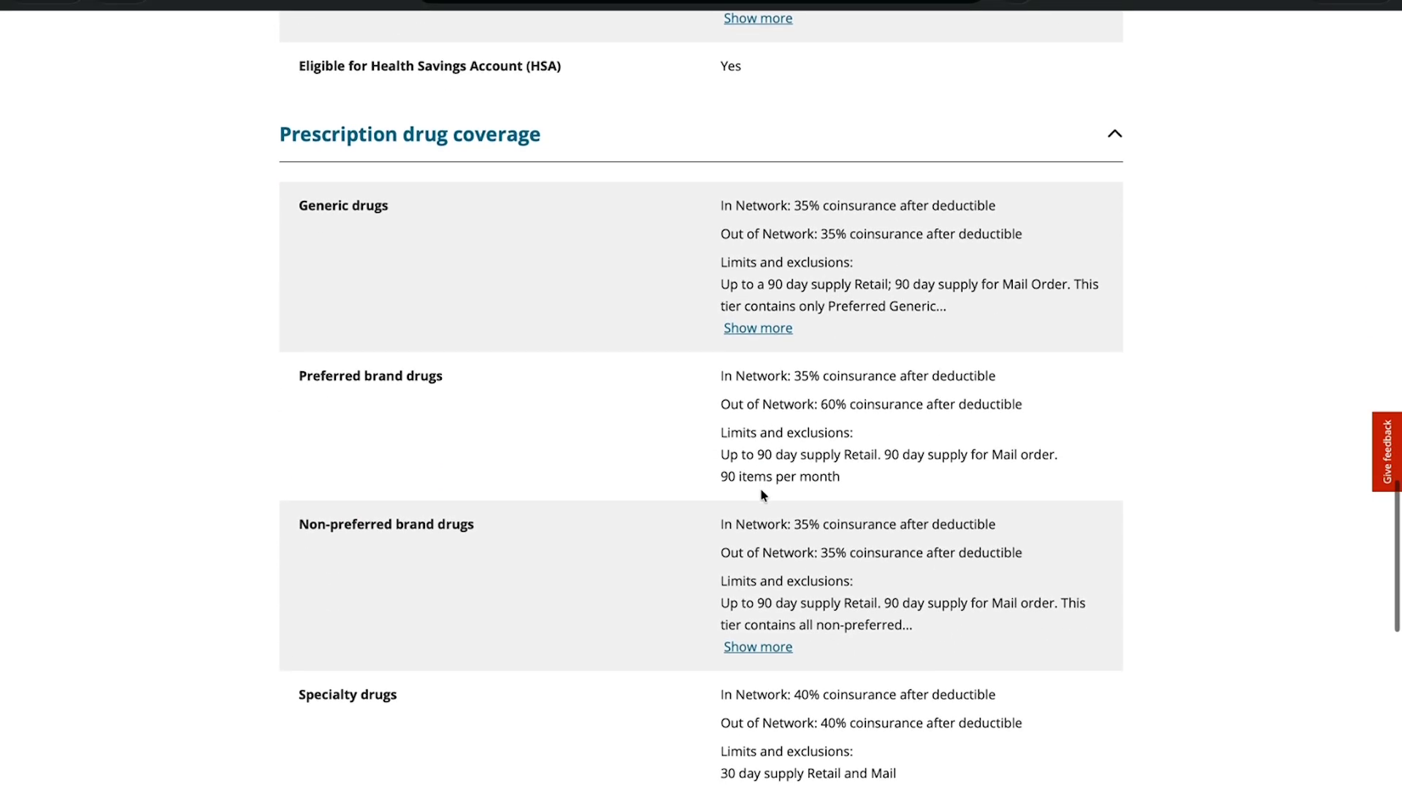
pyautogui.scroll(-7, 762, 494)
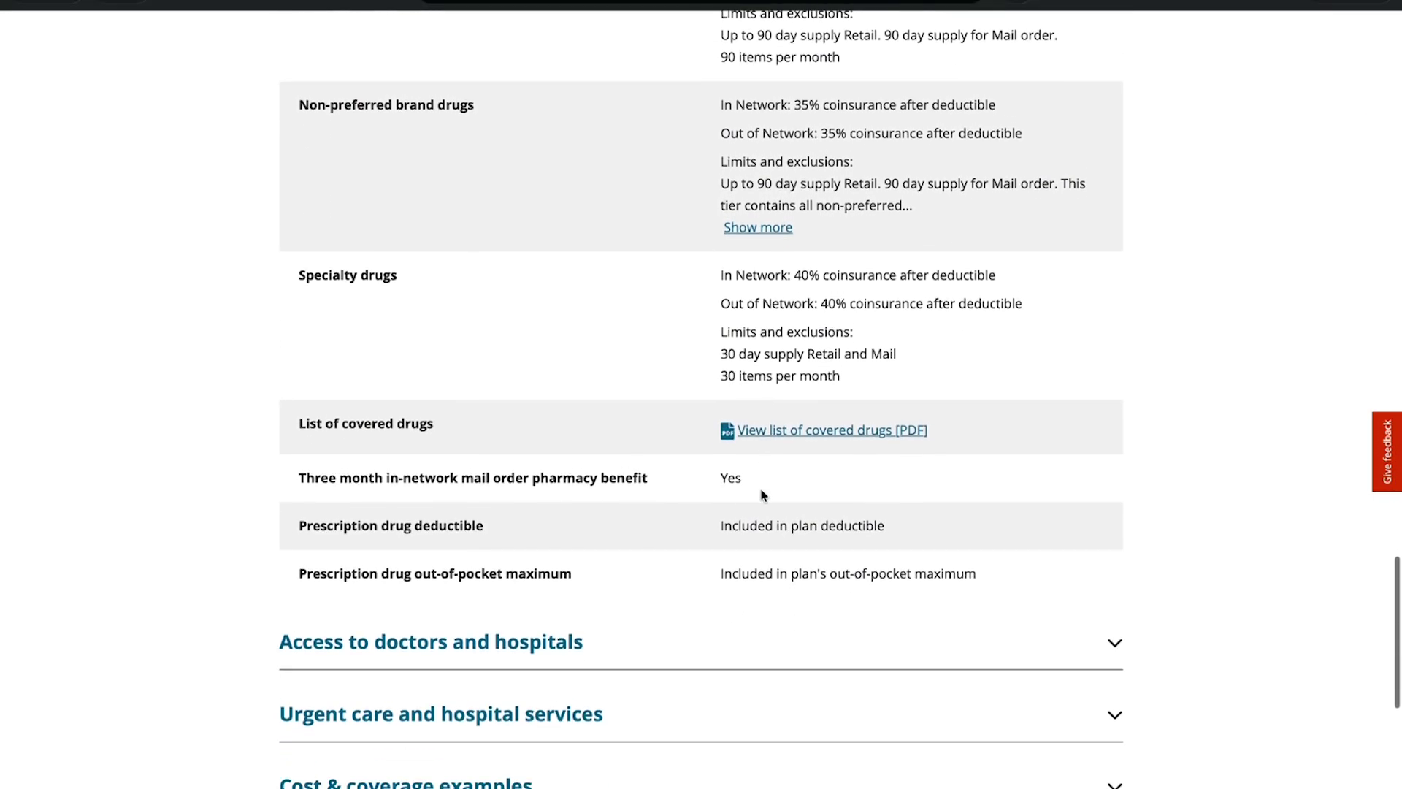
pyautogui.scroll(-3, 761, 490)
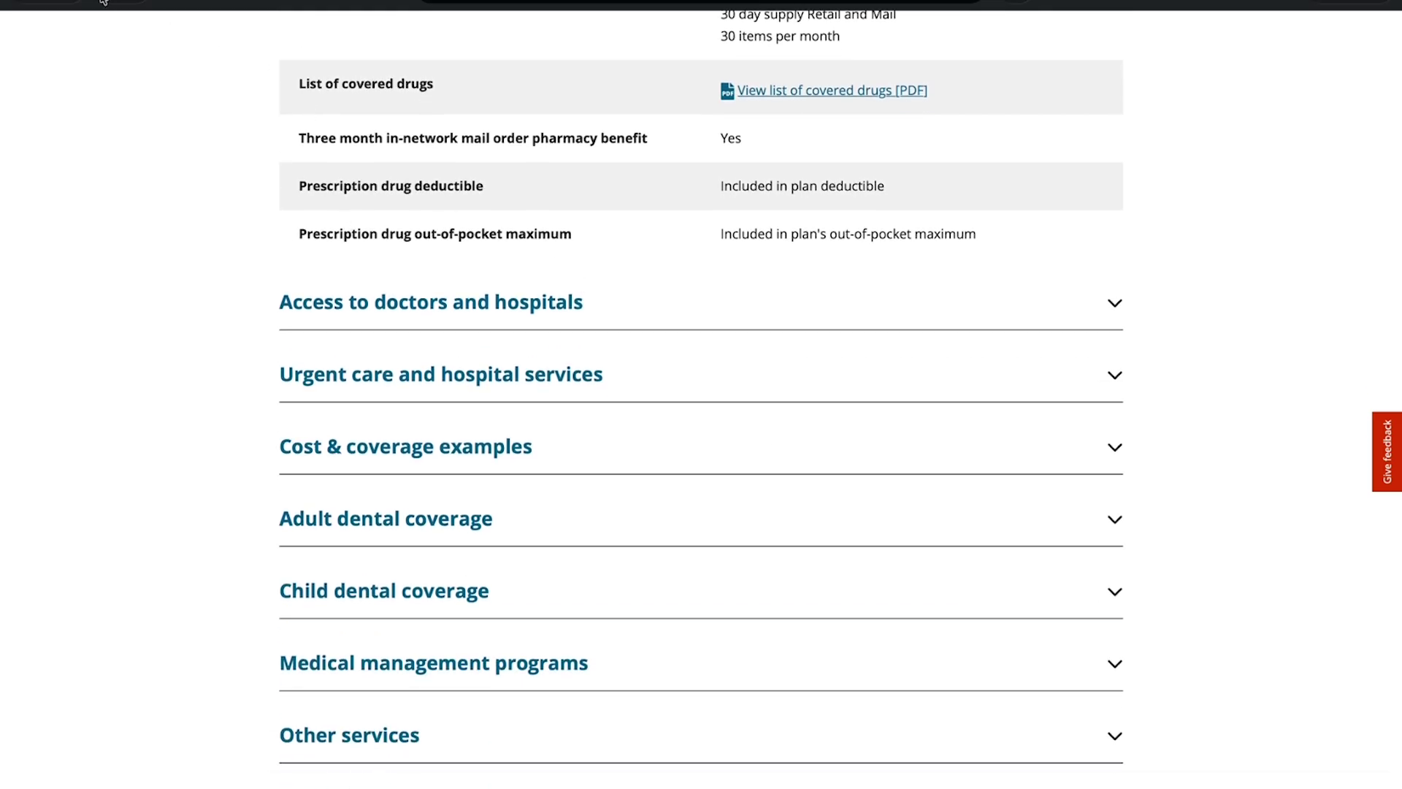
# Step: Return from the plan details to the health plan list and view the household group summary
pyautogui.click(103, 1)
pyautogui.scroll(-5, 221, 212)
pyautogui.scroll(4, 221, 212)
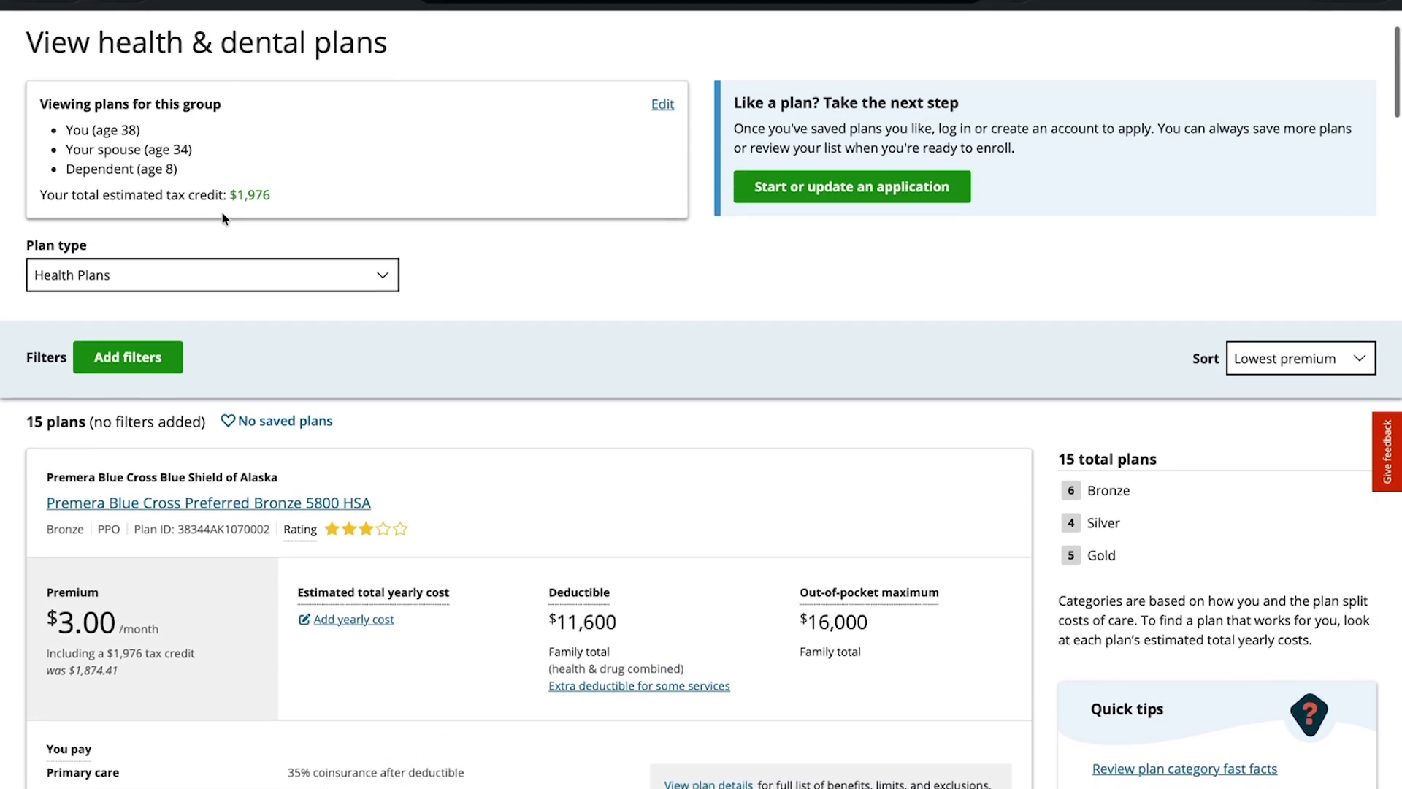
pyautogui.scroll(2, 222, 217)
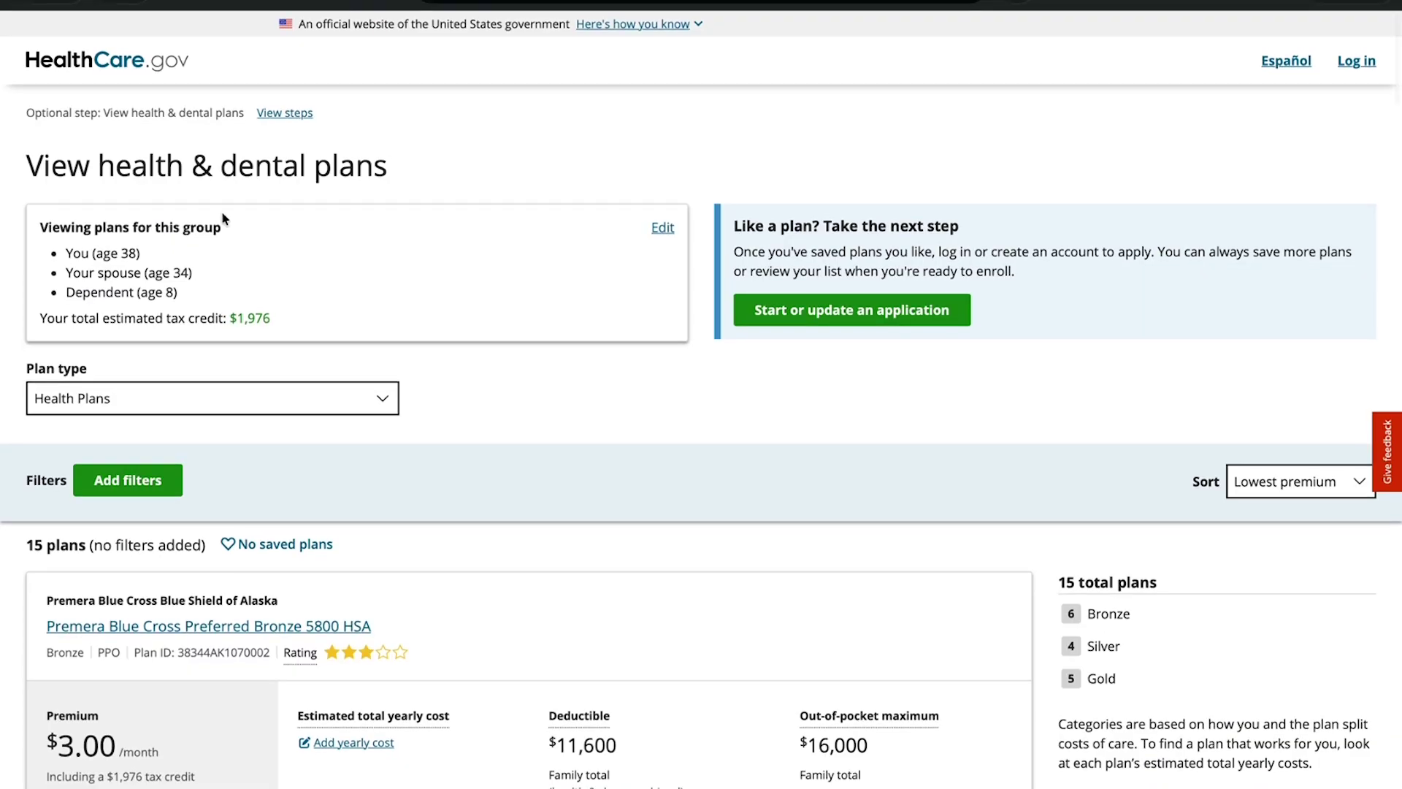
# Step: Sort the health plans by lowest deductible and compare the premiums, deductibles and out-of-pocket maximums of the reordered plans
pyautogui.scroll(-2, 576, 460)
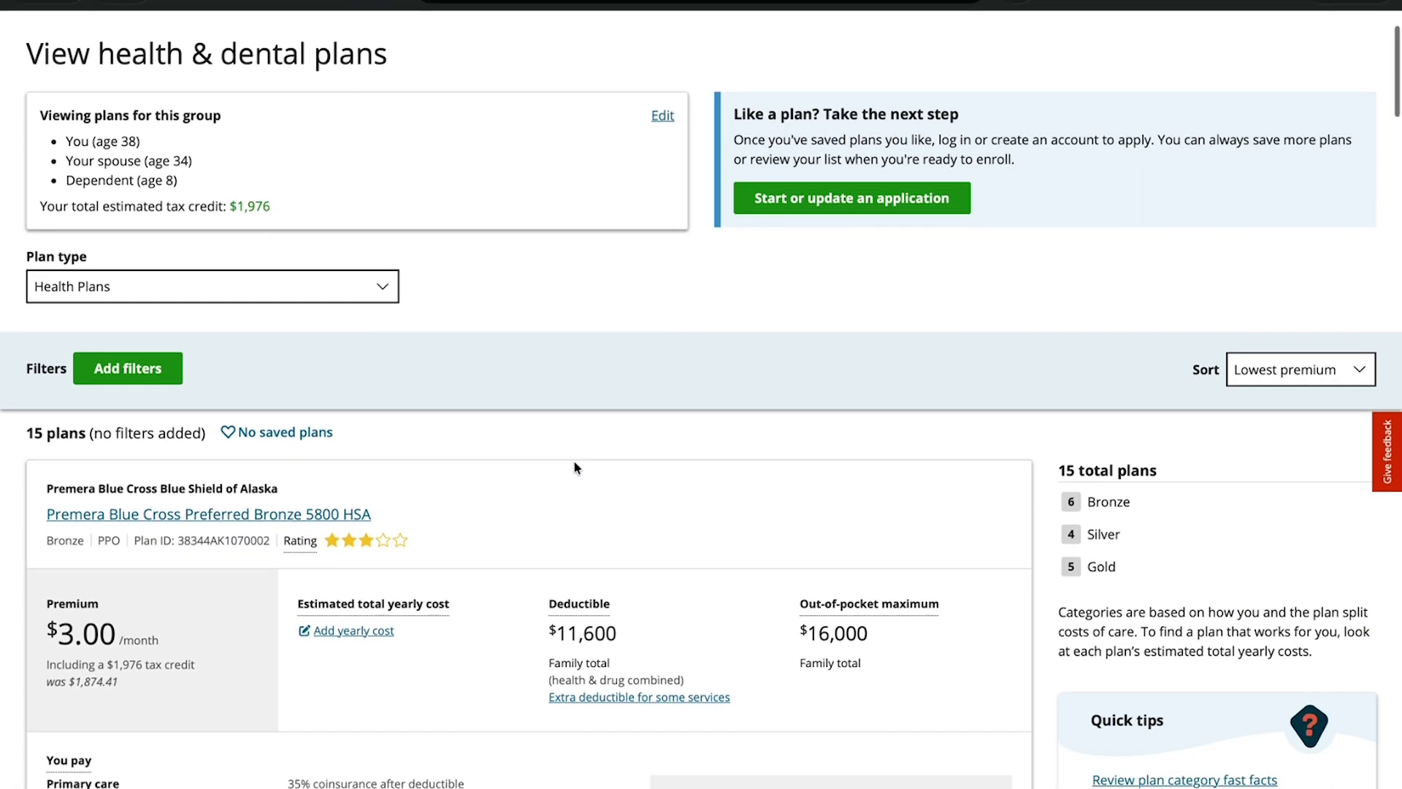
pyautogui.scroll(-3, 471, 371)
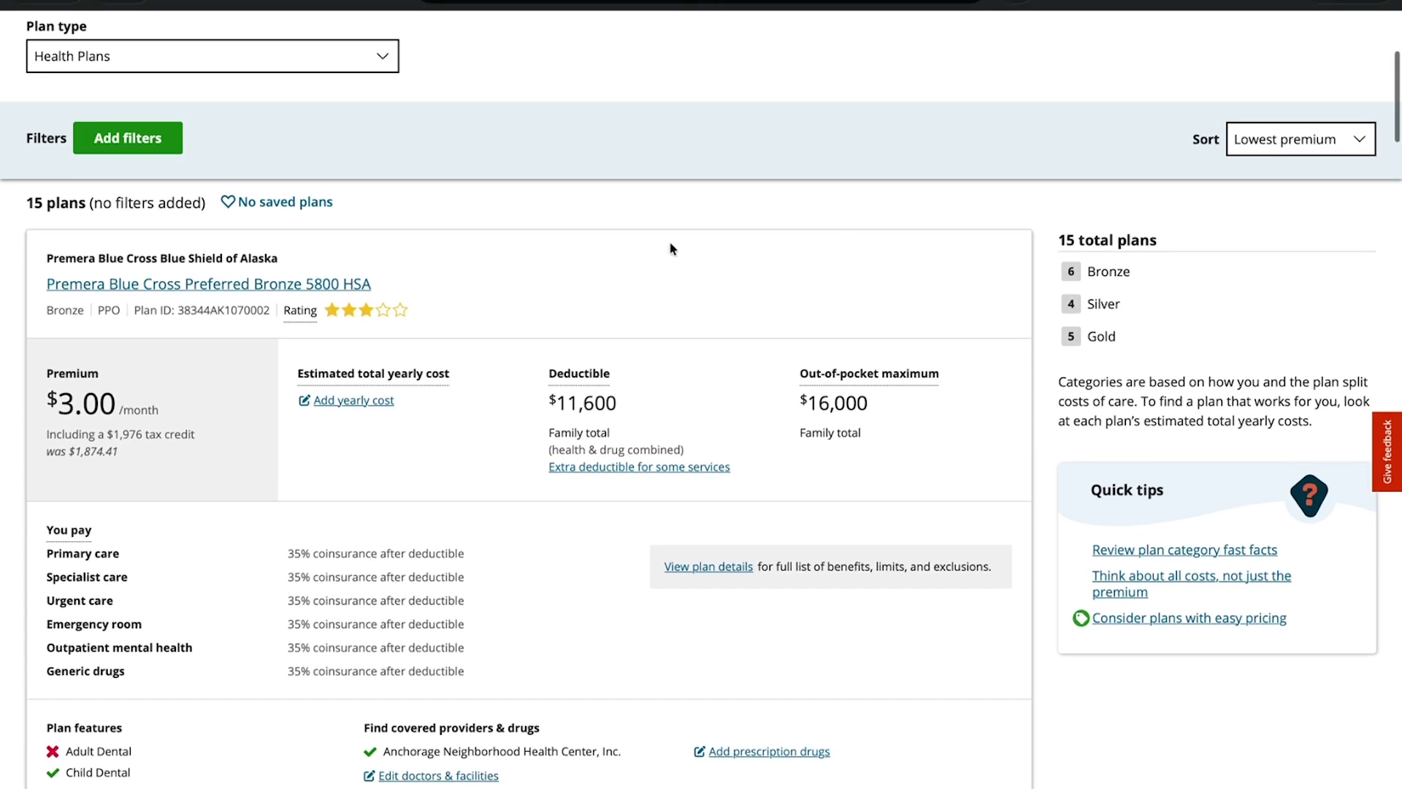
pyautogui.click(1324, 148)
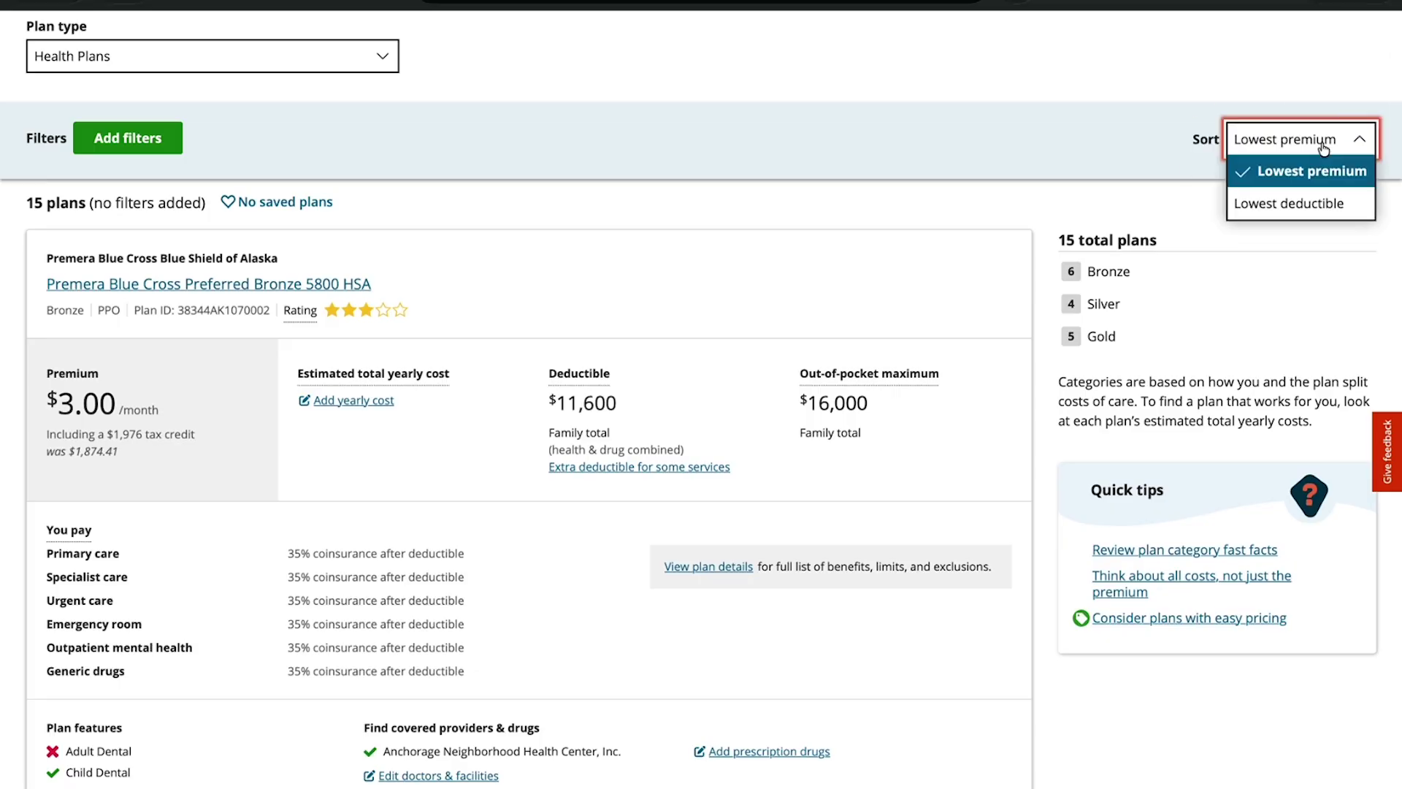
pyautogui.click(1280, 205)
pyautogui.scroll(-2, 1007, 380)
pyautogui.scroll(-6, 1006, 380)
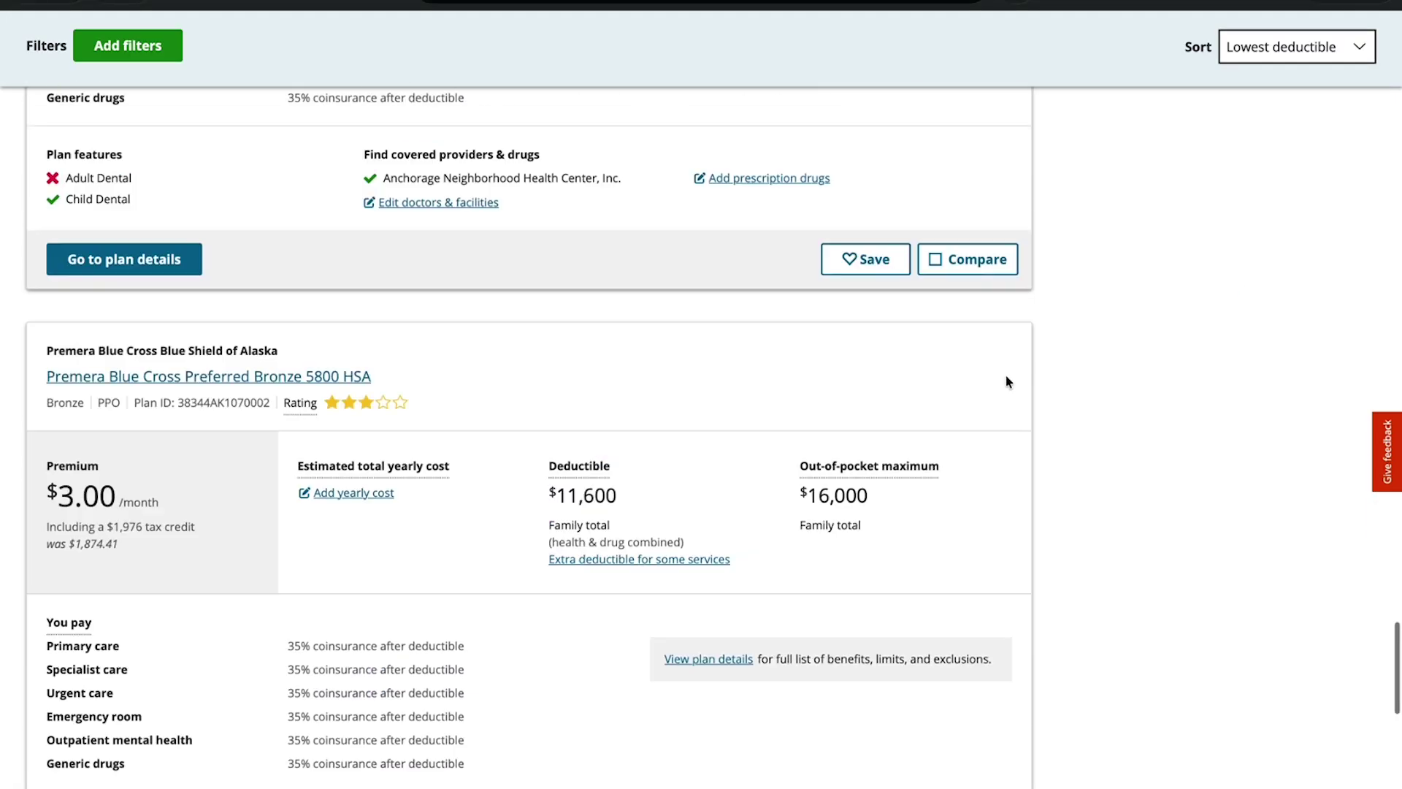
pyautogui.scroll(20, 1006, 382)
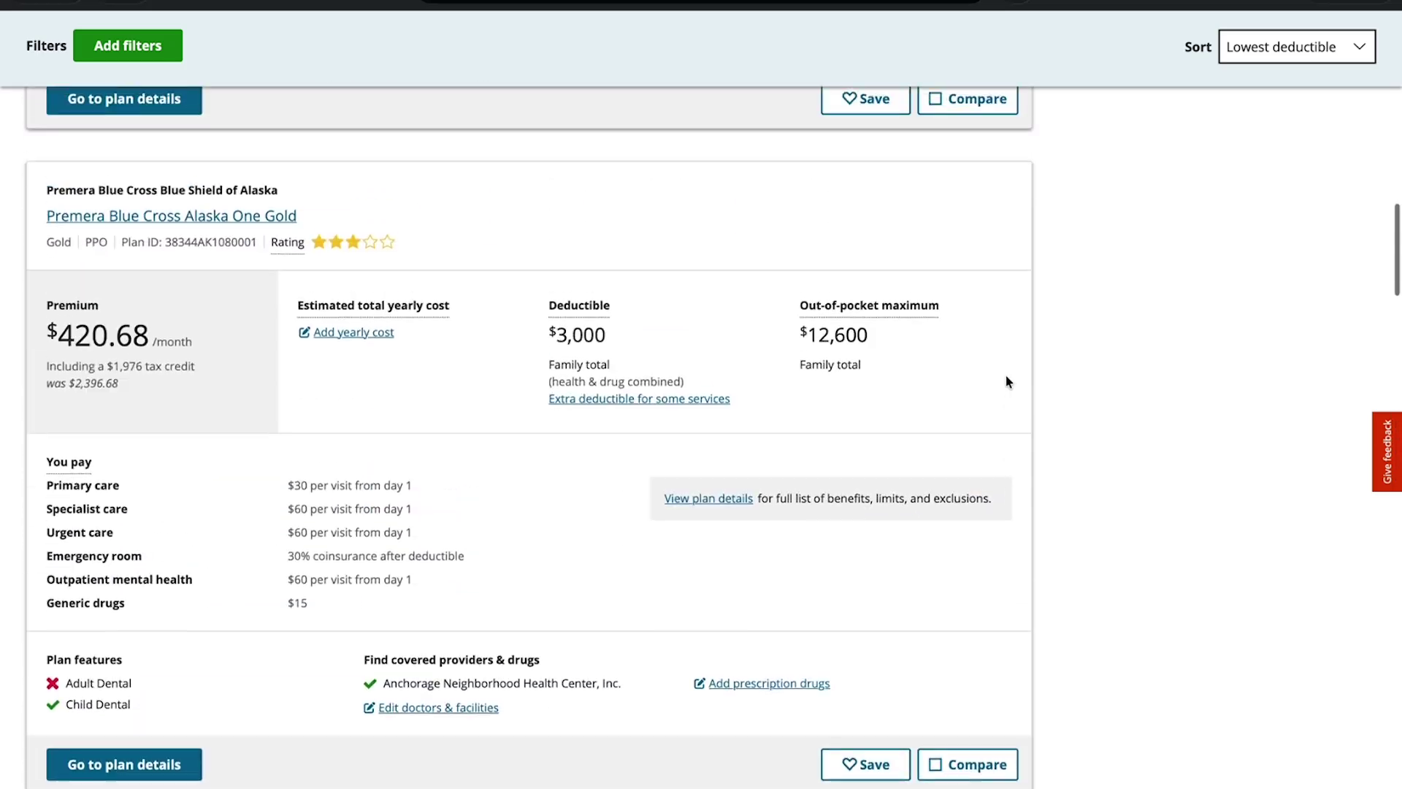
pyautogui.scroll(20, 1007, 381)
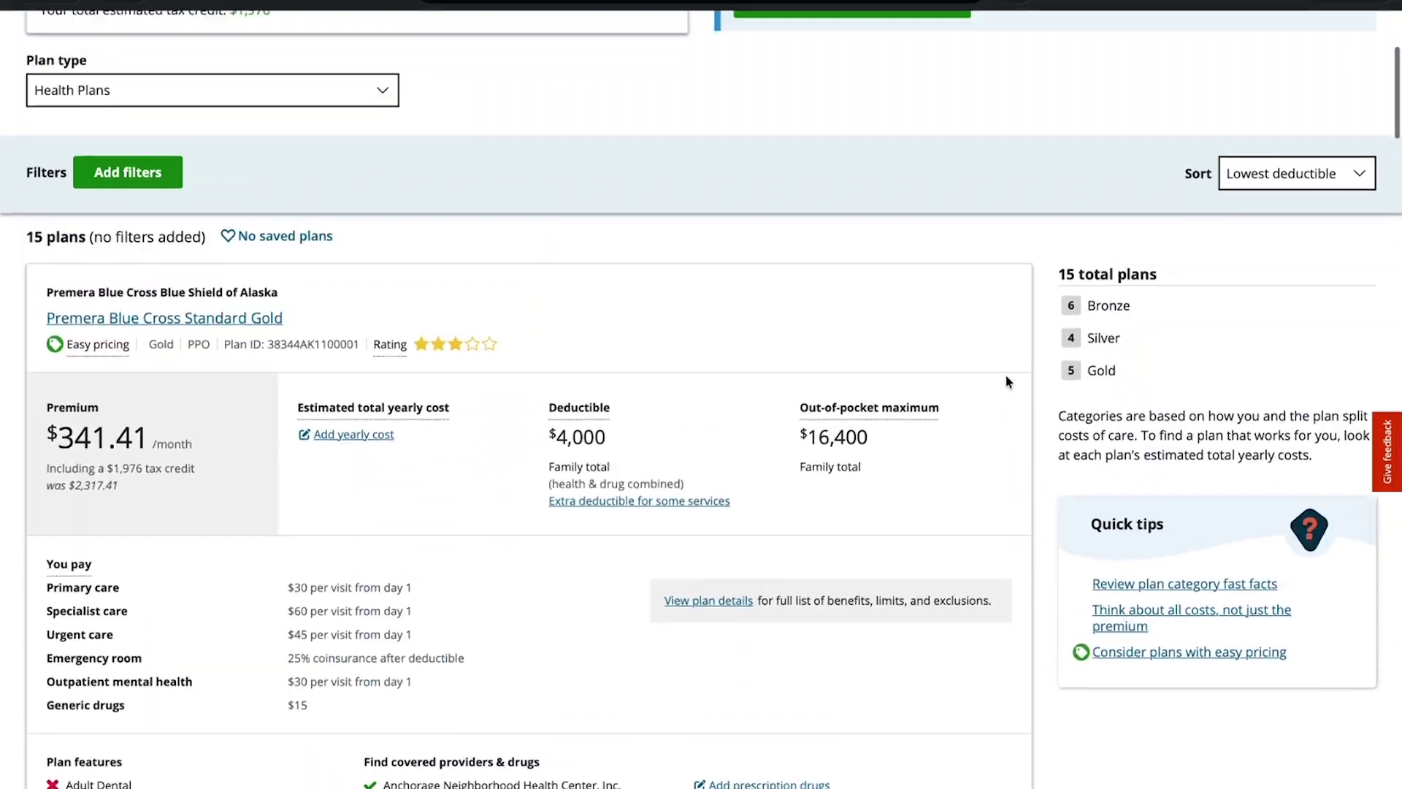
pyautogui.scroll(1, 1006, 381)
pyautogui.scroll(-2, 1008, 380)
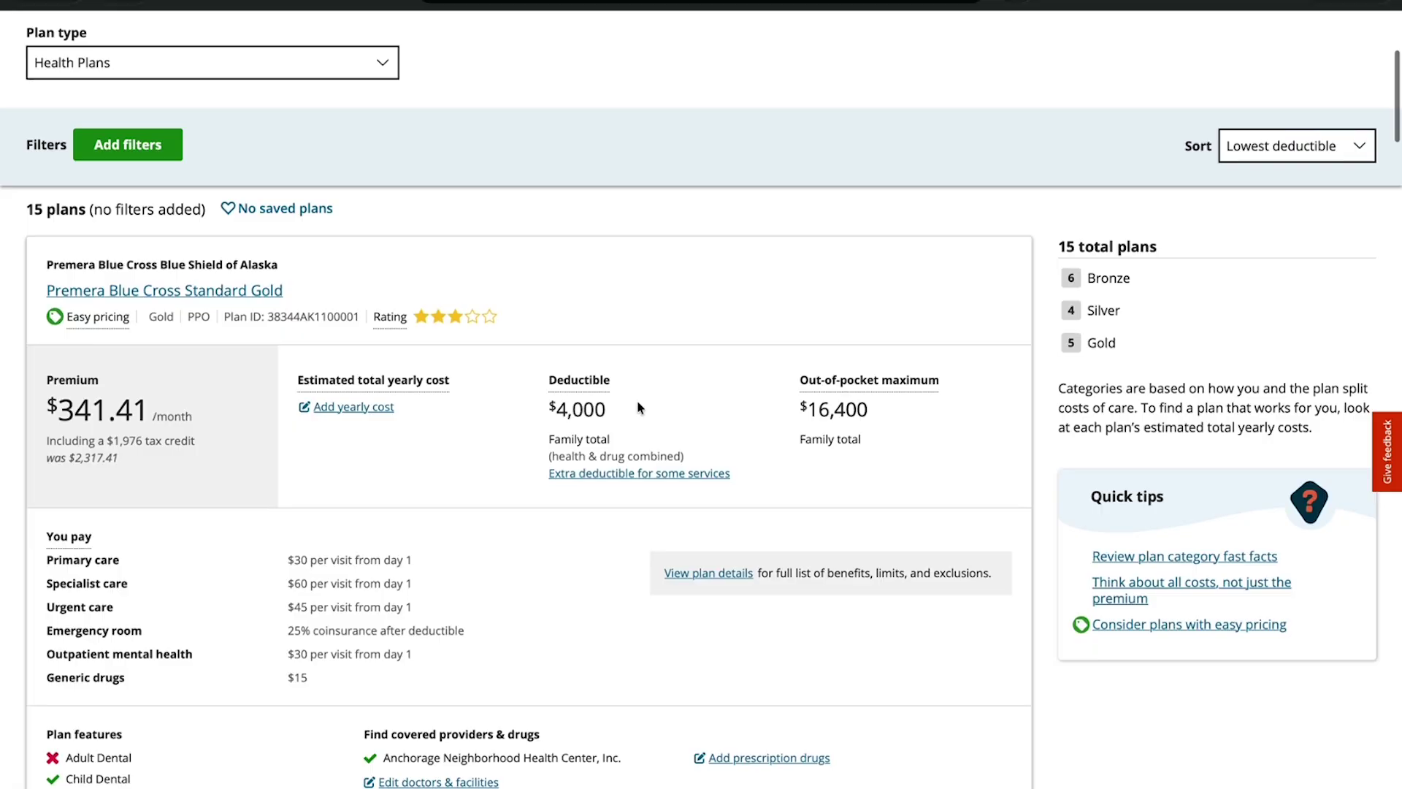
pyautogui.scroll(-7, 638, 407)
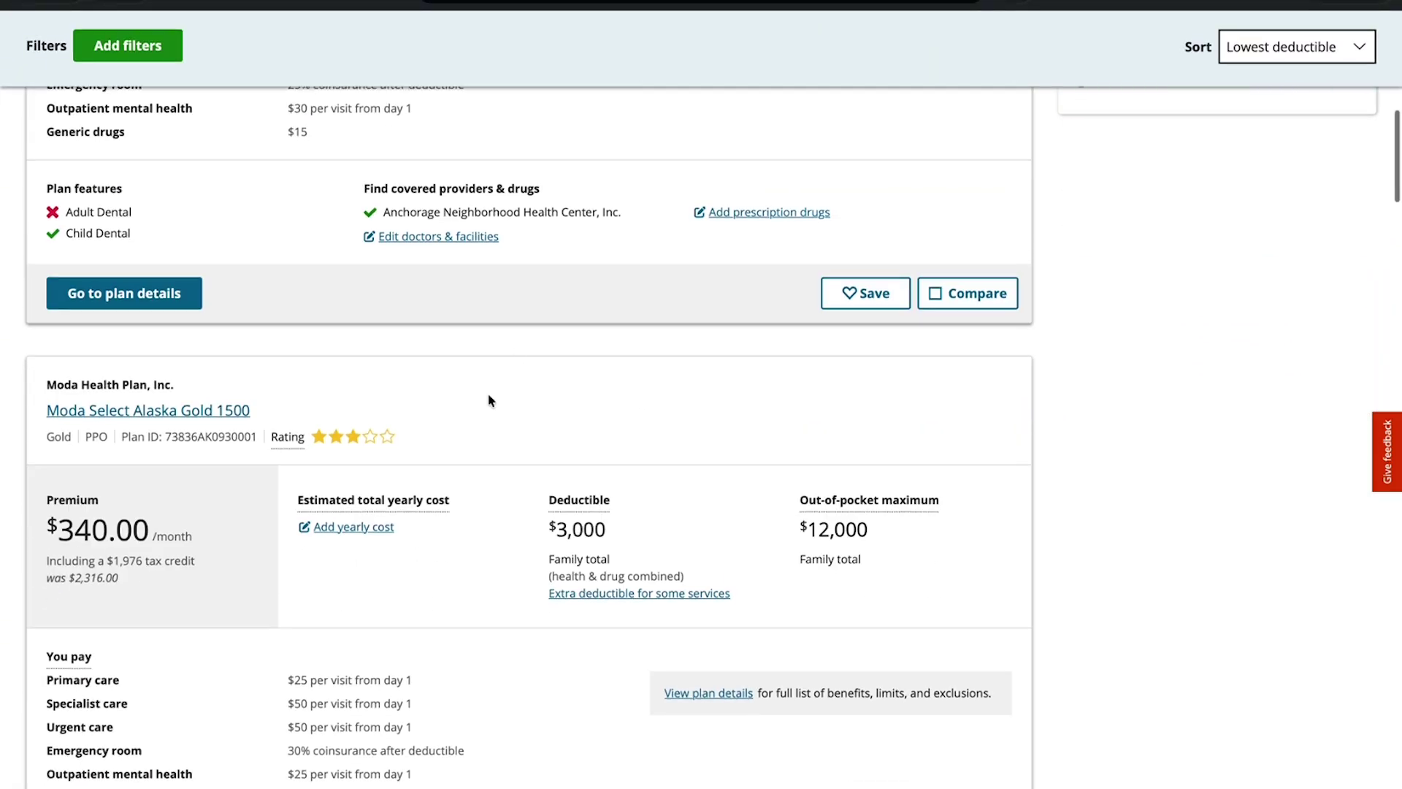
# Step: Compare the premiums, deductibles and out-of-pocket maximums of the Moda and Premera Gold plans in the sorted list
pyautogui.scroll(1, 526, 409)
pyautogui.scroll(-9, 567, 419)
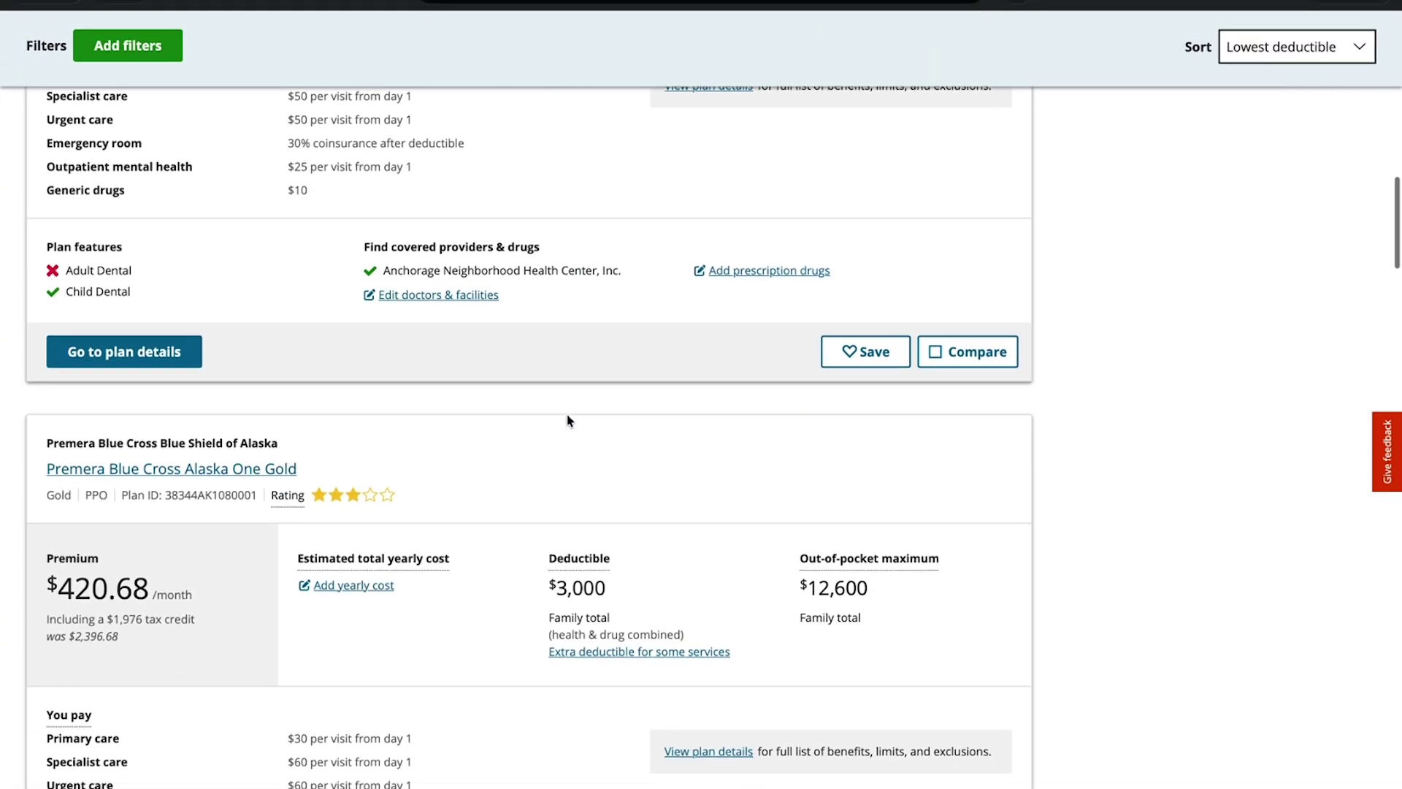
pyautogui.scroll(-13, 567, 414)
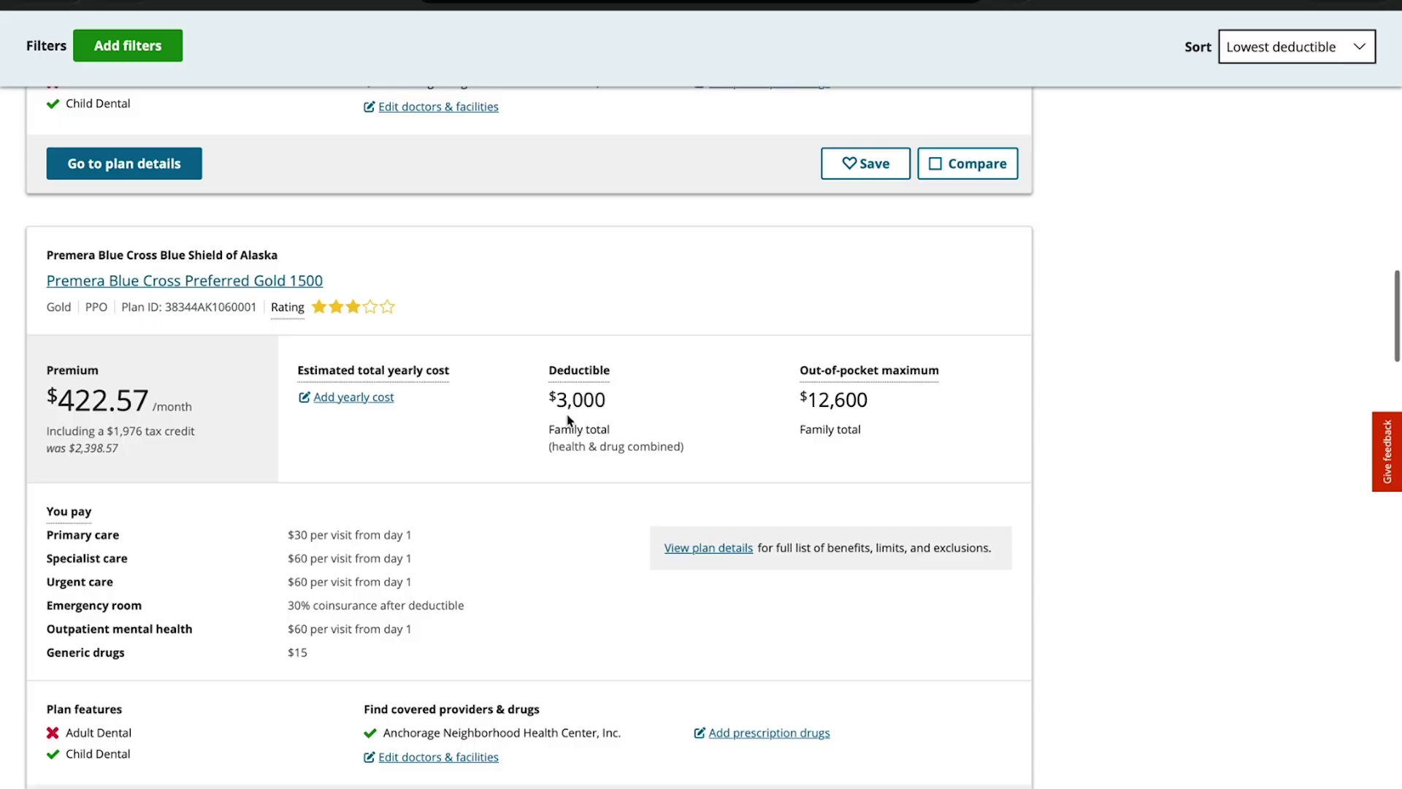
pyautogui.scroll(5, 569, 420)
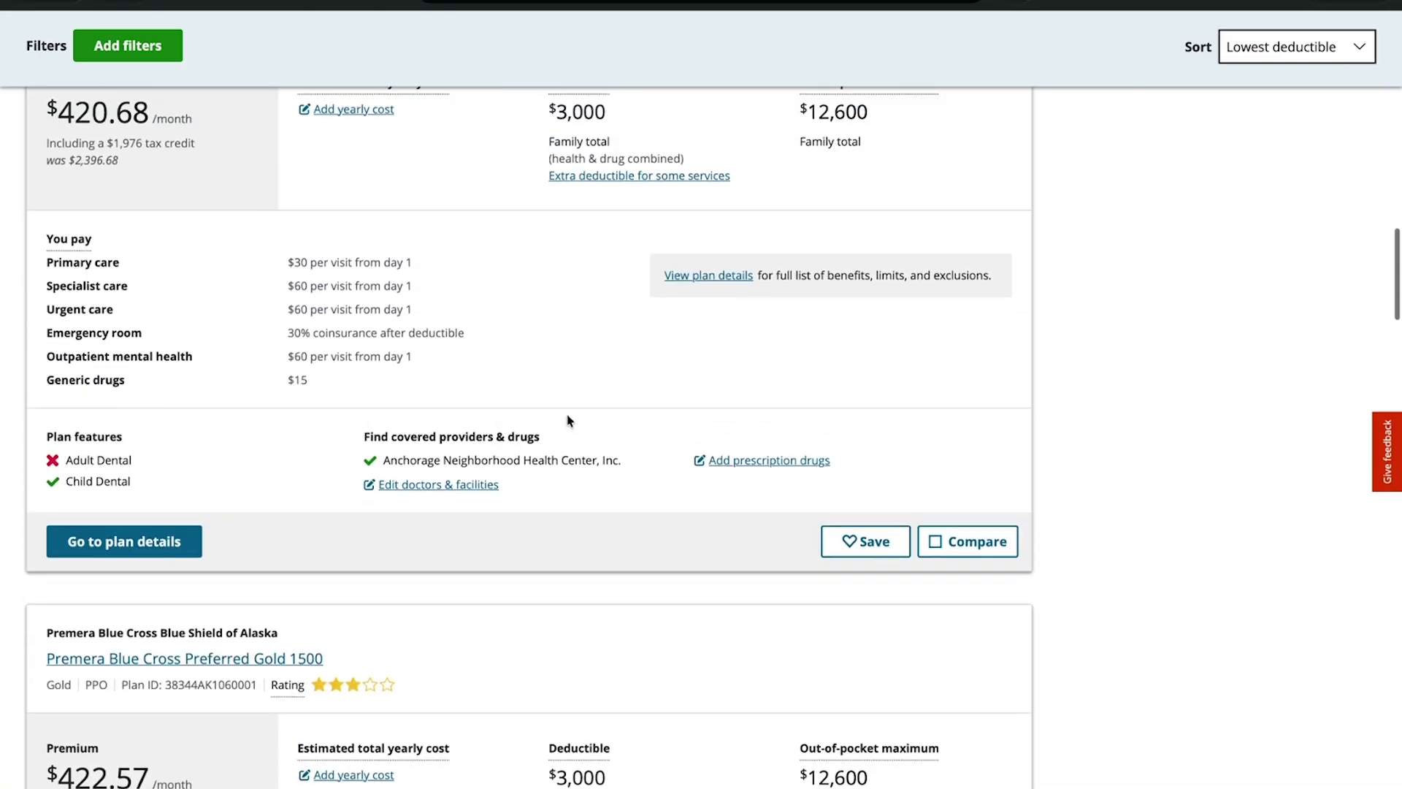
pyautogui.scroll(10, 568, 420)
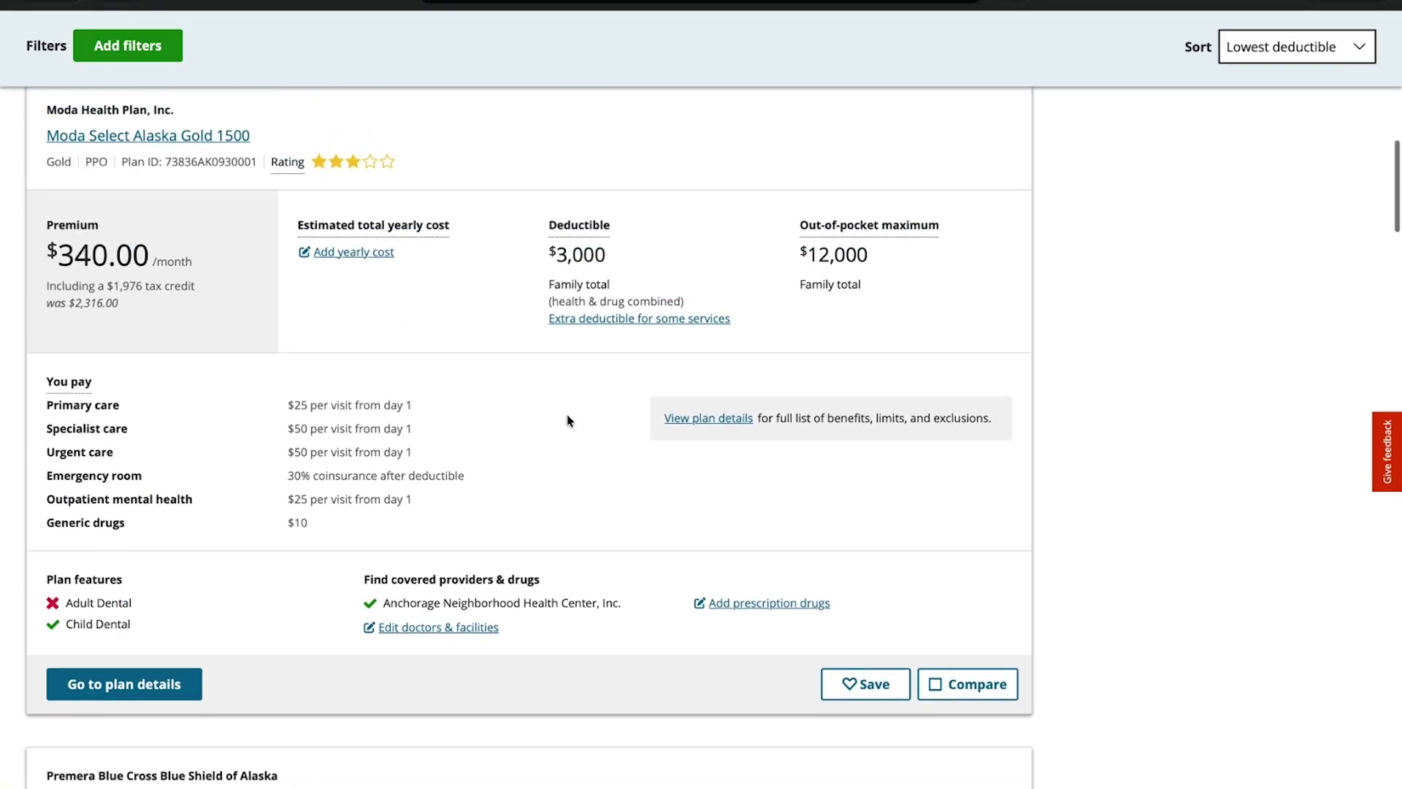
pyautogui.scroll(12, 567, 421)
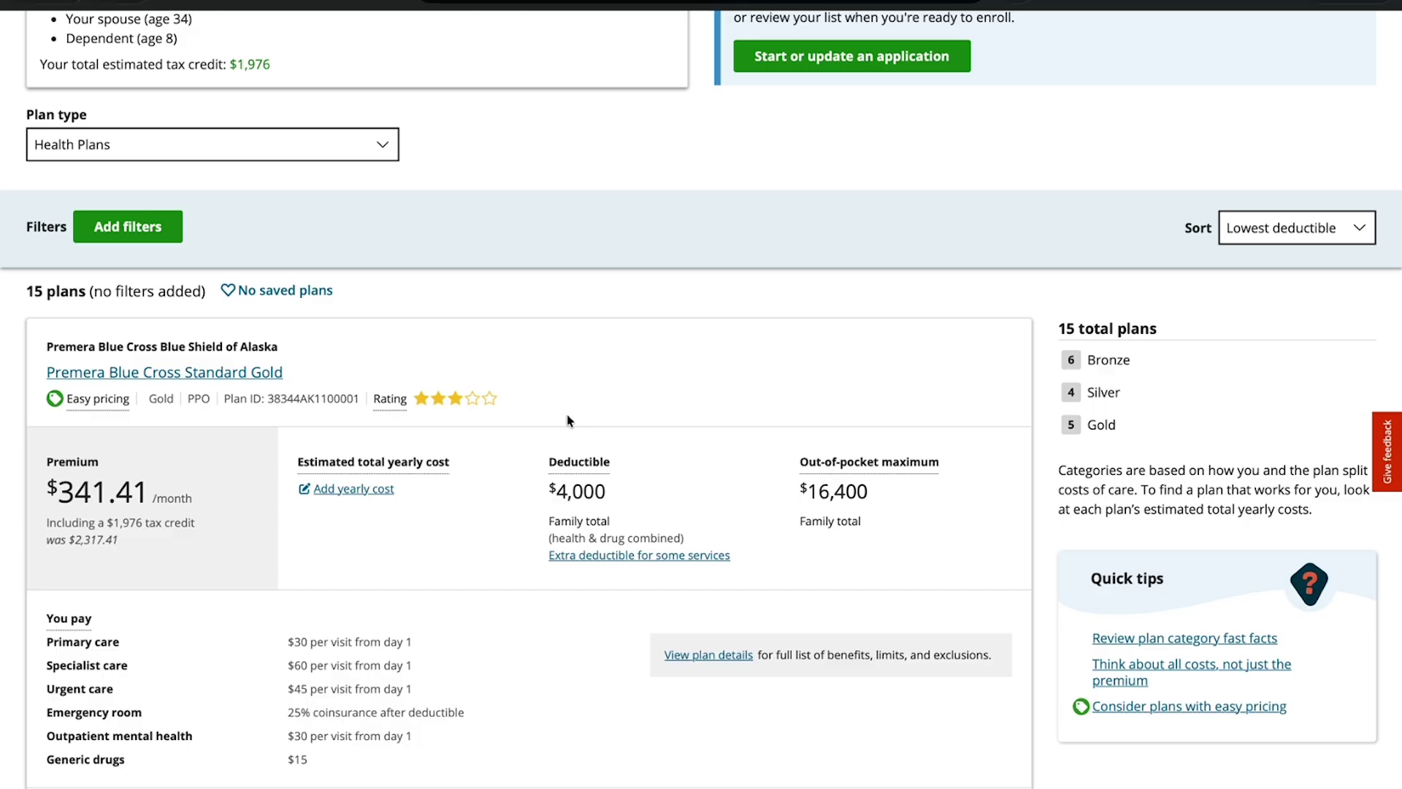
# Step: Compare the copays, plan features and provider coverage of Premera Blue Cross Standard Gold and Moda Select Alaska Gold 1500
pyautogui.scroll(-2, 567, 415)
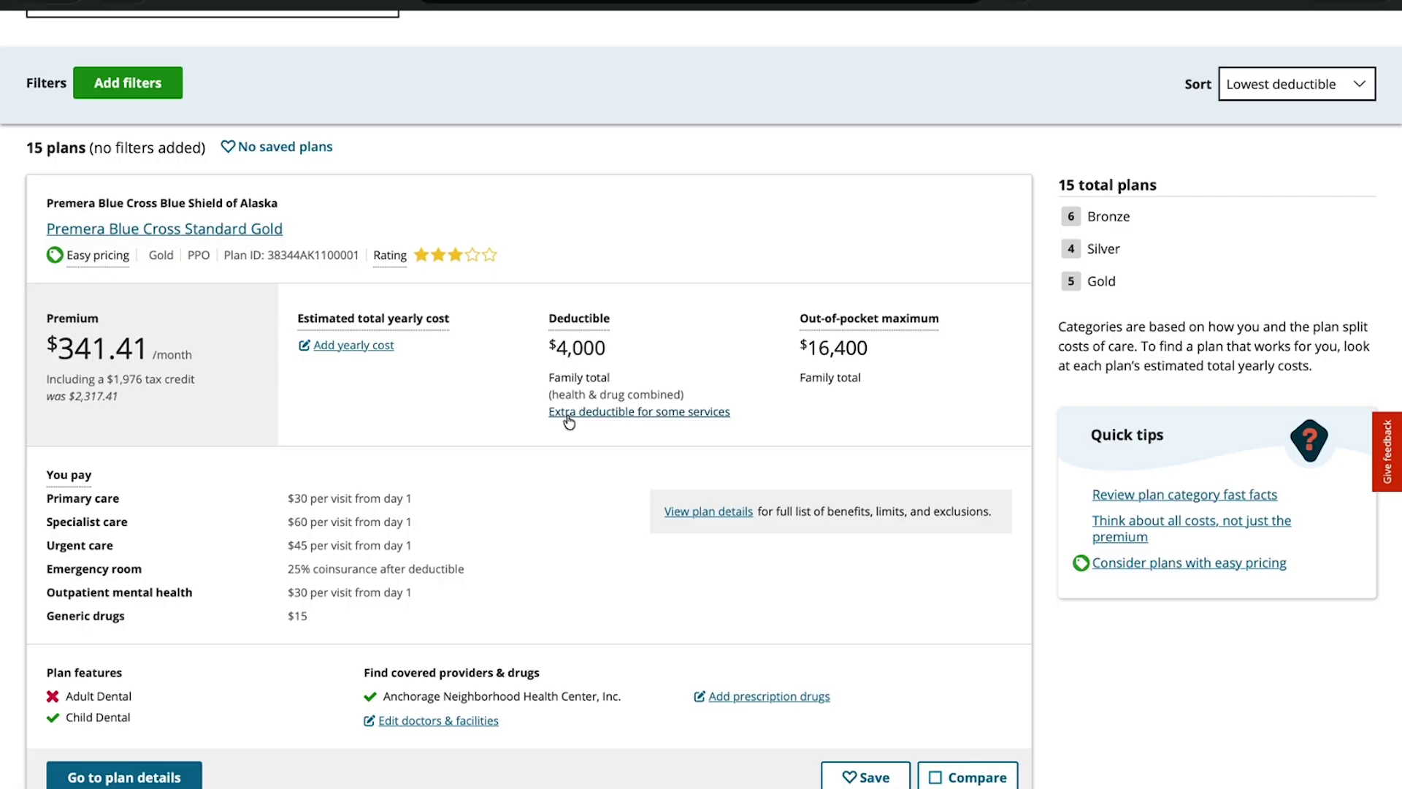
pyautogui.scroll(-1, 569, 422)
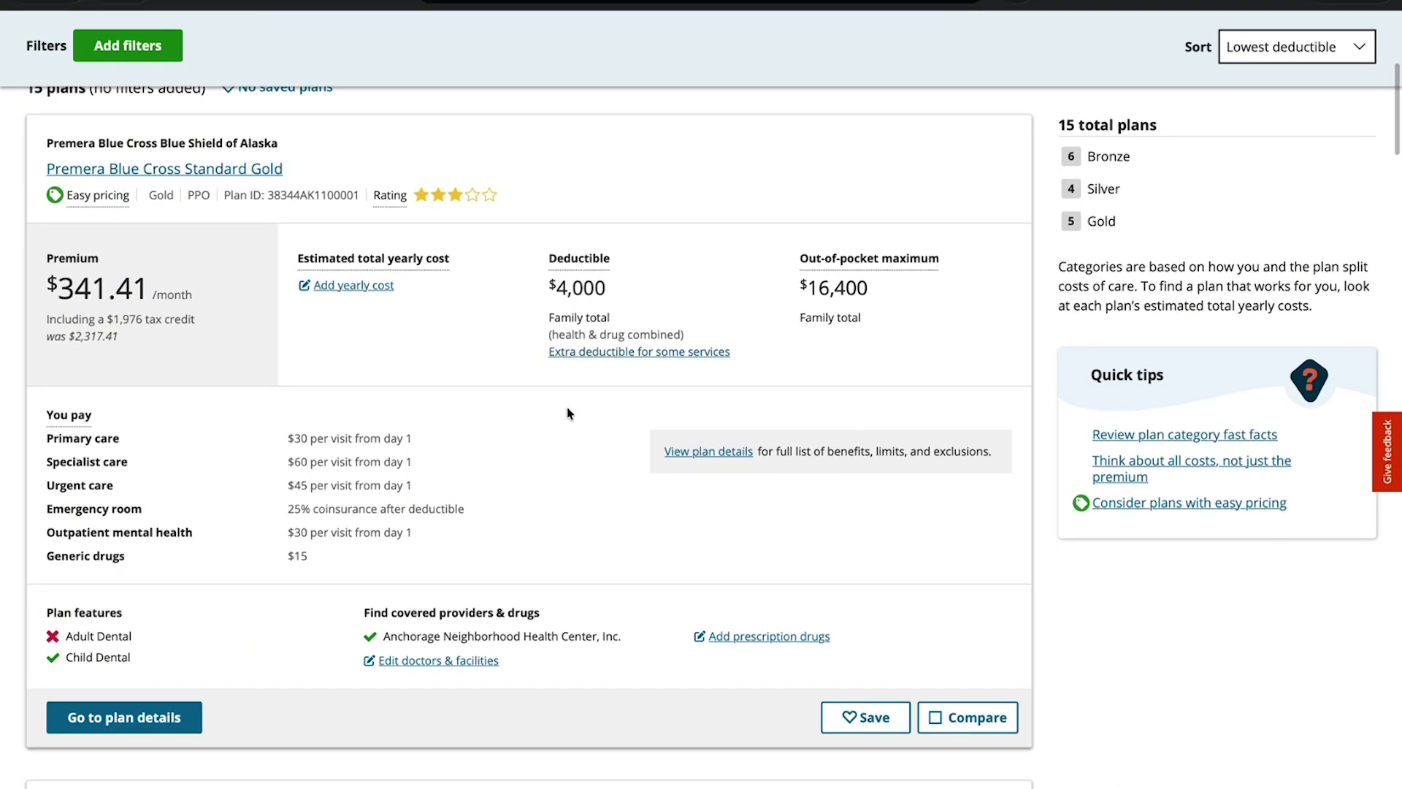
pyautogui.scroll(-2, 569, 414)
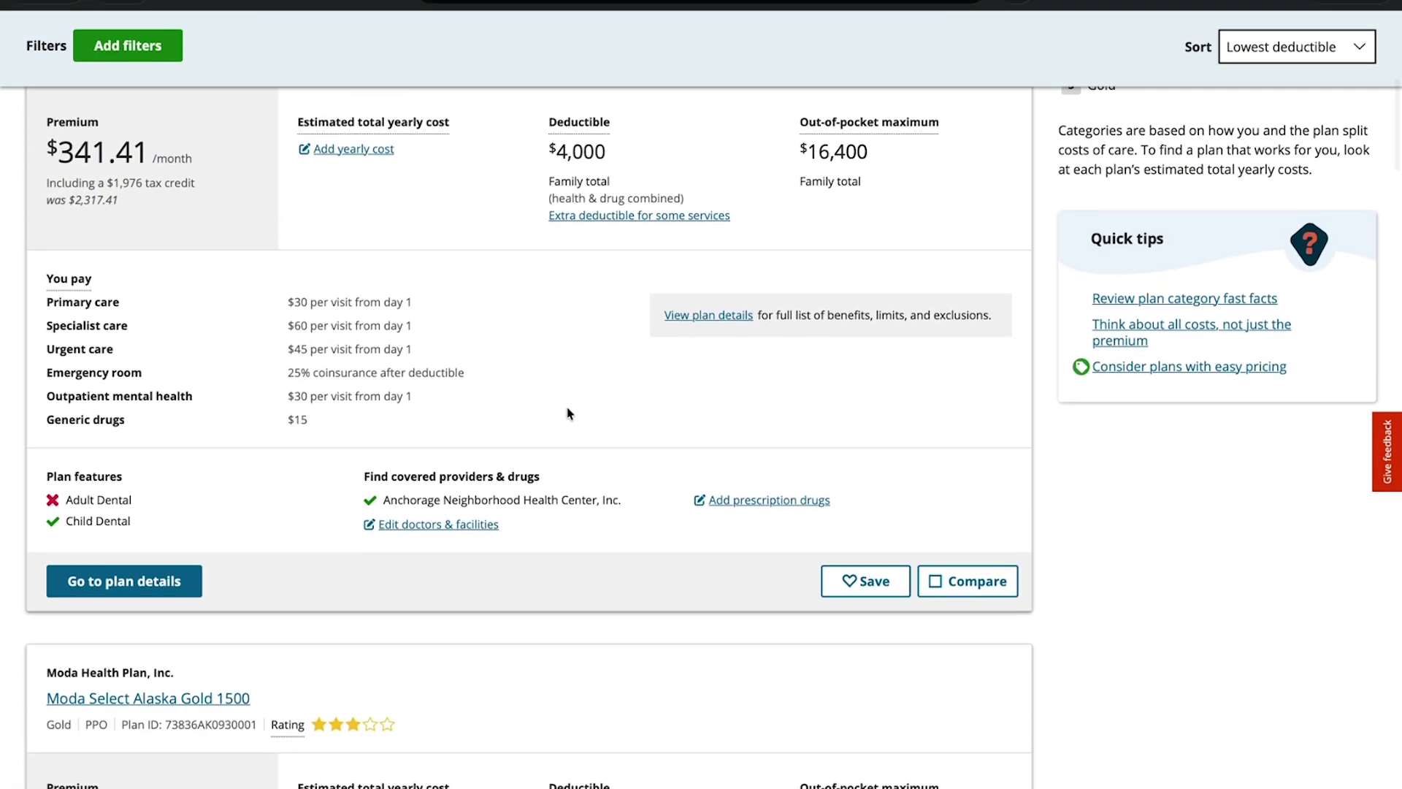
pyautogui.scroll(-1, 569, 414)
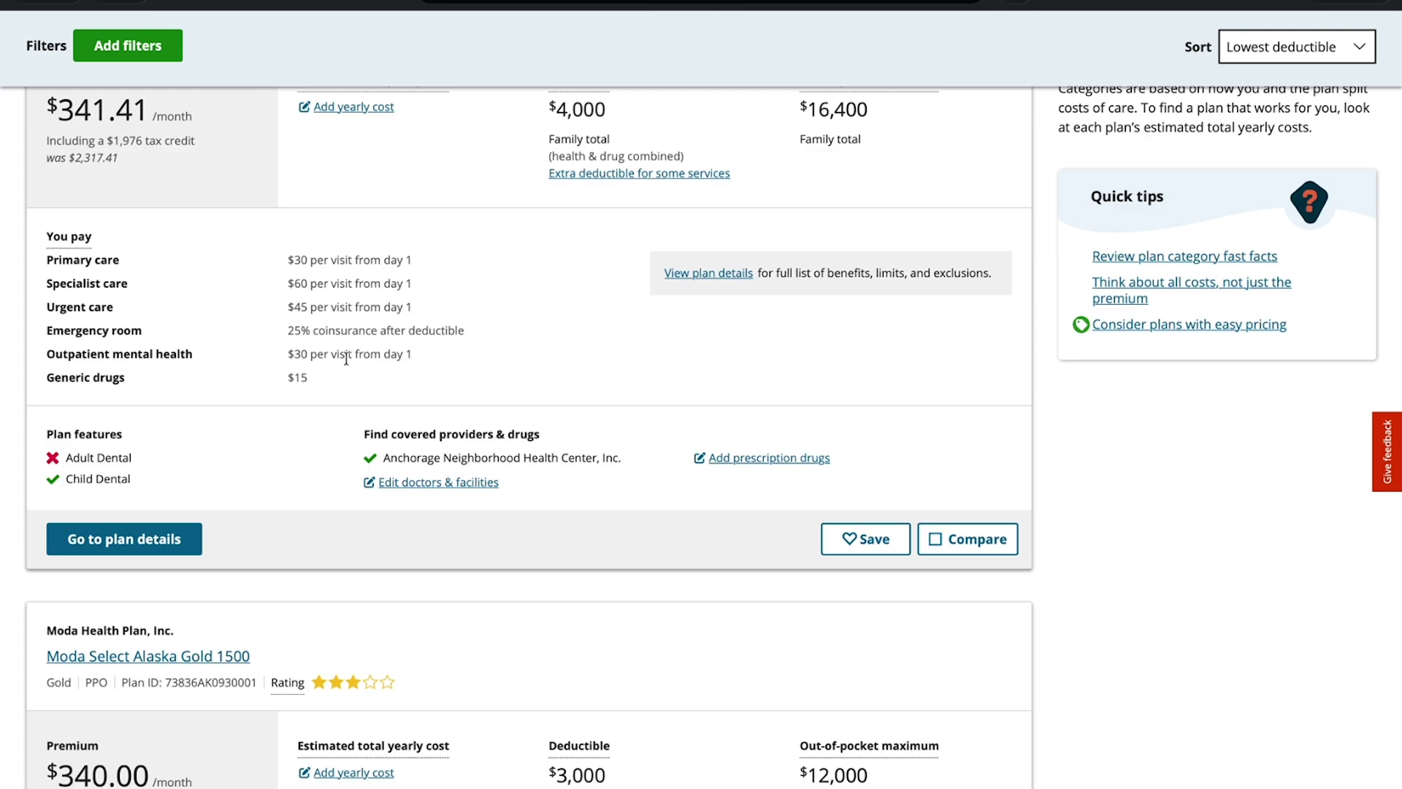
pyautogui.scroll(-1, 346, 358)
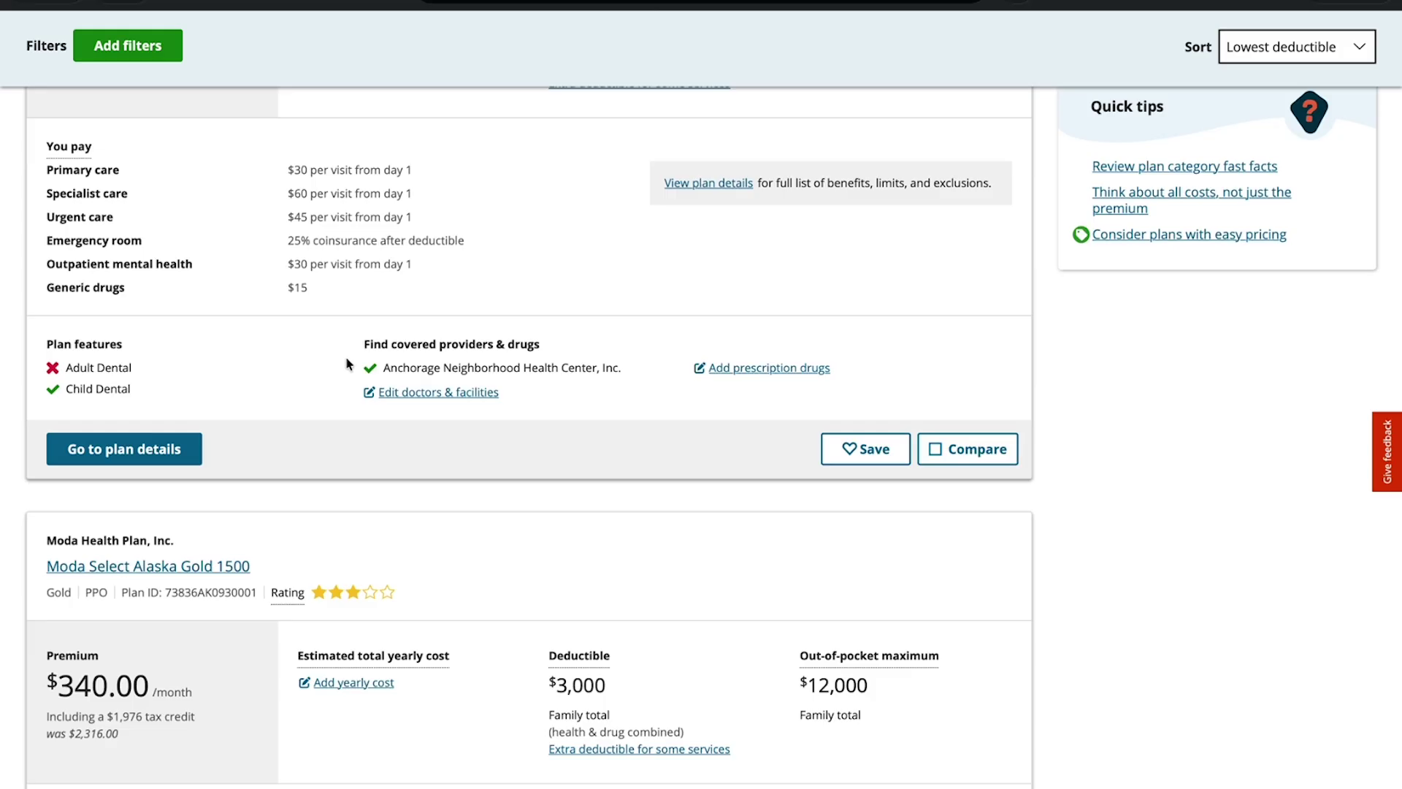
pyautogui.scroll(2, 347, 363)
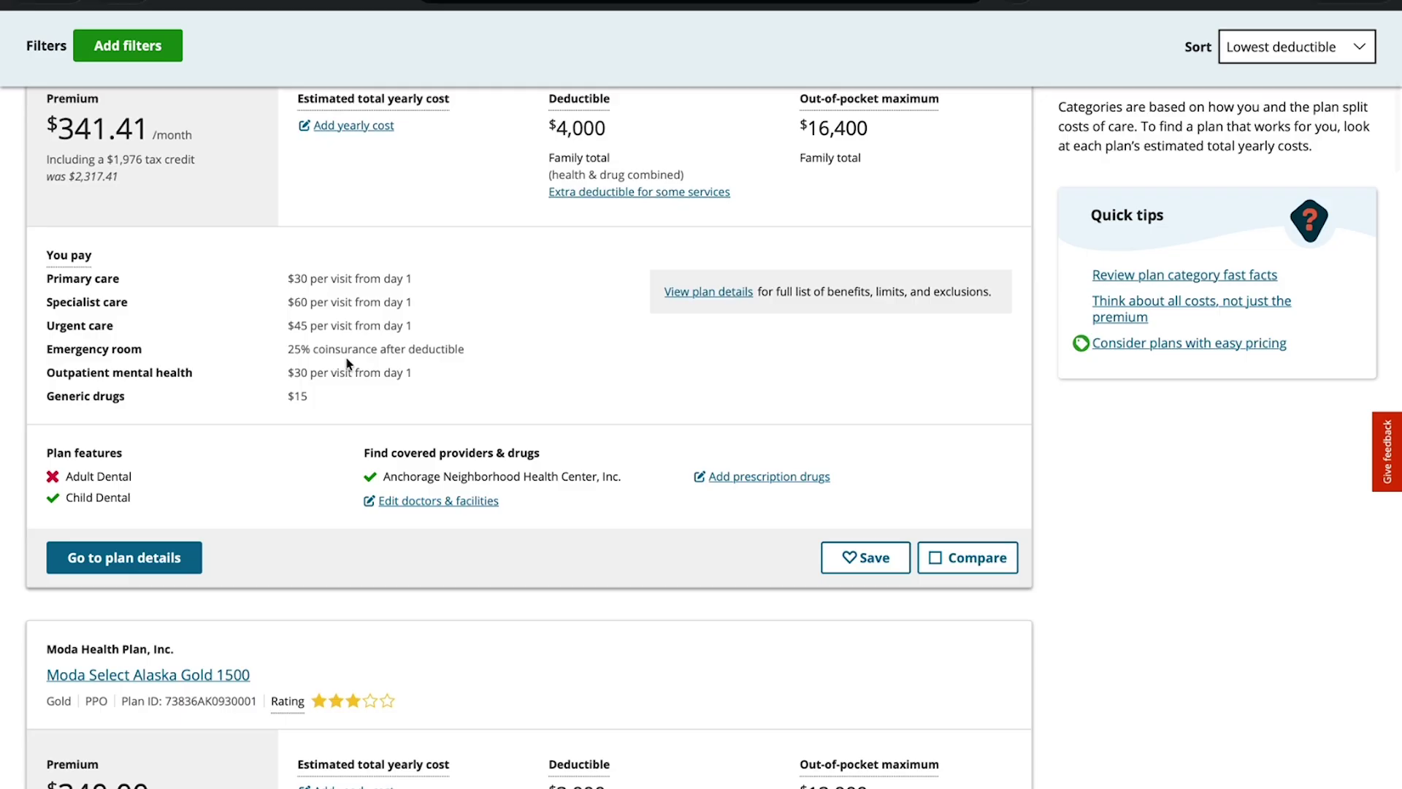
pyautogui.scroll(2, 347, 363)
pyautogui.scroll(-7, 347, 363)
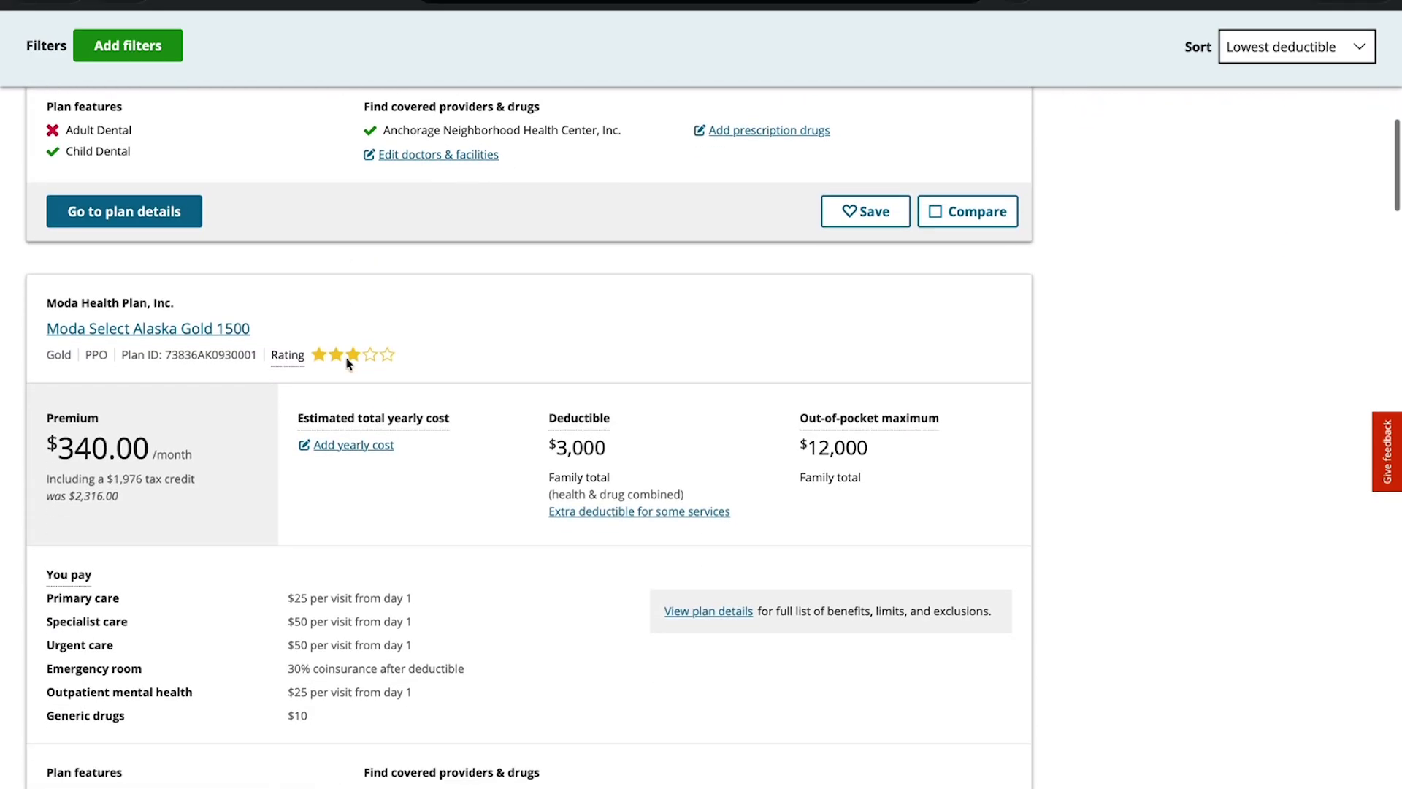
pyautogui.scroll(-1, 347, 363)
pyautogui.scroll(6, 347, 363)
pyautogui.scroll(-5, 347, 363)
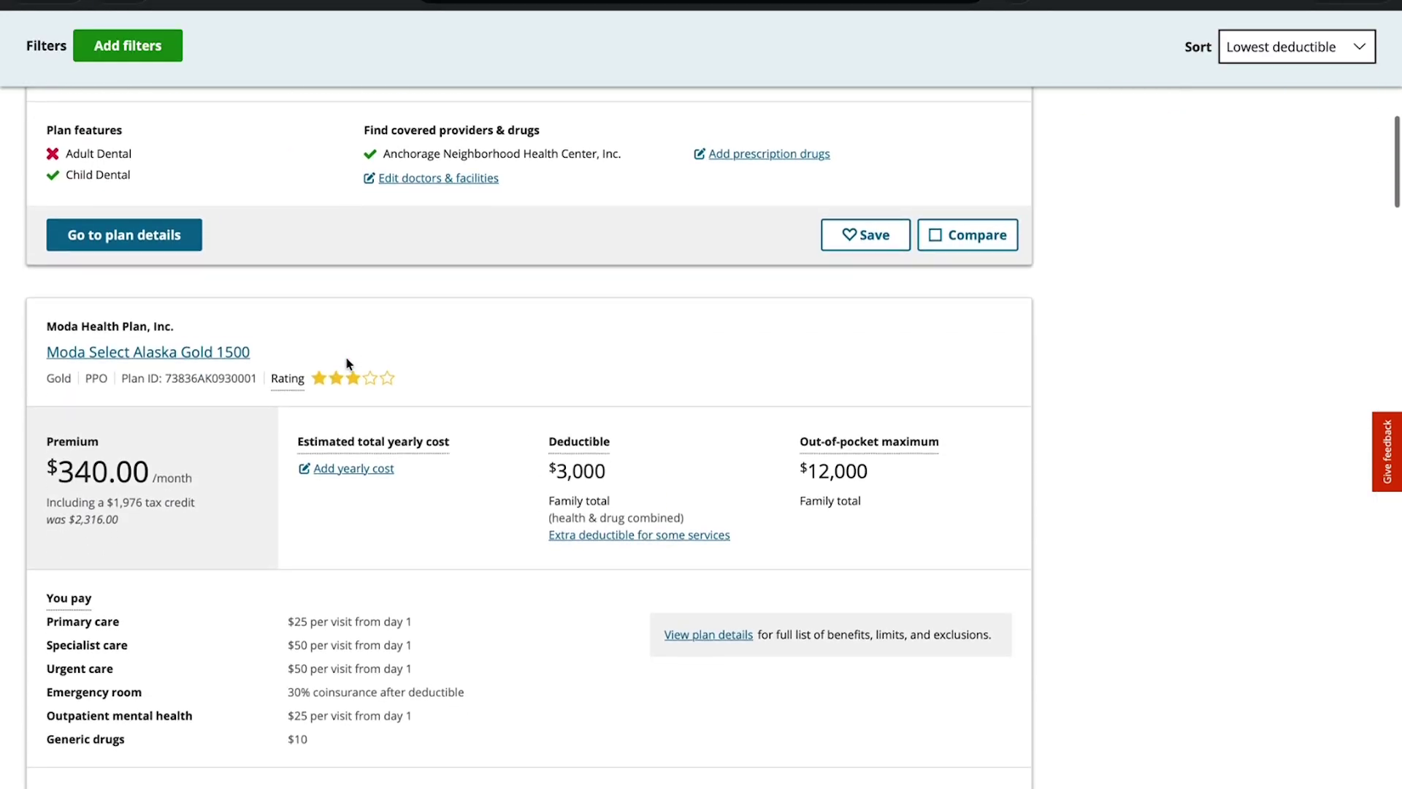
pyautogui.scroll(-2, 348, 363)
pyautogui.scroll(-1, 347, 363)
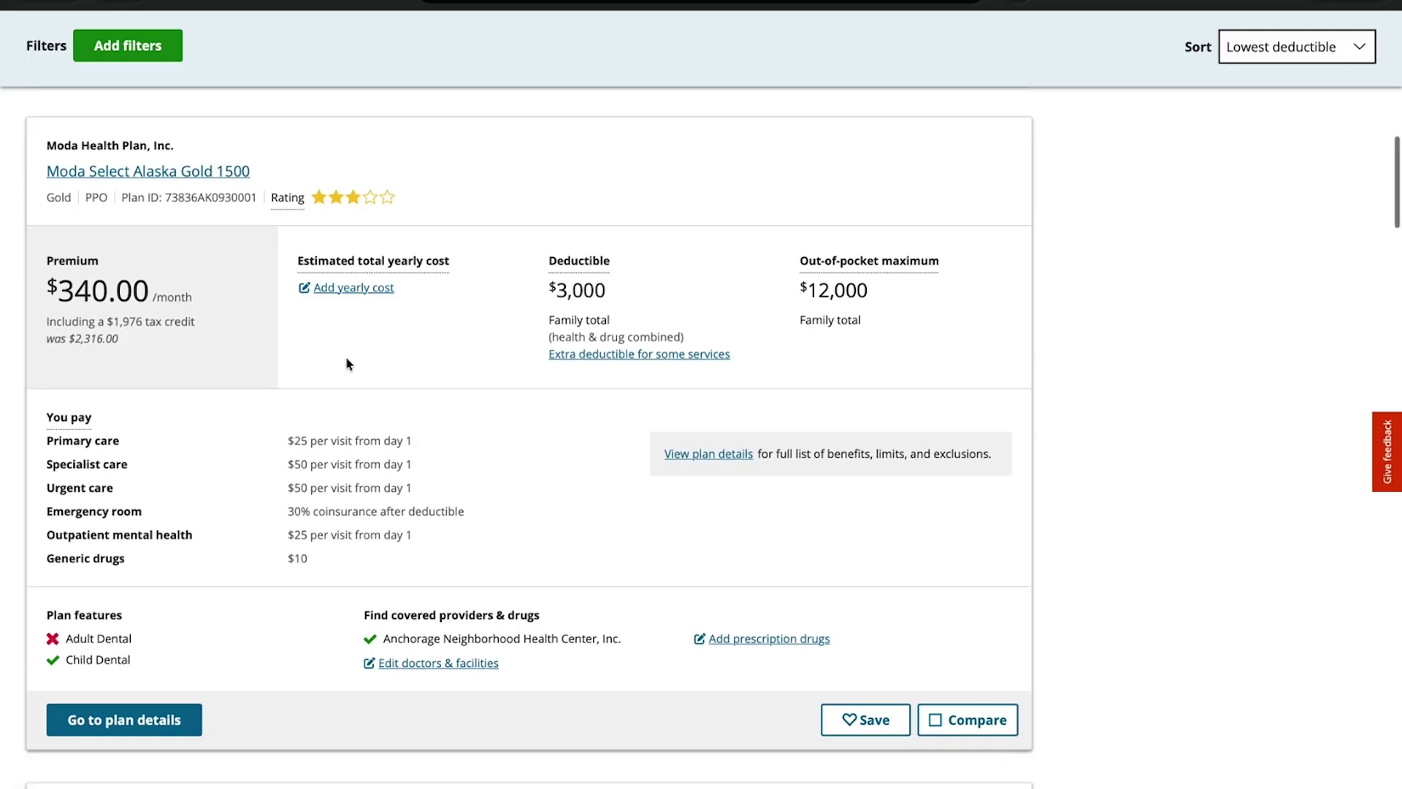
pyautogui.scroll(-1, 347, 363)
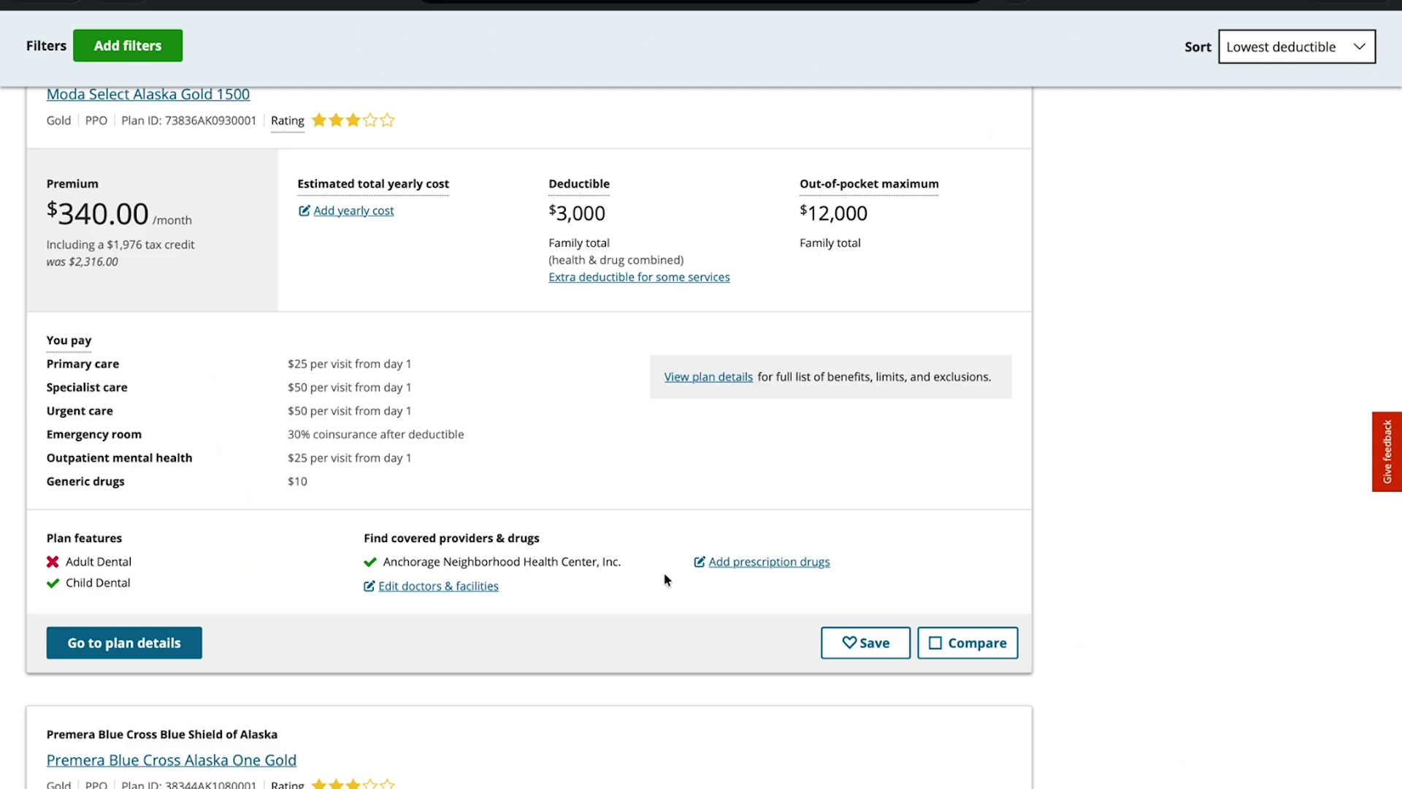
# Step: Select the Moda Select Alaska Gold 1500 plan for comparison
pyautogui.scroll(-1, 938, 579)
pyautogui.click(940, 575)
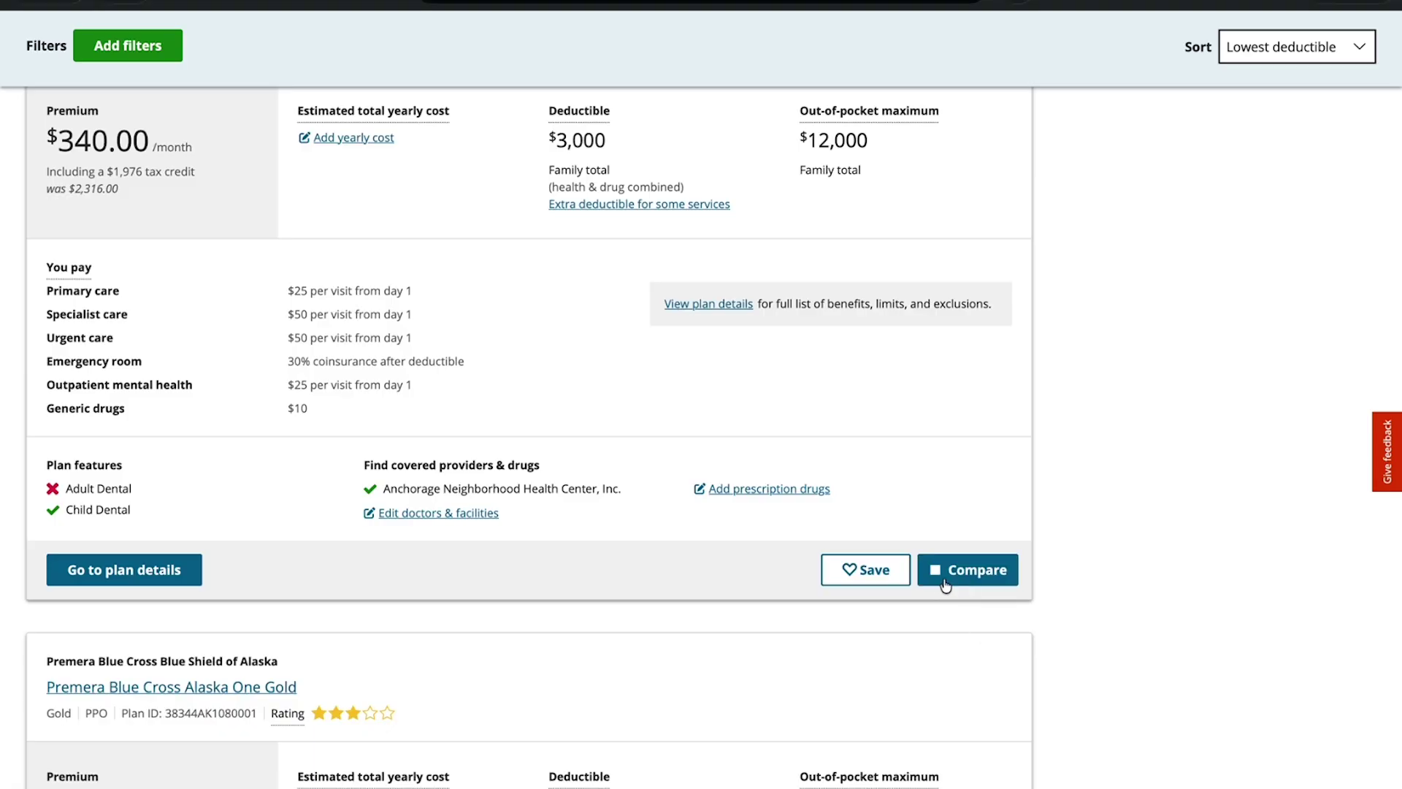
pyautogui.click(941, 579)
# Step: Find the Moda Select Alaska Bronze HDHP 5500 plan in the list and select it for comparison
pyautogui.scroll(-7, 942, 582)
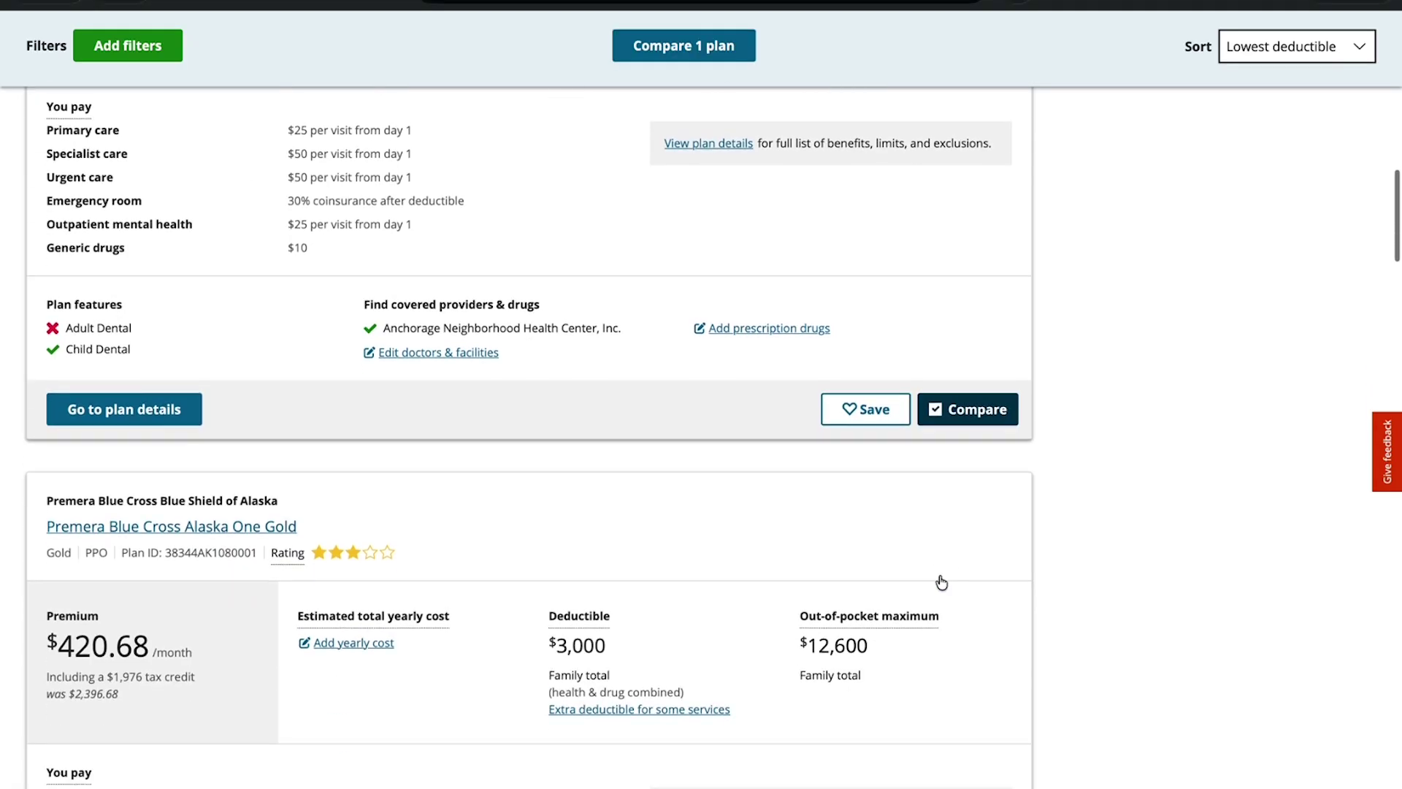
pyautogui.scroll(-15, 942, 582)
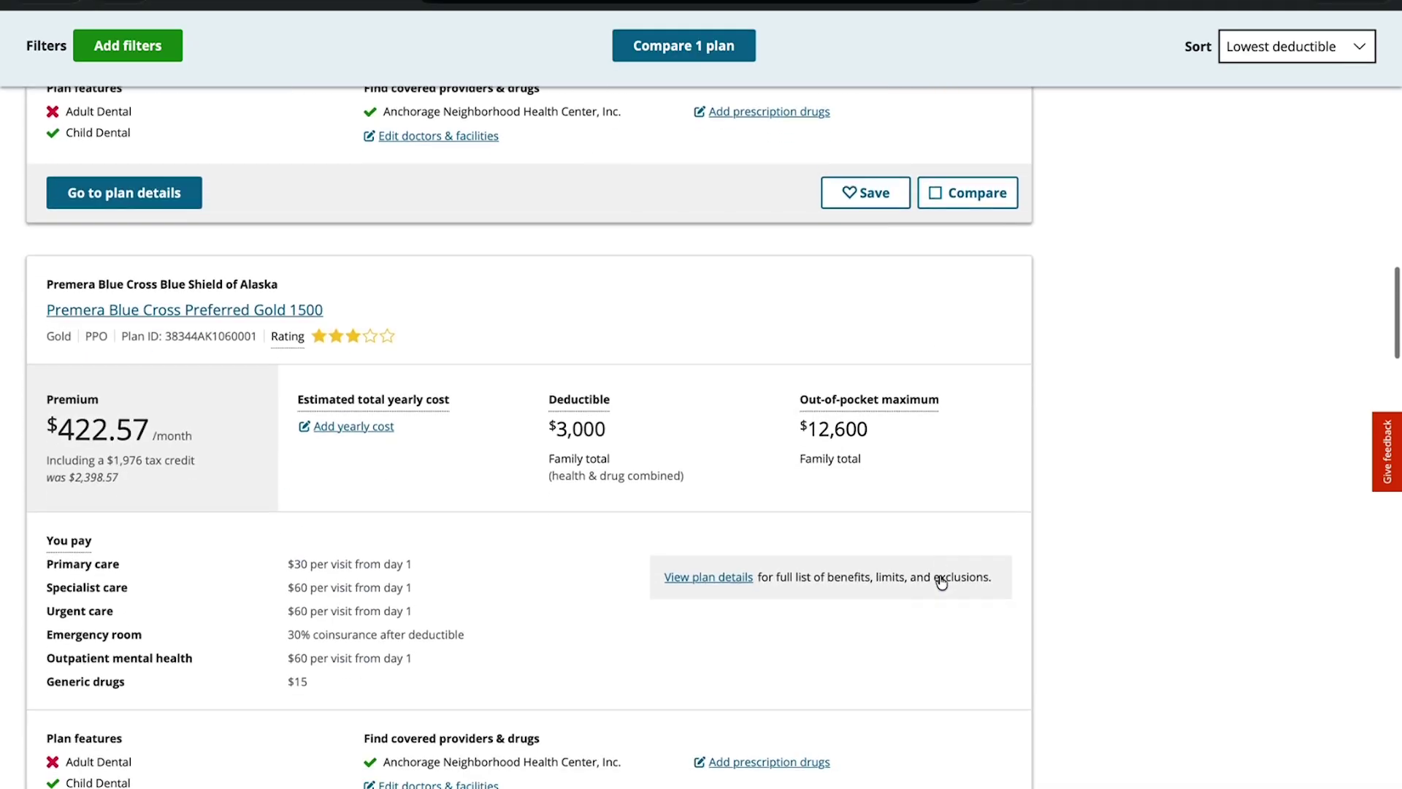
pyautogui.scroll(-9, 941, 582)
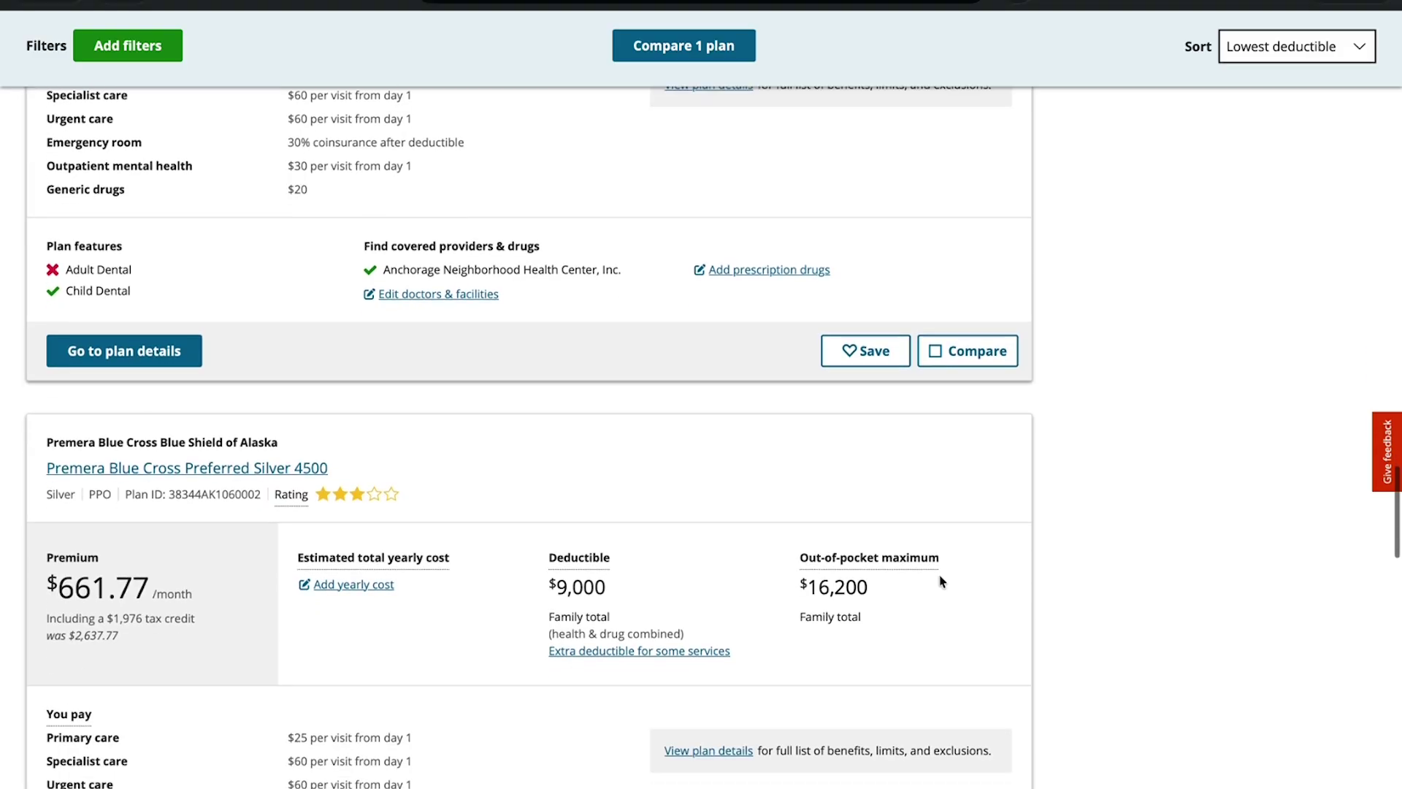
pyautogui.scroll(-7, 941, 582)
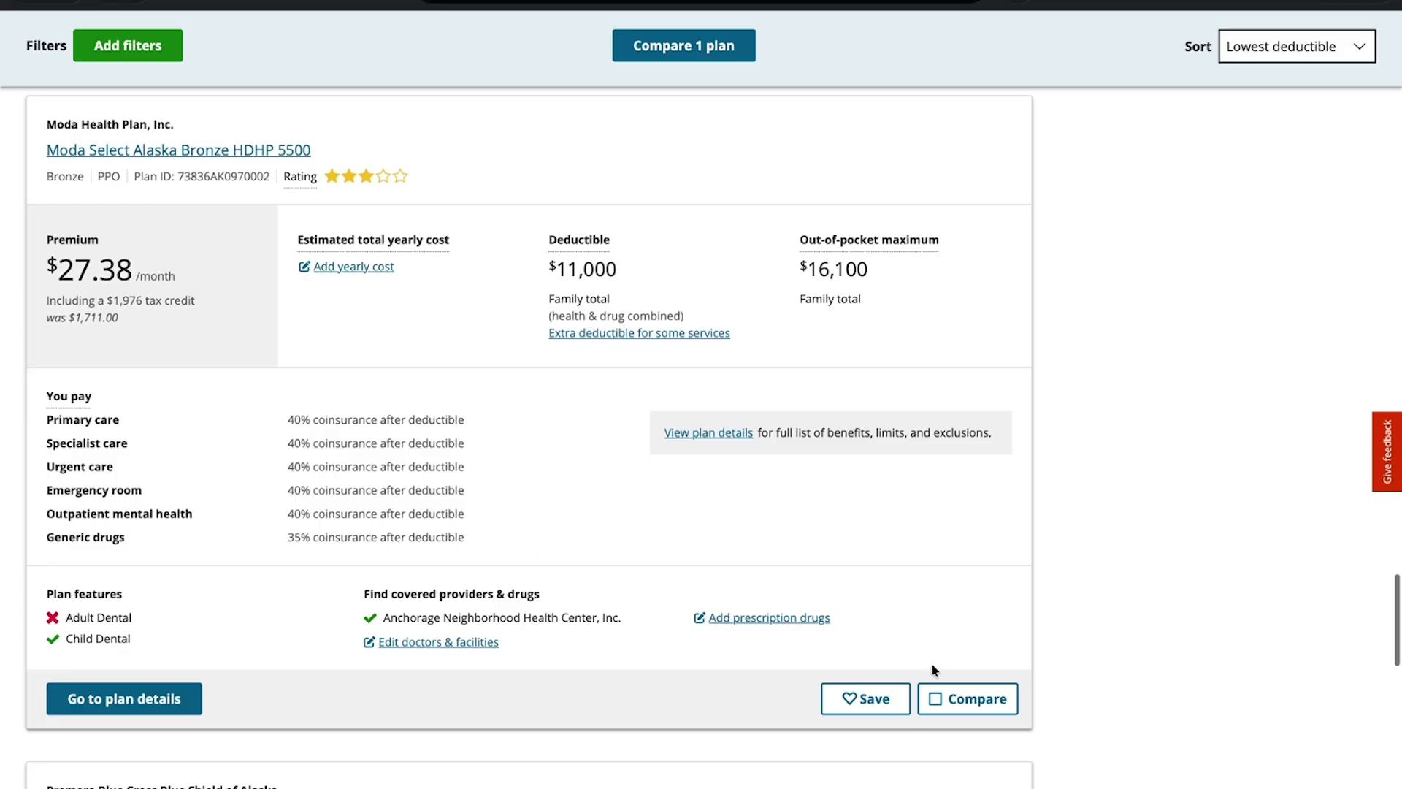
pyautogui.click(955, 710)
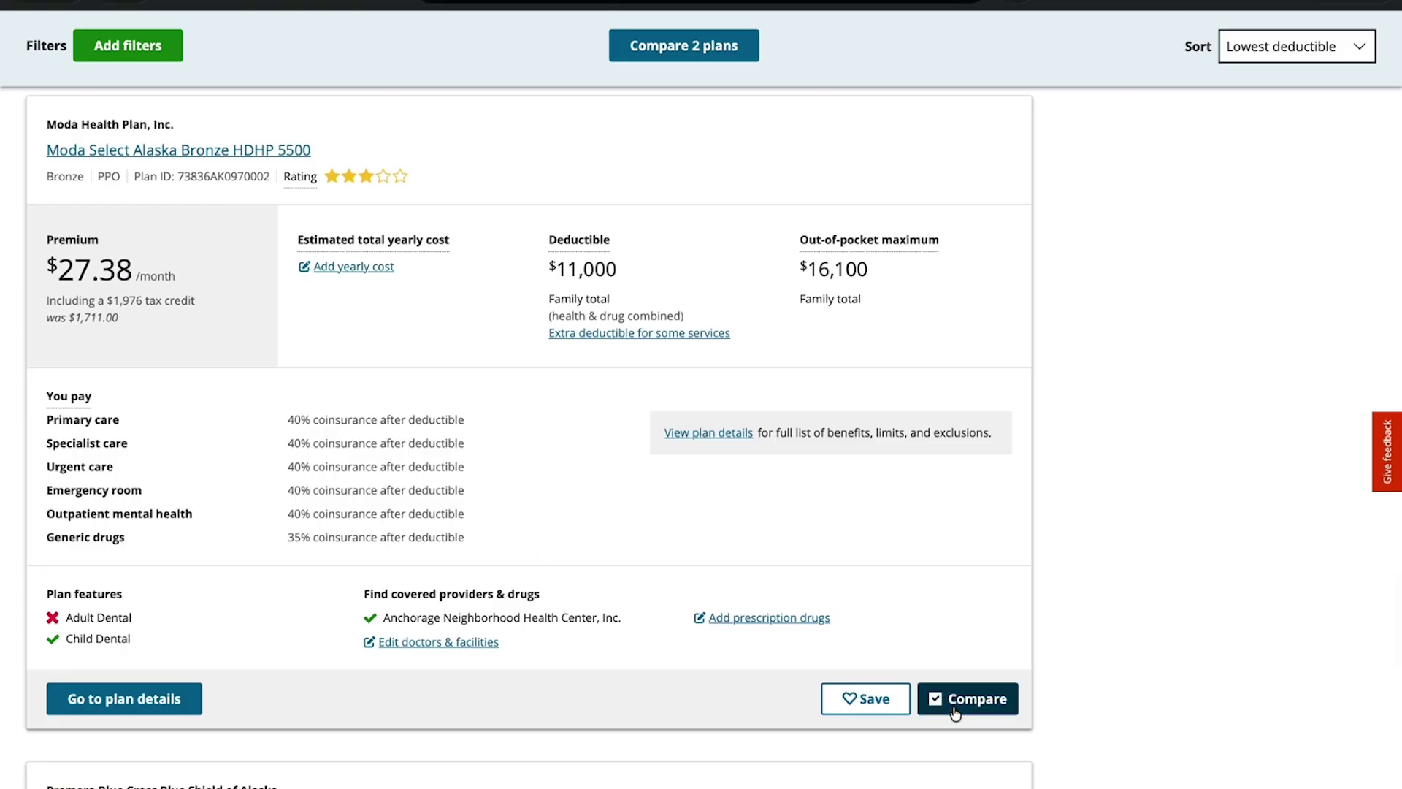
# Step: Find the Moda Select Alaska Standard Gold plan in the list and add it to the comparison selection
pyautogui.scroll(-7, 927, 574)
pyautogui.scroll(15, 927, 574)
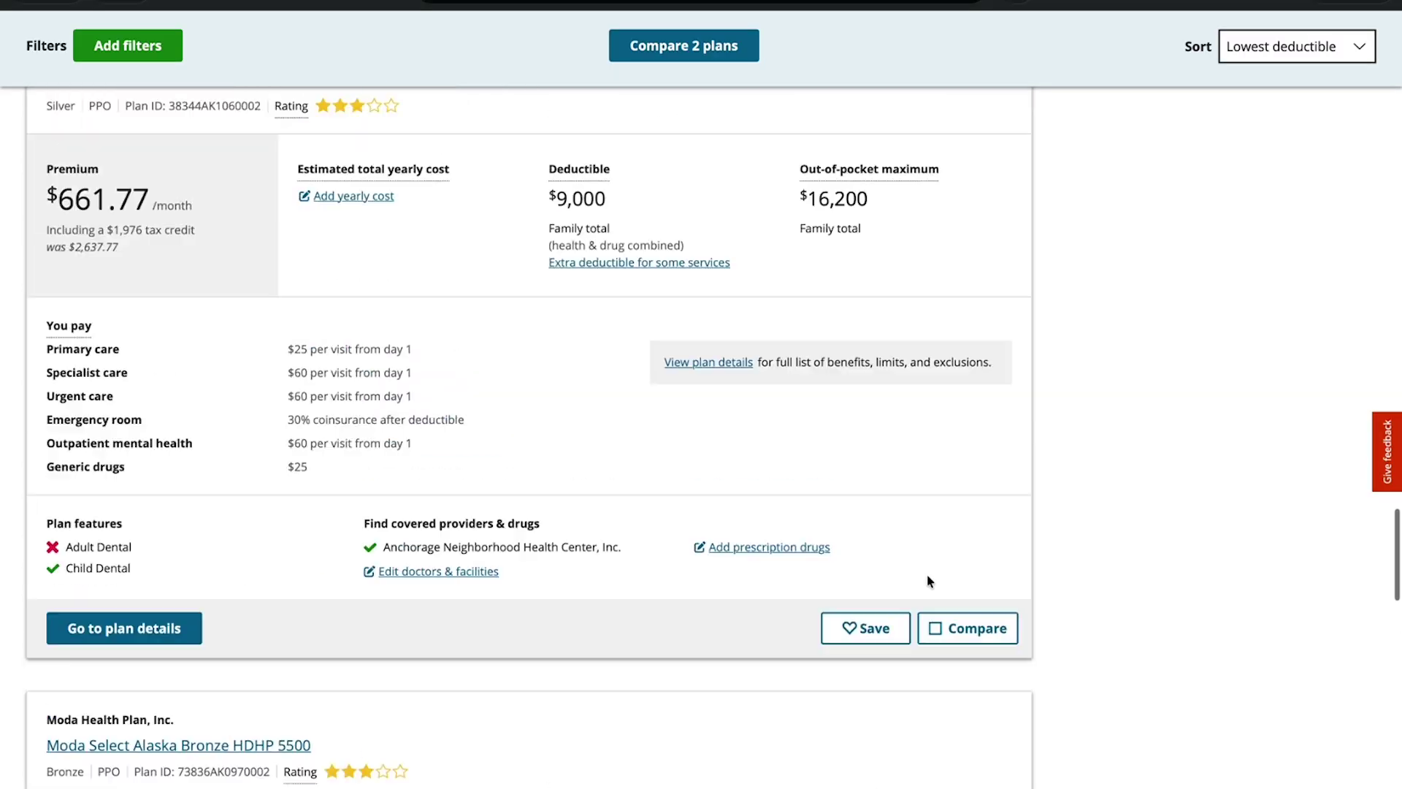
pyautogui.scroll(-15, 927, 574)
pyautogui.scroll(2, 926, 574)
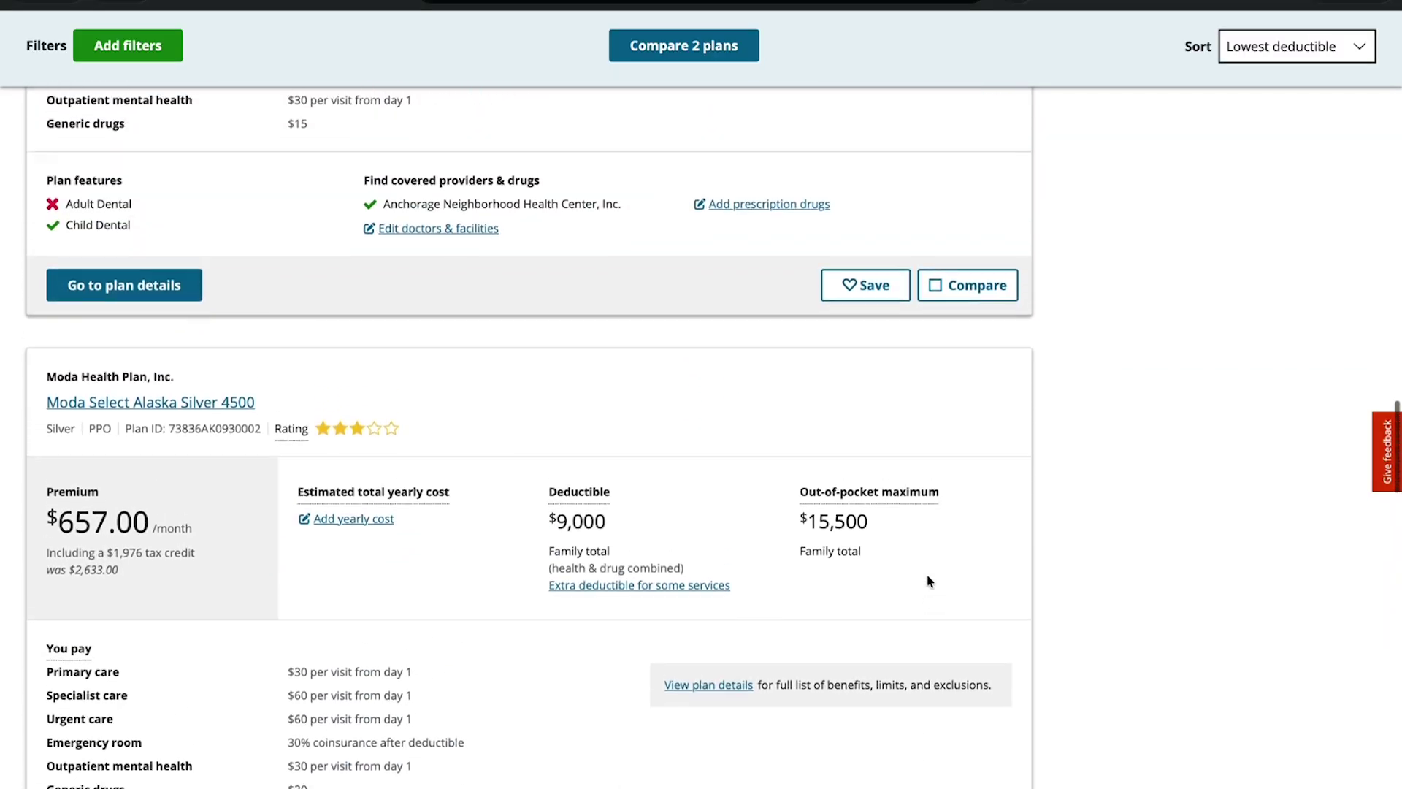
pyautogui.scroll(7, 928, 576)
pyautogui.scroll(-1, 927, 576)
pyautogui.click(943, 732)
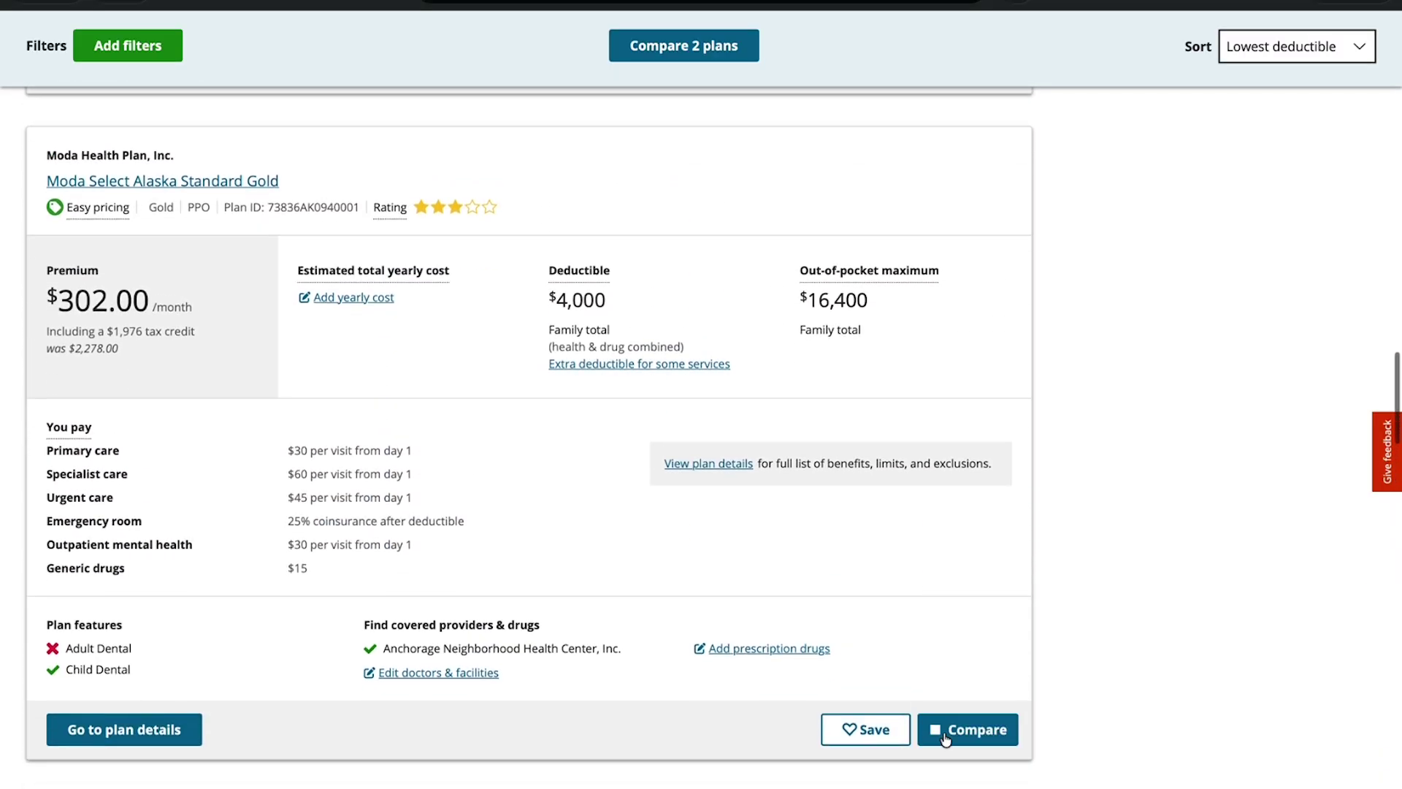
pyautogui.click(945, 736)
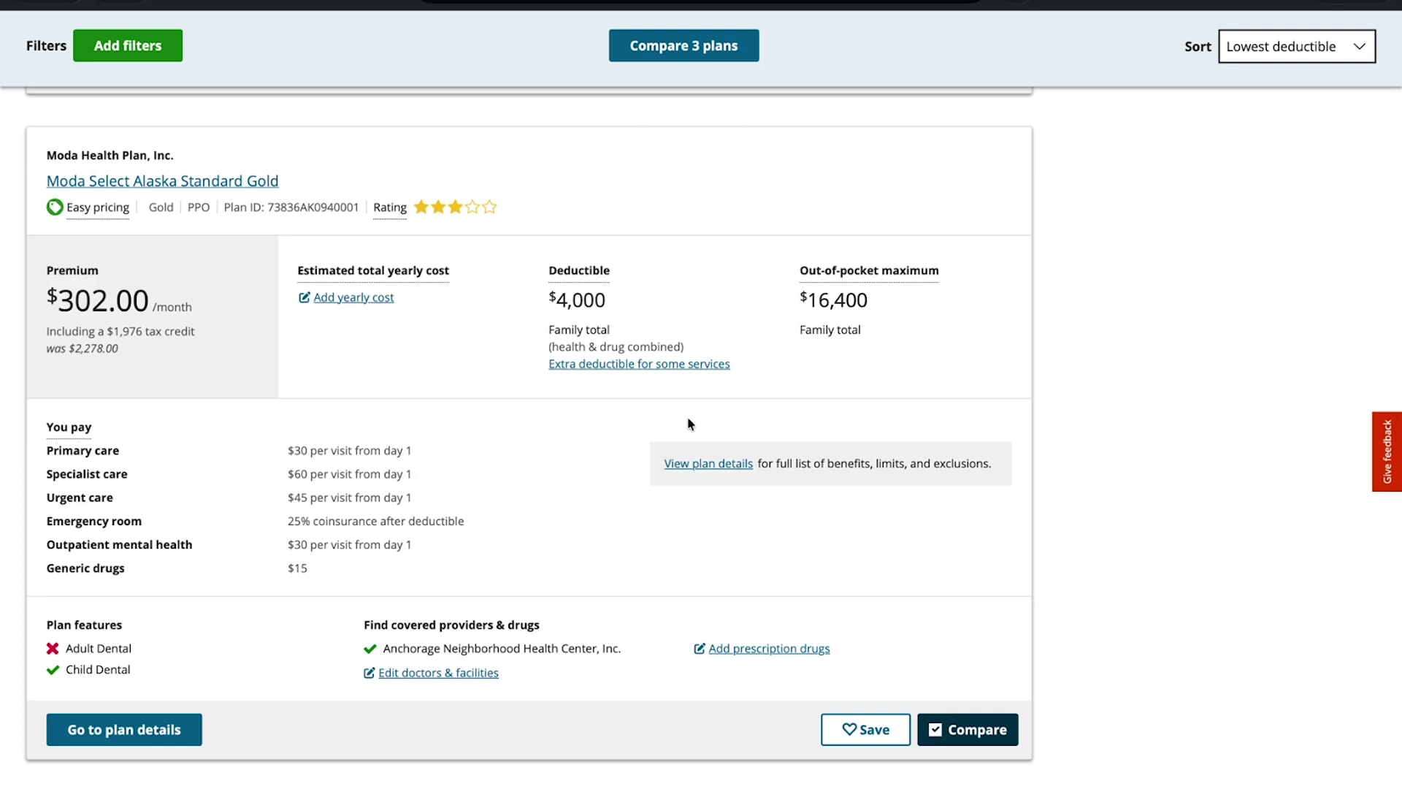
# Step: Replace Moda Select Alaska Gold 1500 with Premera Blue Cross Standard Gold in the comparison selection
pyautogui.scroll(-15, 301, 196)
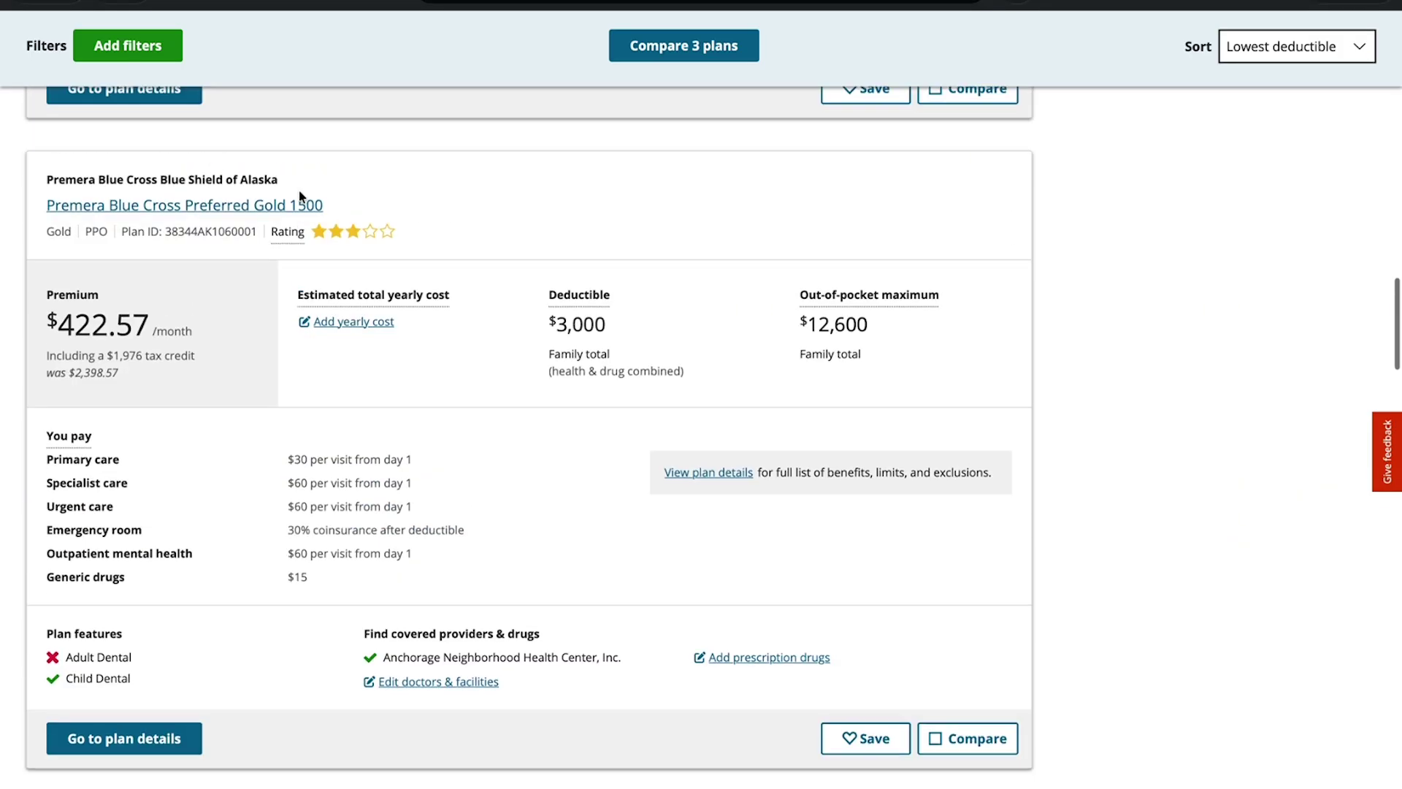
pyautogui.scroll(-20, 300, 196)
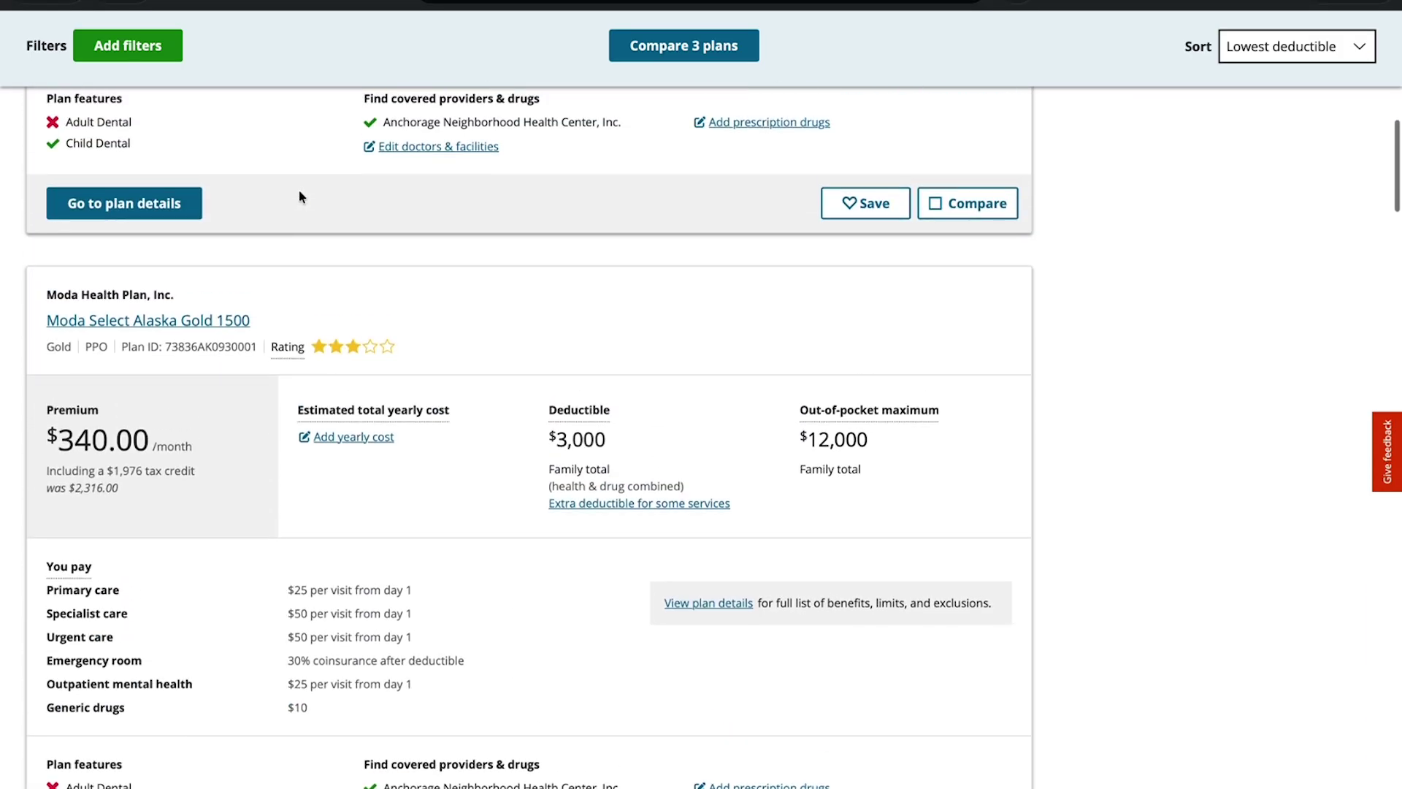
pyautogui.scroll(20, 299, 196)
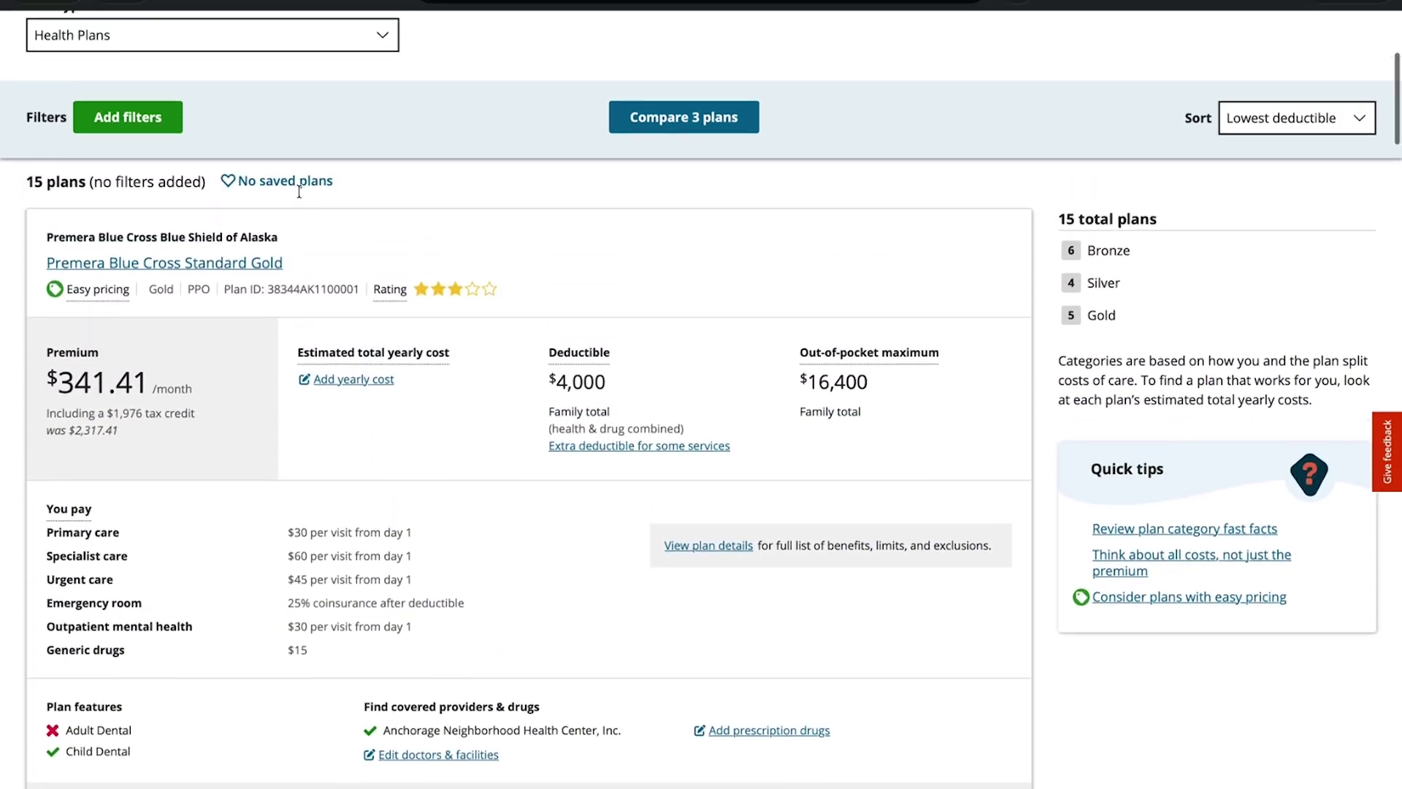
pyautogui.scroll(-9, 299, 192)
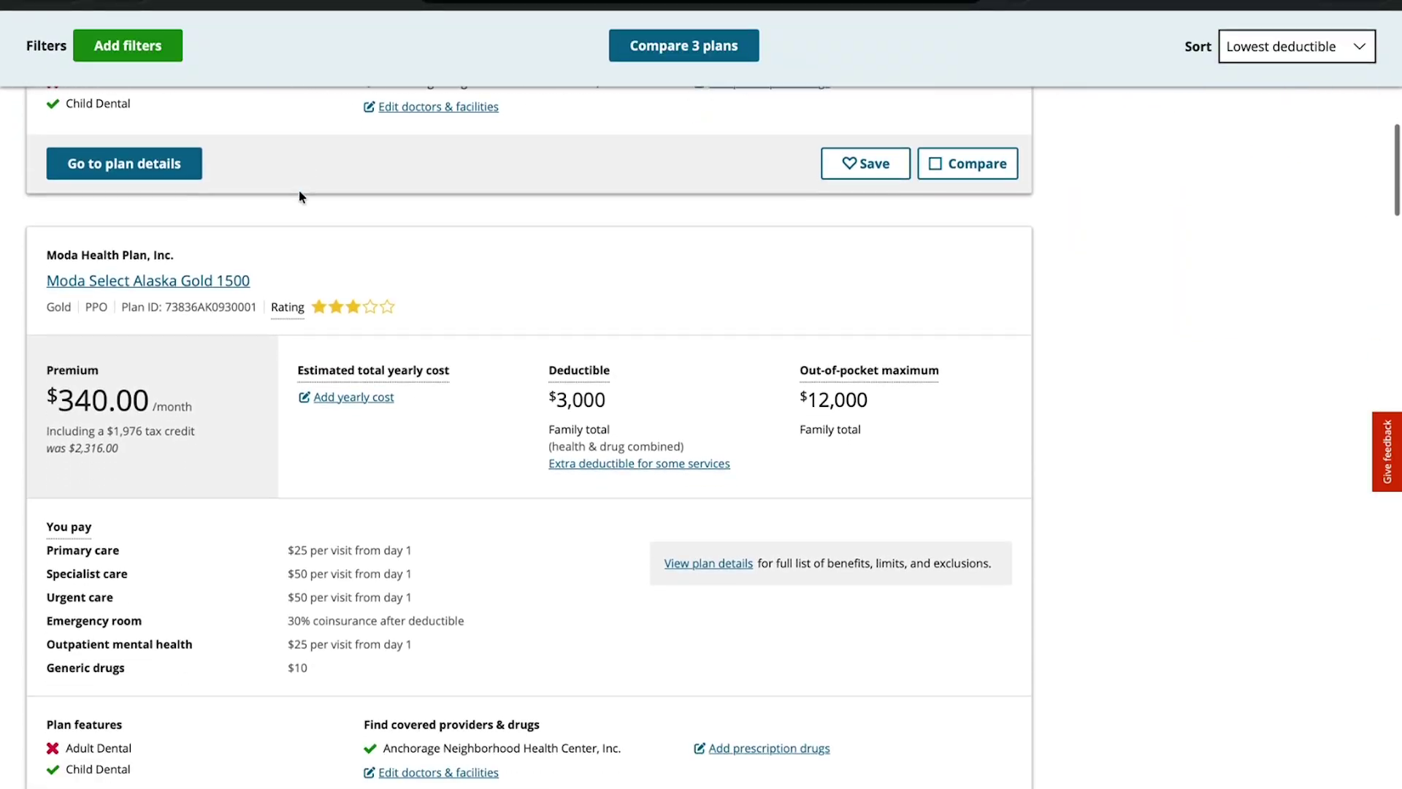
pyautogui.click(936, 165)
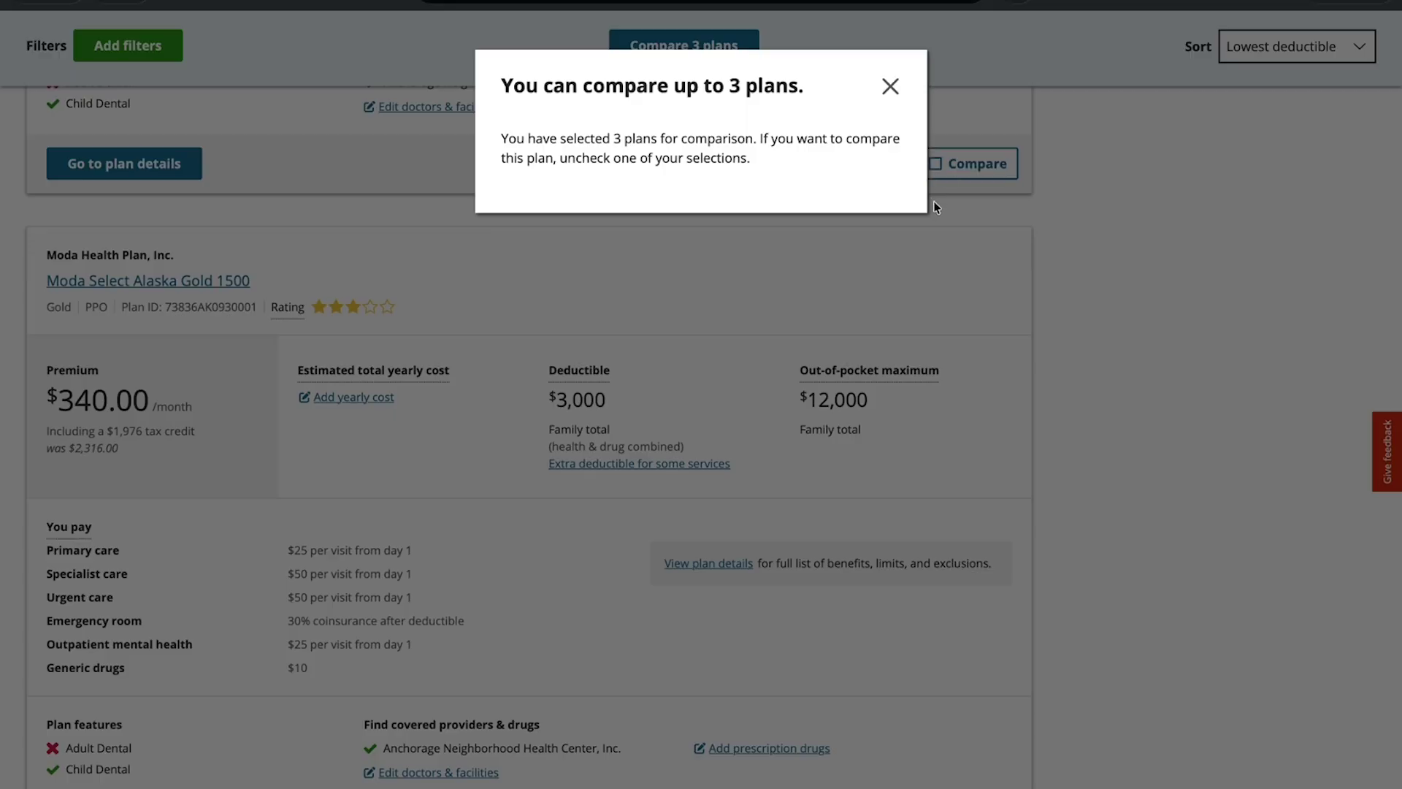
pyautogui.click(891, 87)
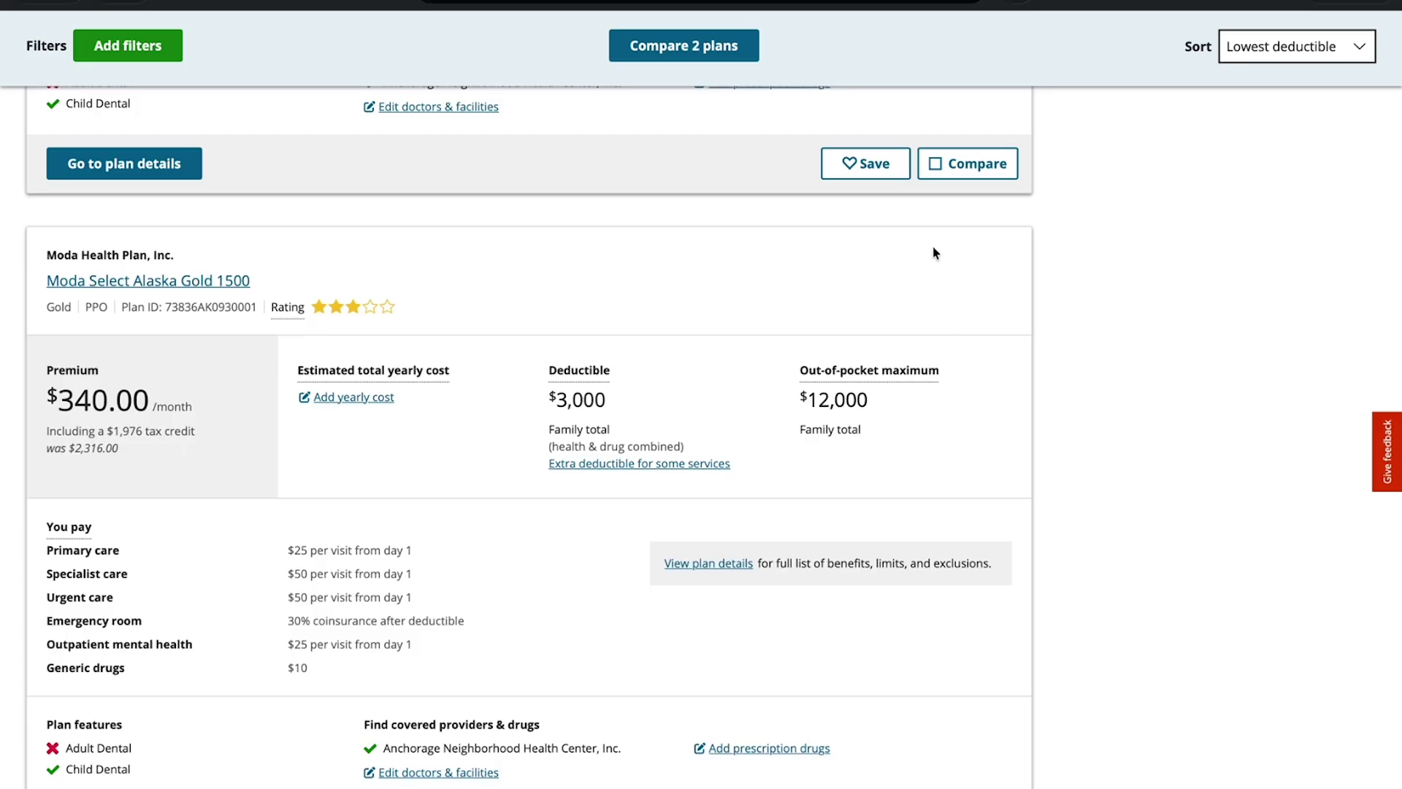
pyautogui.click(937, 165)
# Step: Open the side-by-side comparison of the three selected plans and review their premiums, deductibles and out-of-pocket maximums
pyautogui.scroll(-10, 886, 408)
pyautogui.scroll(-20, 886, 408)
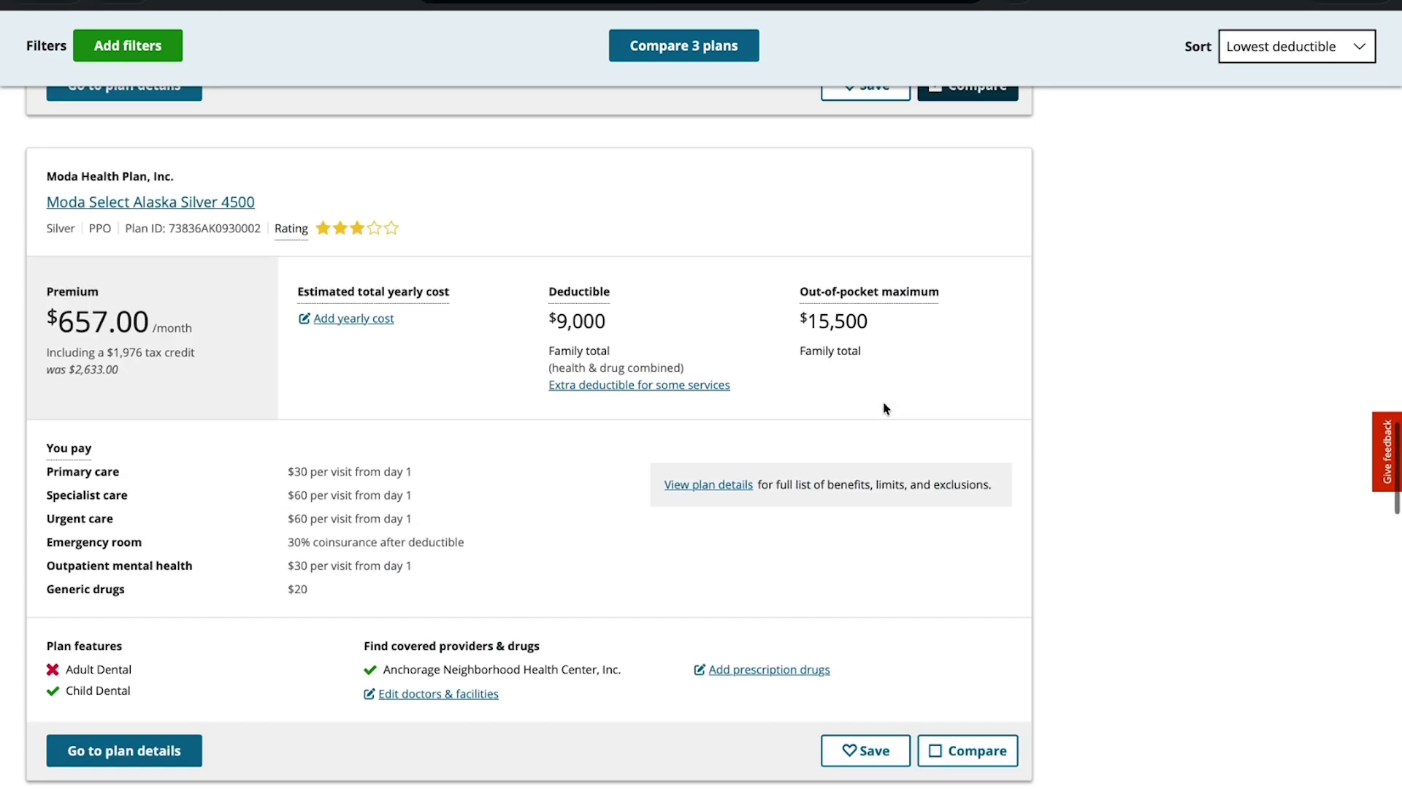
pyautogui.scroll(5, 886, 407)
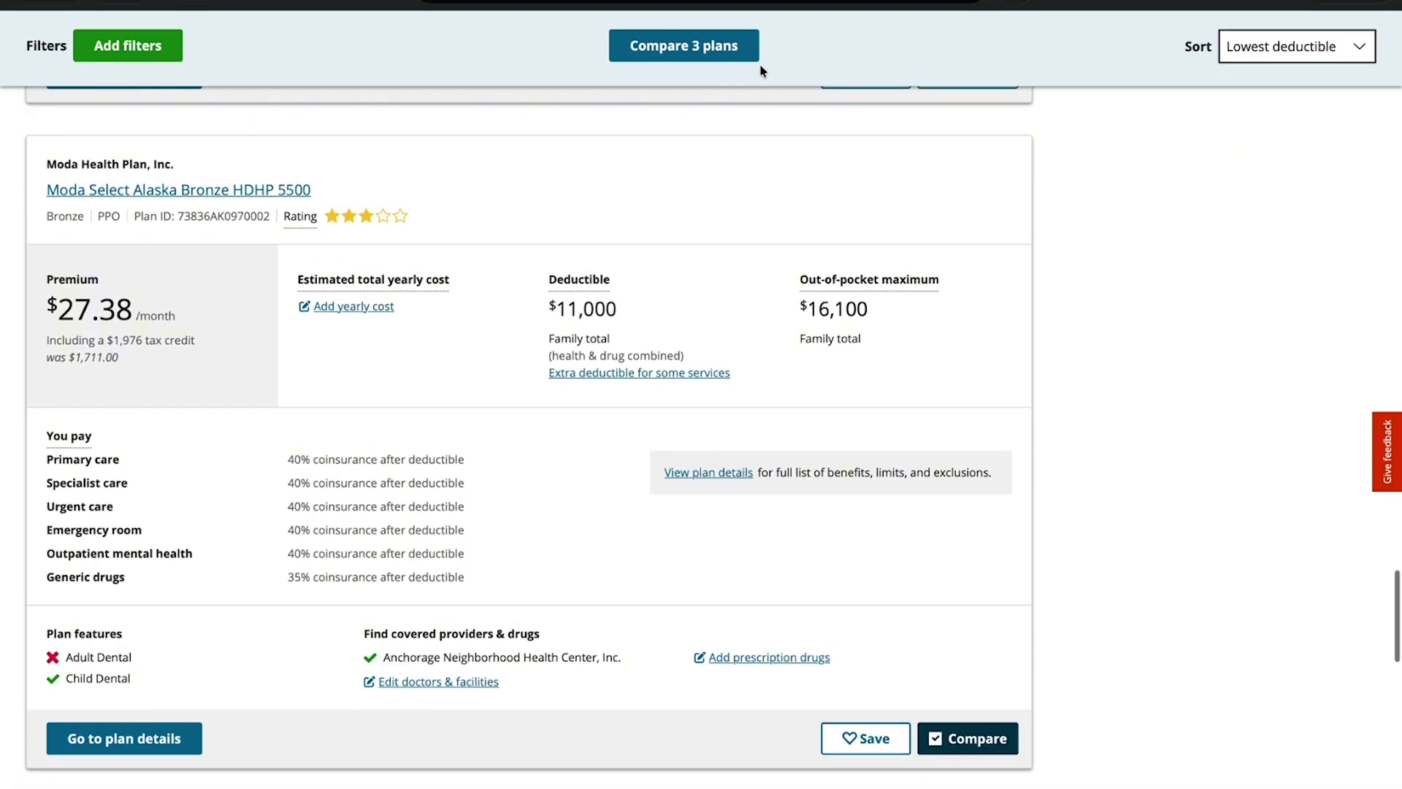
pyautogui.click(684, 47)
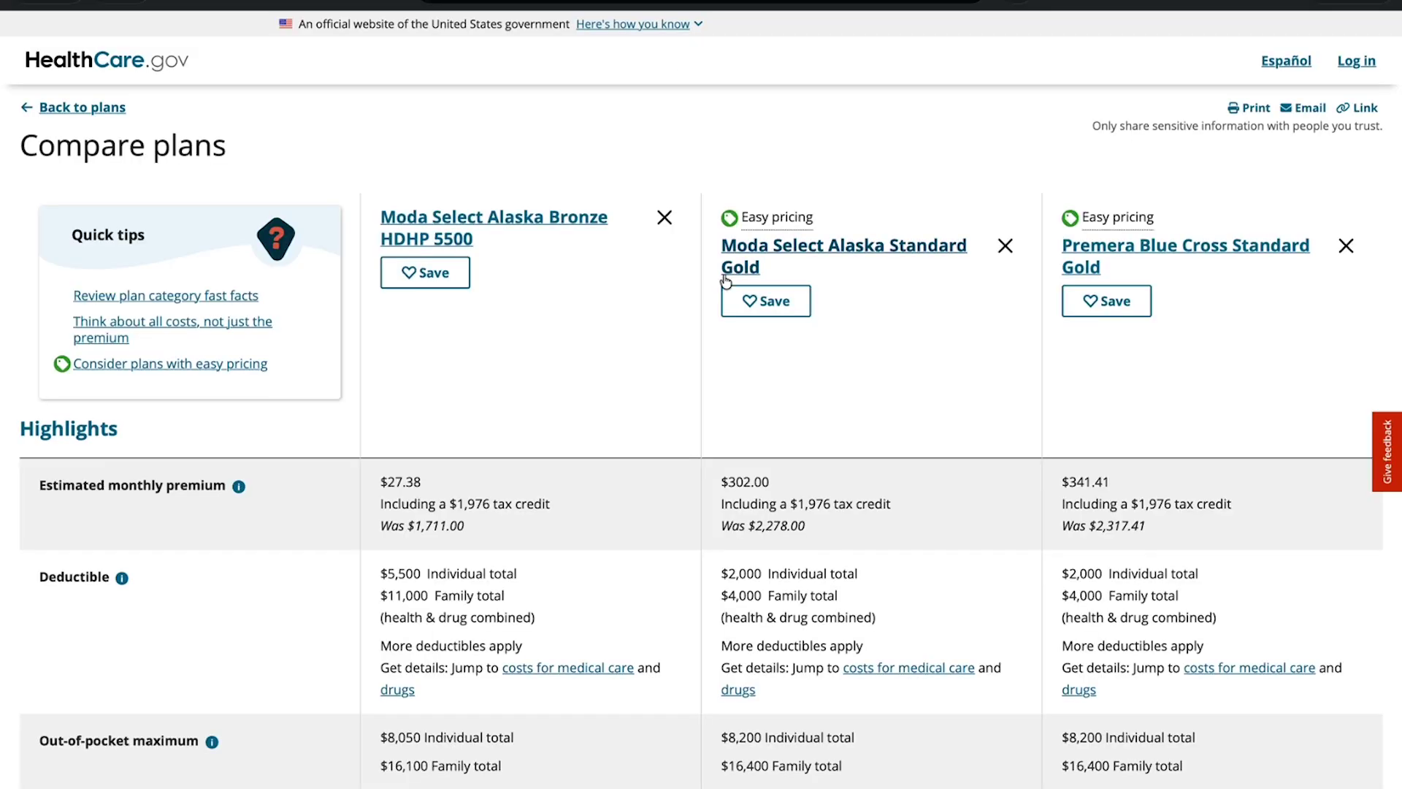
pyautogui.scroll(-3, 725, 281)
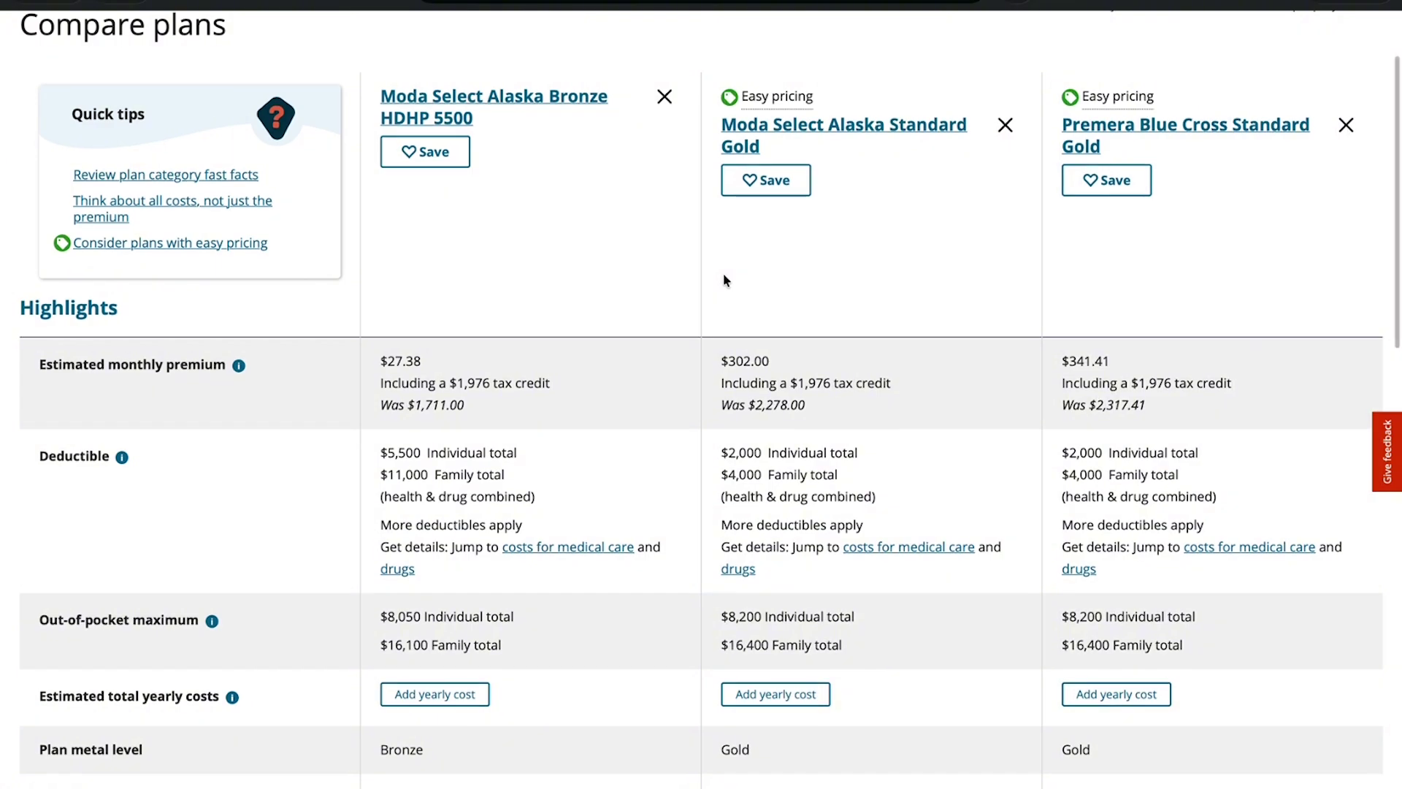
# Step: Compare the estimated monthly premiums of the three plans, highlighting each plan's price before the tax credit
pyautogui.scroll(1, 726, 278)
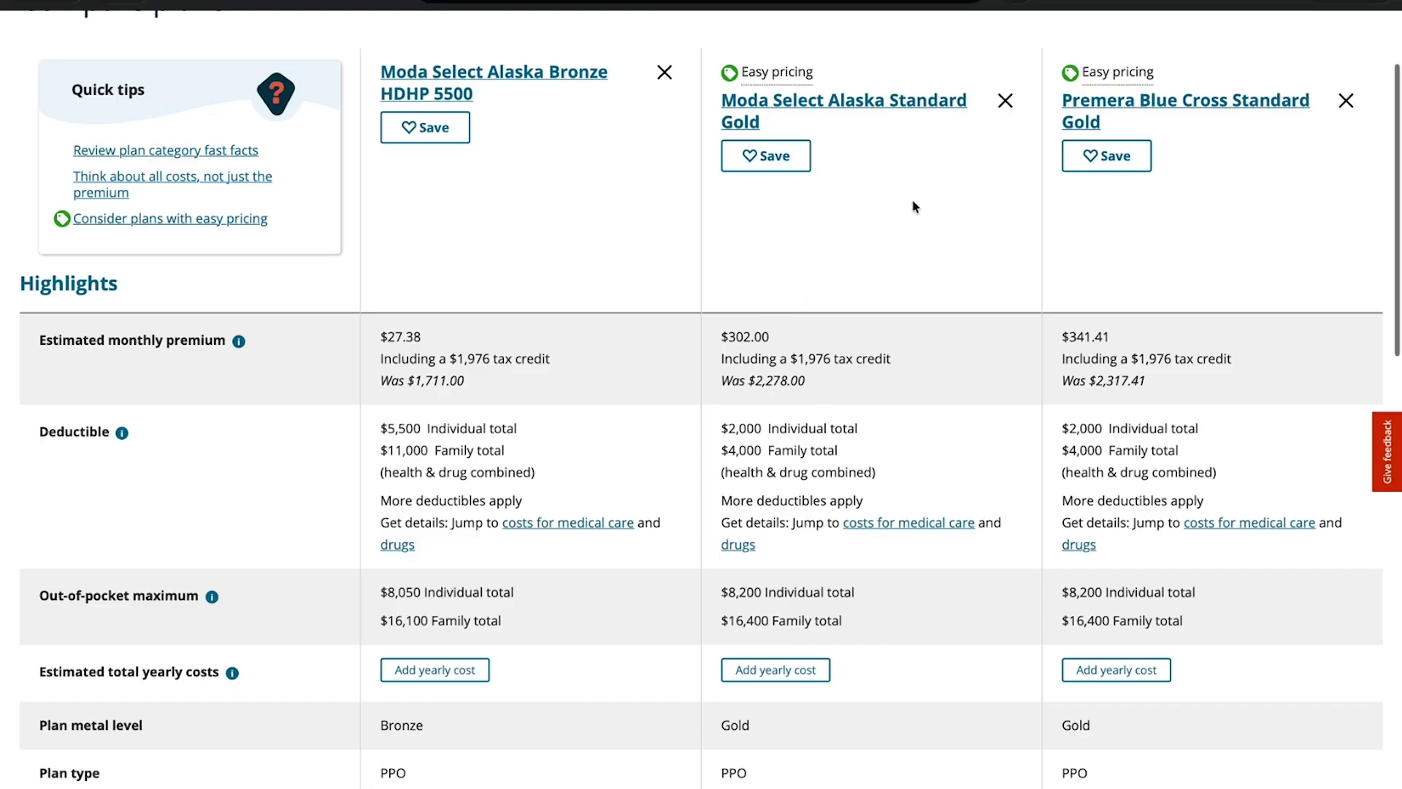
pyautogui.scroll(-1, 887, 178)
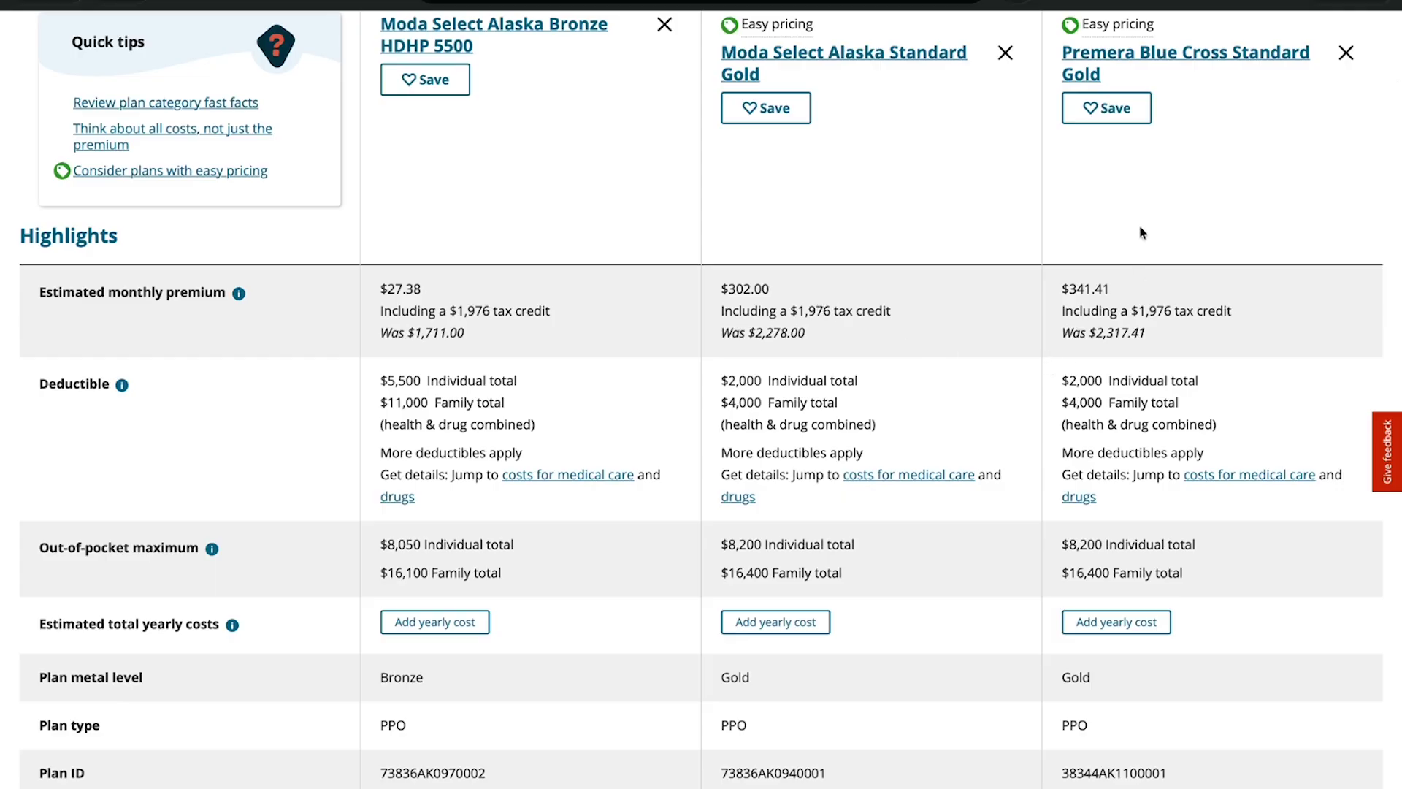
pyautogui.scroll(-2, 1144, 345)
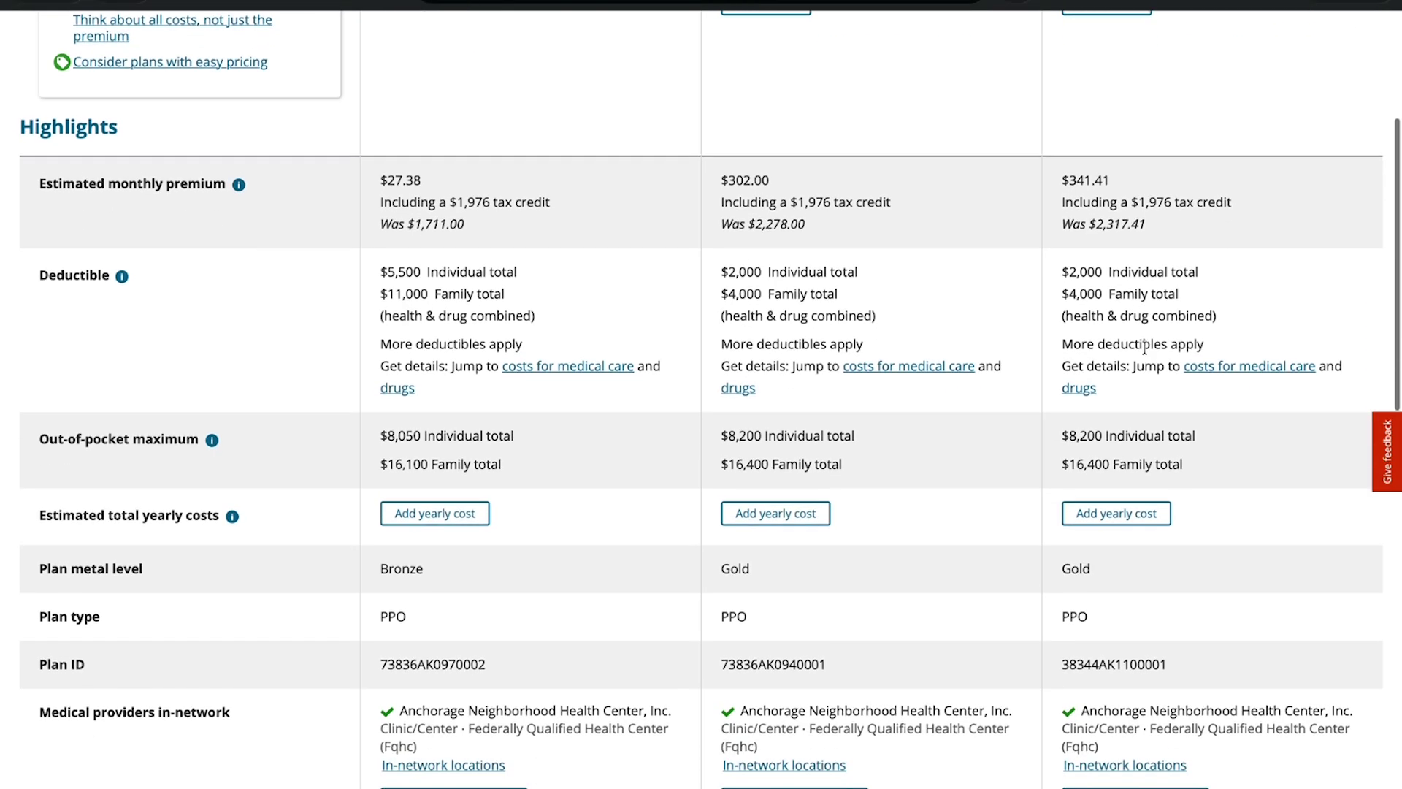
pyautogui.scroll(-1, 1143, 344)
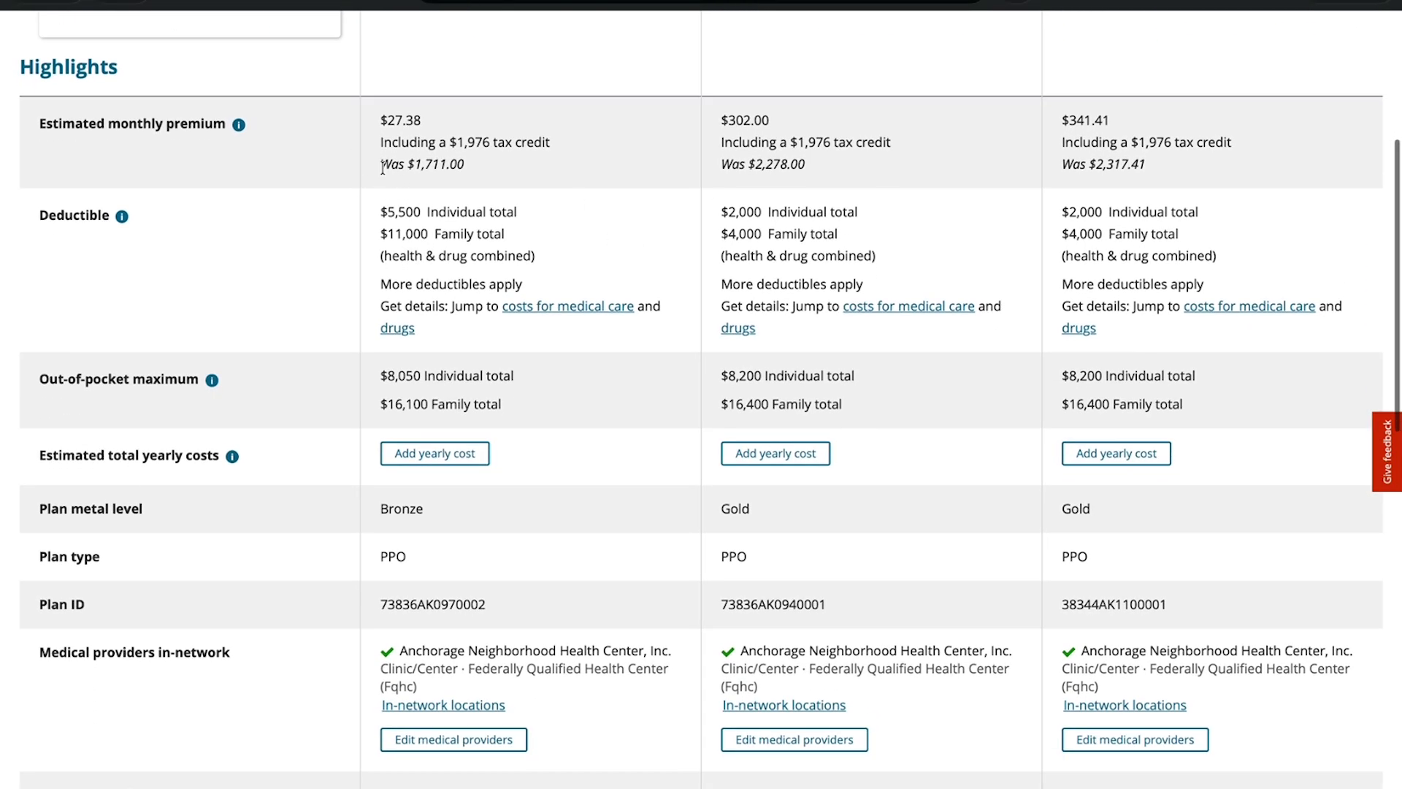
pyautogui.moveTo(380, 165); pyautogui.dragTo(471, 166)
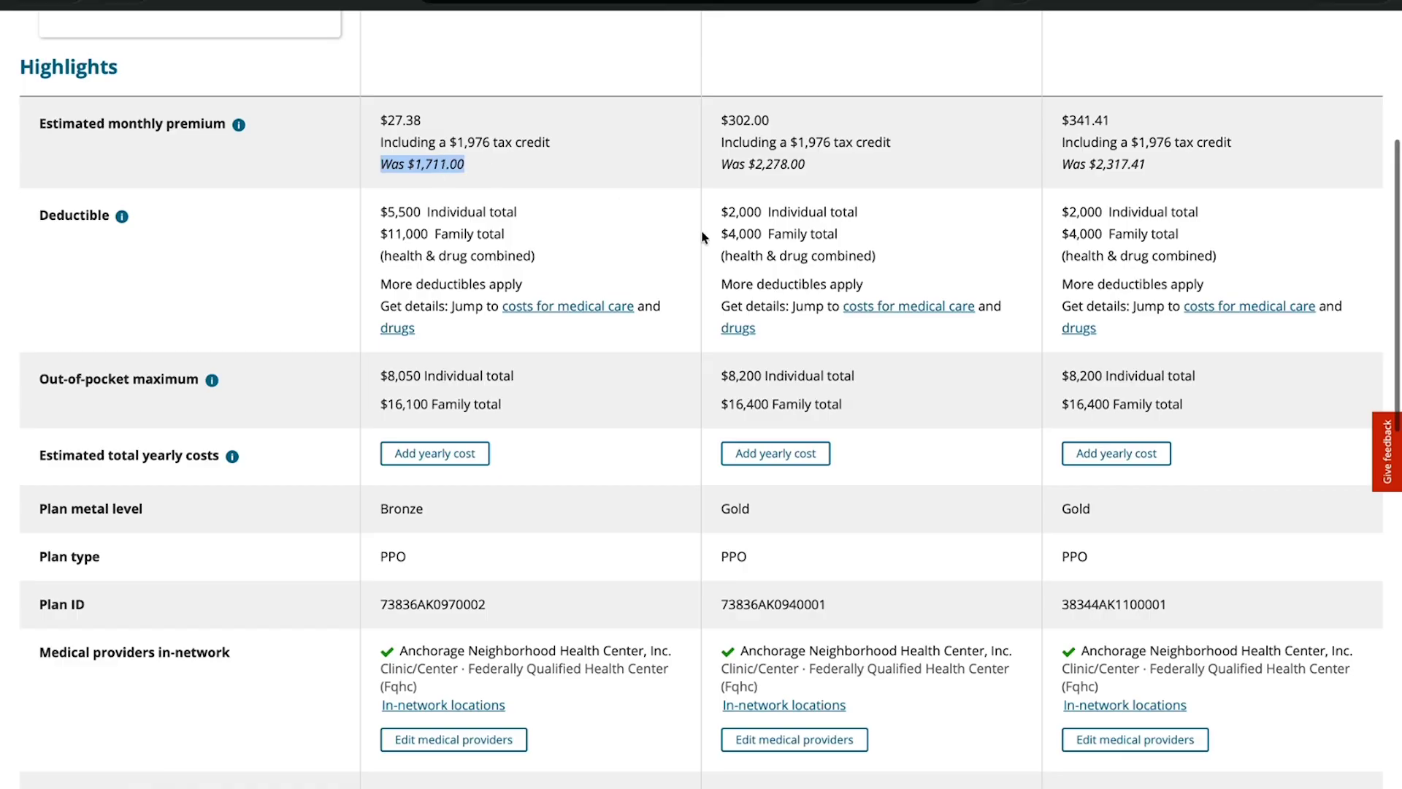
pyautogui.moveTo(808, 165); pyautogui.dragTo(720, 165)
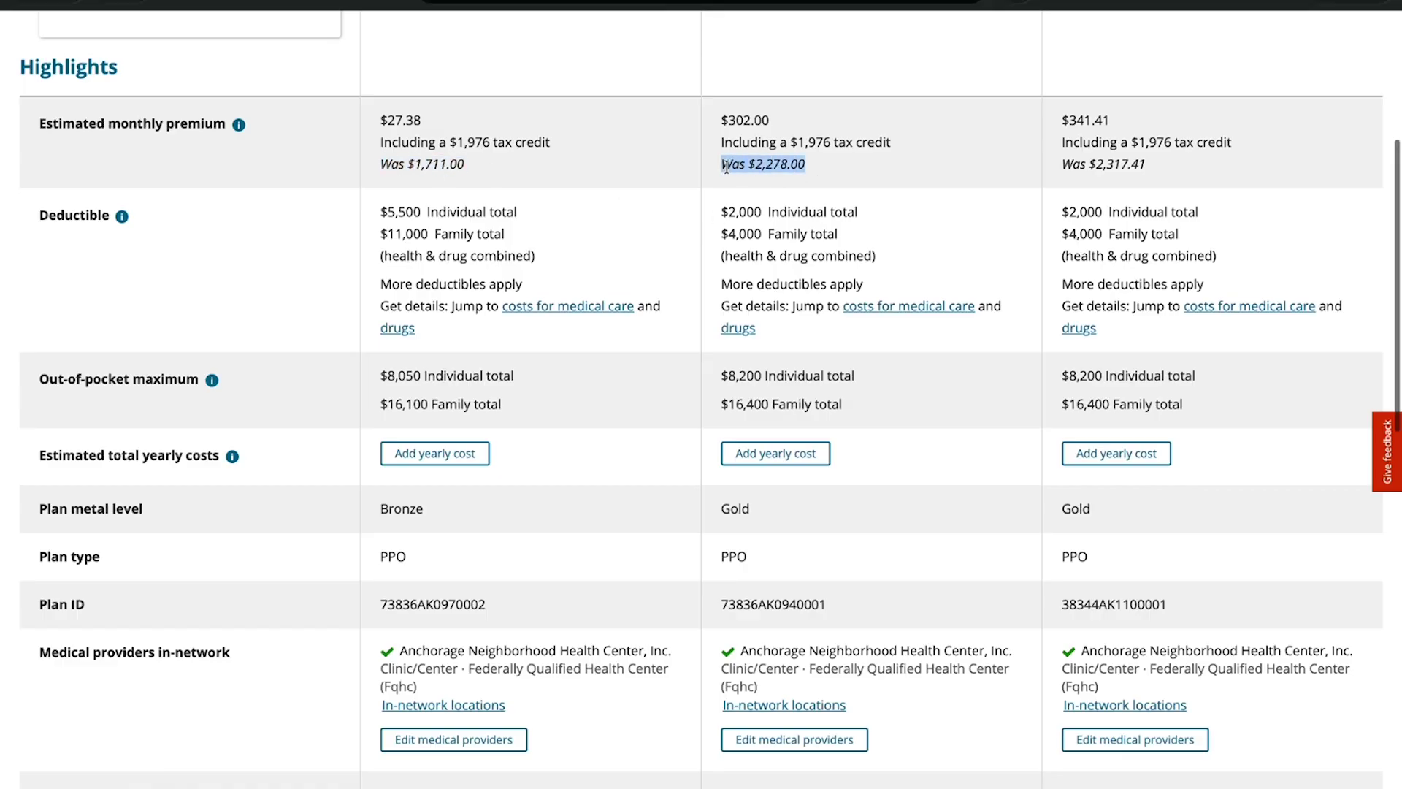
pyautogui.moveTo(1151, 164); pyautogui.dragTo(1097, 161)
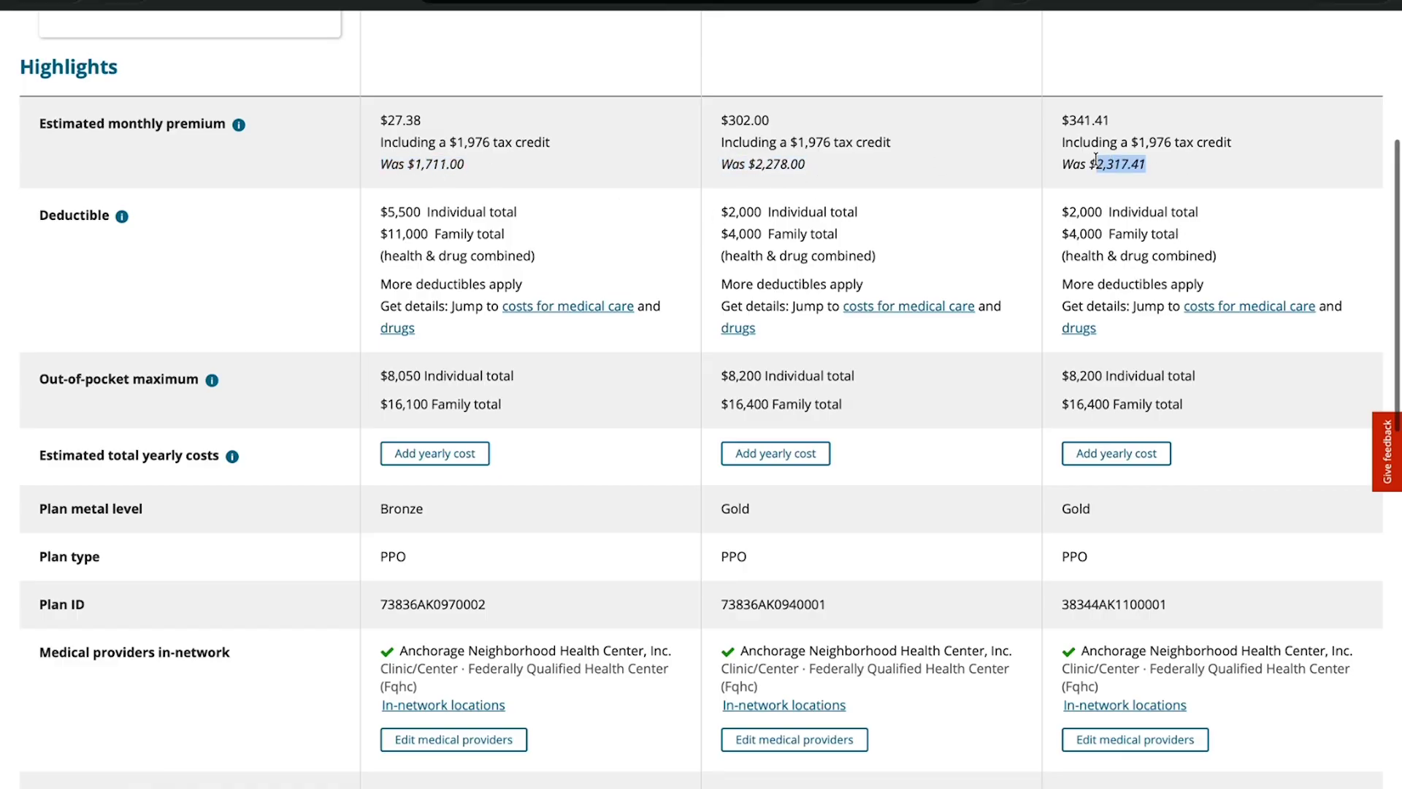
pyautogui.click(1211, 167)
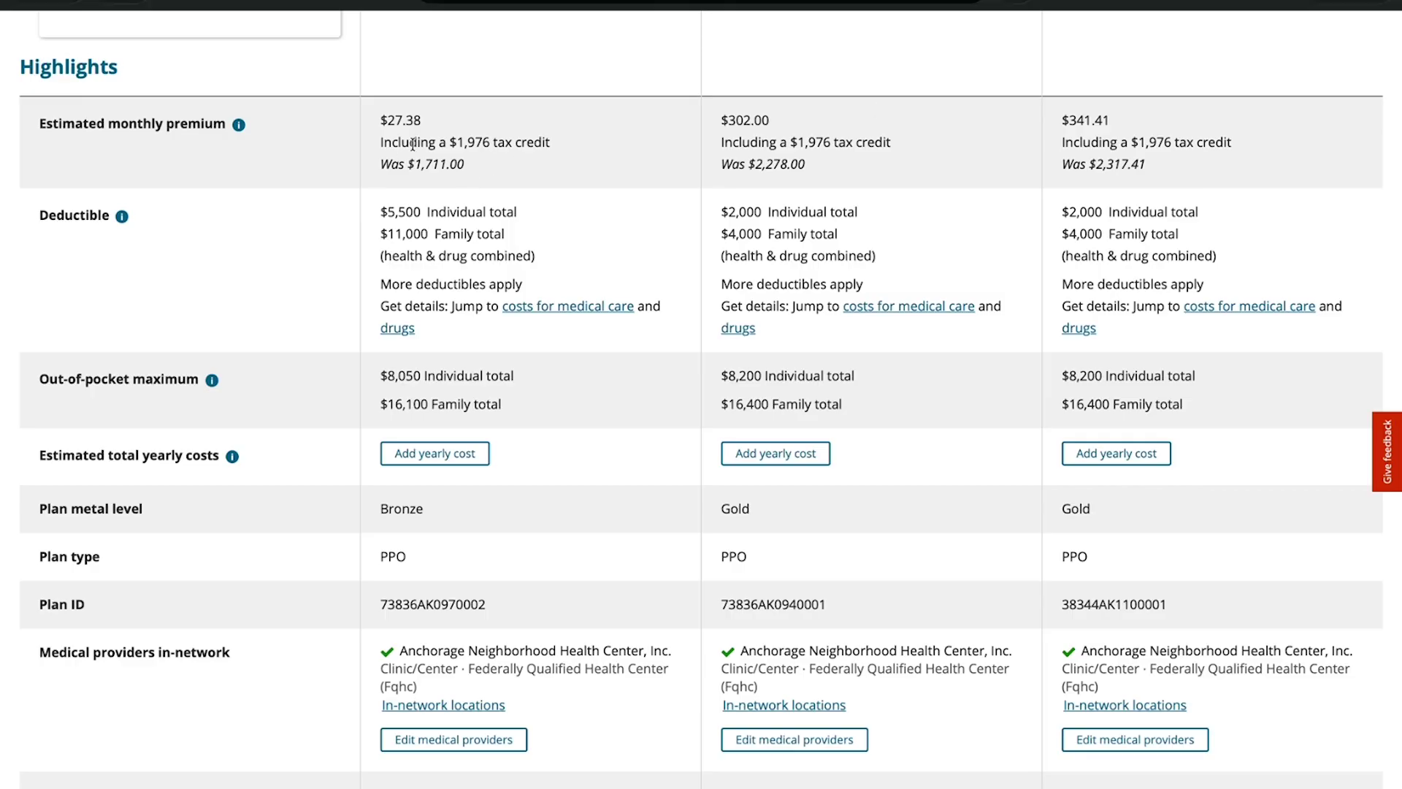
# Step: Compare the individual and family deductibles and out-of-pocket maximums of the three plans in the Highlights section
pyautogui.scroll(-1, 553, 171)
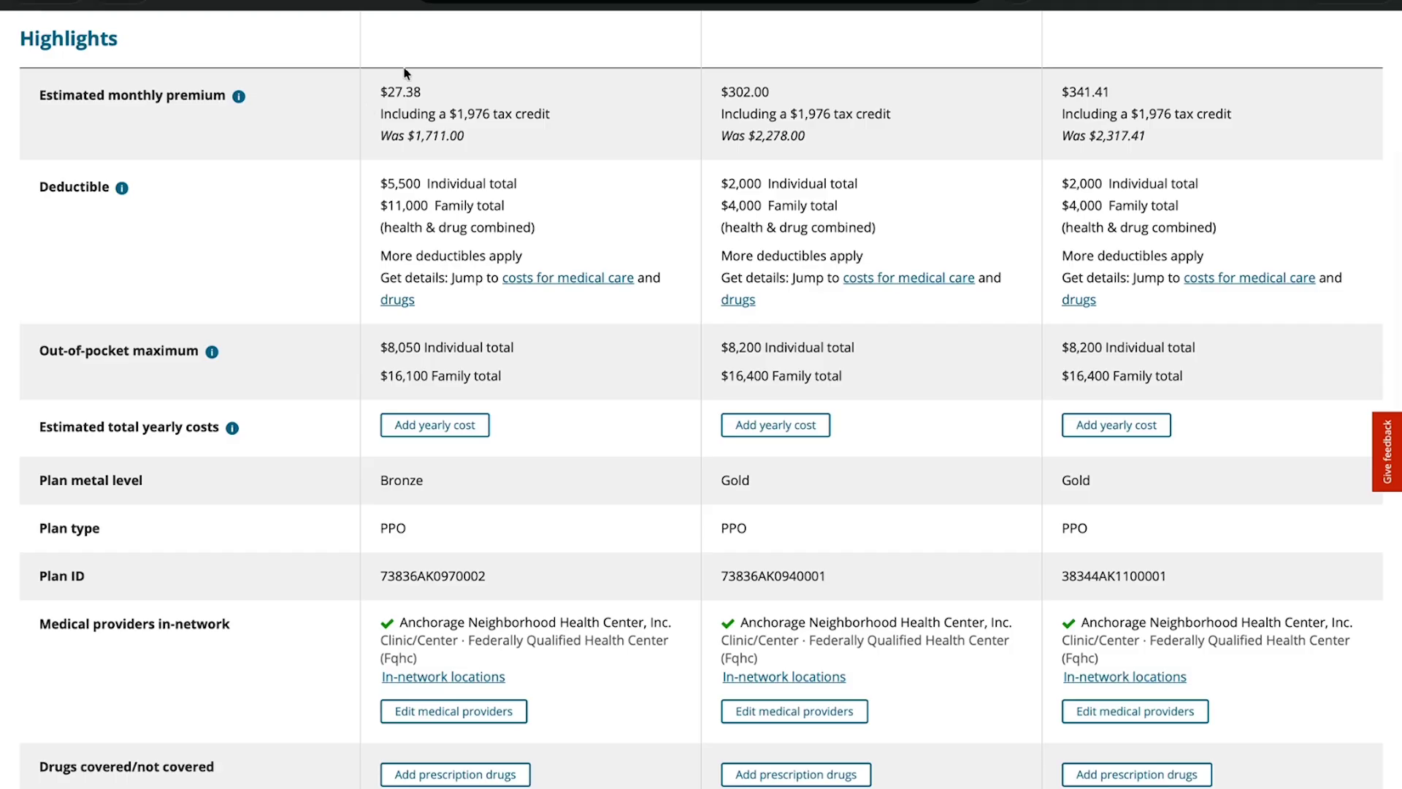
pyautogui.scroll(-3, 424, 179)
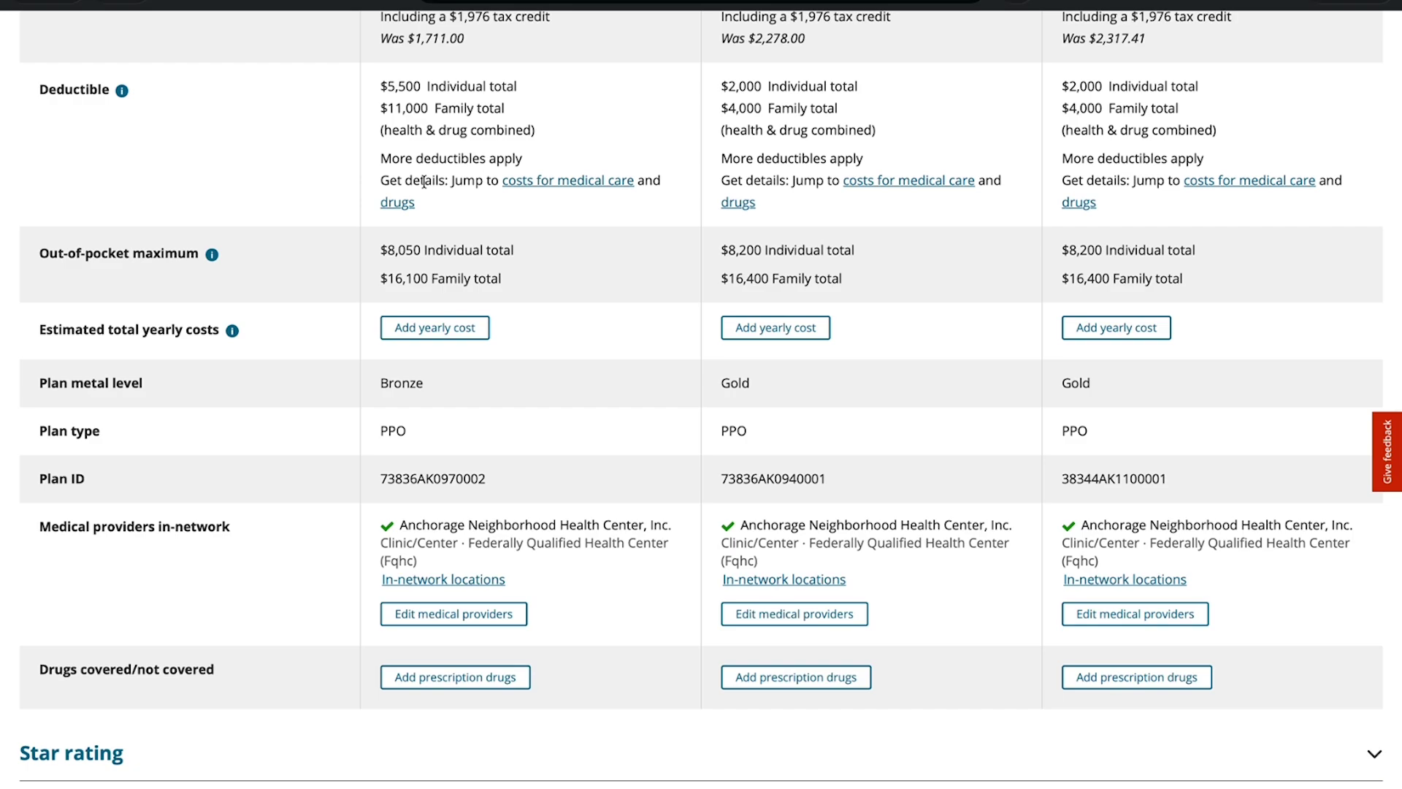
pyautogui.scroll(-1, 423, 181)
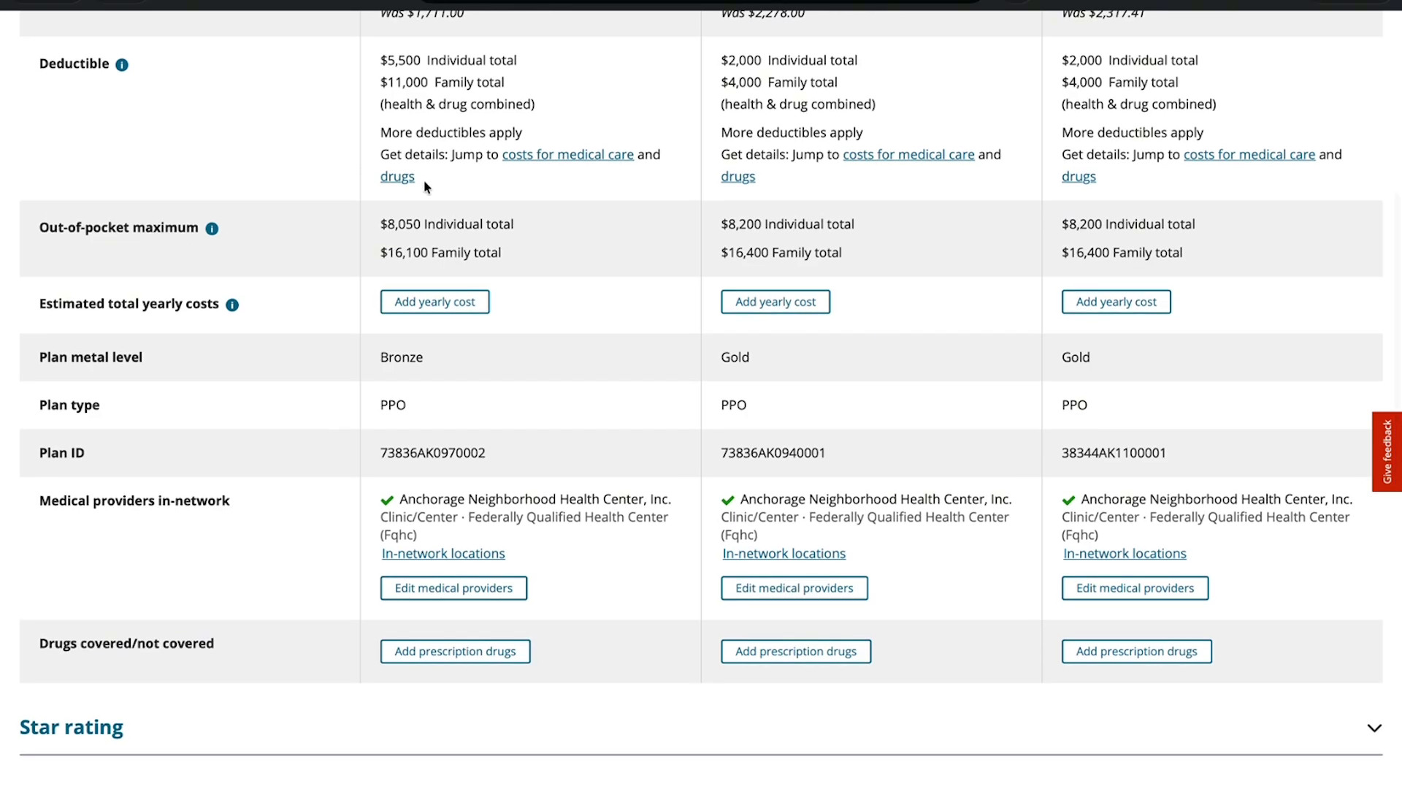
pyautogui.scroll(3, 422, 80)
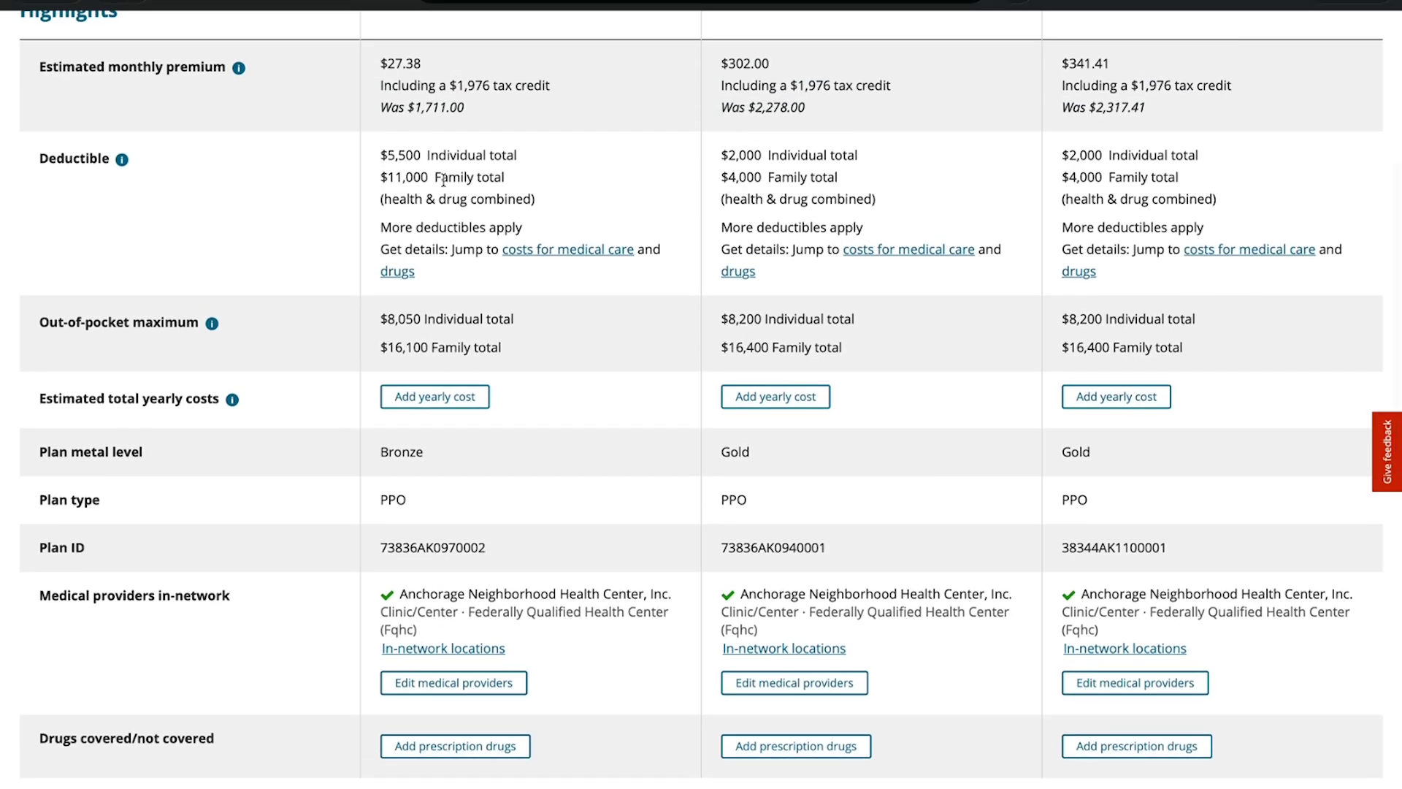
pyautogui.scroll(3, 443, 181)
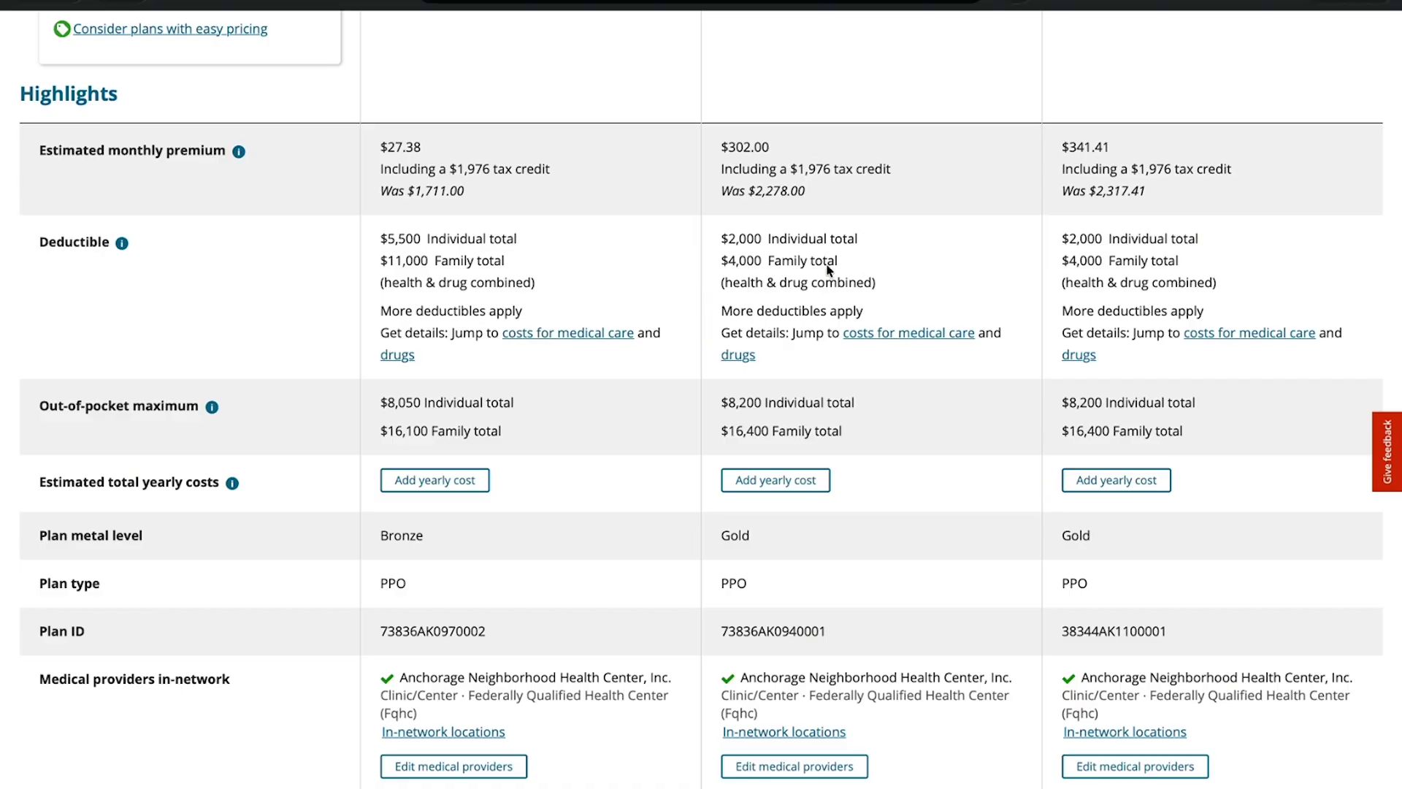
pyautogui.scroll(-2, 900, 300)
pyautogui.scroll(-2, 858, 290)
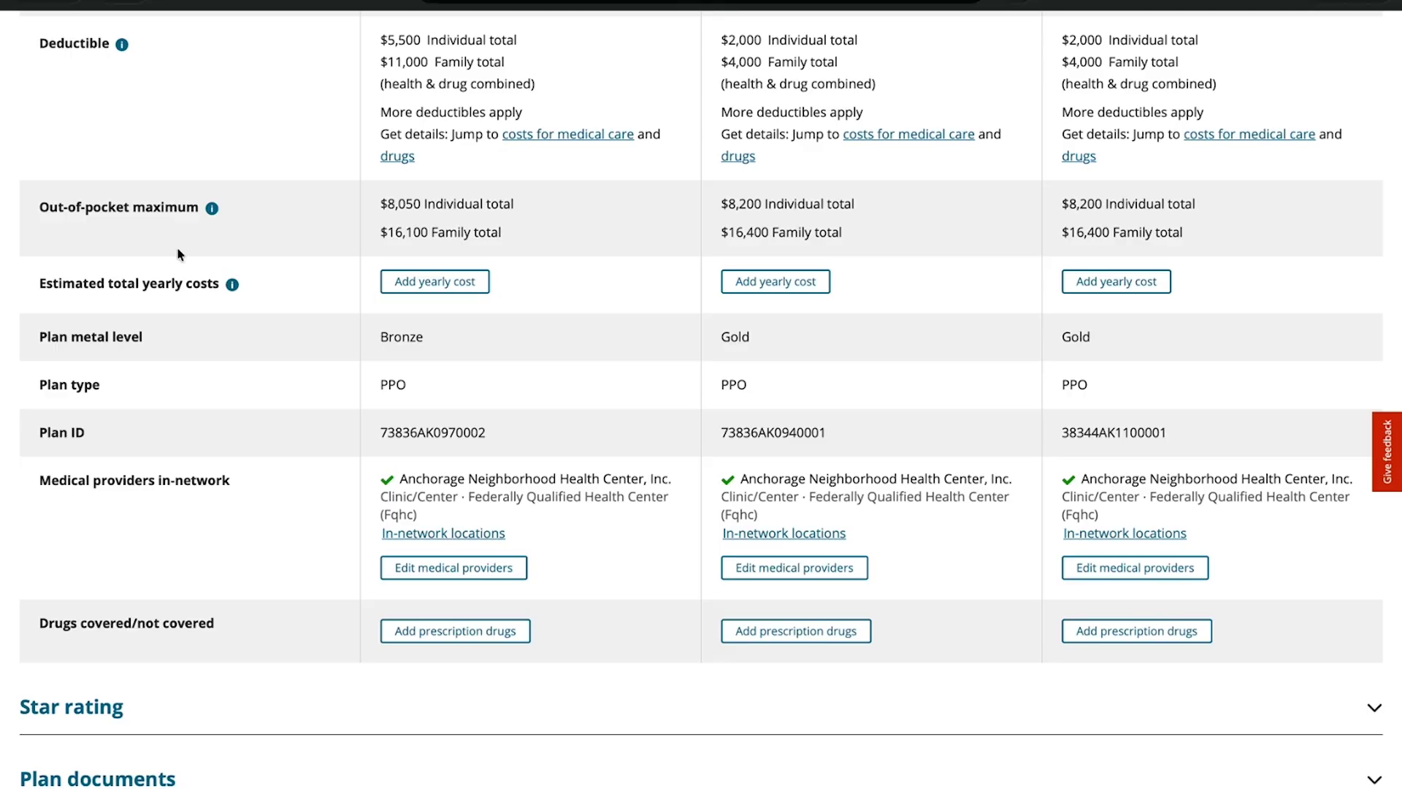
# Step: Review the metal level, plan type, in-network medical providers and drug coverage rows for the three compared plans
pyautogui.scroll(-3, 179, 254)
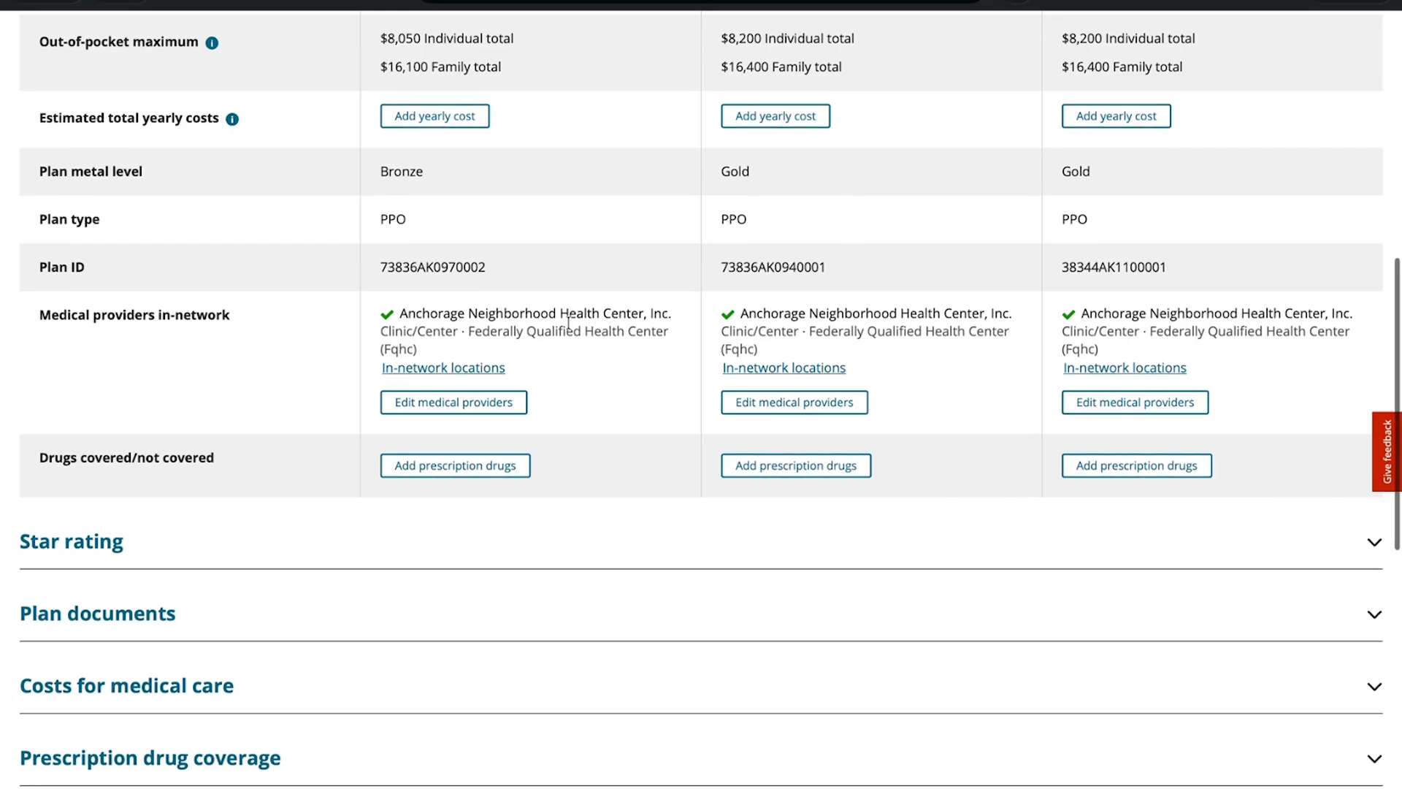
pyautogui.scroll(-1, 533, 179)
pyautogui.scroll(-2, 599, 204)
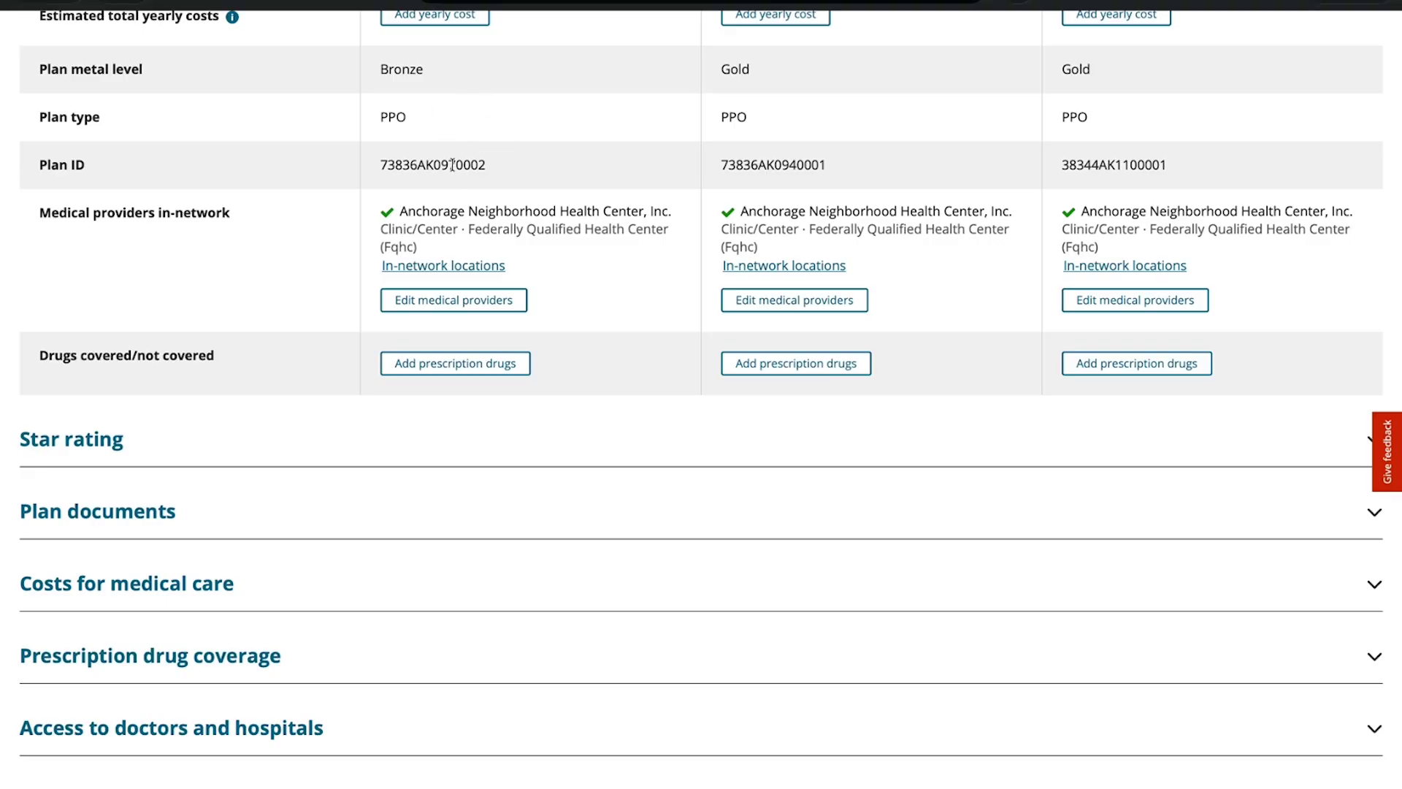
pyautogui.scroll(-1, 464, 170)
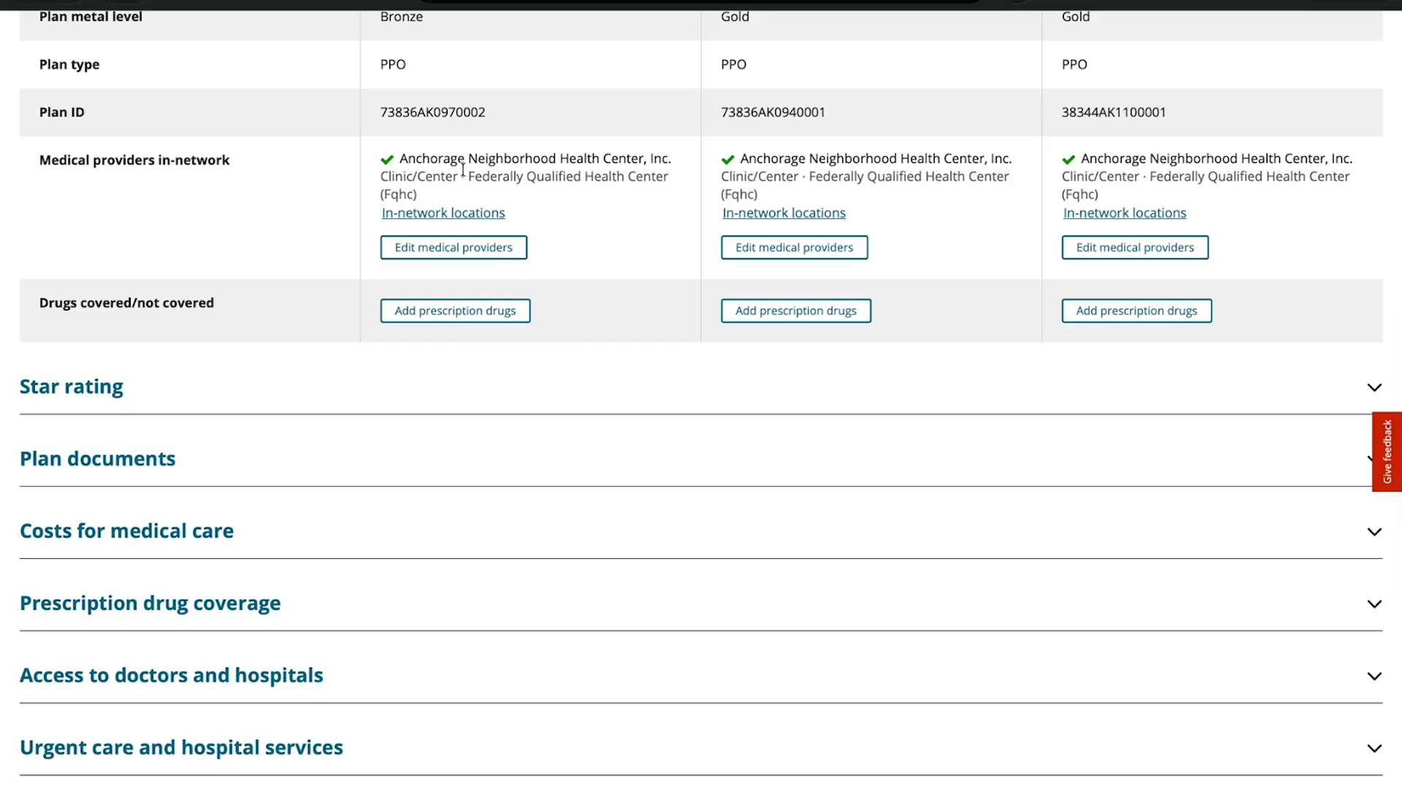
pyautogui.scroll(10, 441, 144)
pyautogui.scroll(2, 441, 142)
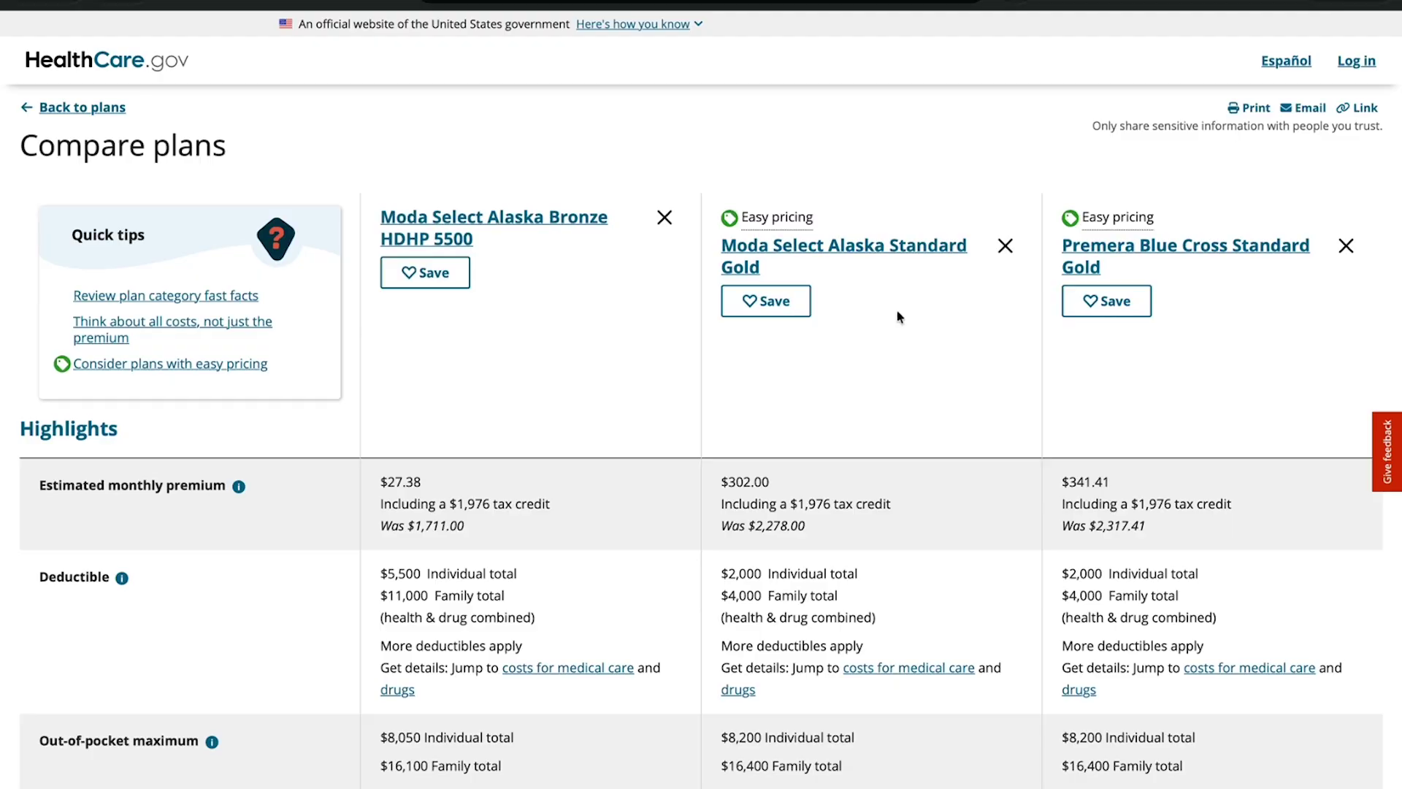
pyautogui.scroll(-10, 898, 315)
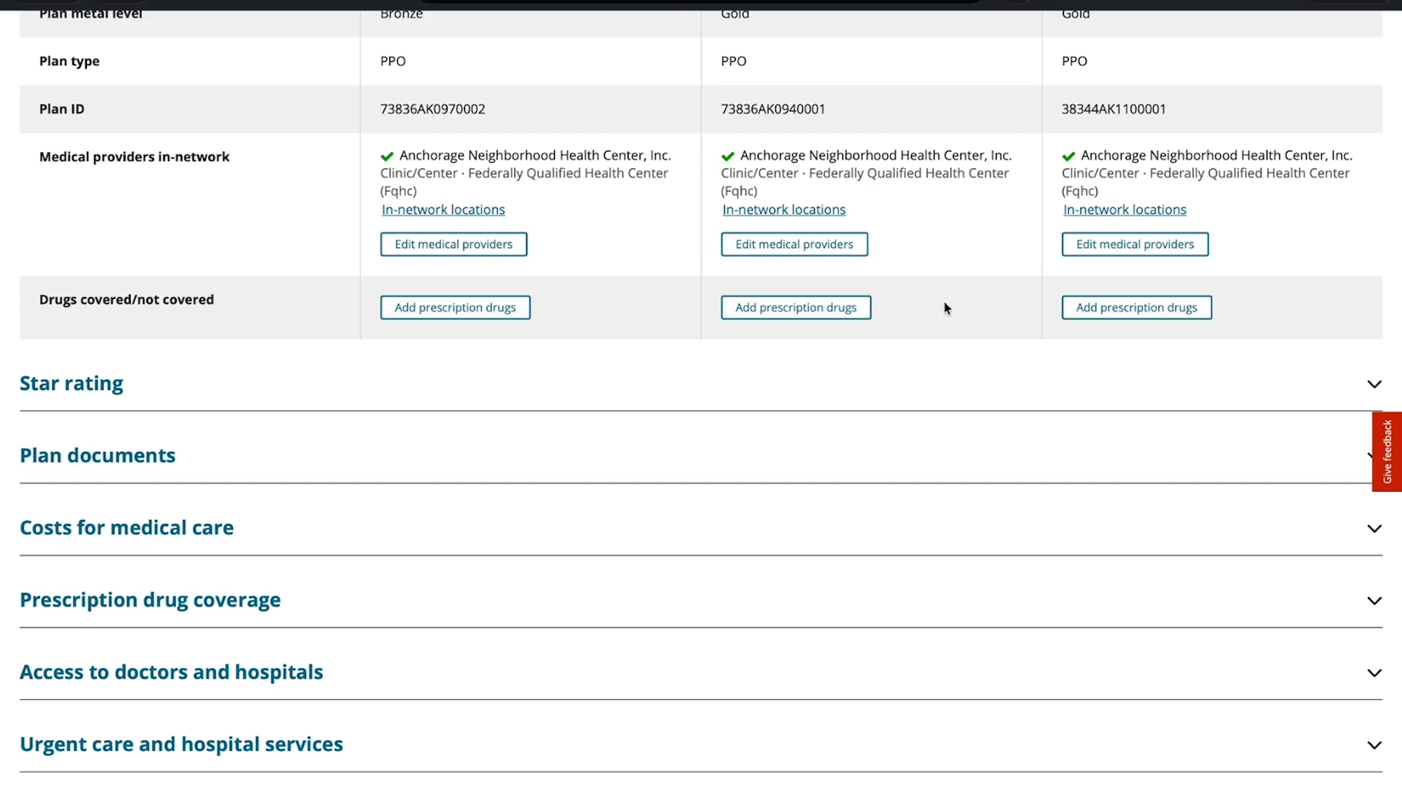
# Step: Expand the Plan documents section of the comparison, and view the three plans' star ratings before collapsing that section again
pyautogui.click(779, 388)
pyautogui.click(779, 388)
pyautogui.scroll(-1, 778, 388)
pyautogui.click(629, 364)
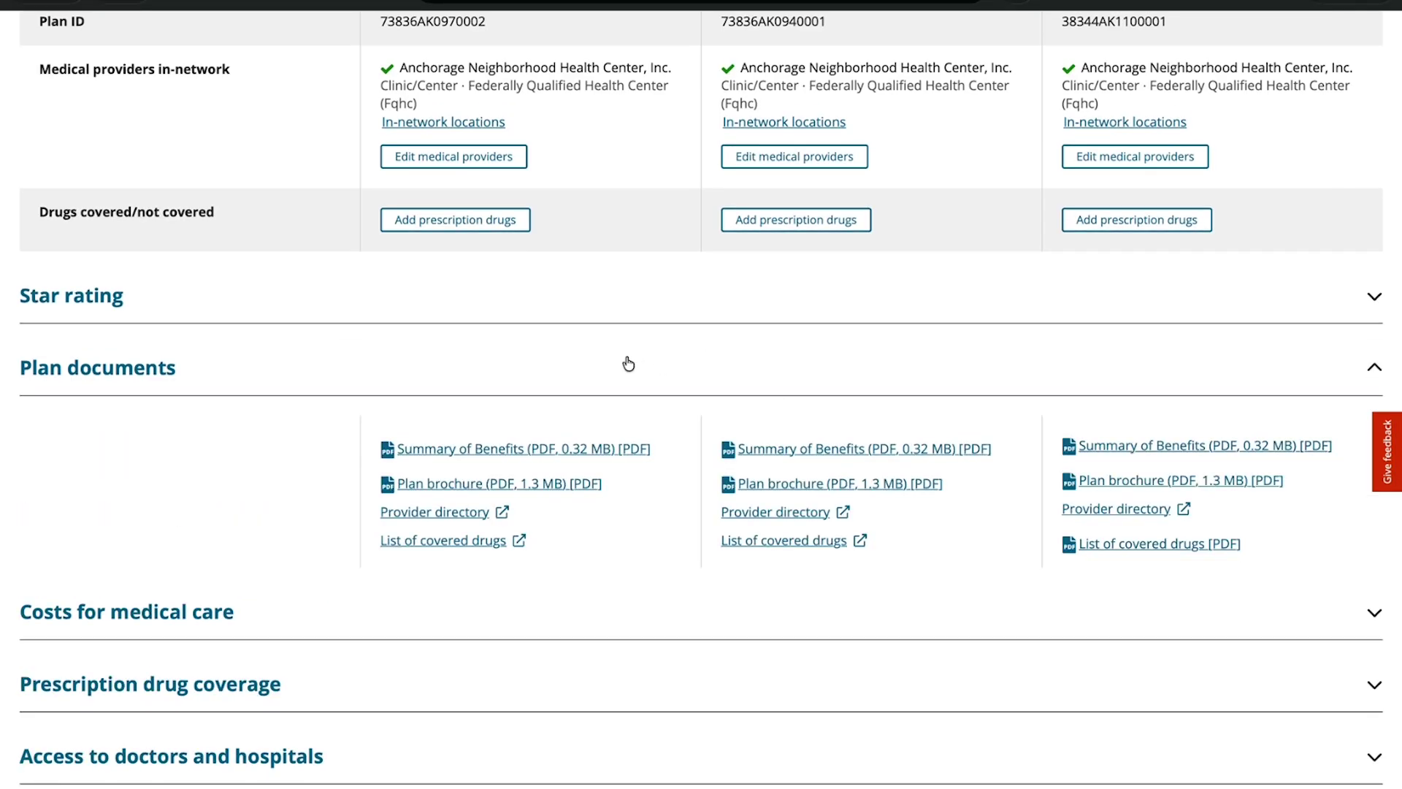
pyautogui.scroll(-3, 628, 364)
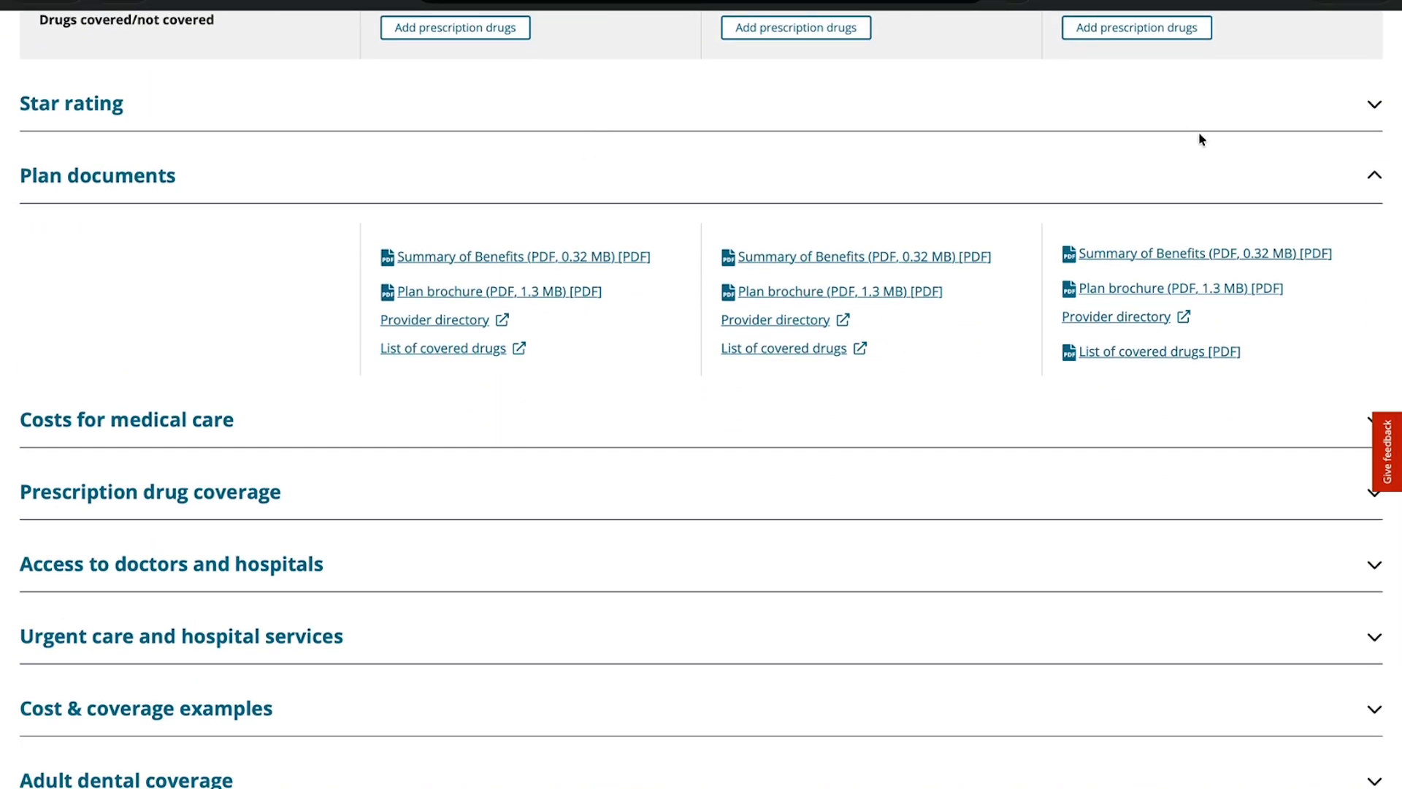
pyautogui.click(1375, 107)
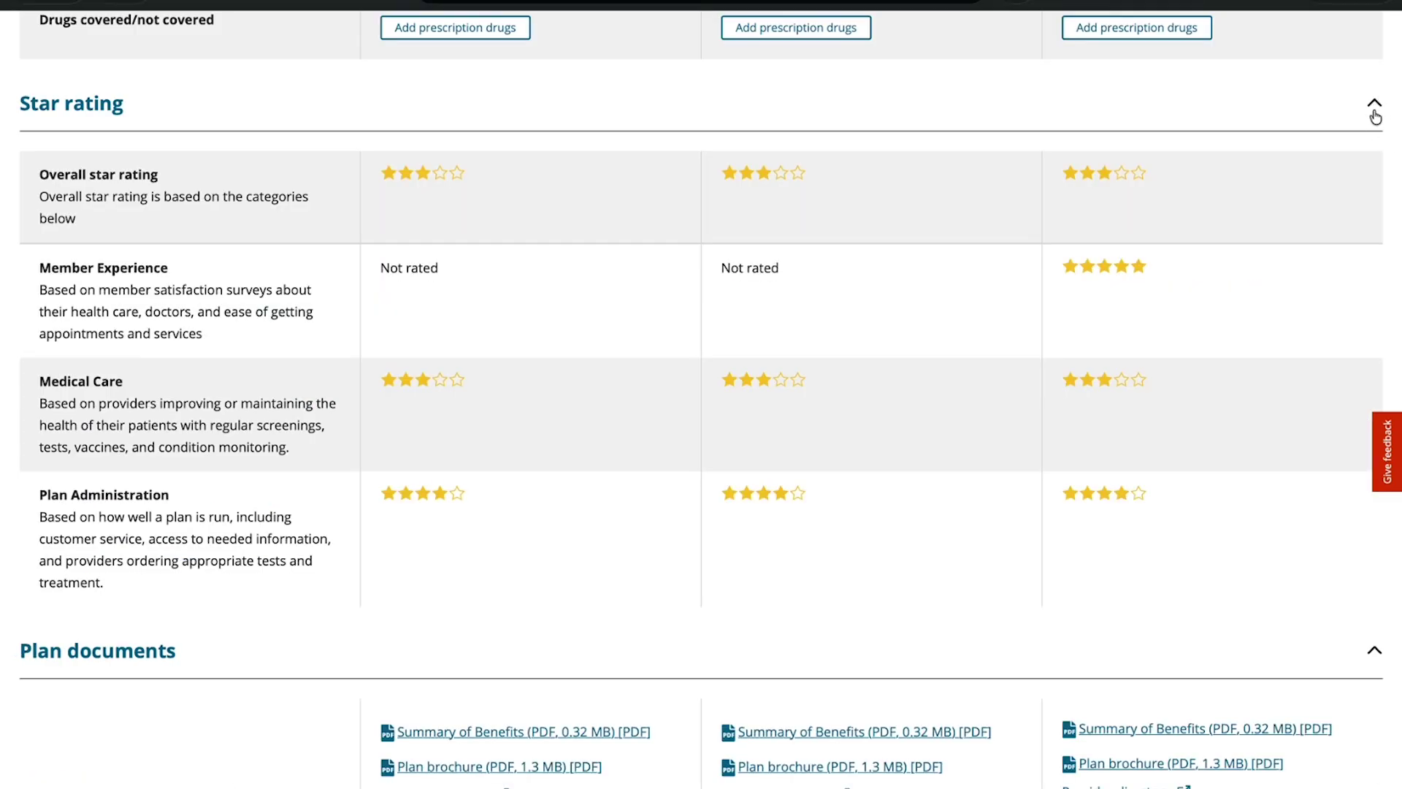
pyautogui.click(1376, 110)
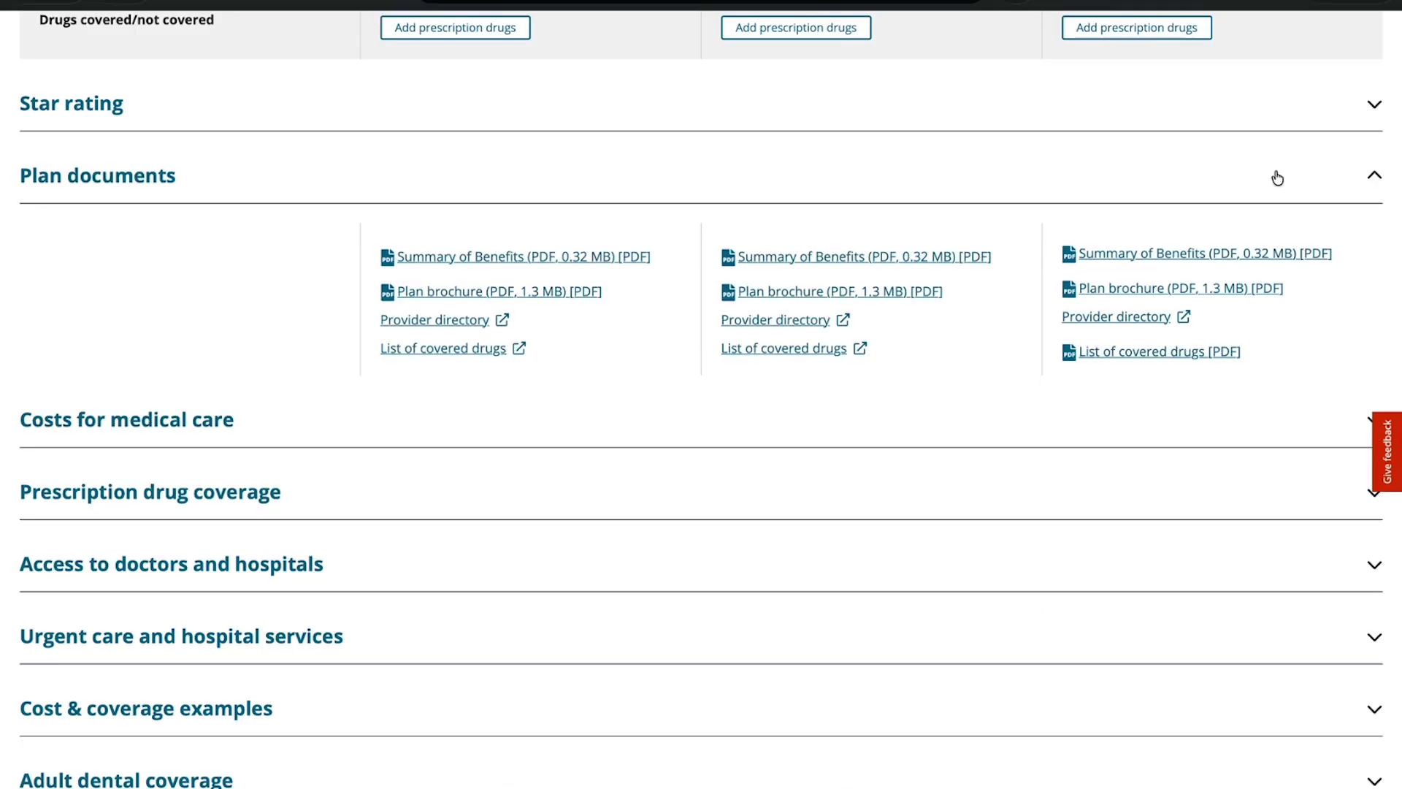
# Step: Expand the Costs for medical care section and compare the in-network and out-of-network deductibles of the three plans
pyautogui.scroll(-1, 1278, 179)
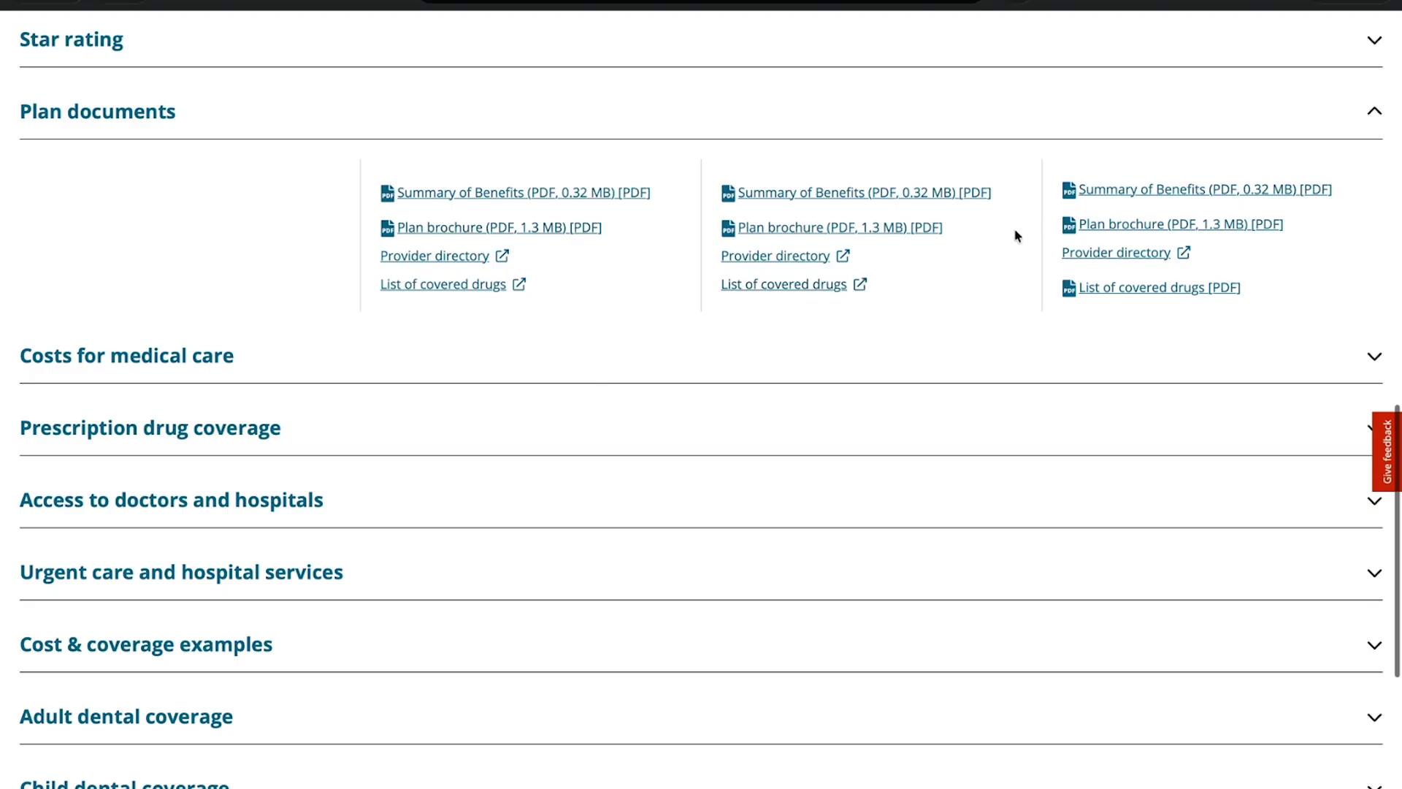
pyautogui.scroll(-1, 953, 301)
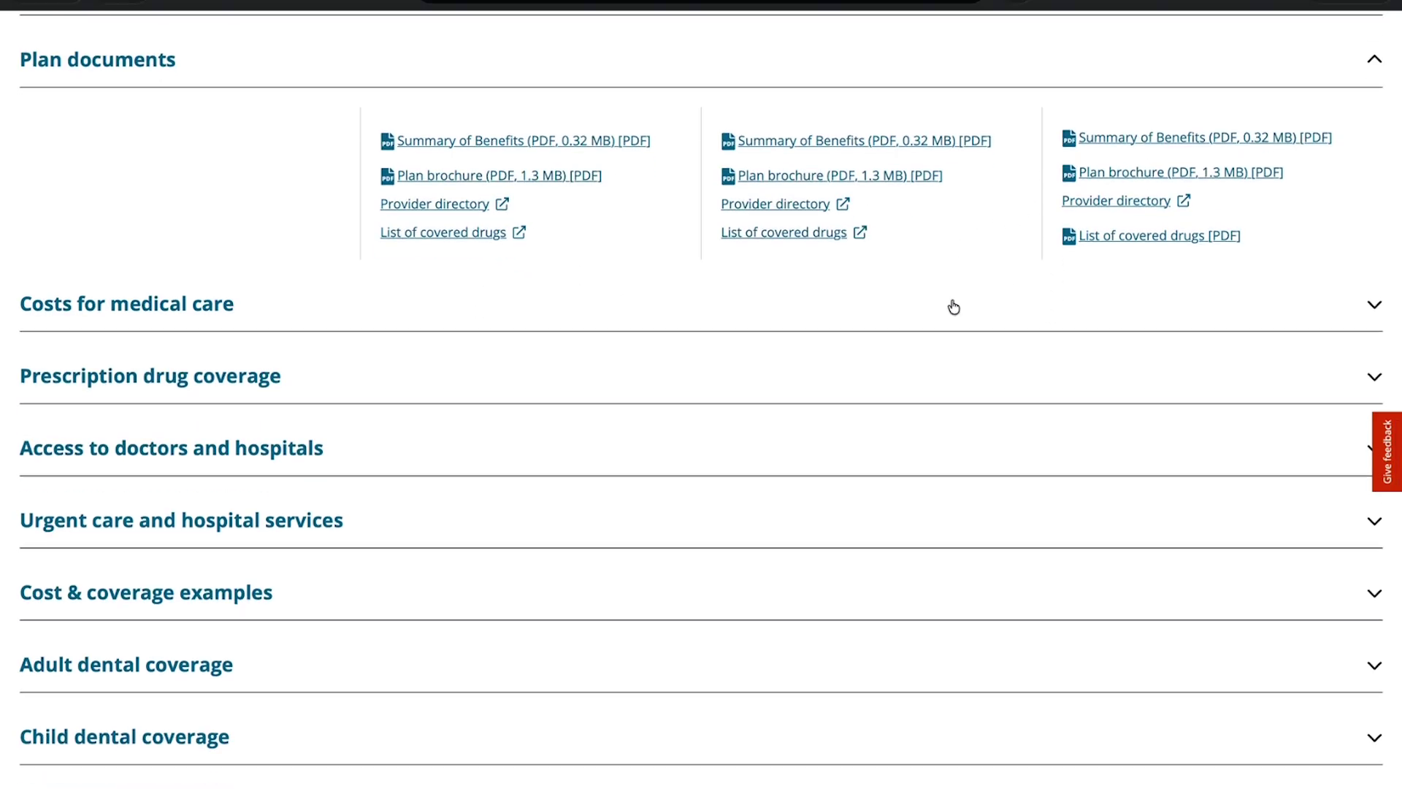
pyautogui.click(1376, 305)
pyautogui.scroll(-1, 1184, 416)
pyautogui.scroll(-1, 1184, 416)
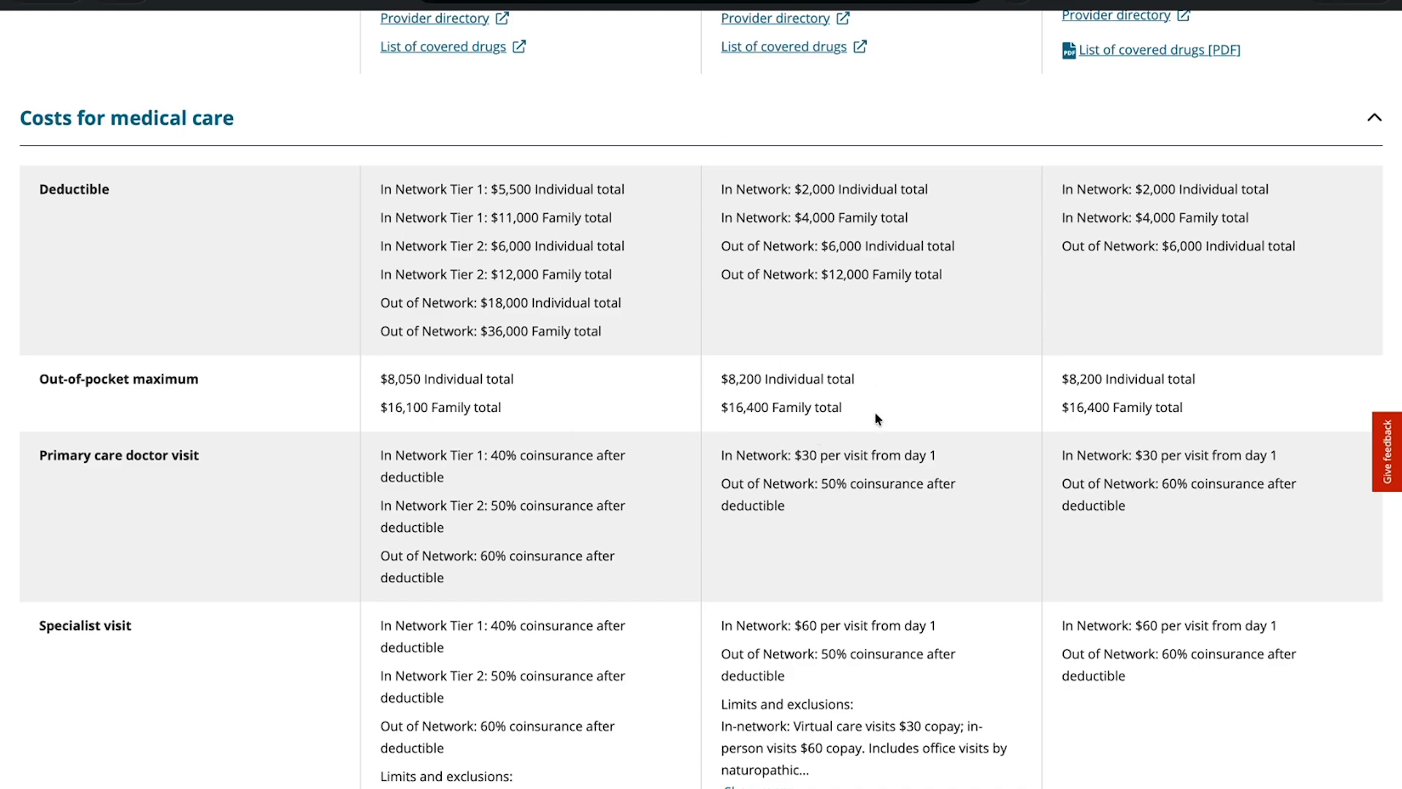
pyautogui.scroll(-1, 844, 400)
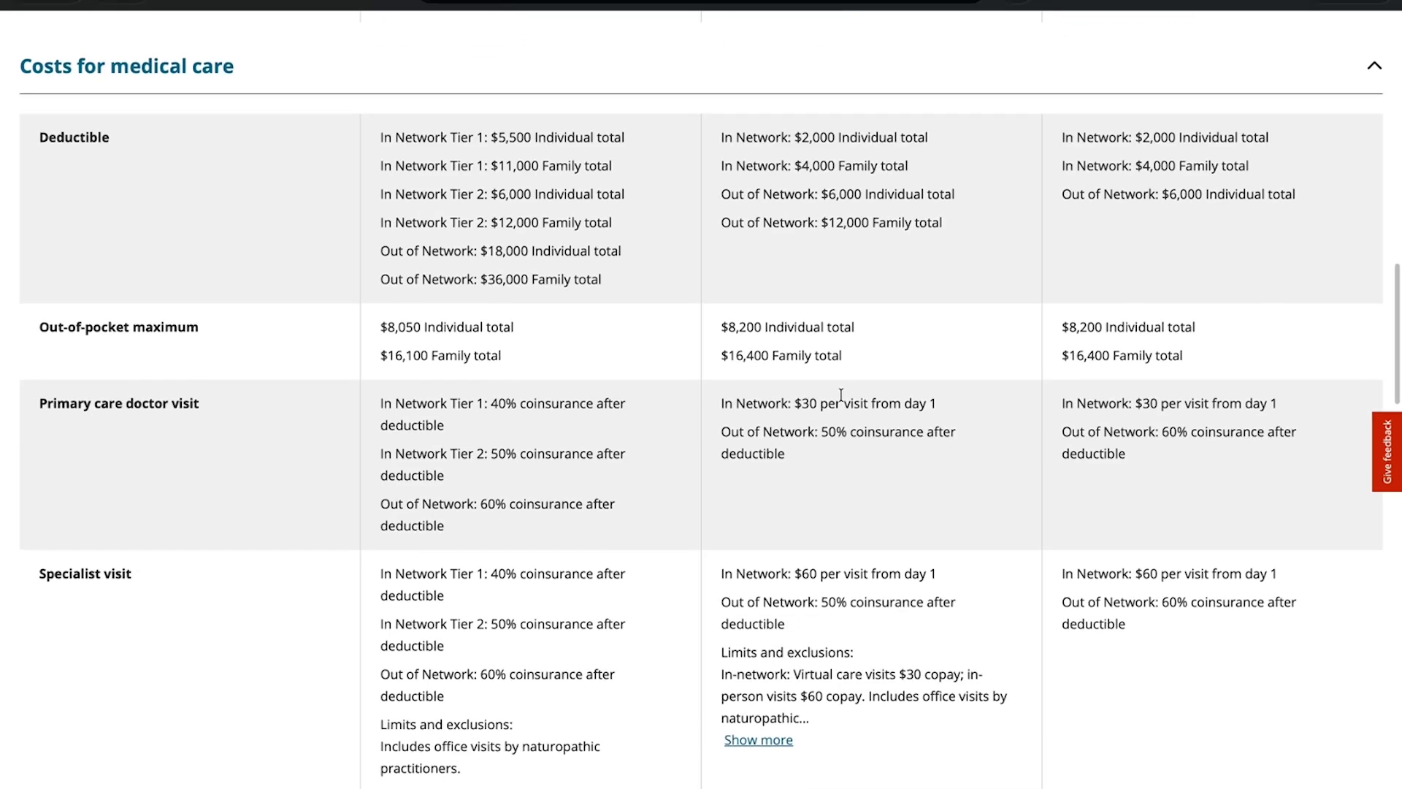
# Step: Compare the three plans' costs for primary care doctor visits, specialist visits, preventive care and X-rays and diagnostic imaging
pyautogui.scroll(-2, 843, 400)
pyautogui.scroll(-1, 844, 400)
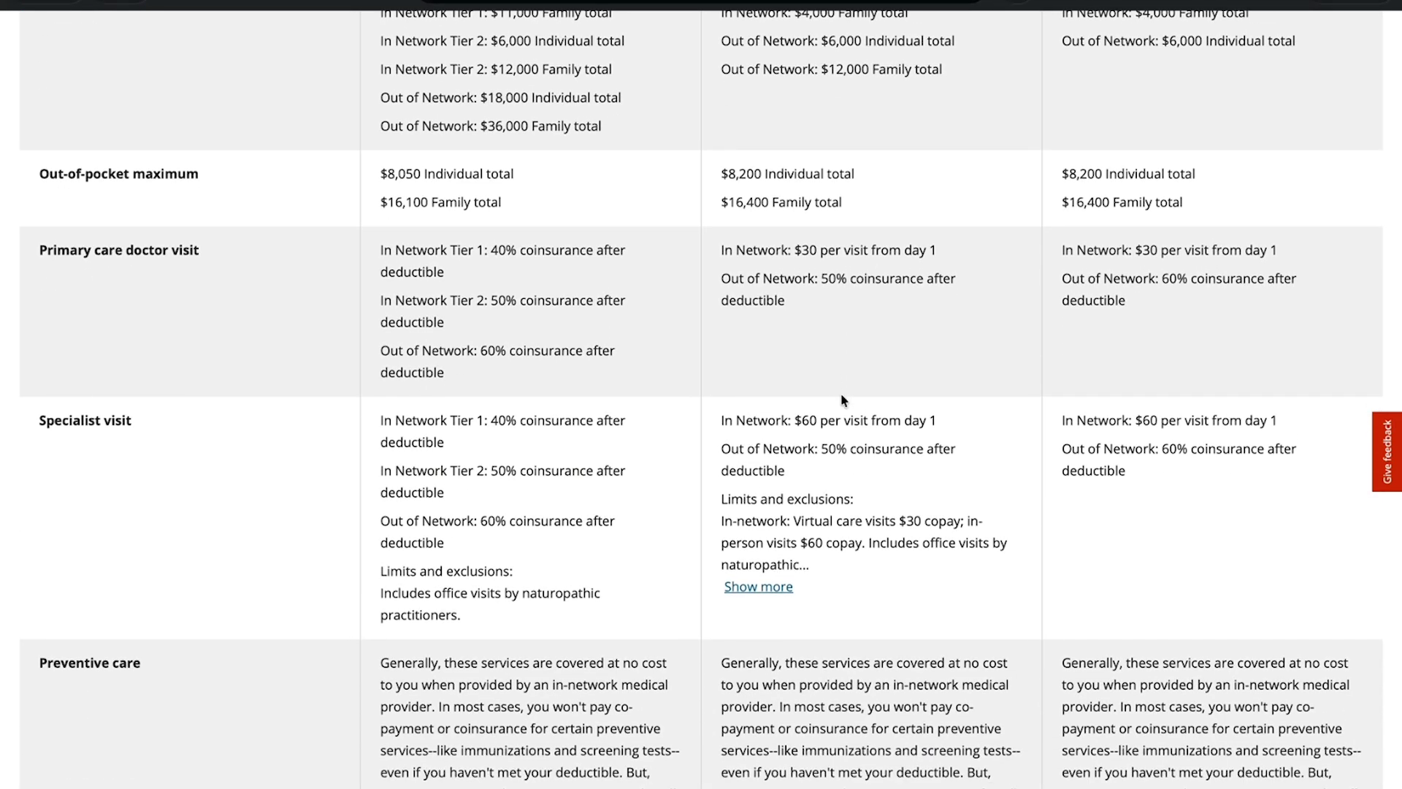
pyautogui.scroll(-1, 841, 396)
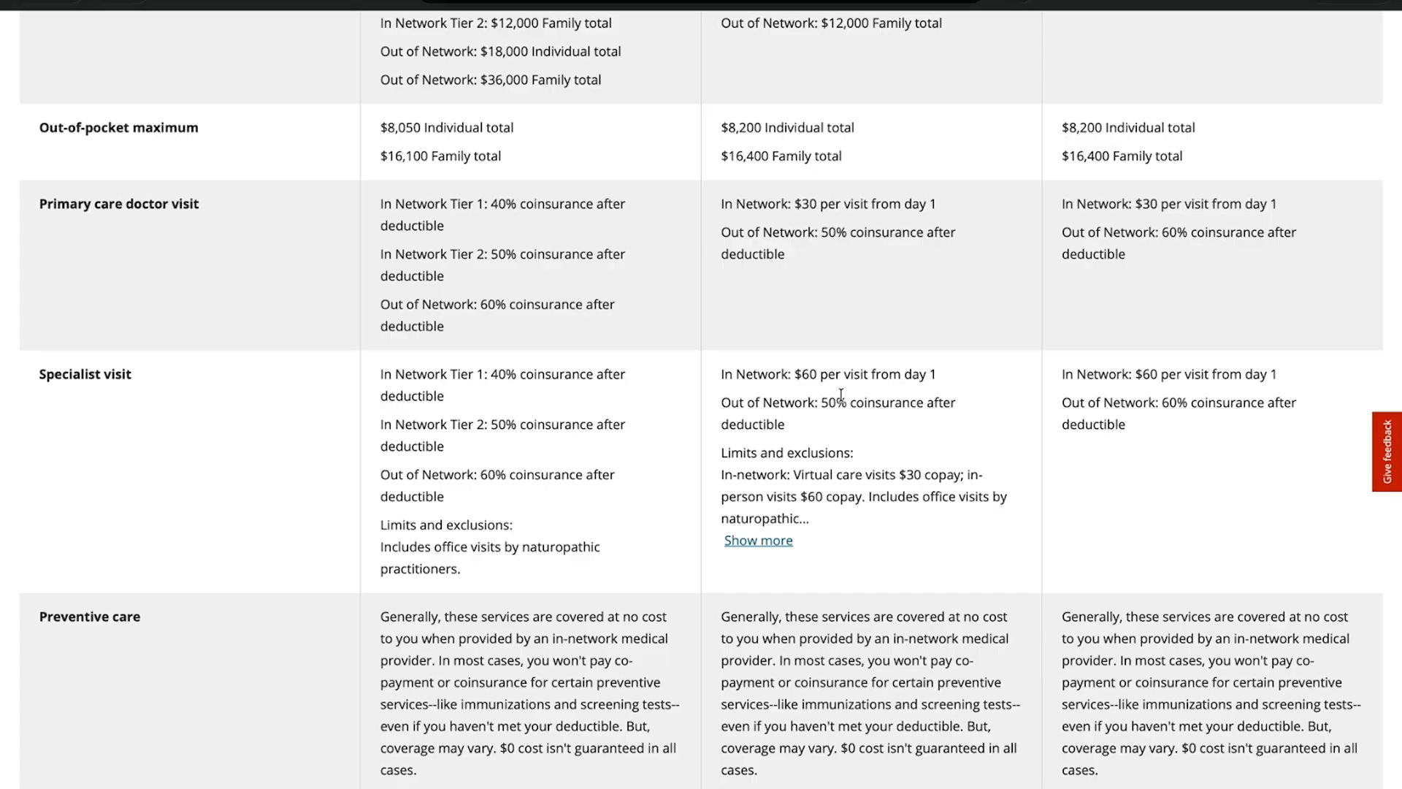
pyautogui.scroll(-1, 841, 394)
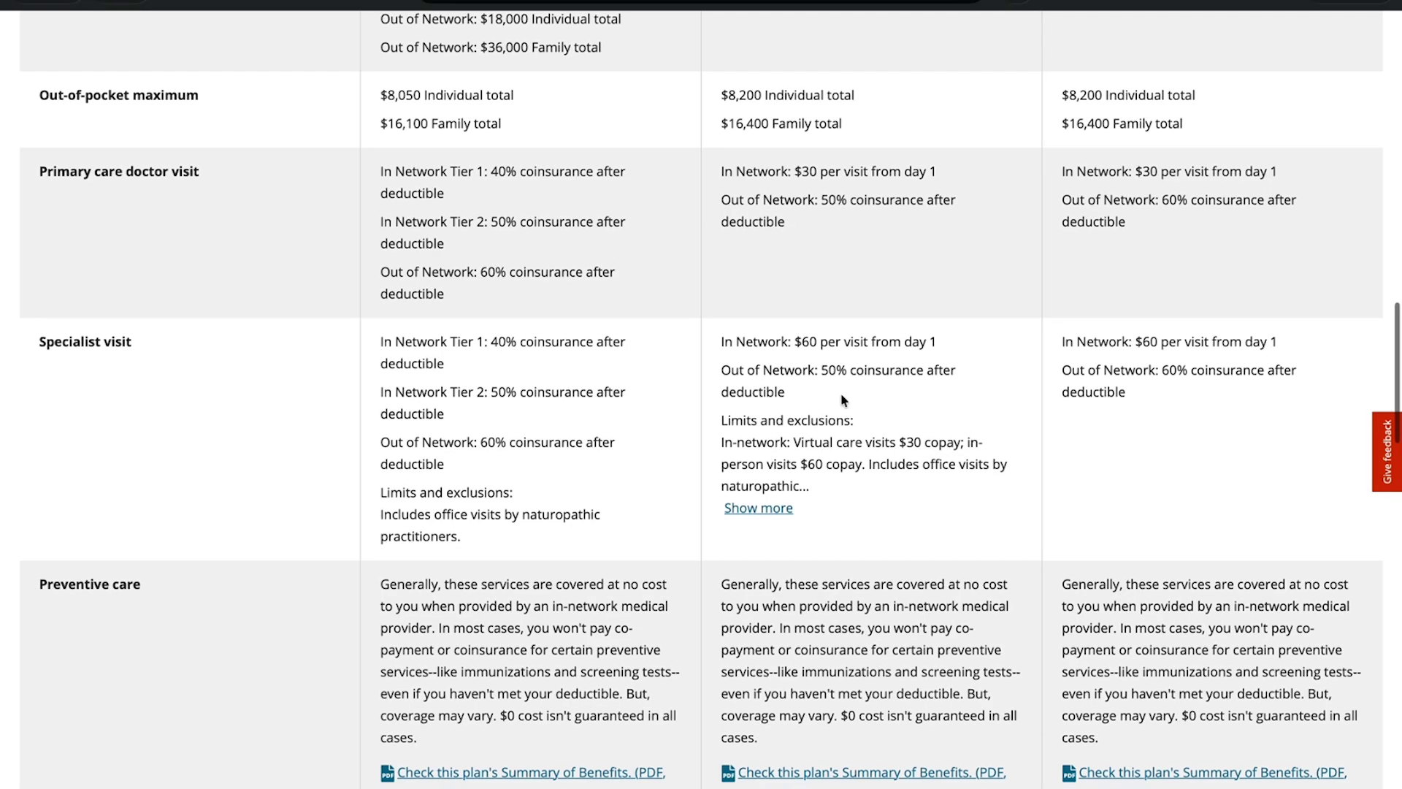
pyautogui.scroll(-3, 843, 399)
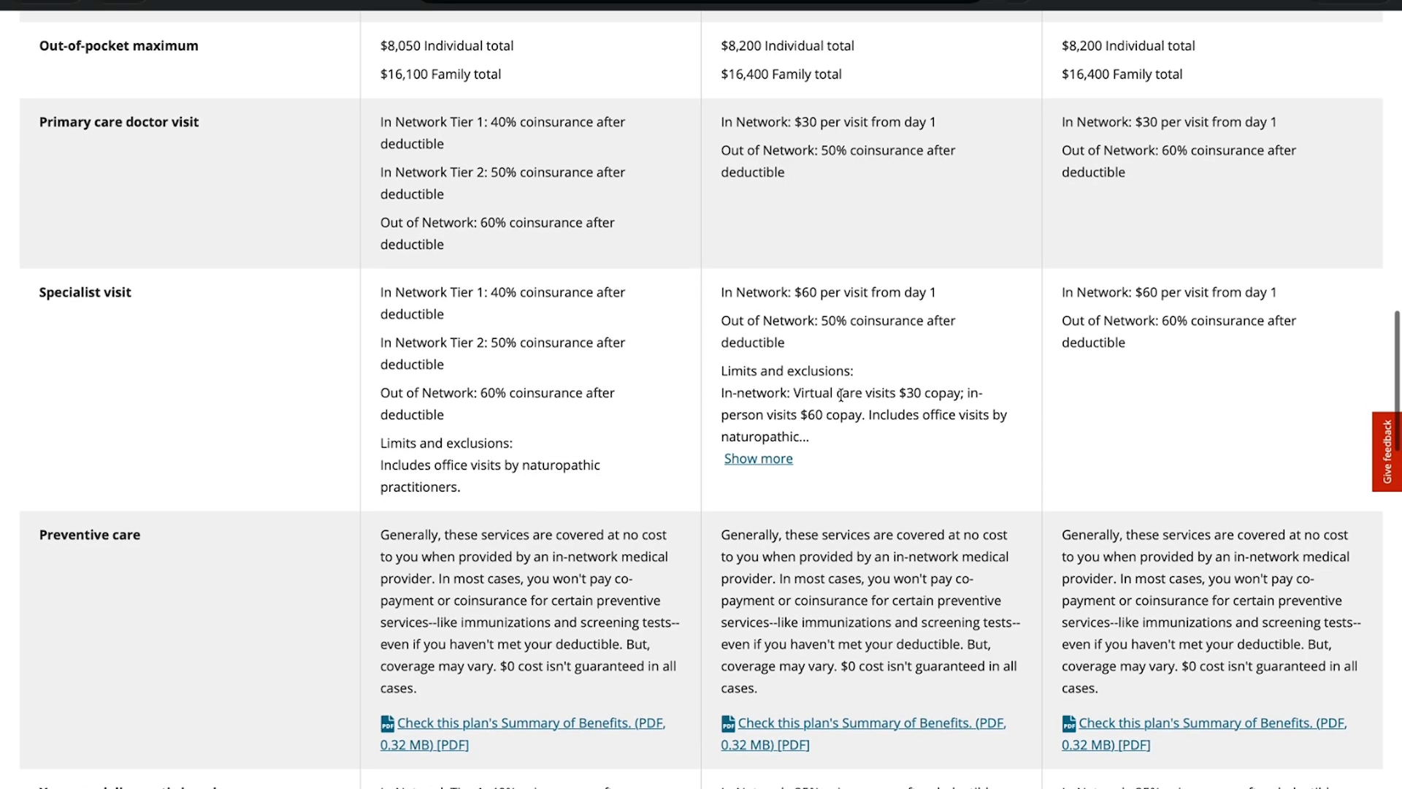
pyautogui.scroll(-1, 840, 399)
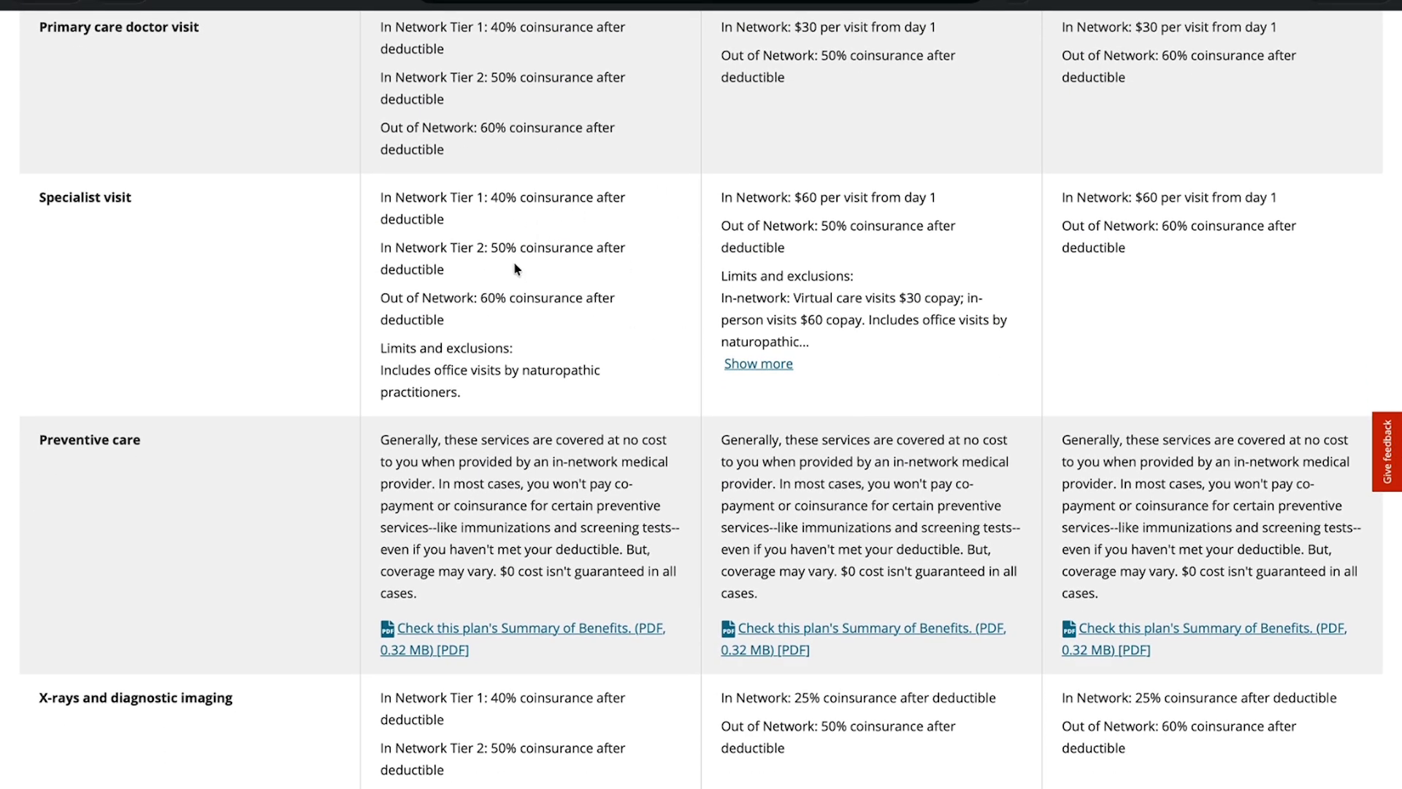
pyautogui.scroll(-1, 515, 269)
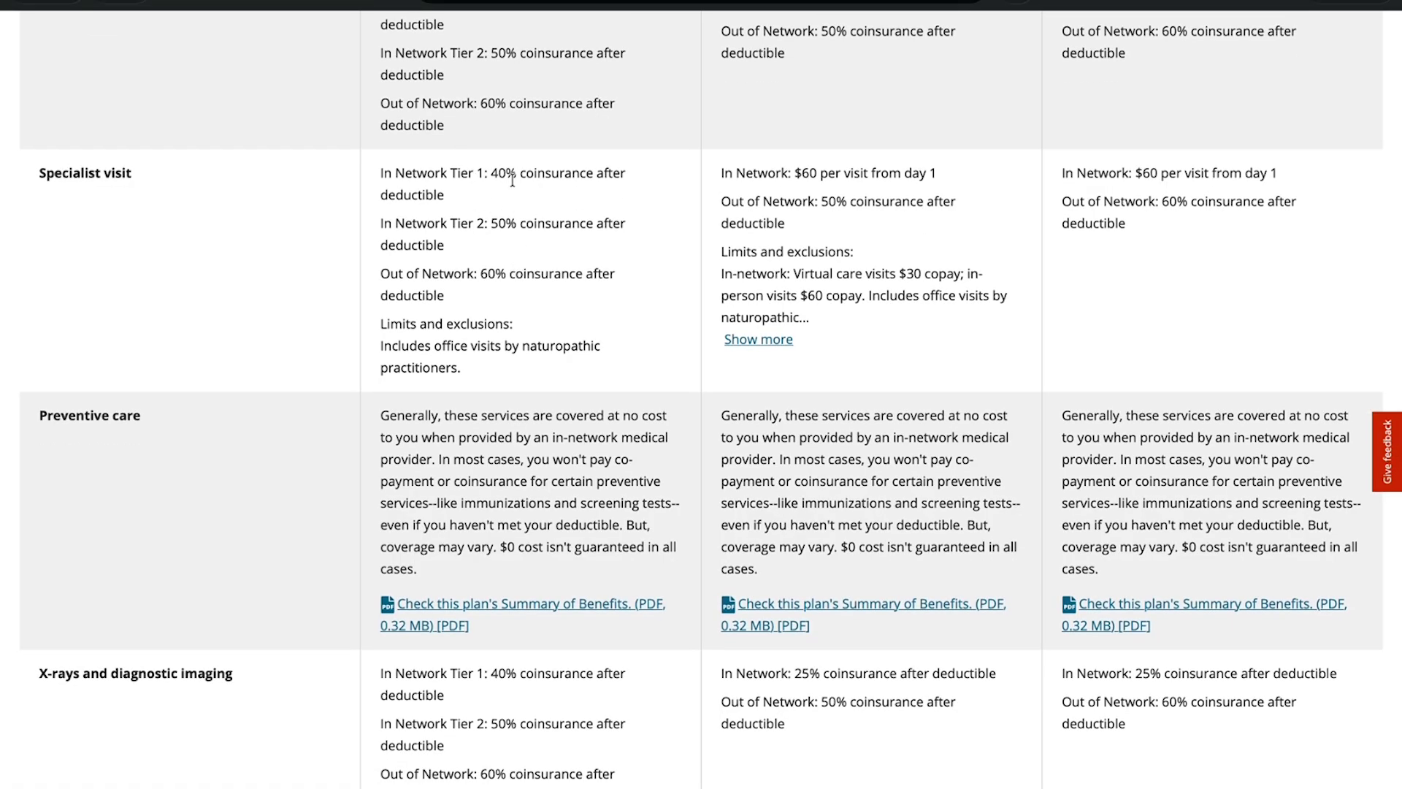
pyautogui.scroll(-1, 513, 180)
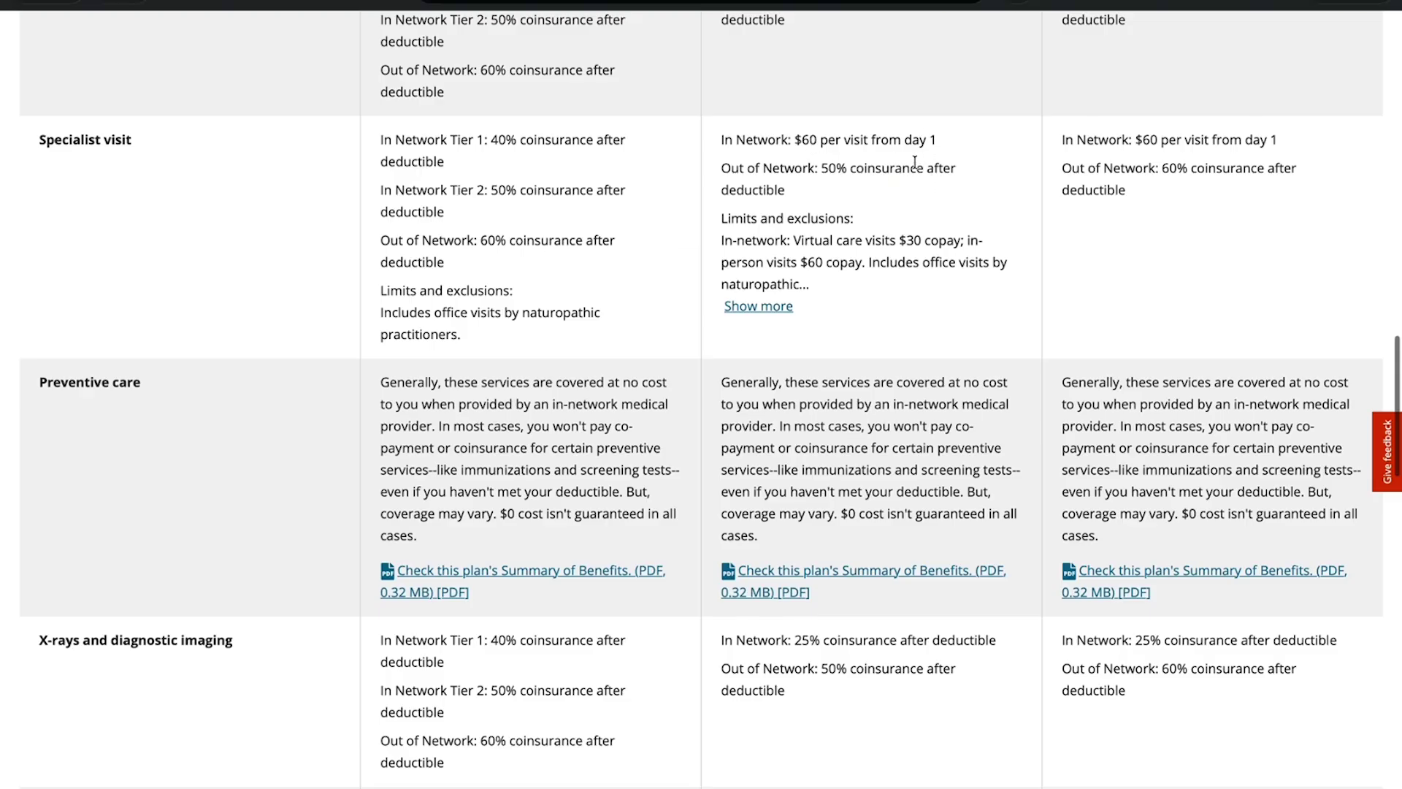
pyautogui.scroll(-1, 891, 177)
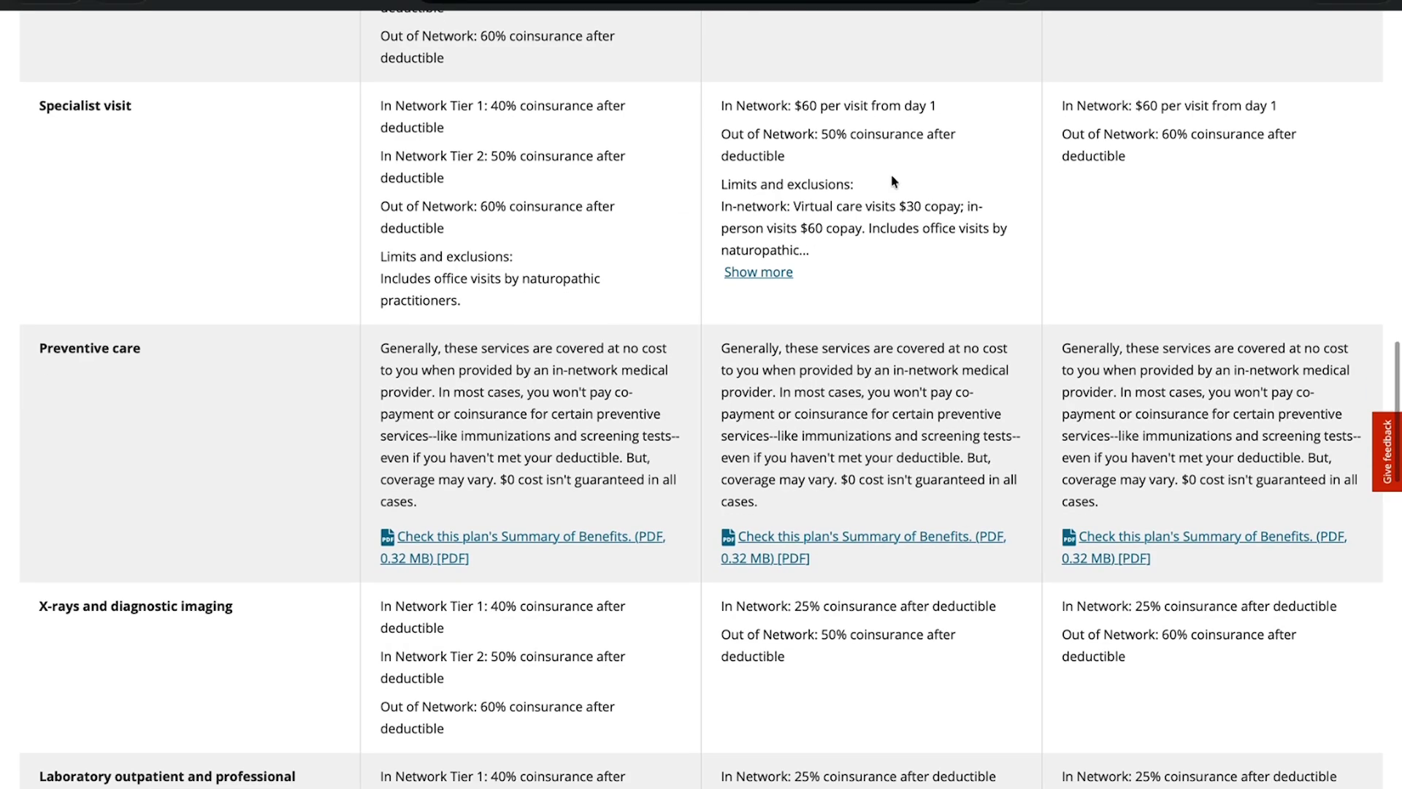
# Step: Compare the three plans' laboratory, outpatient facility and outpatient professional service costs, and look over the remaining collapsed sections of the comparison
pyautogui.scroll(-1, 891, 177)
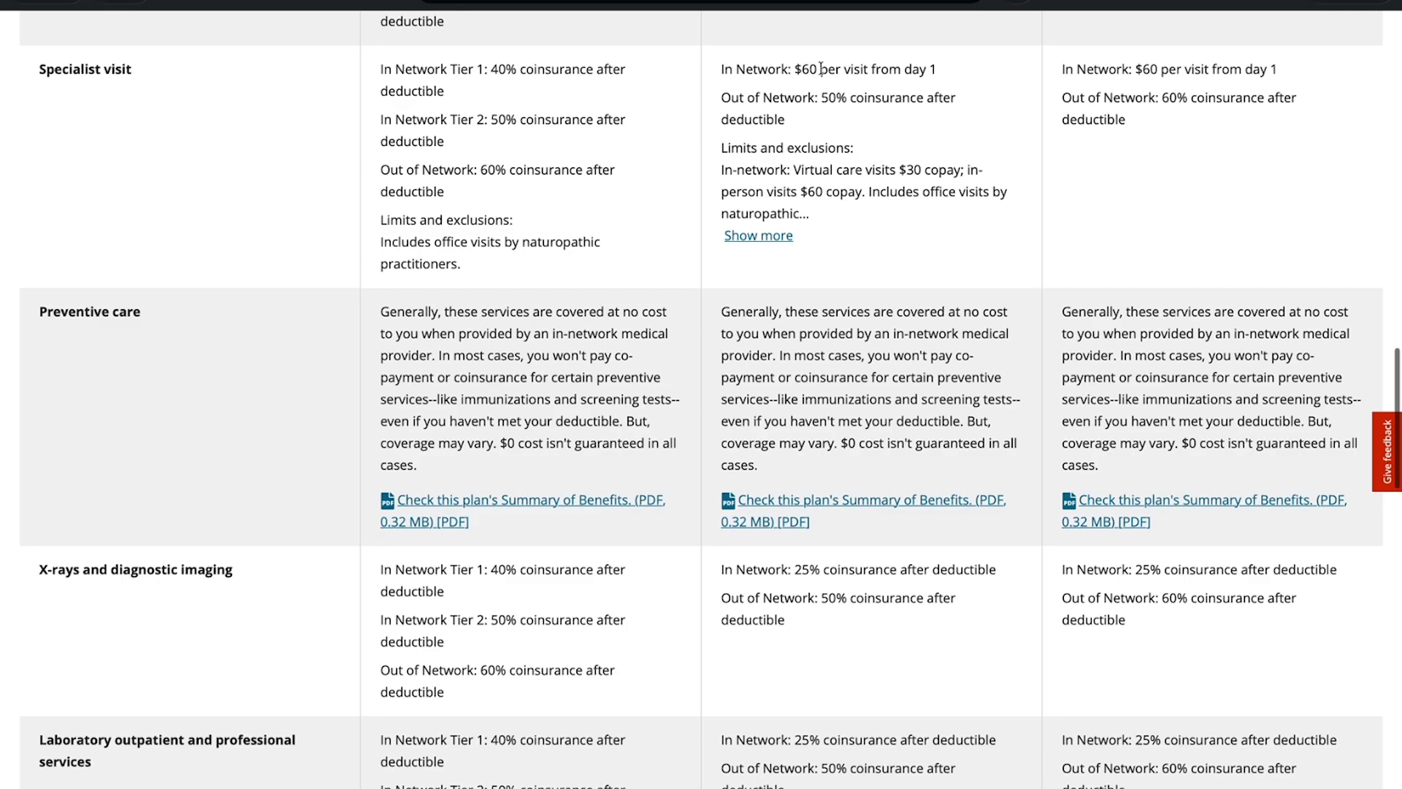
pyautogui.scroll(-3, 798, 146)
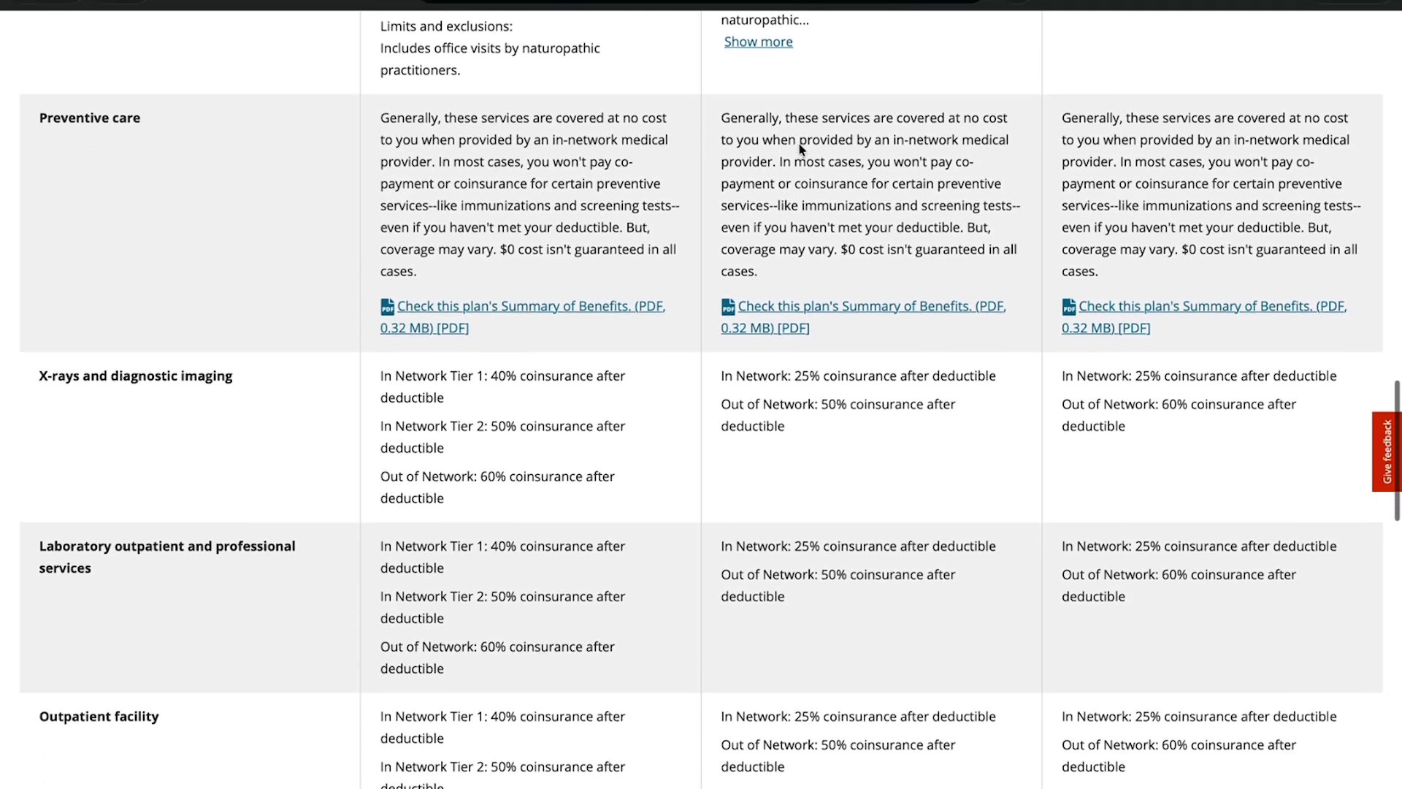
pyautogui.scroll(-1, 783, 204)
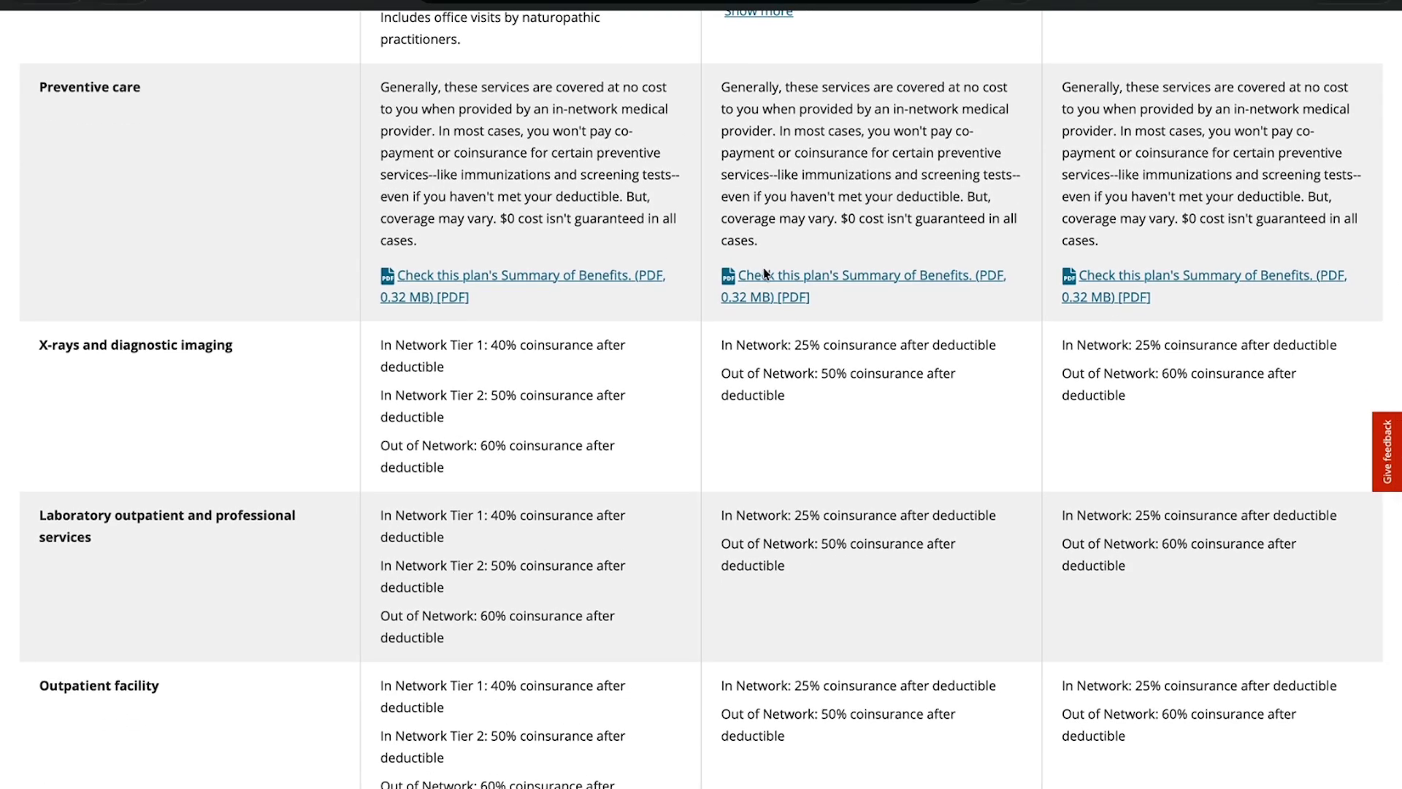
pyautogui.scroll(-3, 876, 203)
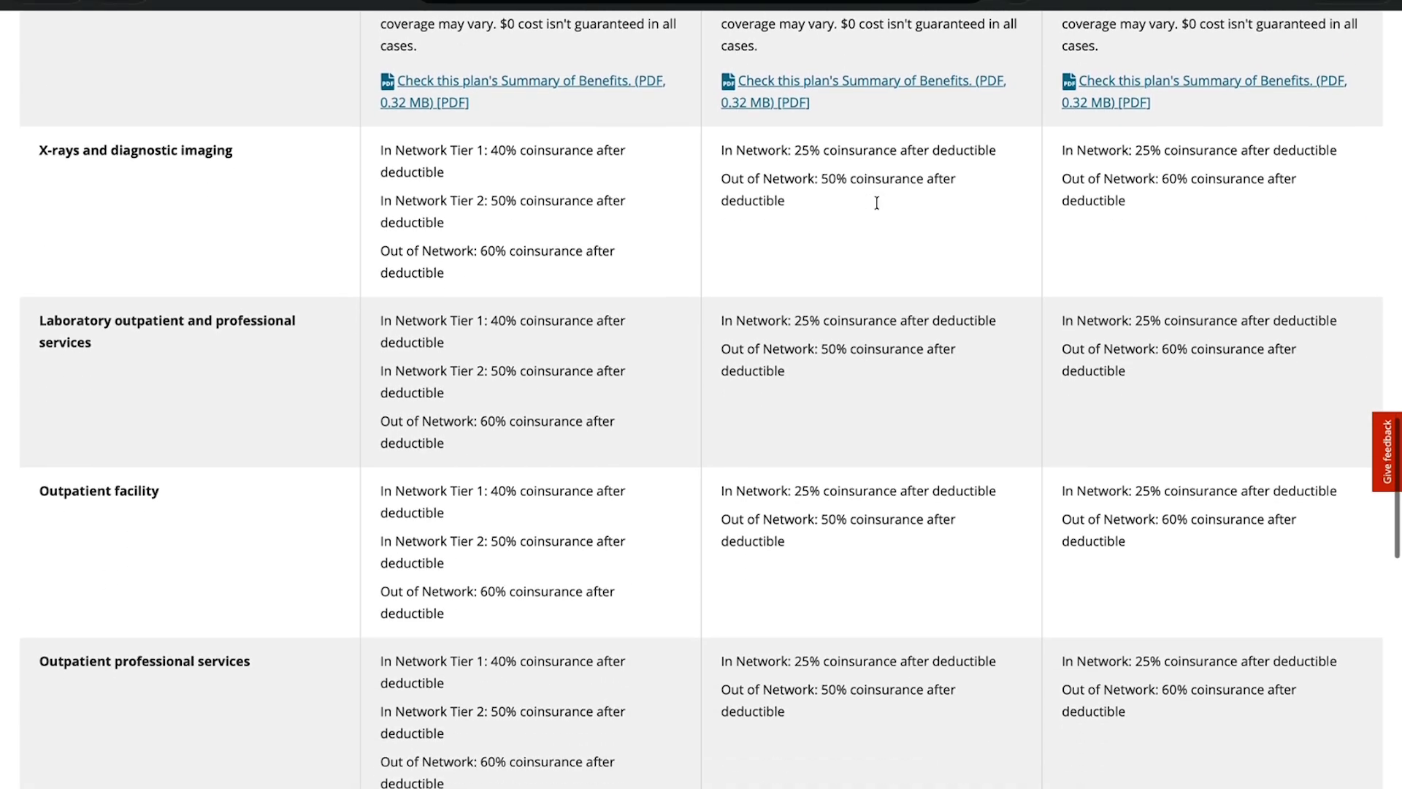
pyautogui.scroll(-2, 878, 205)
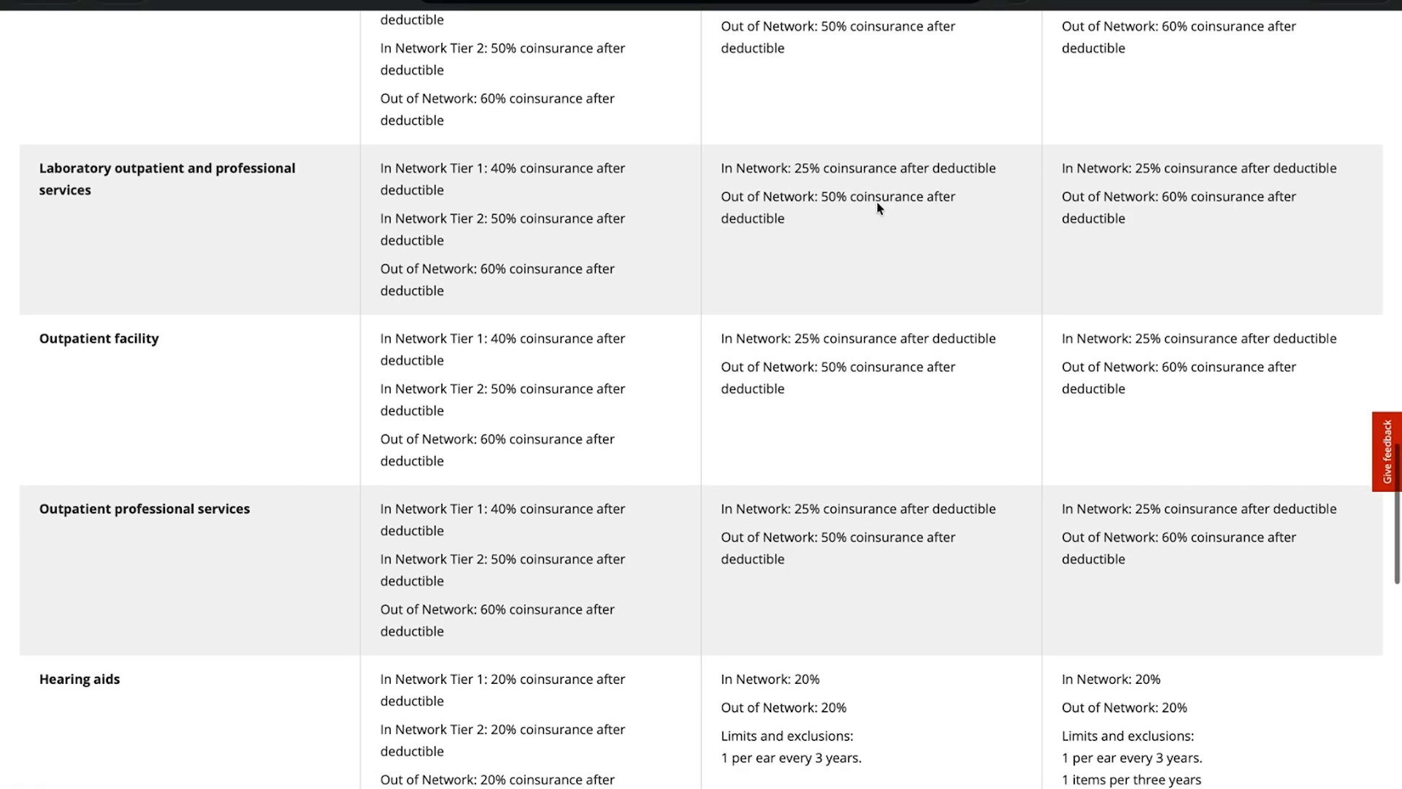
pyautogui.scroll(-3, 877, 204)
pyautogui.scroll(-15, 878, 208)
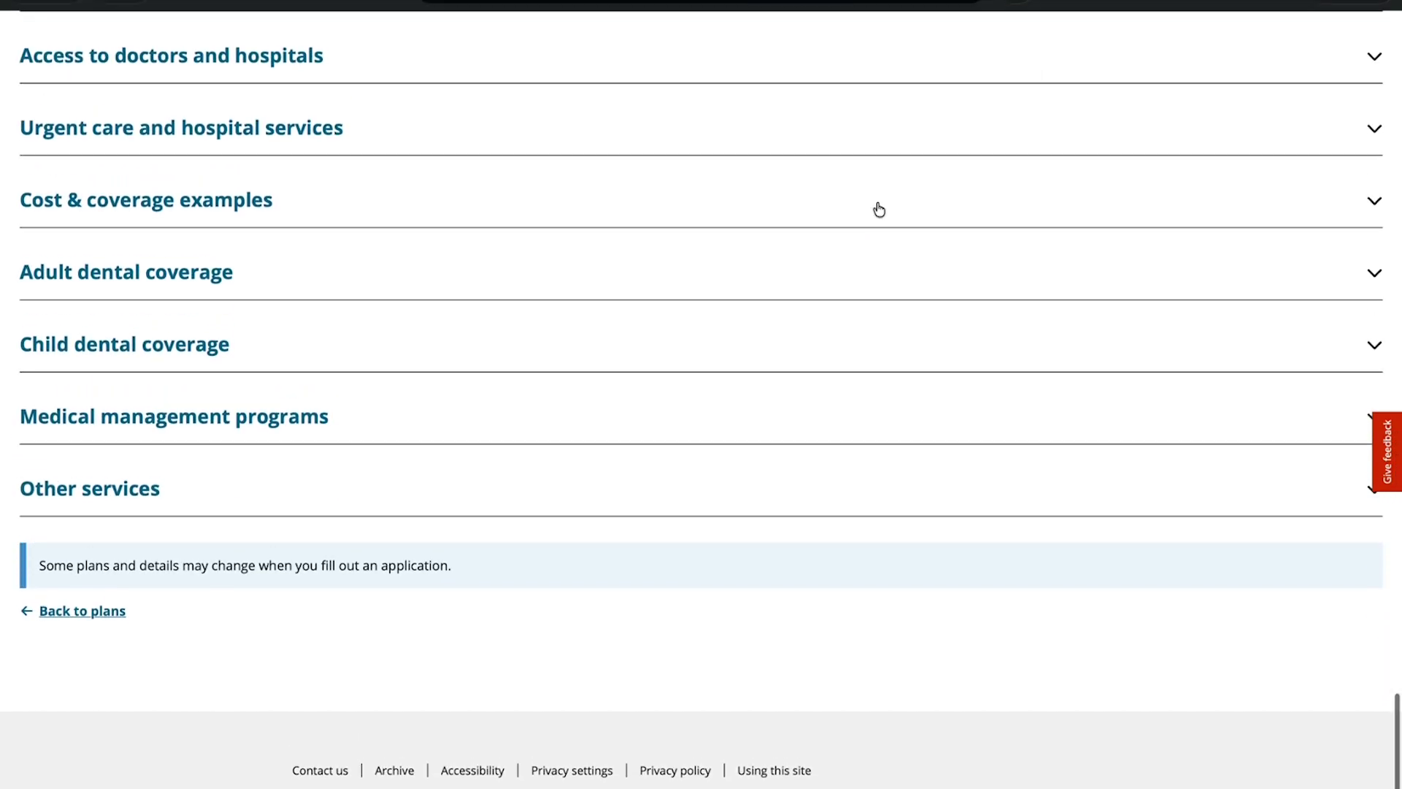
# Step: Return to the comparison's Highlights and review the three plans' monthly premiums, deductibles, out-of-pocket maximums, metal levels and in-network medical providers
pyautogui.scroll(15, 879, 209)
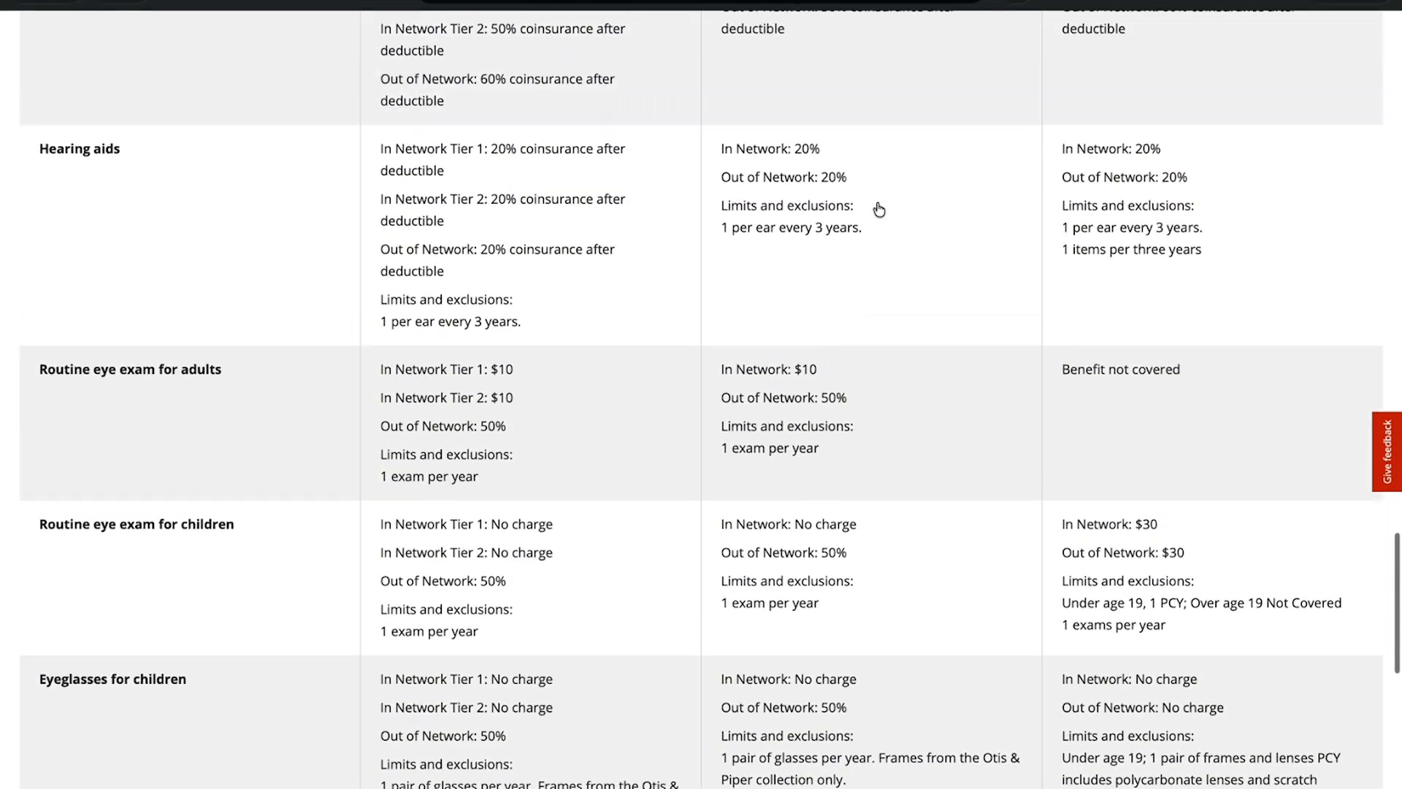
pyautogui.scroll(15, 880, 209)
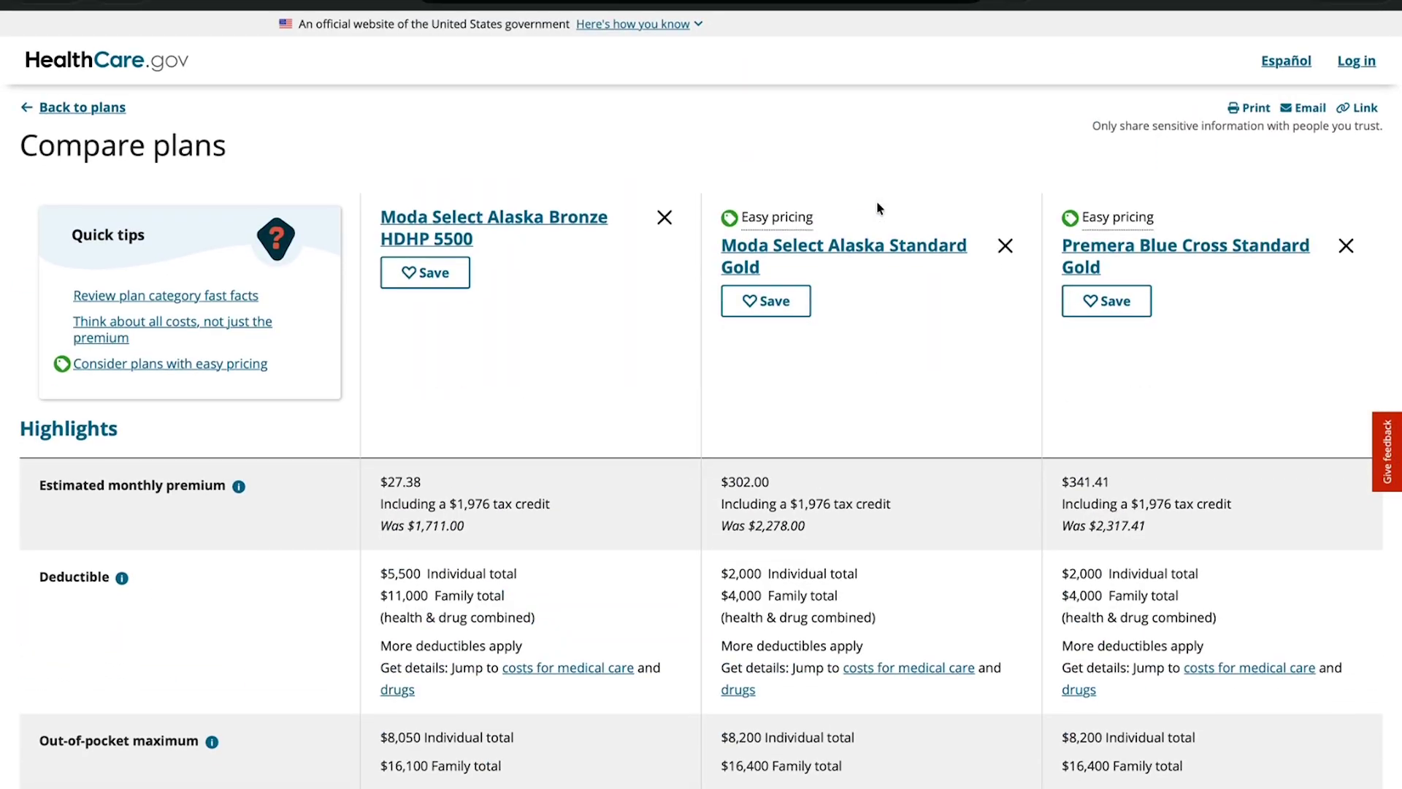
pyautogui.scroll(-2, 878, 209)
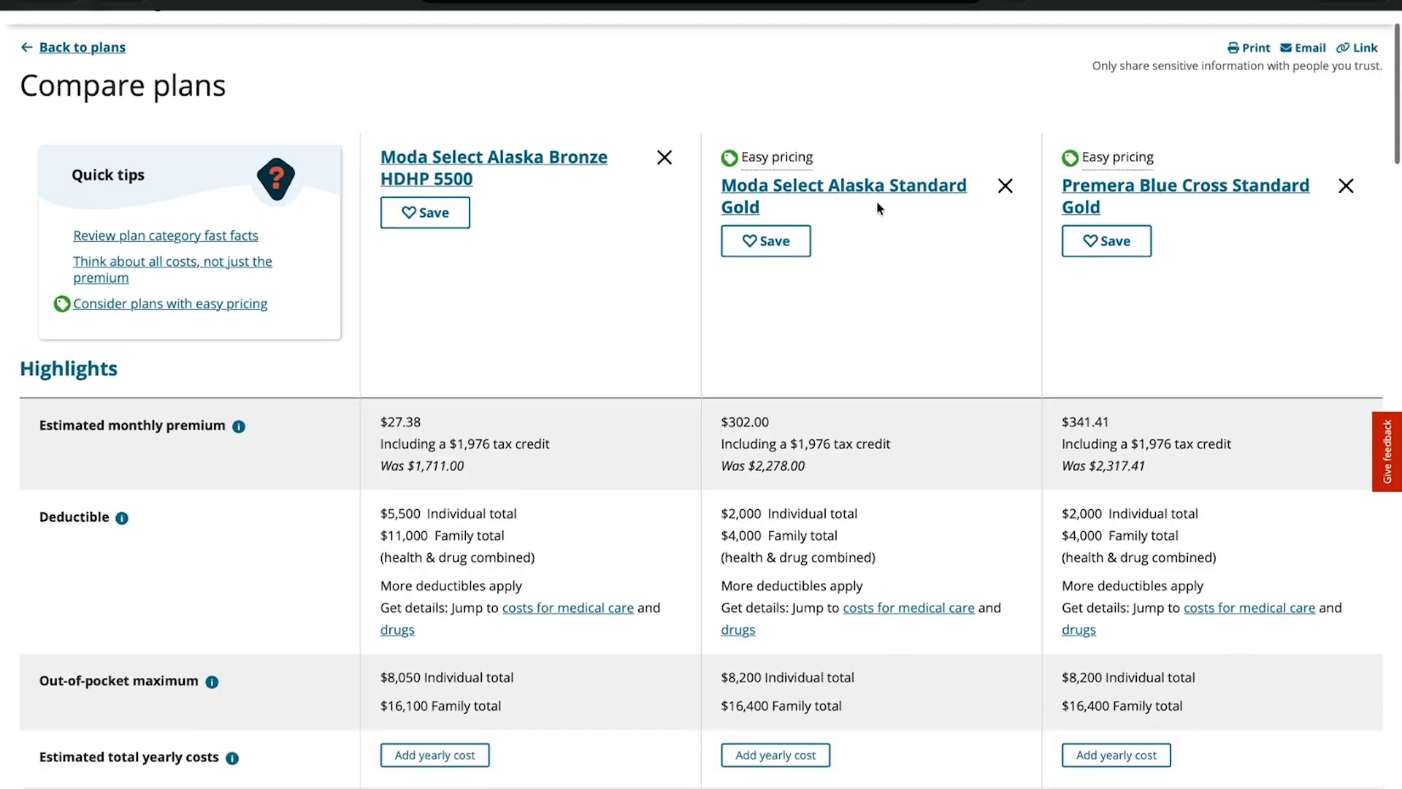
pyautogui.click(764, 167)
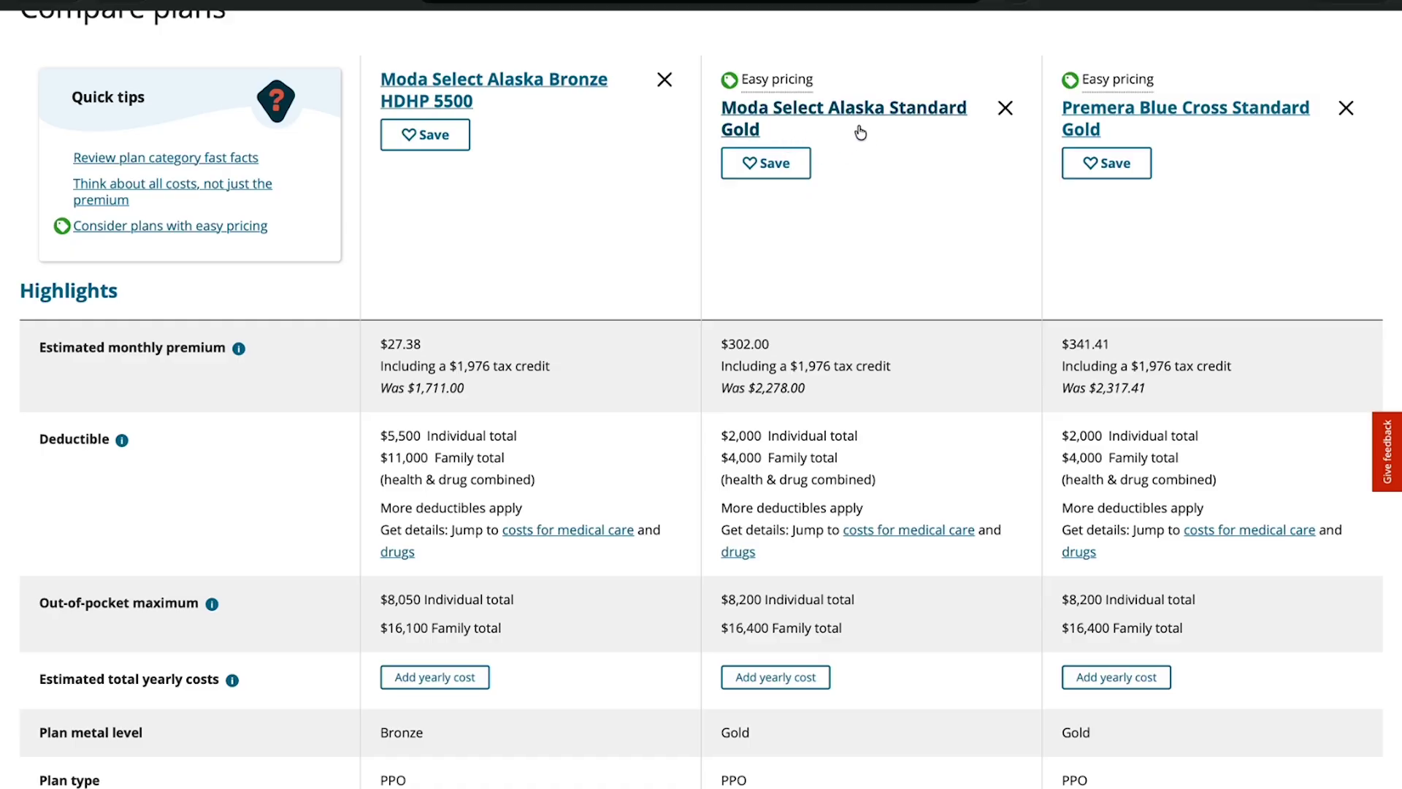
pyautogui.scroll(-1, 893, 150)
pyautogui.scroll(-4, 893, 151)
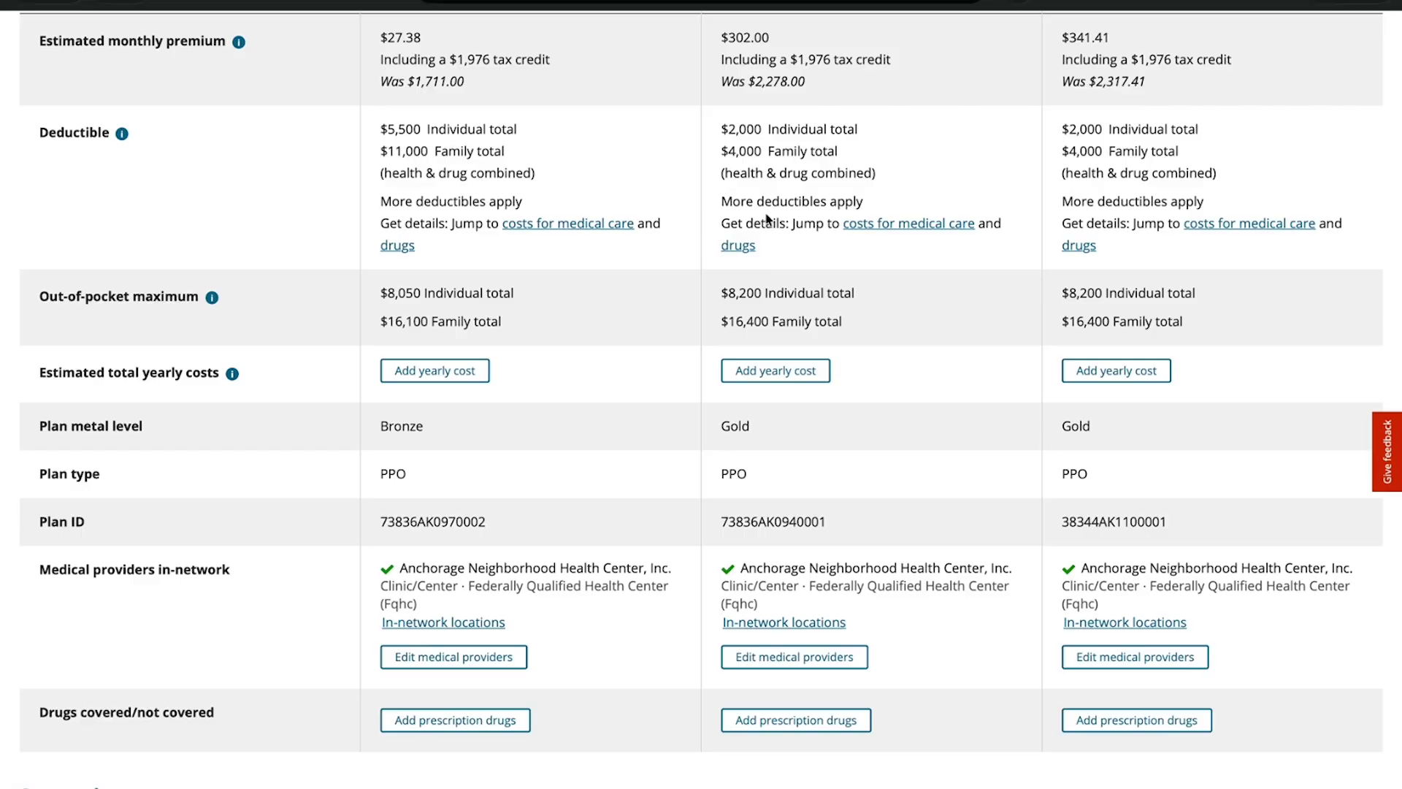
pyautogui.scroll(2, 769, 219)
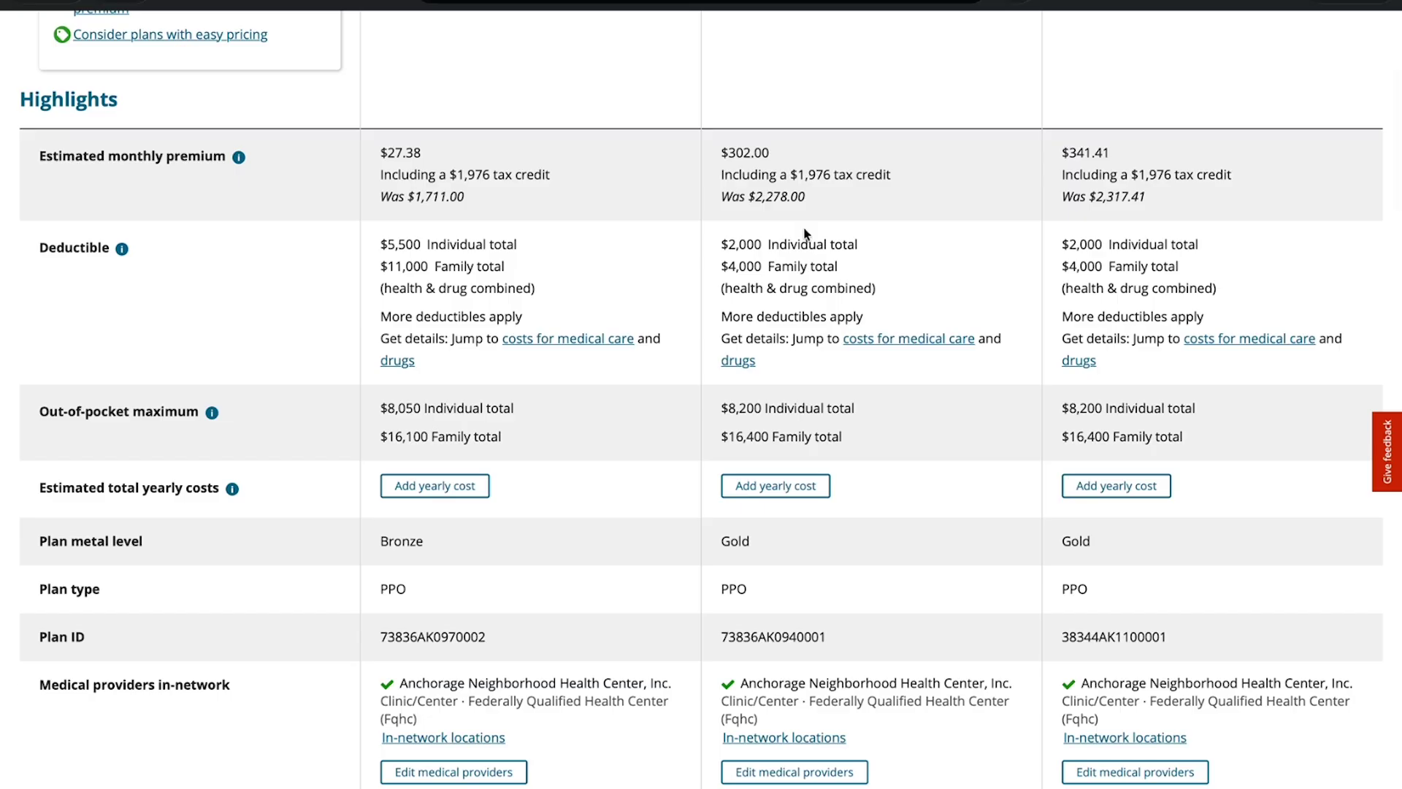
pyautogui.scroll(5, 805, 233)
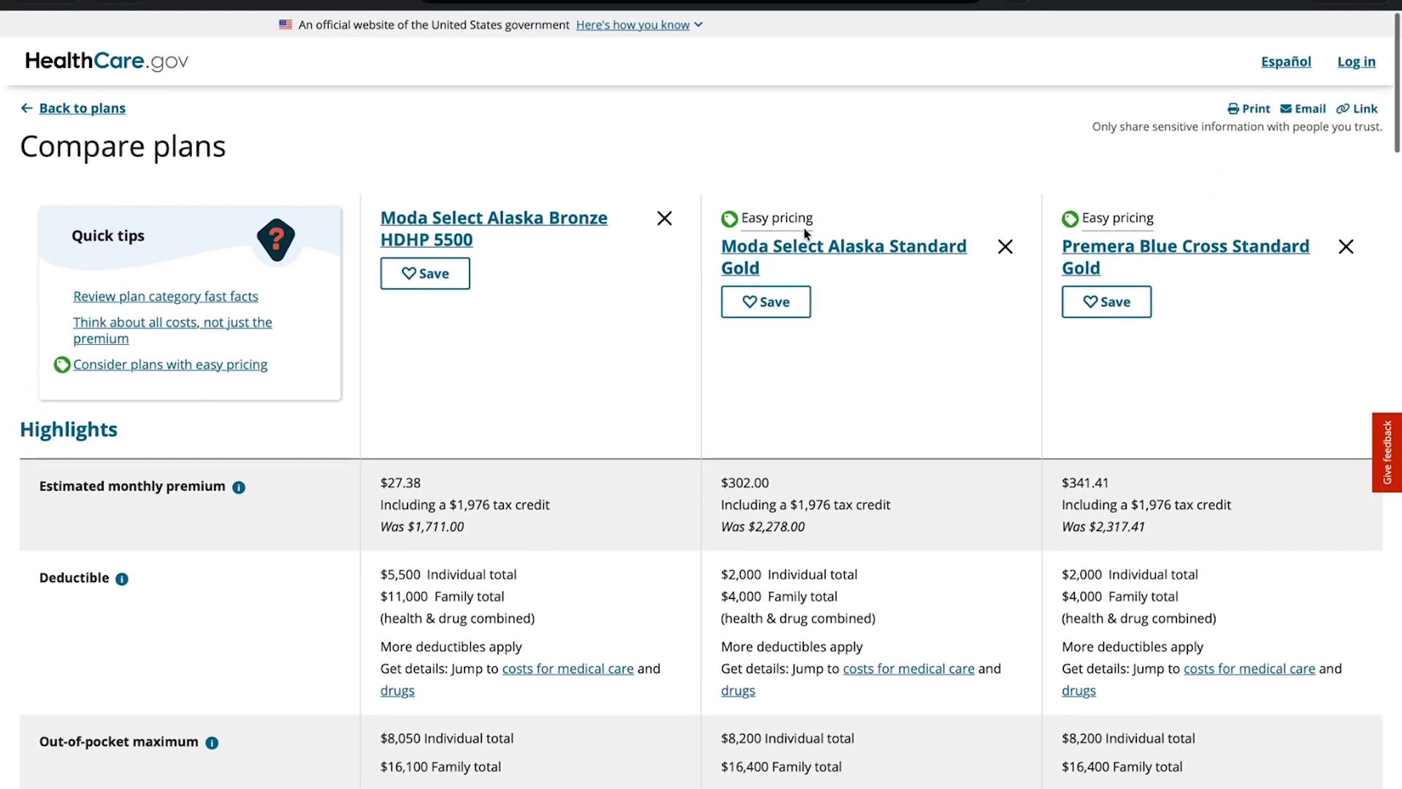